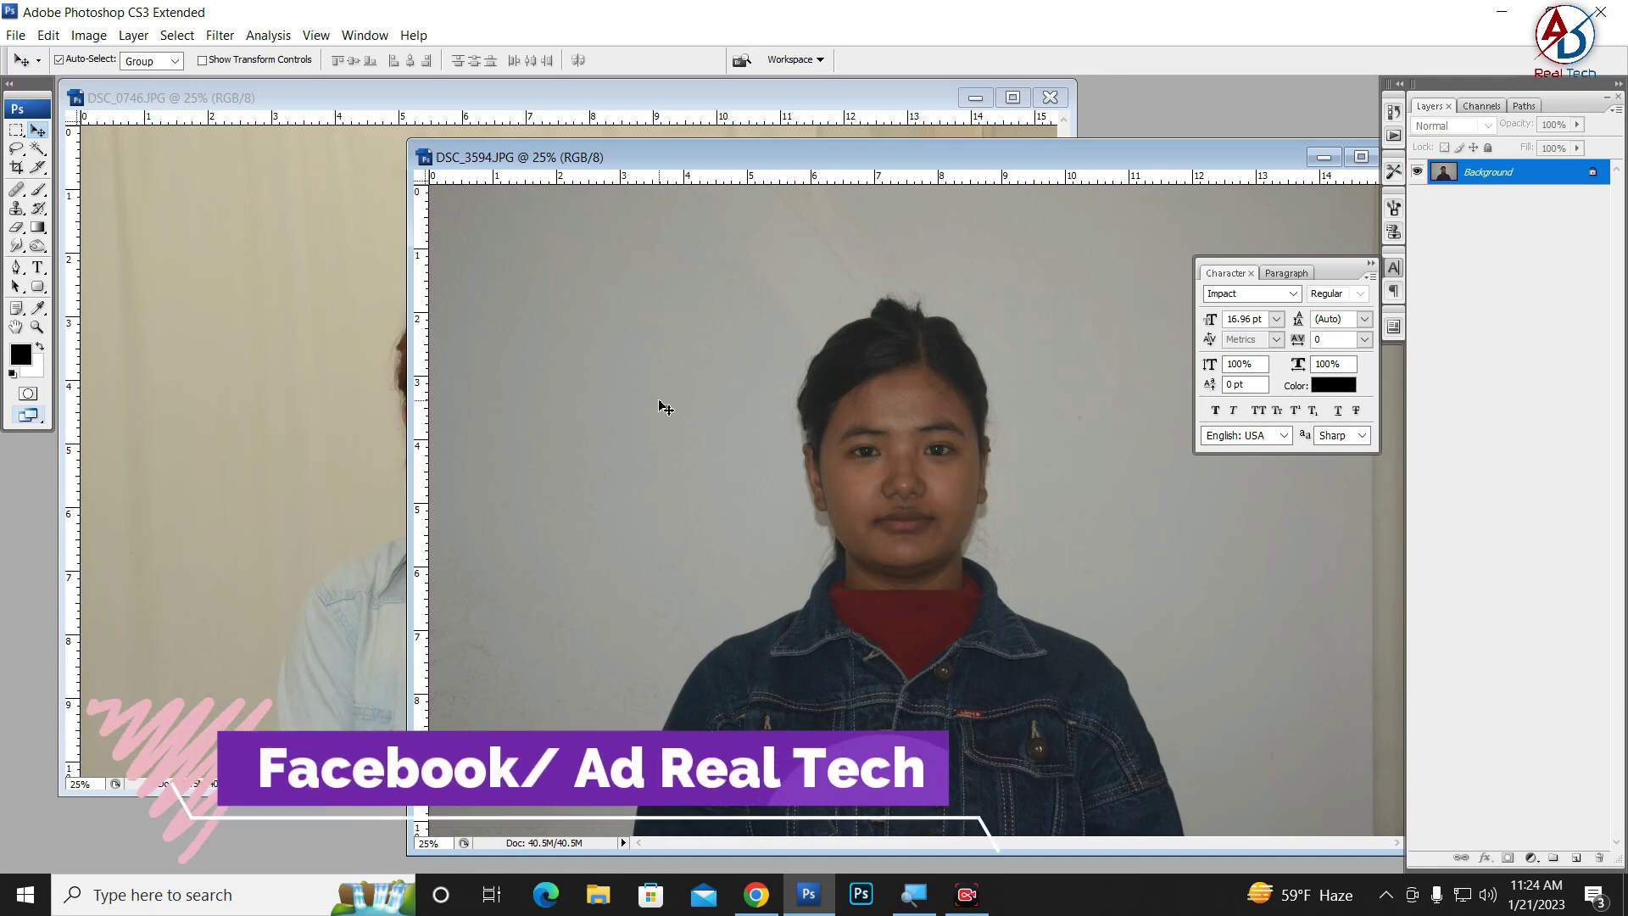
Step: Bring DSC_0746.JPG in front of DSC_3594.JPG and drag its window down and right
left_click(394, 376)
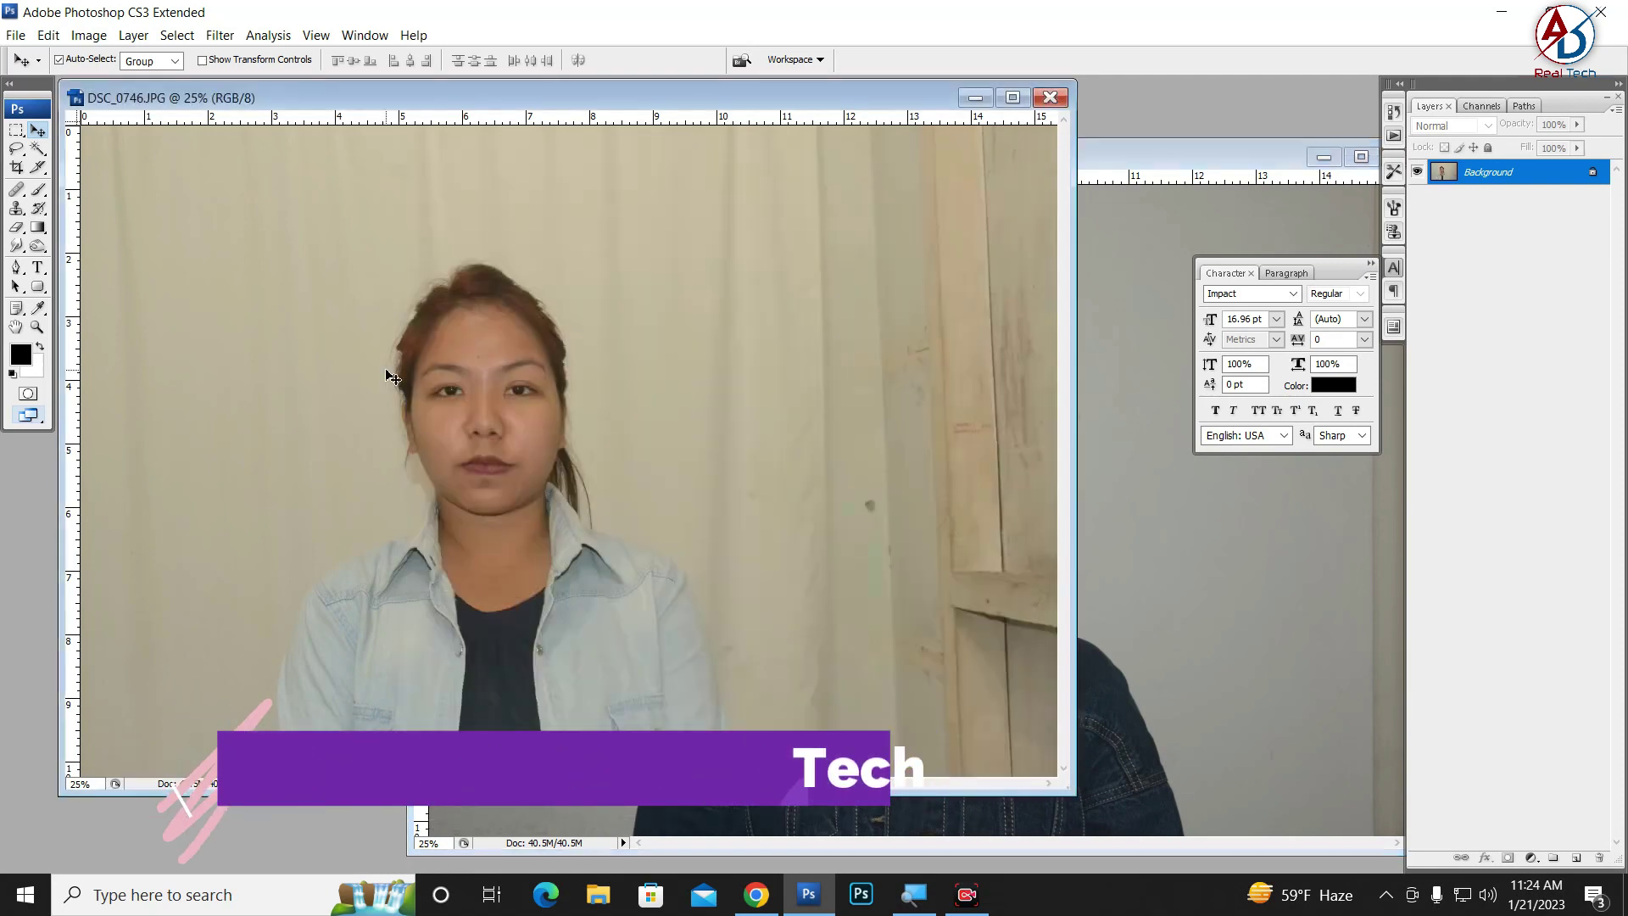
left_click(1195, 642)
left_click(288, 426)
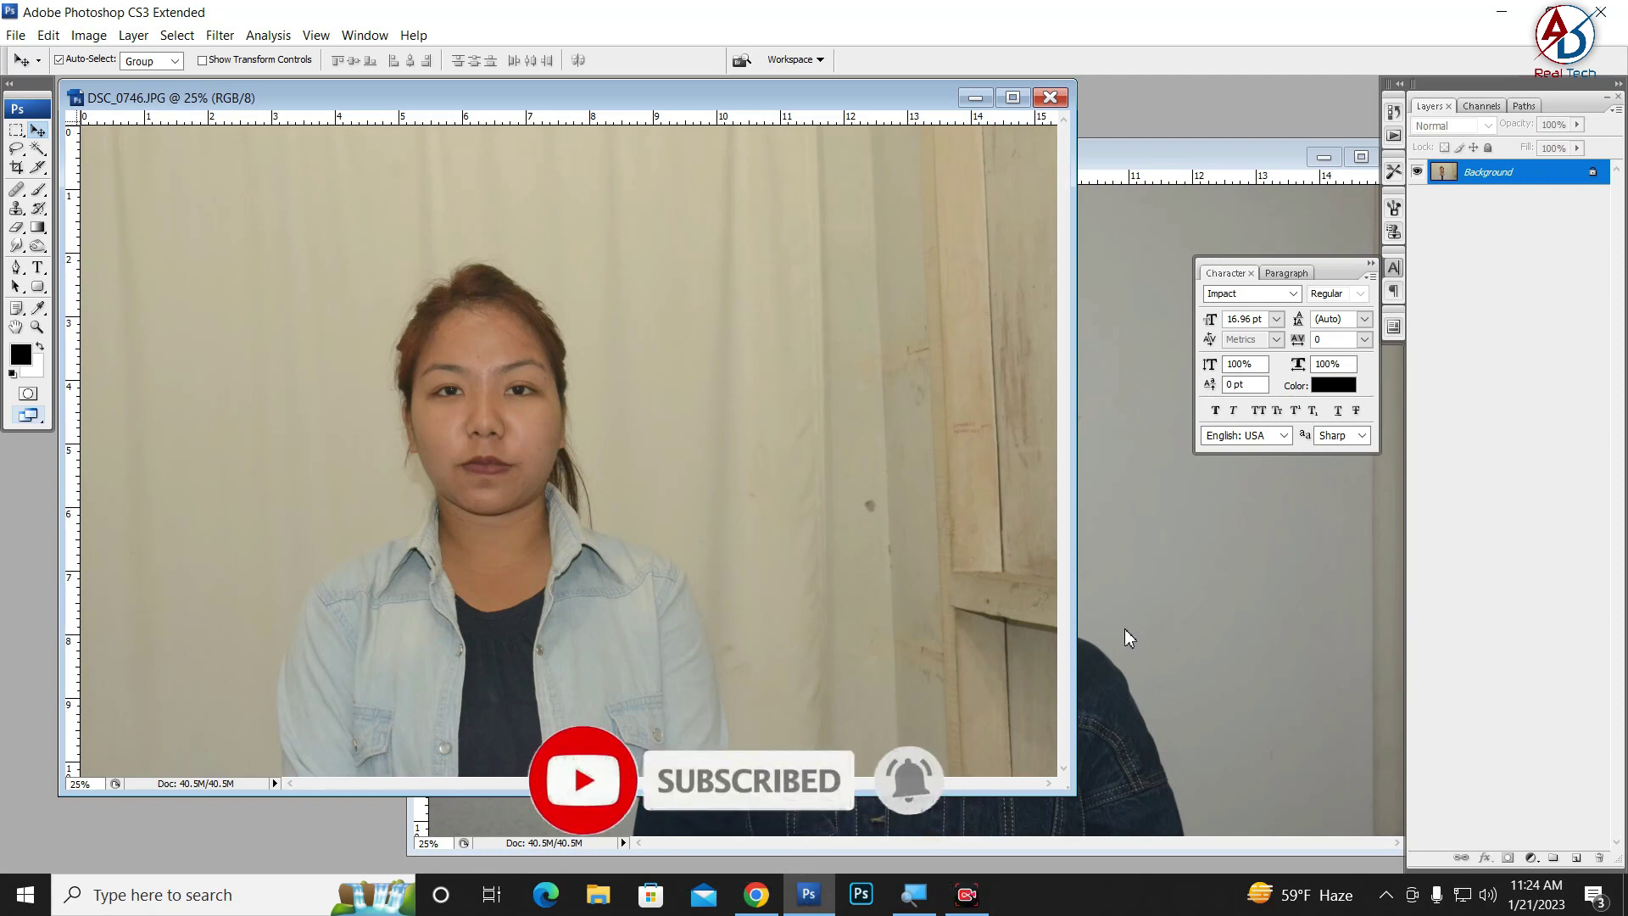
left_click(1125, 629)
left_click(399, 347)
left_click_drag(684, 99, 800, 153)
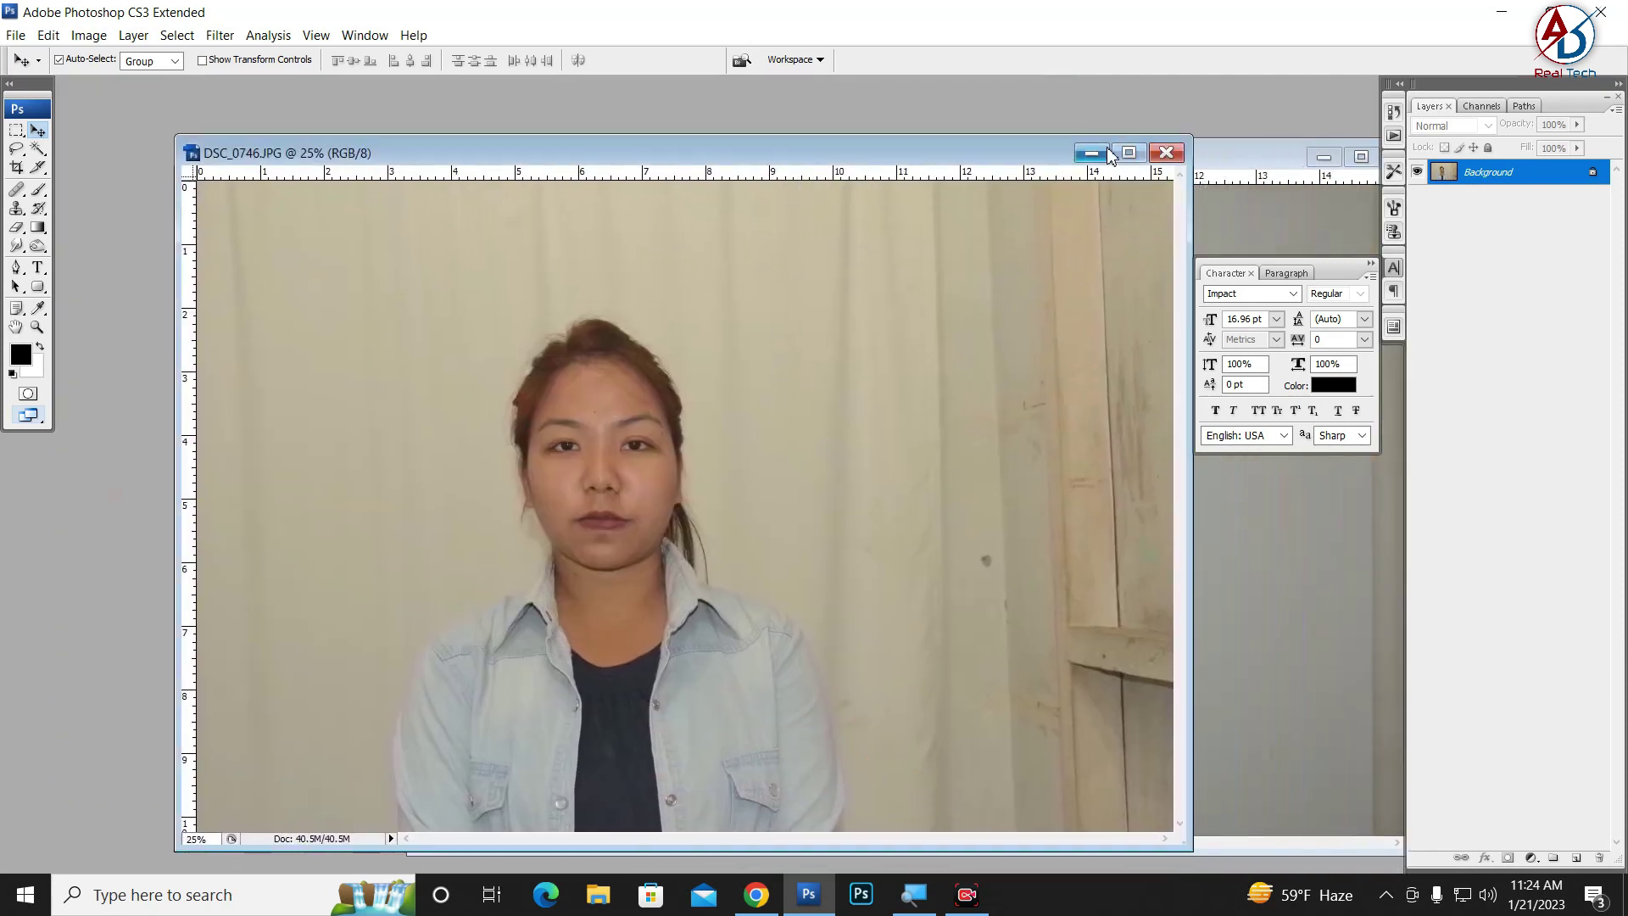
Step: Maximize the DSC_0746.JPG window to fill the workspace
left_click(1276, 610)
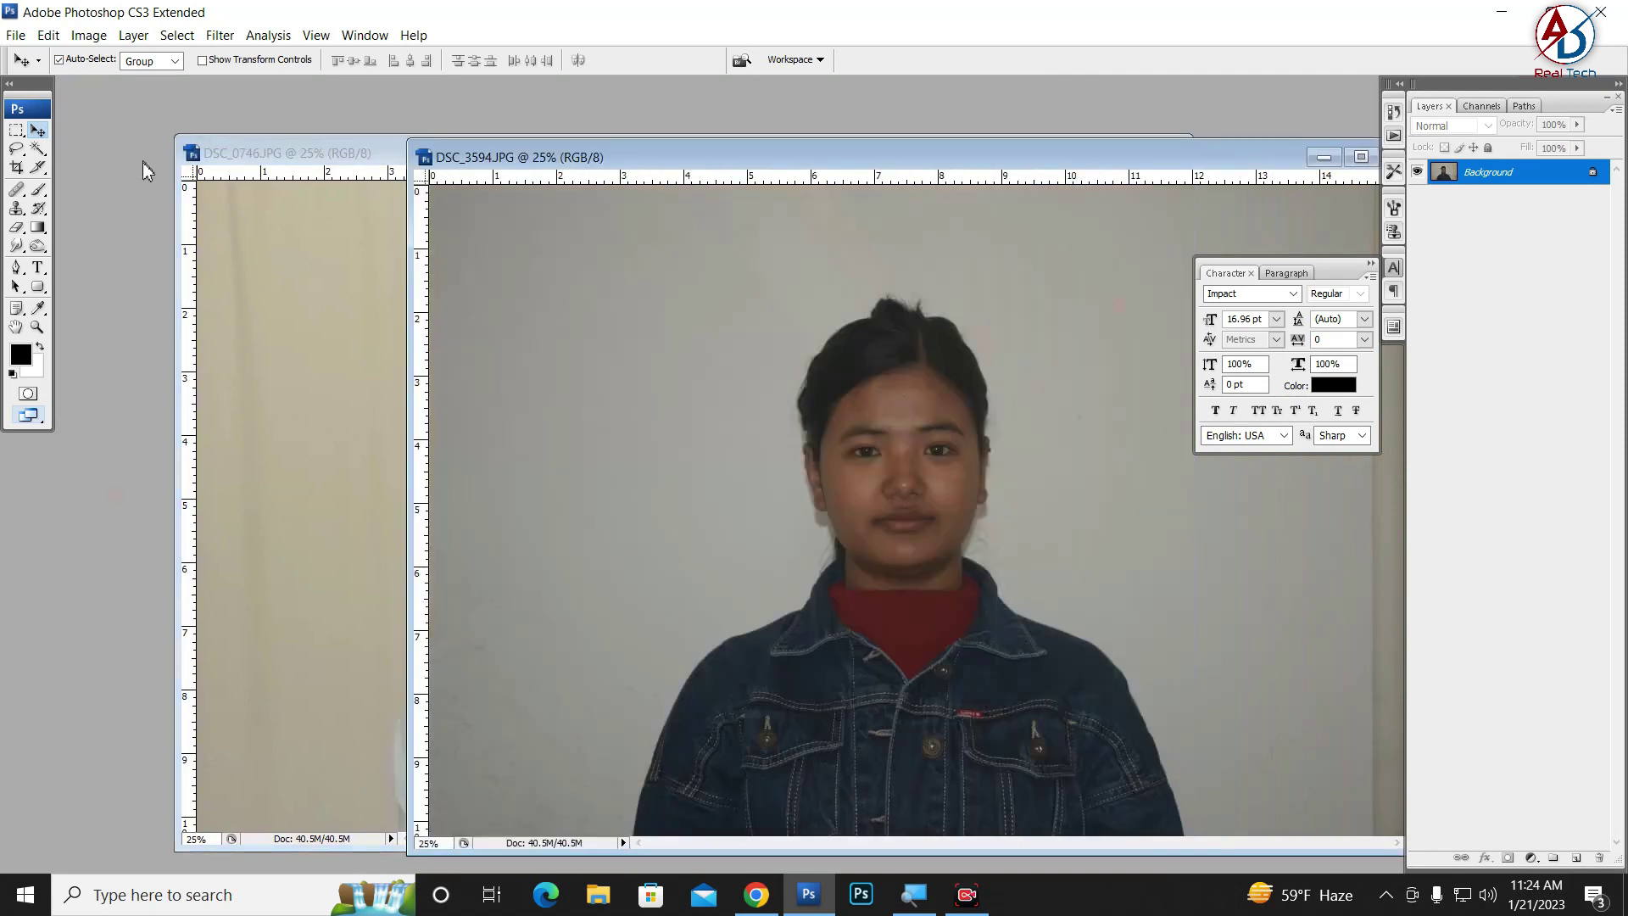
left_click(360, 301)
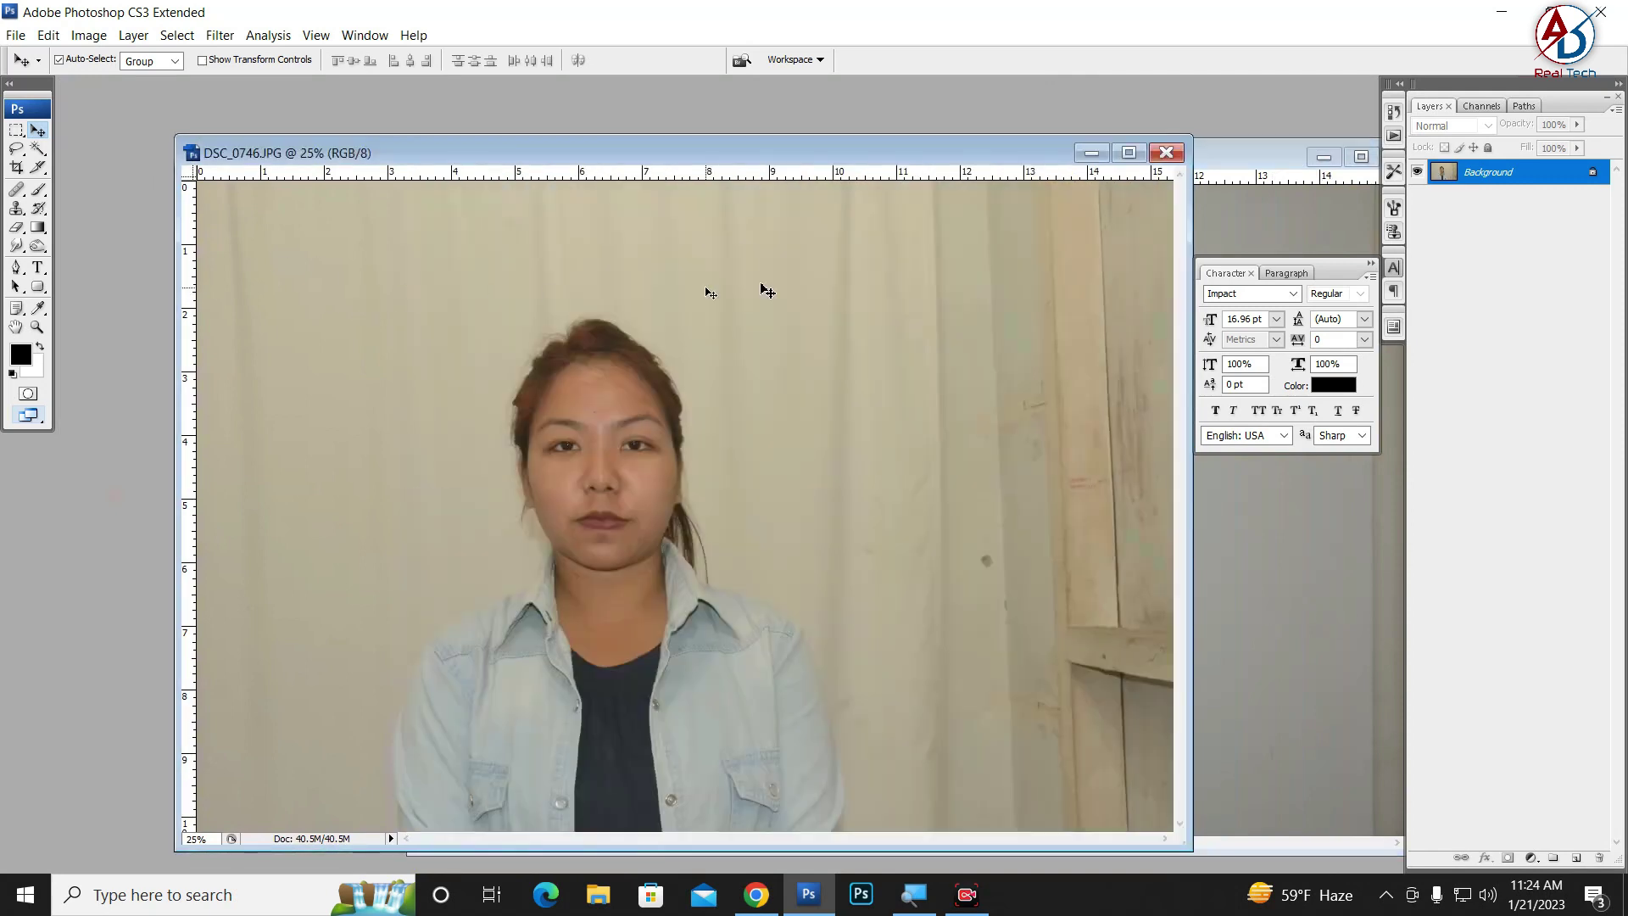
left_click(1128, 152)
scroll(636, 448, "up", 2)
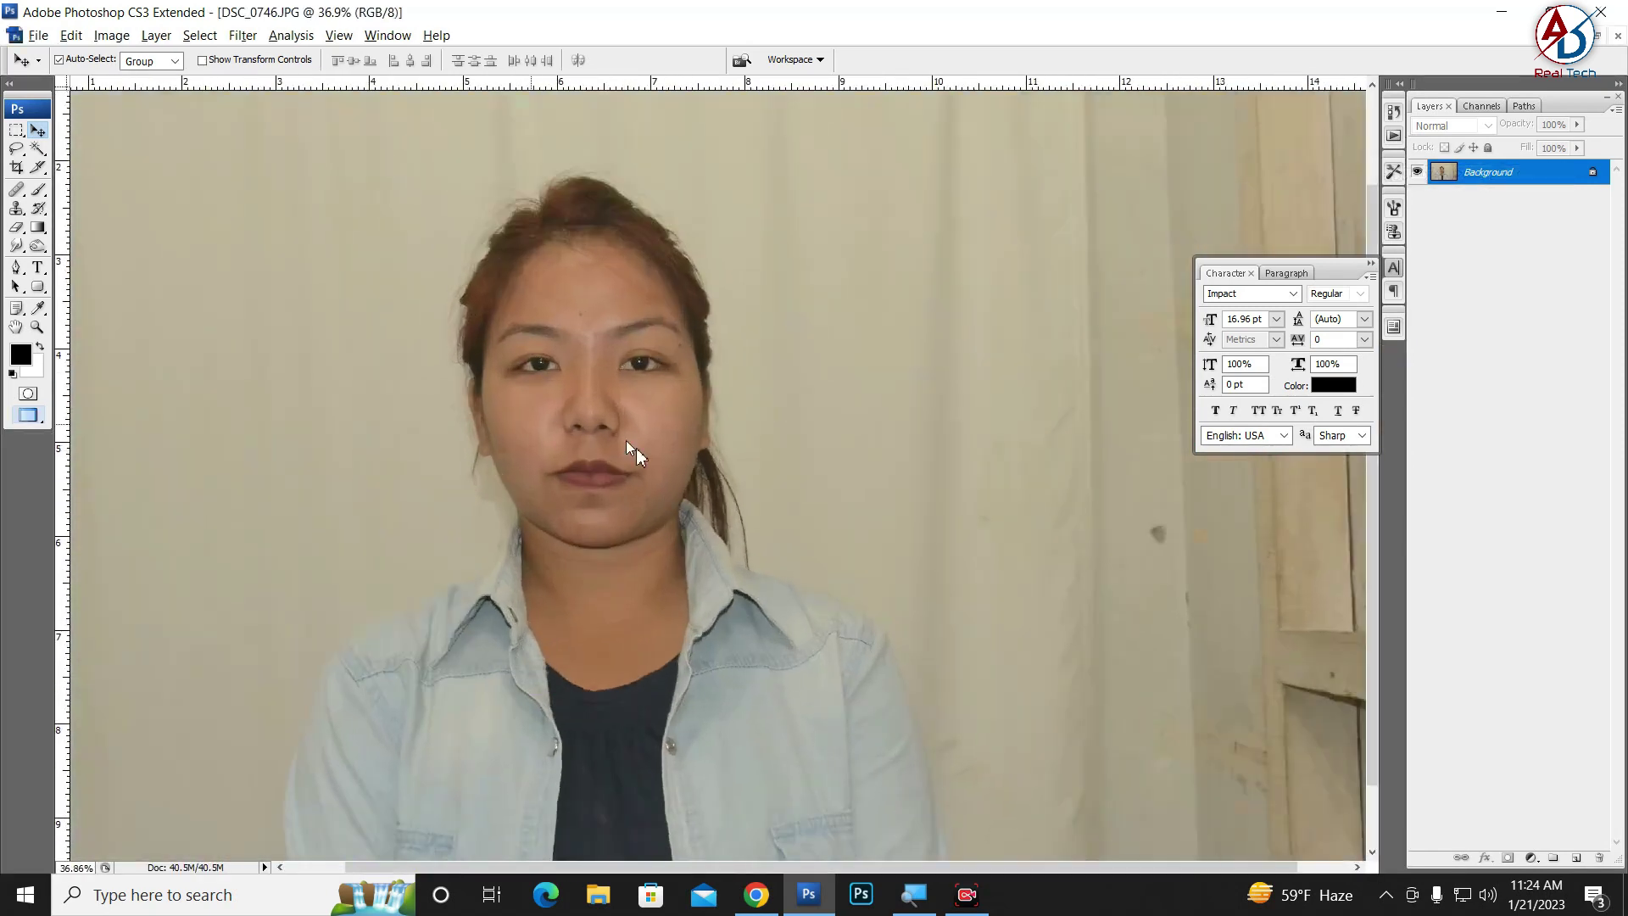
scroll(601, 476, "down", 2)
scroll(625, 531, "up", 1)
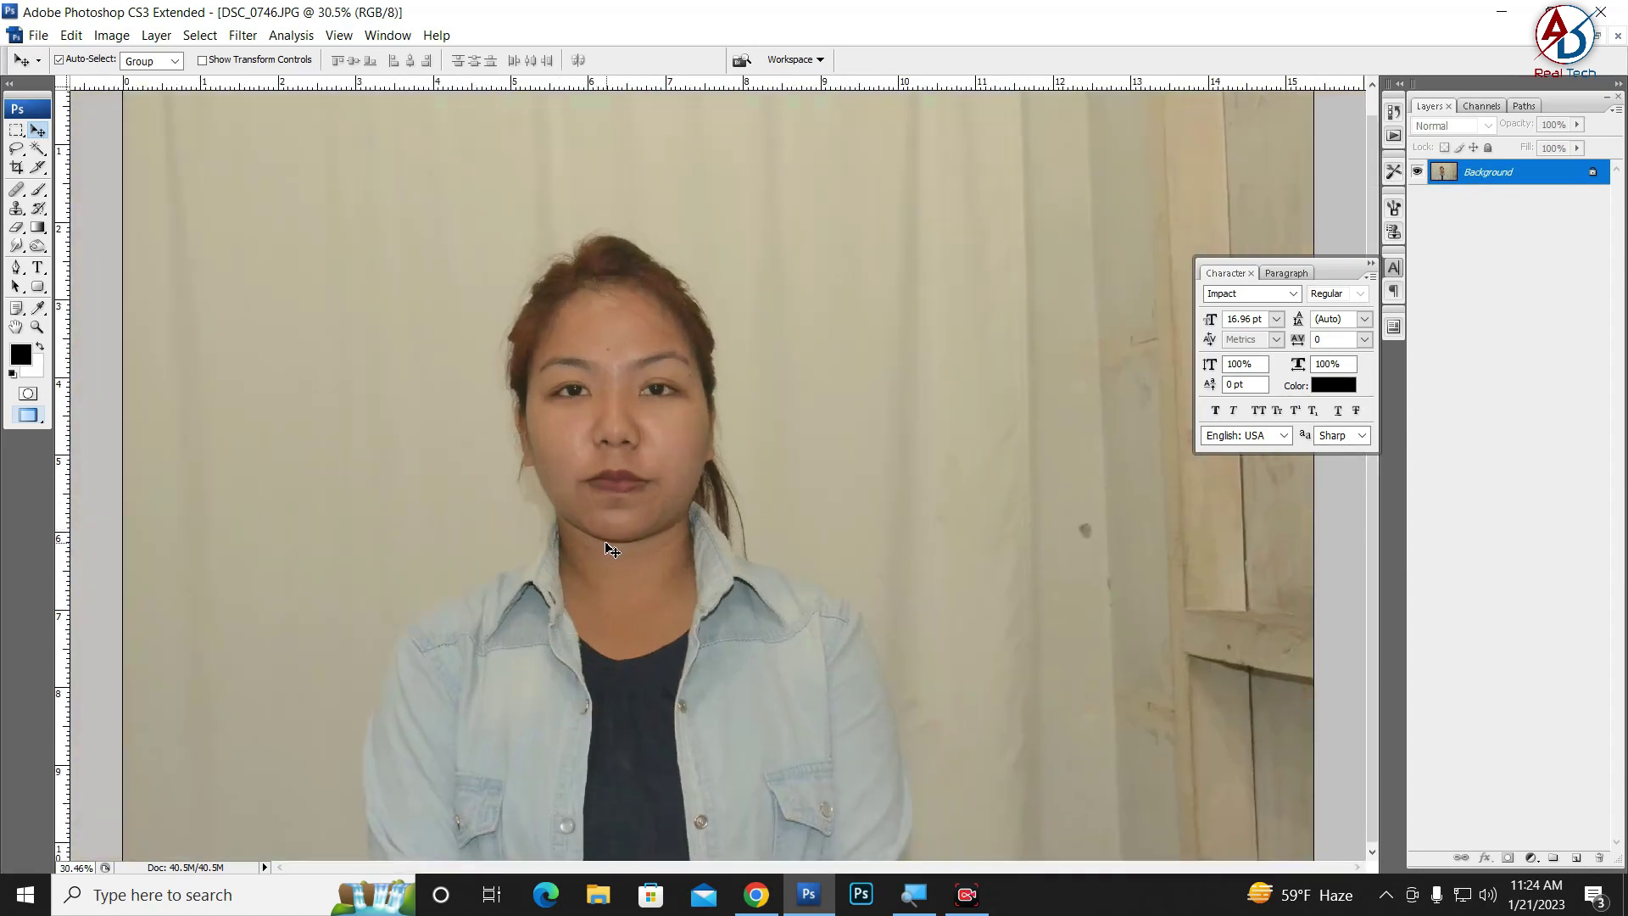
Step: Apply Auto Levels to the DSC_0746.JPG portrait
left_click(112, 36)
key("Escape")
left_click(110, 39)
mouse_move(145, 89)
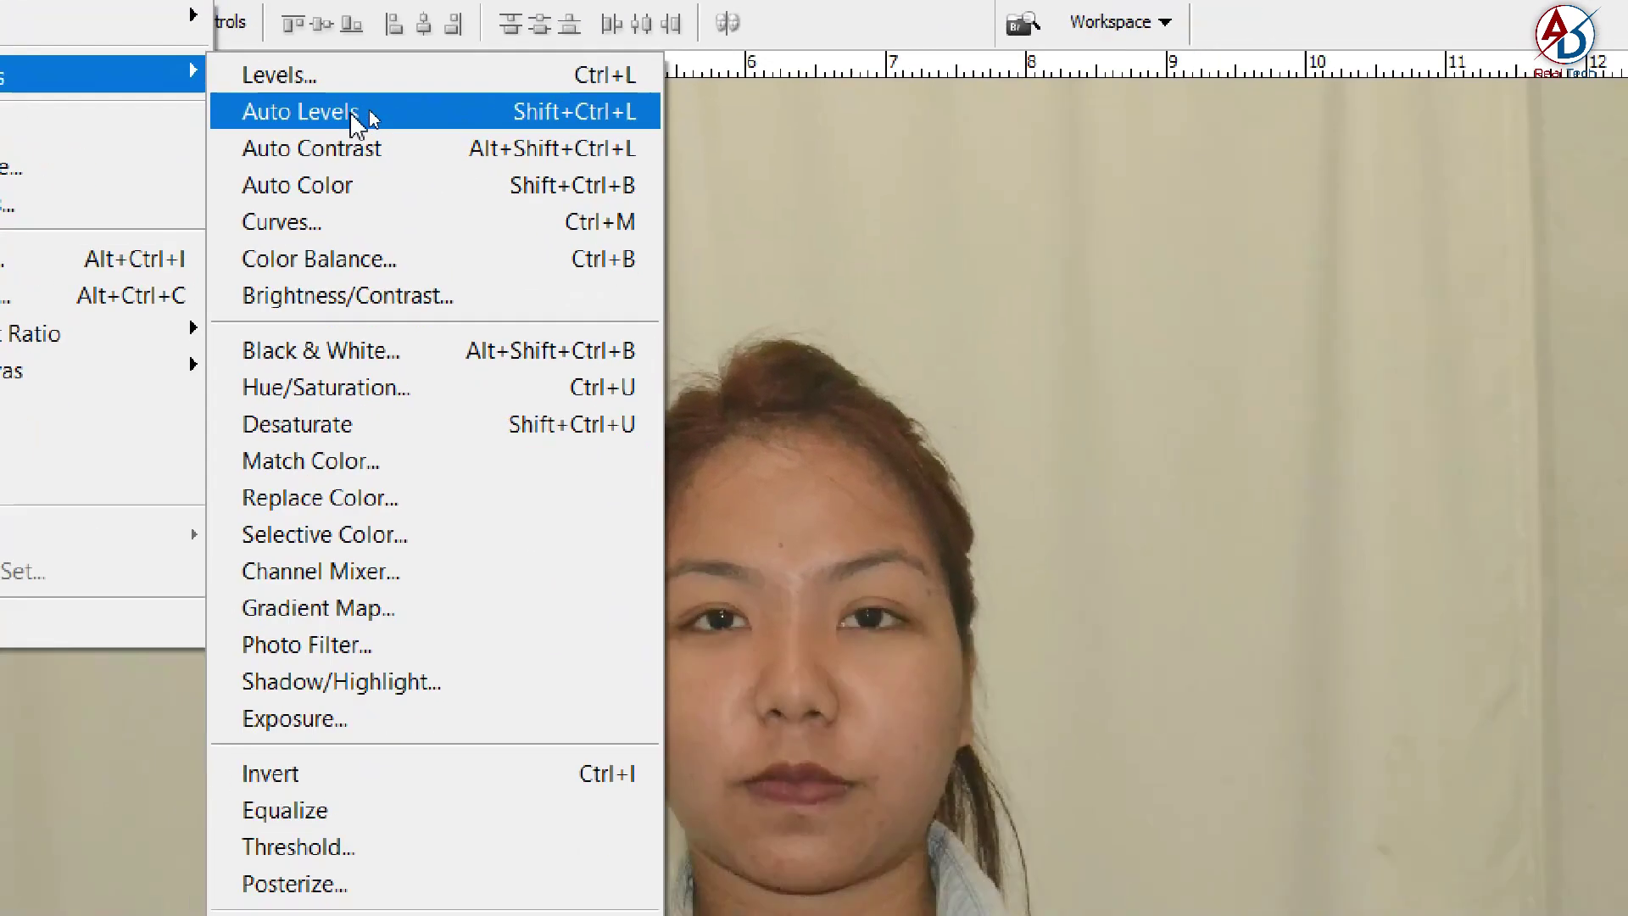
left_click(391, 112)
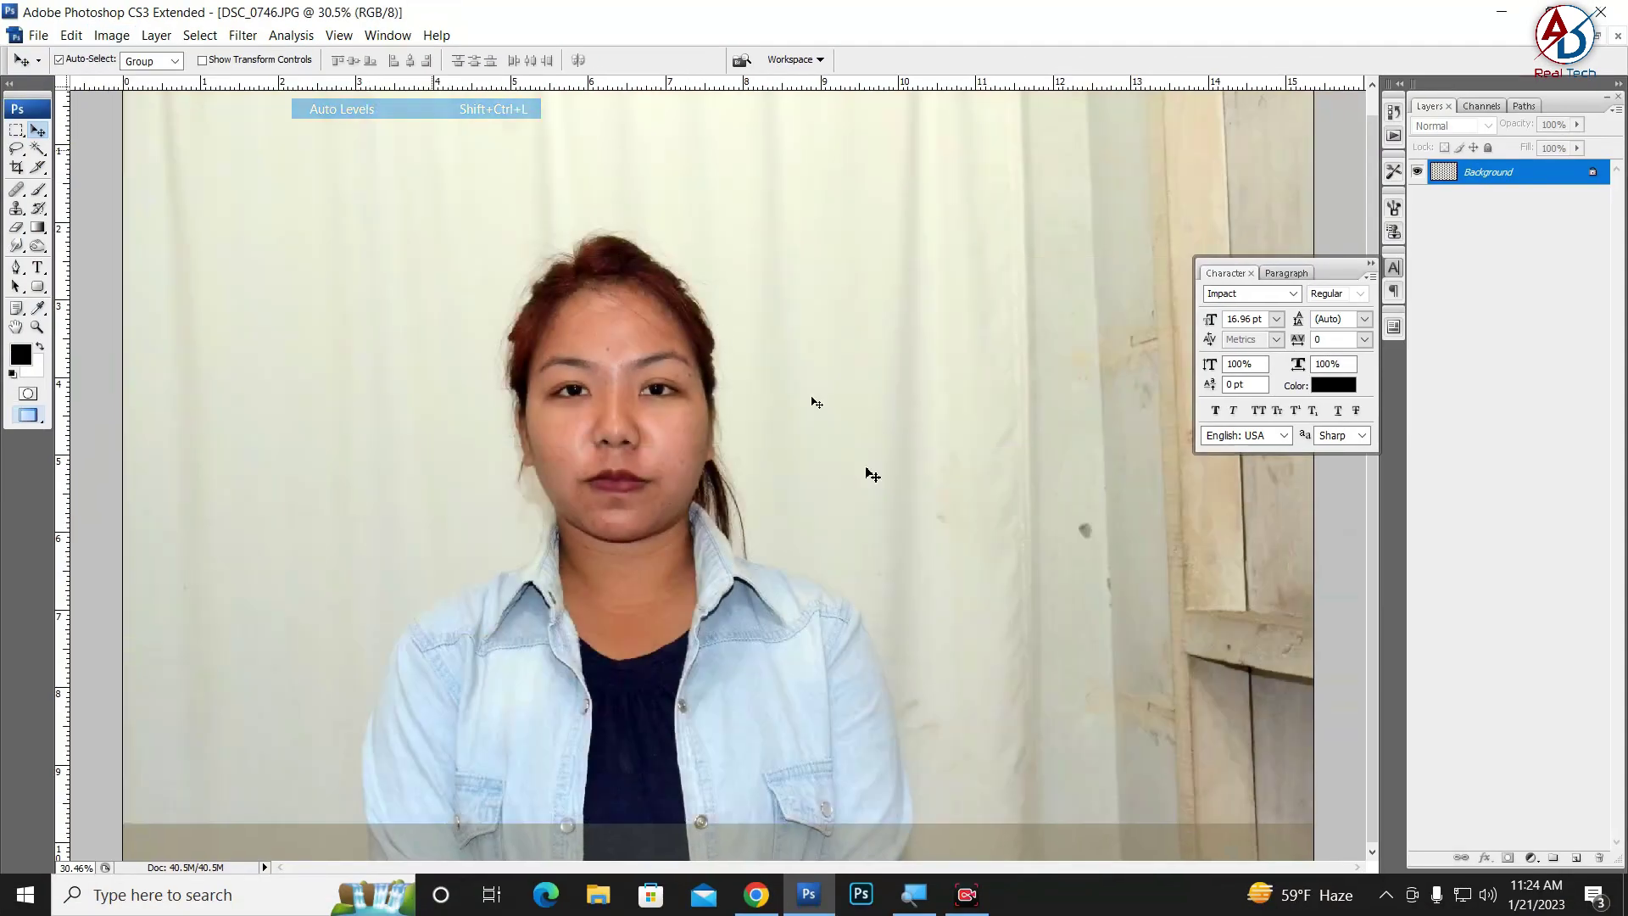
scroll(740, 485, "down", 1)
scroll(740, 485, "down", 2)
scroll(766, 438, "up", 1)
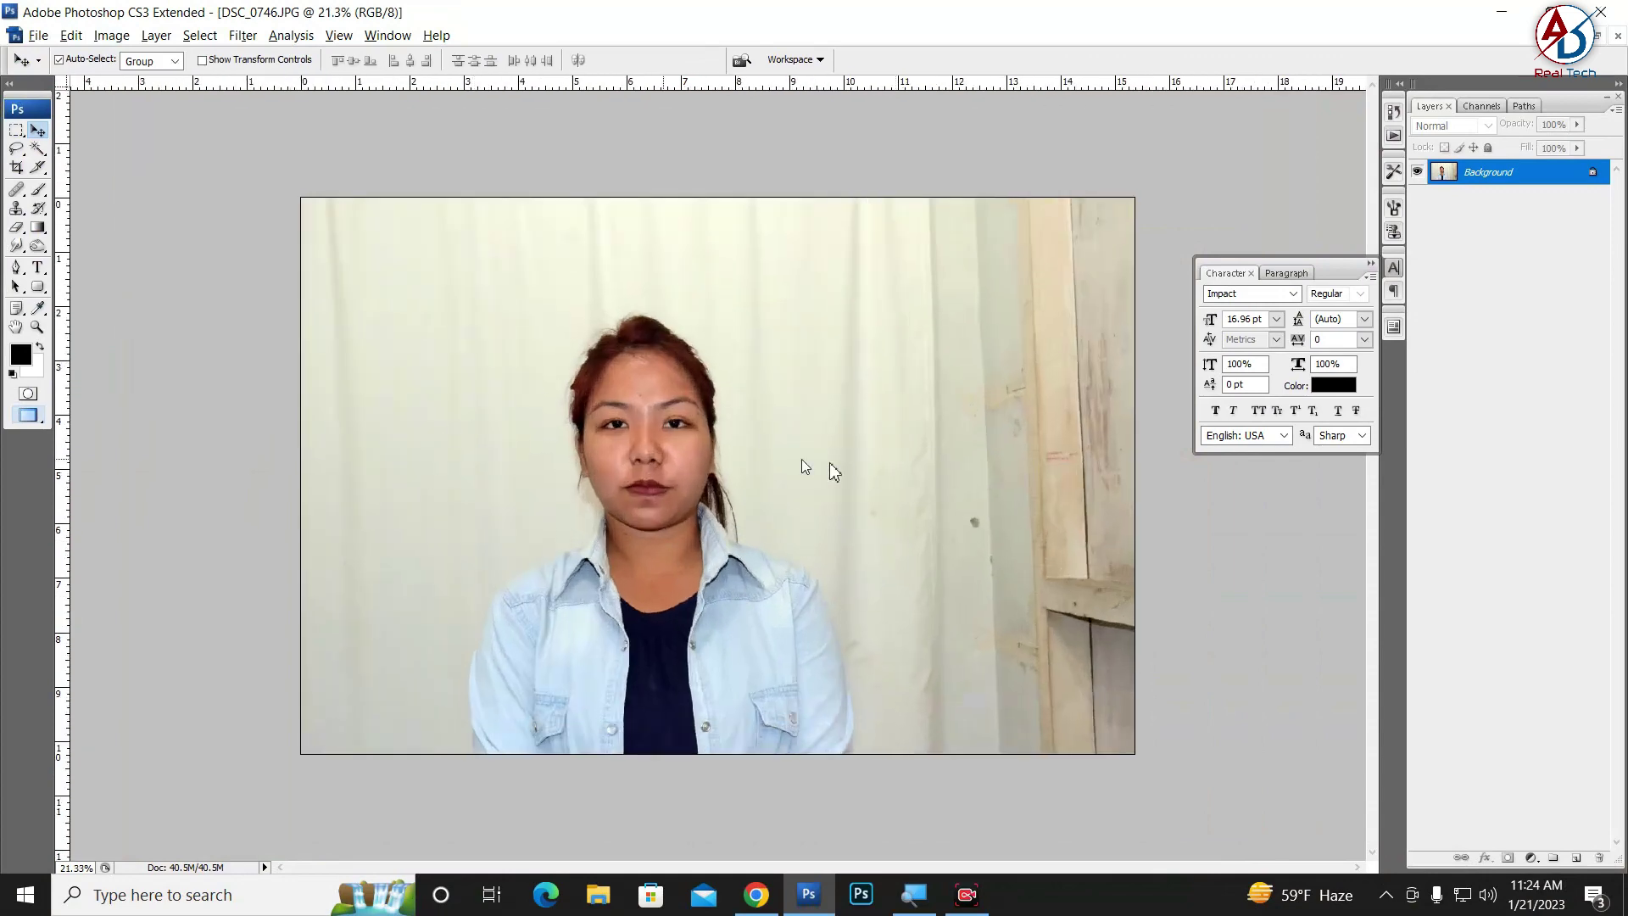
scroll(775, 567, "up", 1)
scroll(721, 593, "up", 1)
scroll(667, 632, "down", 1)
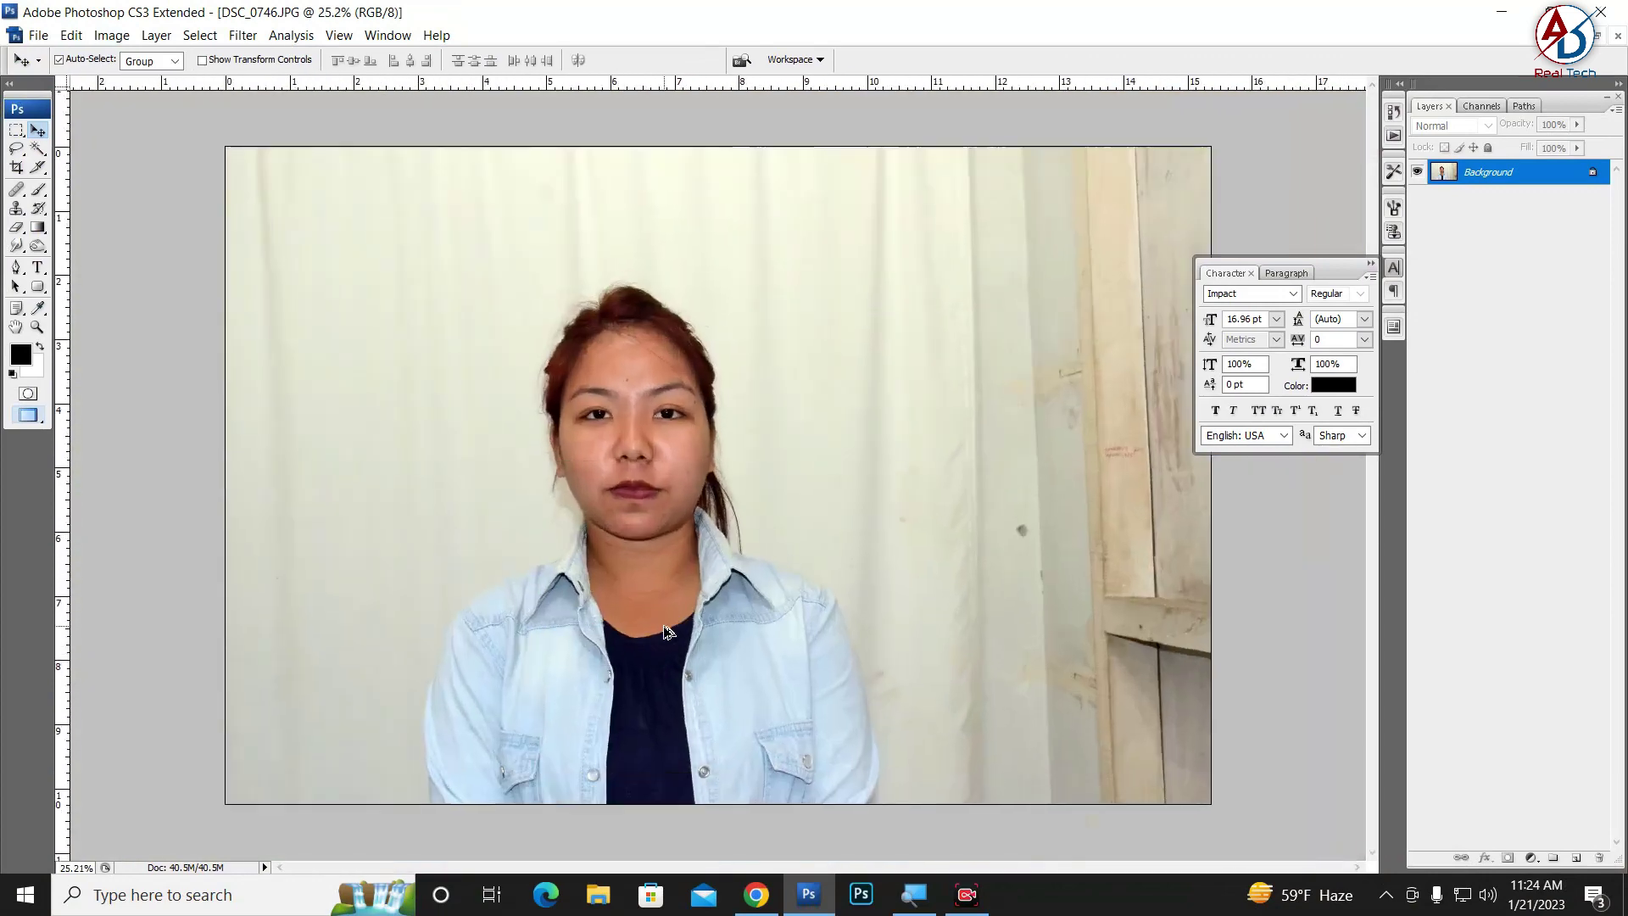
Step: Set the Levels midtone gamma to 1.19 and apply it
key("ctrl+l")
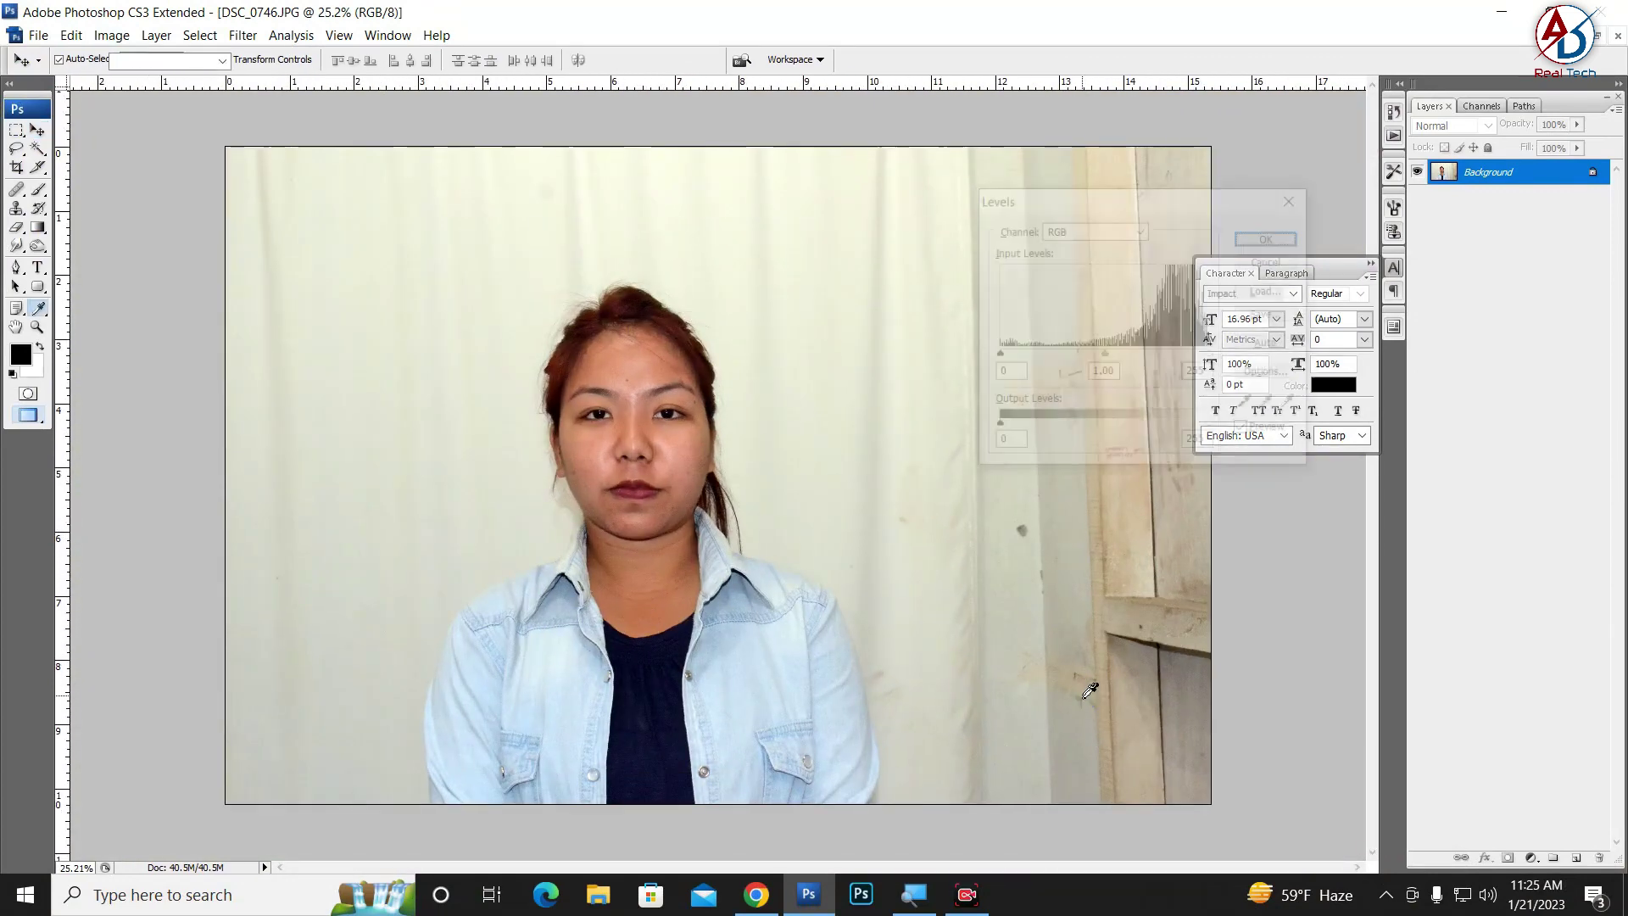
key("Escape")
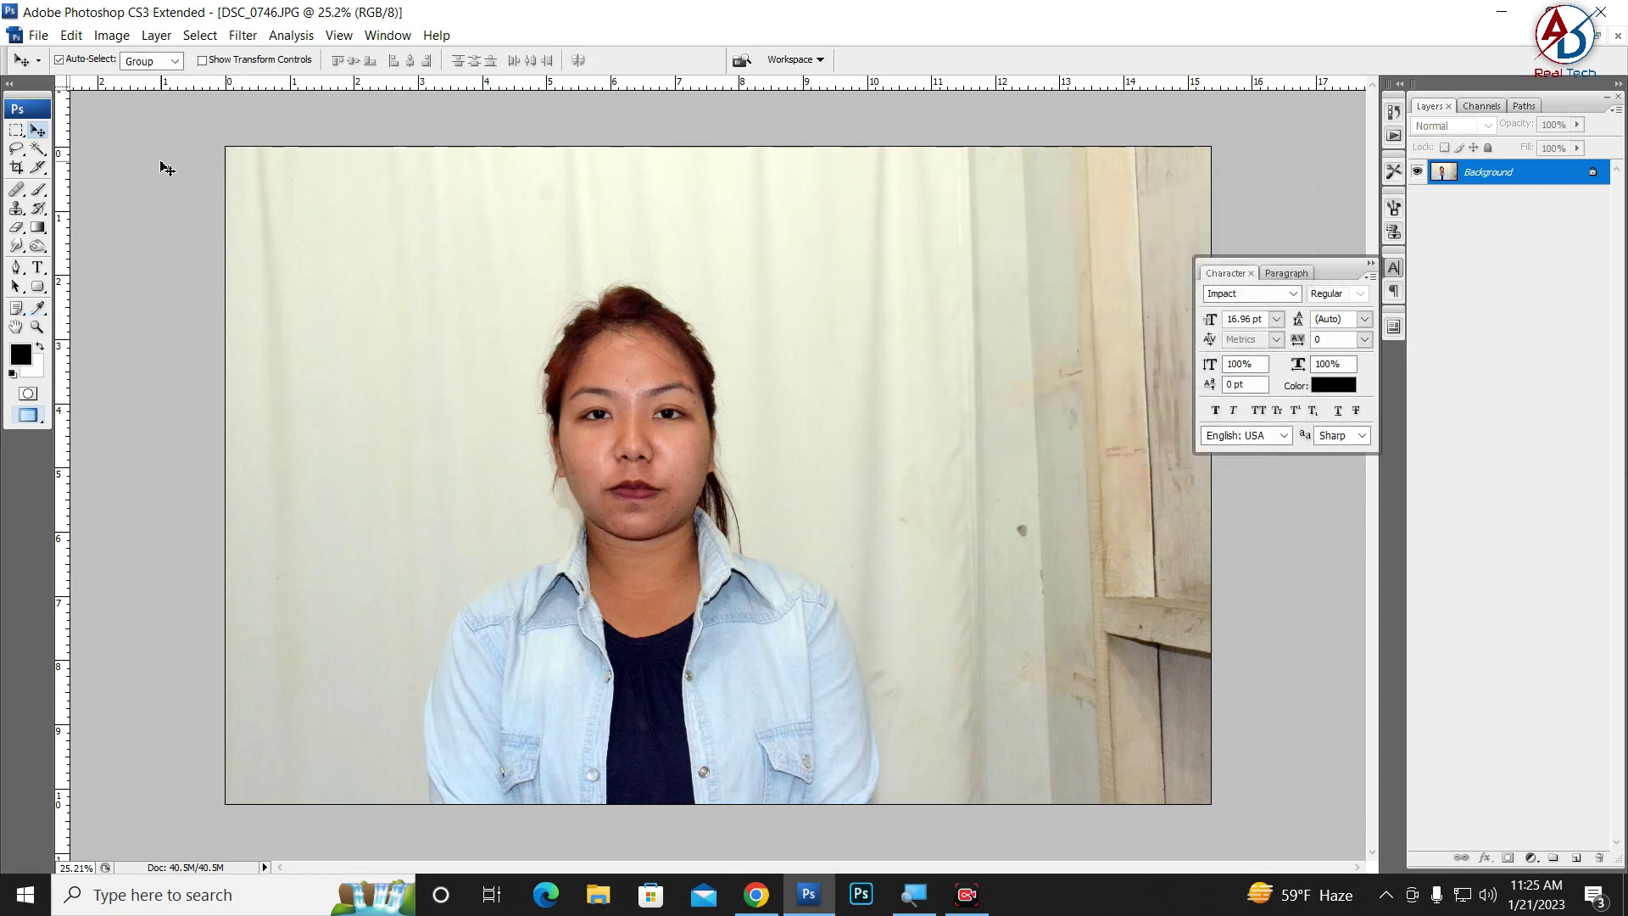
key("ctrl+l")
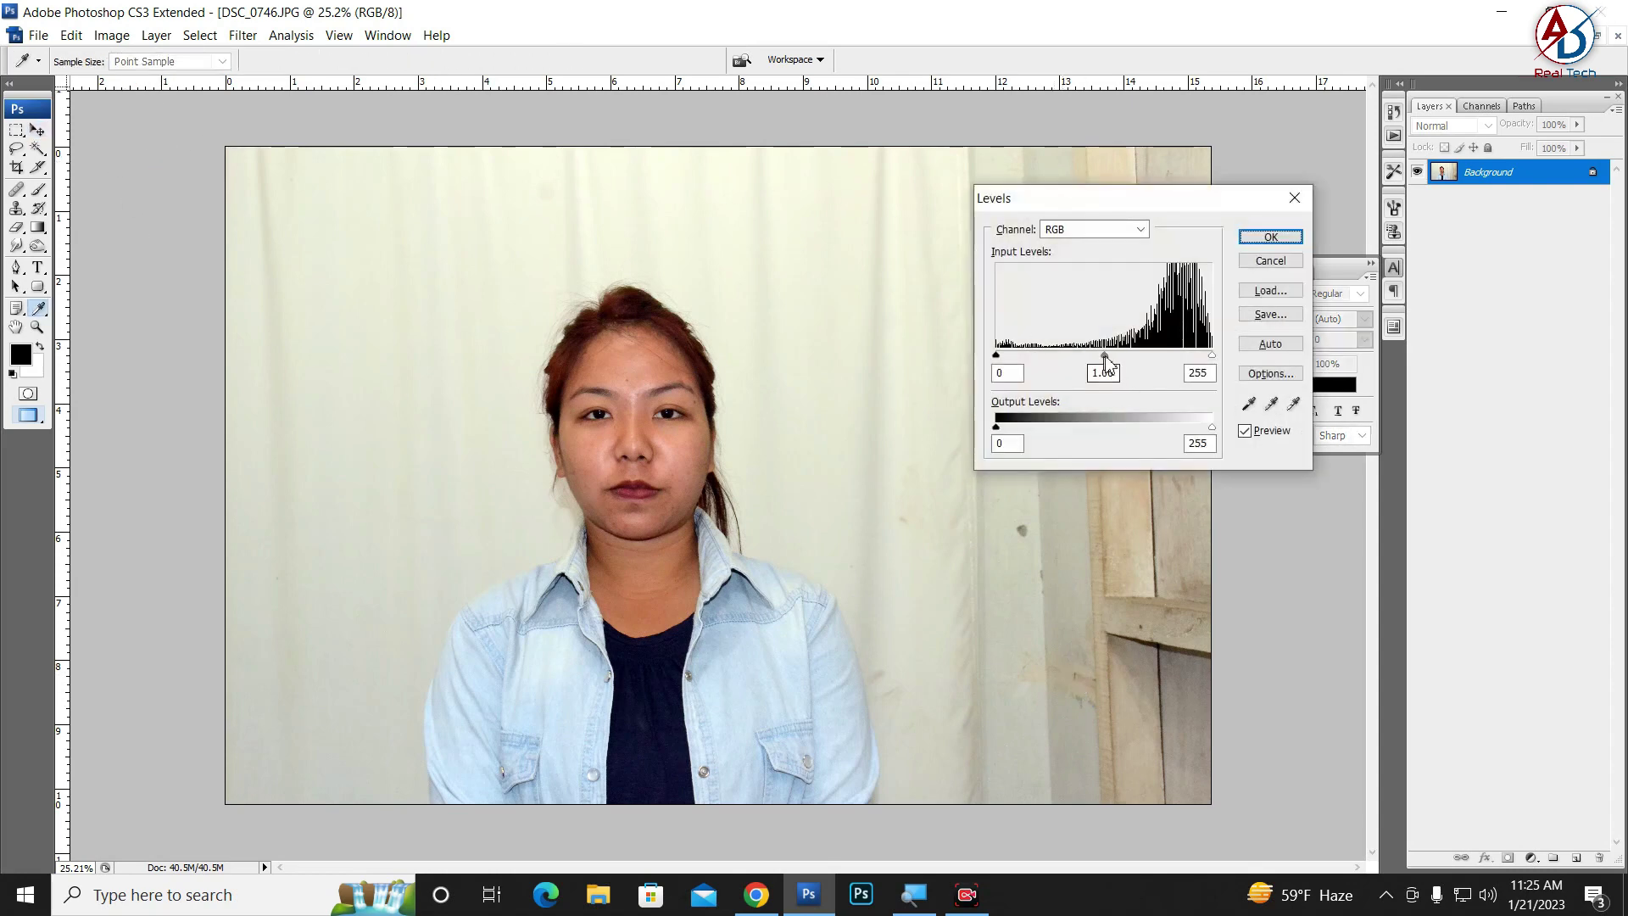
left_click_drag(1105, 356, 1092, 356)
left_click(1092, 356)
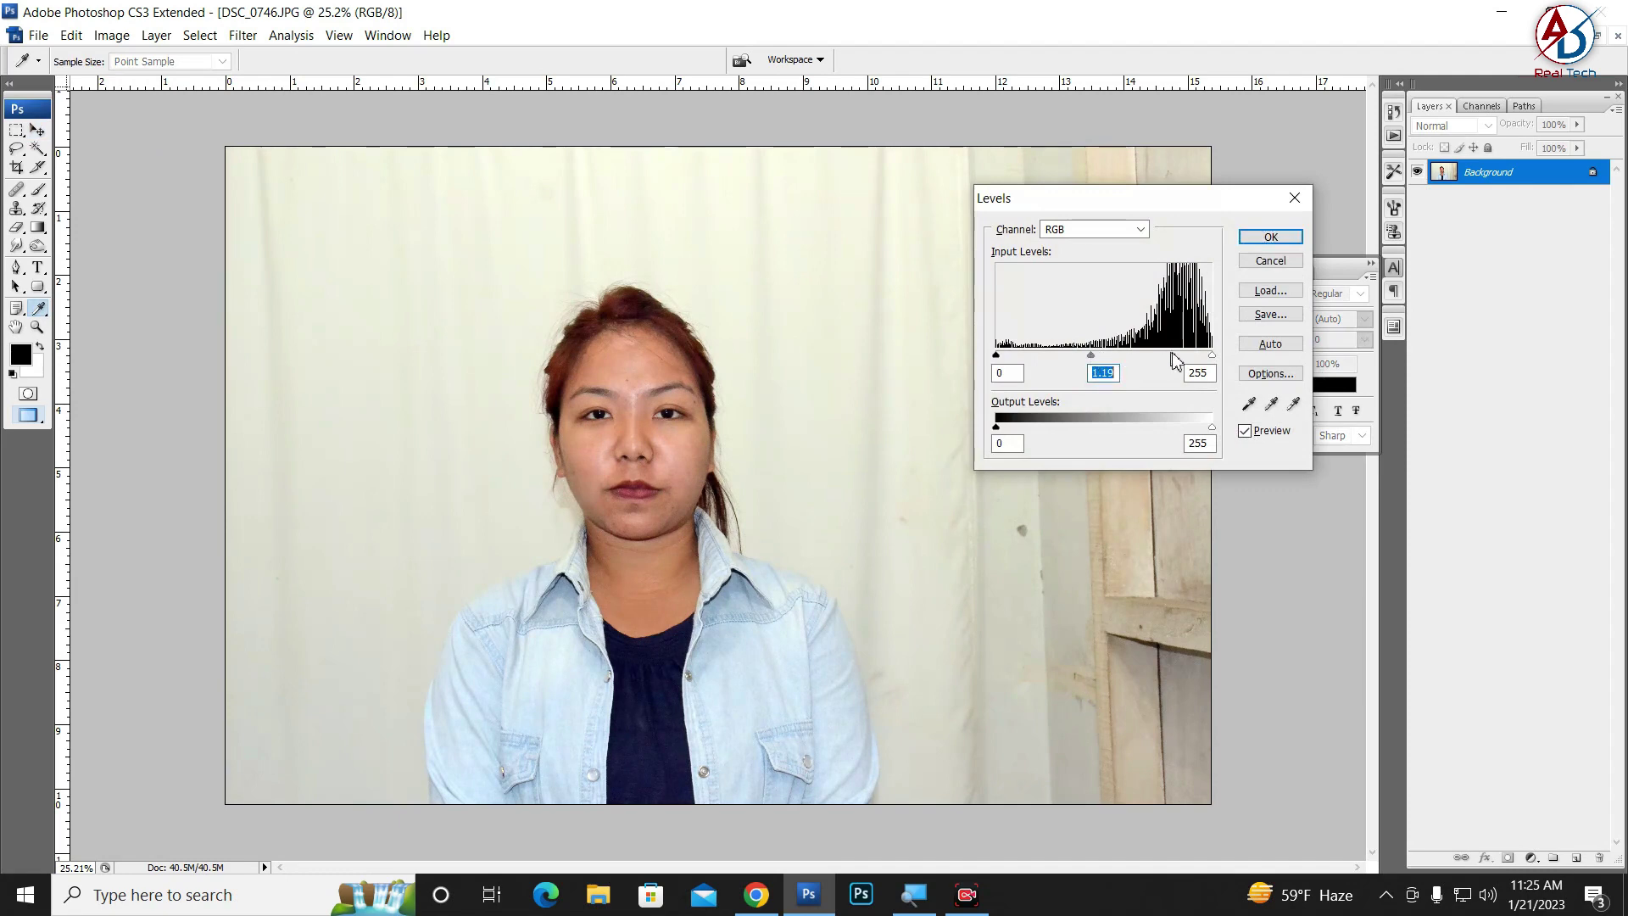
left_click_drag(1212, 356, 1200, 356)
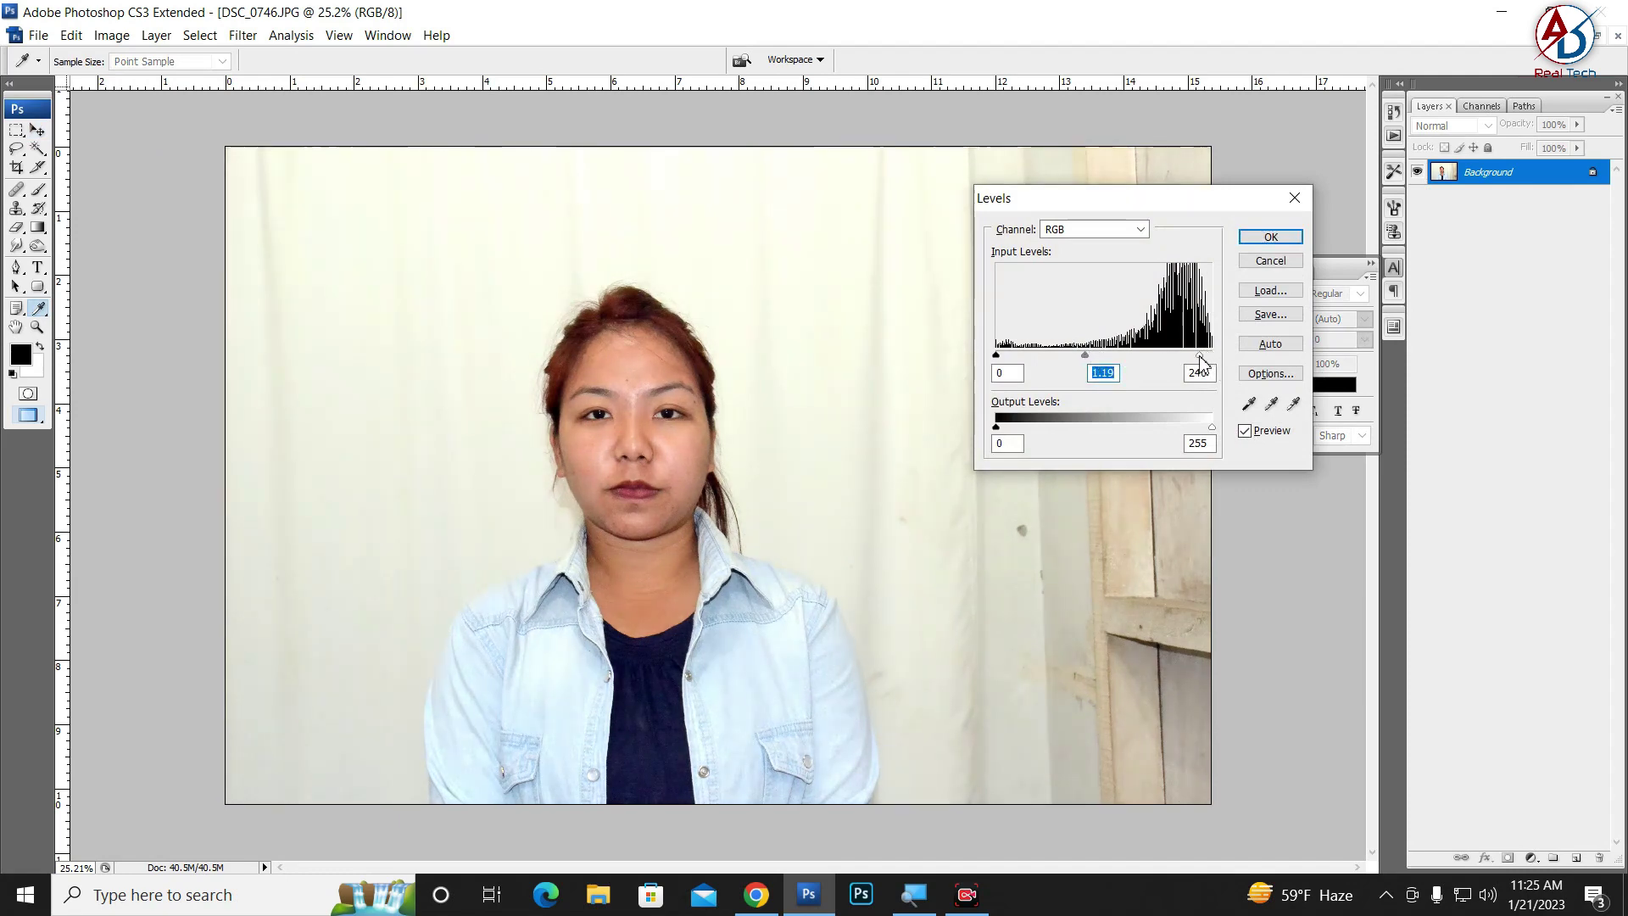
key("Tab")
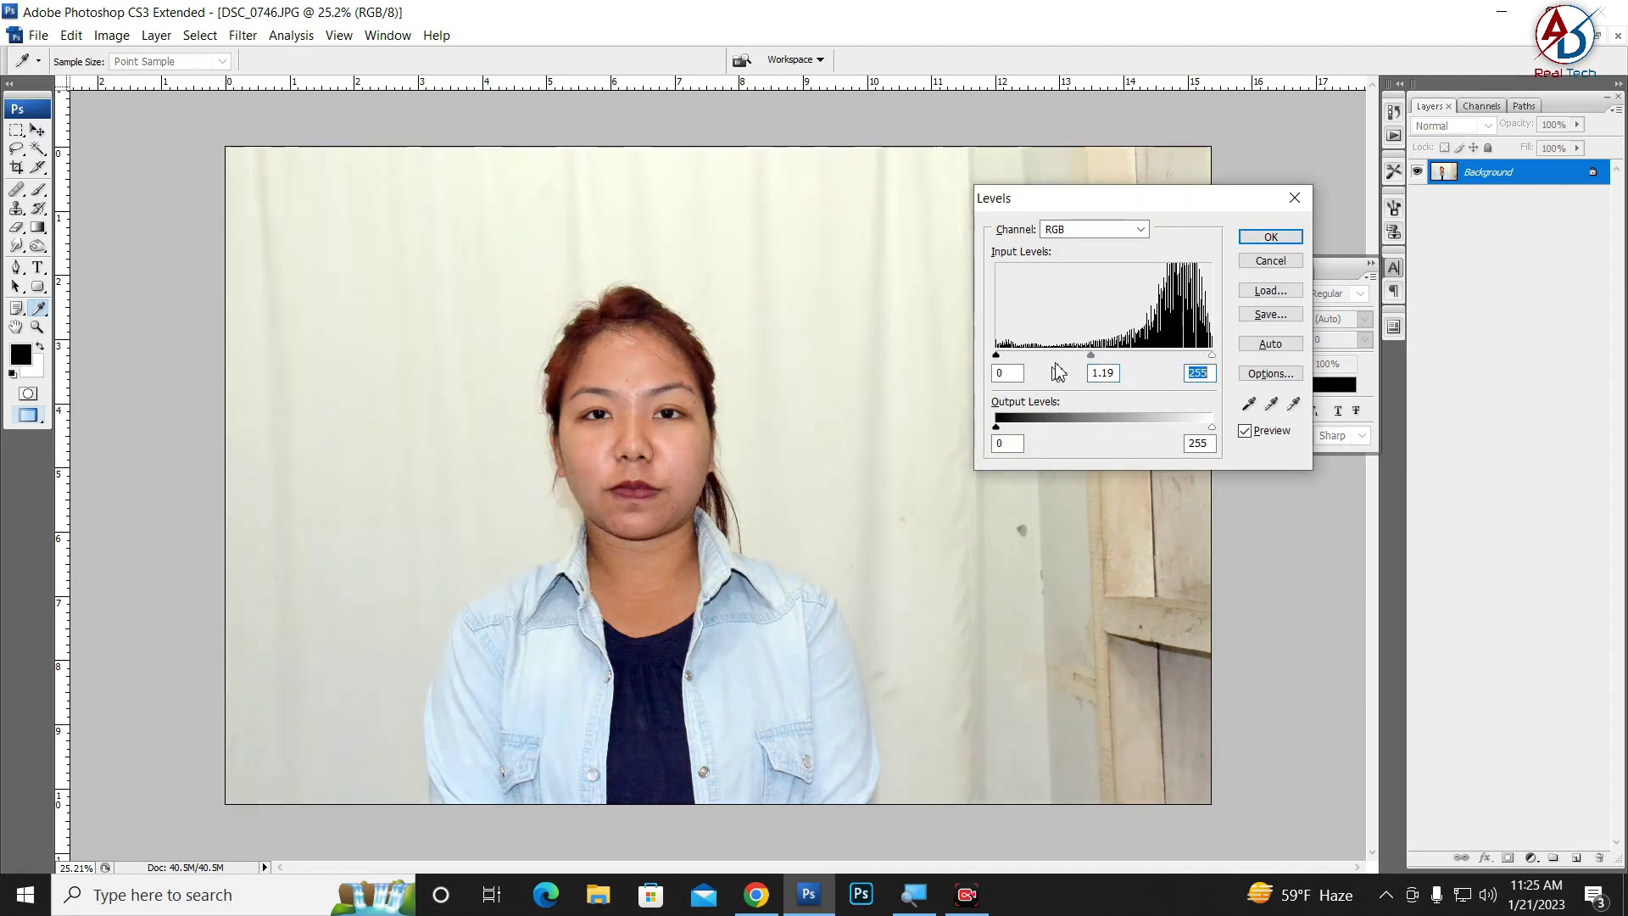
left_click(1271, 238)
key("v")
scroll(577, 365, "up", 5)
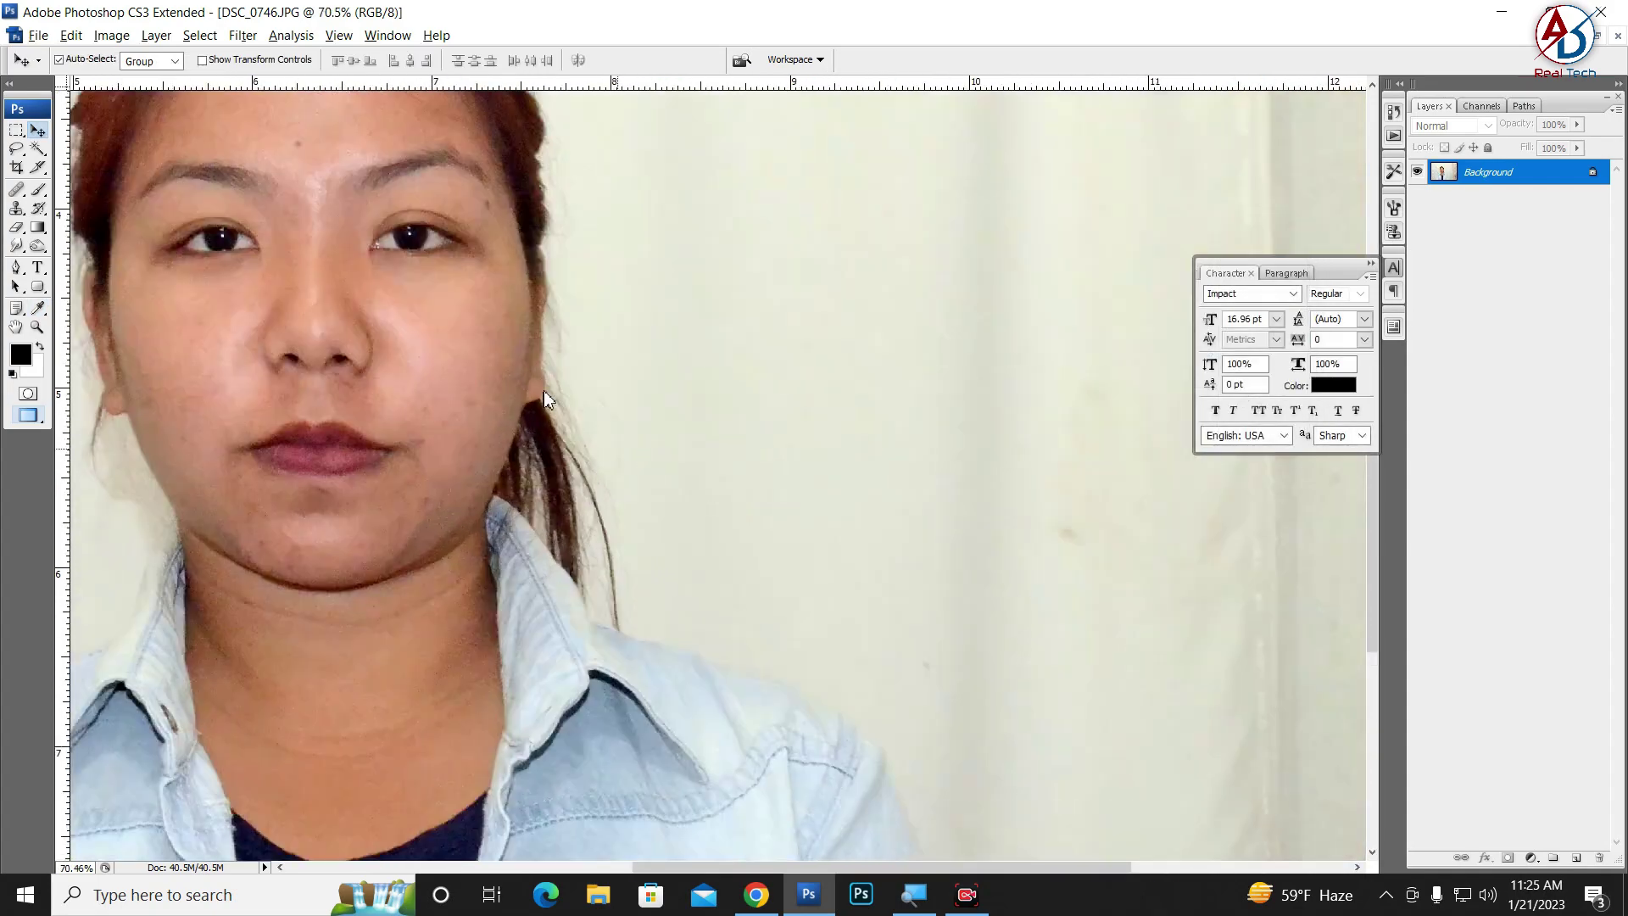
scroll(735, 553, "down", 5)
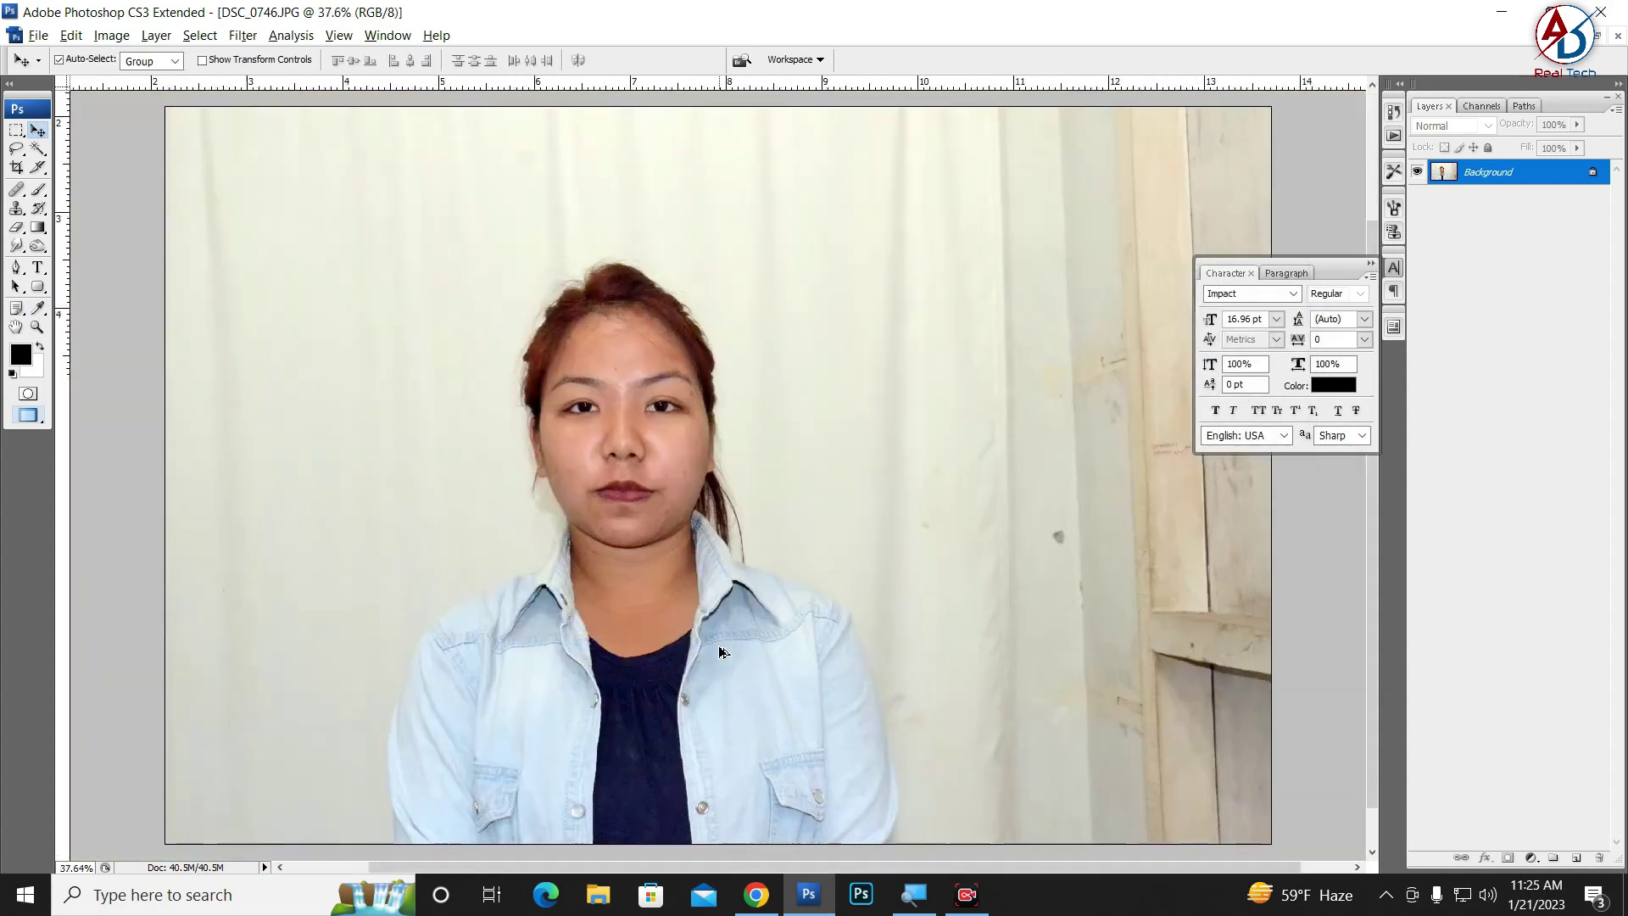
scroll(798, 564, "up", 2)
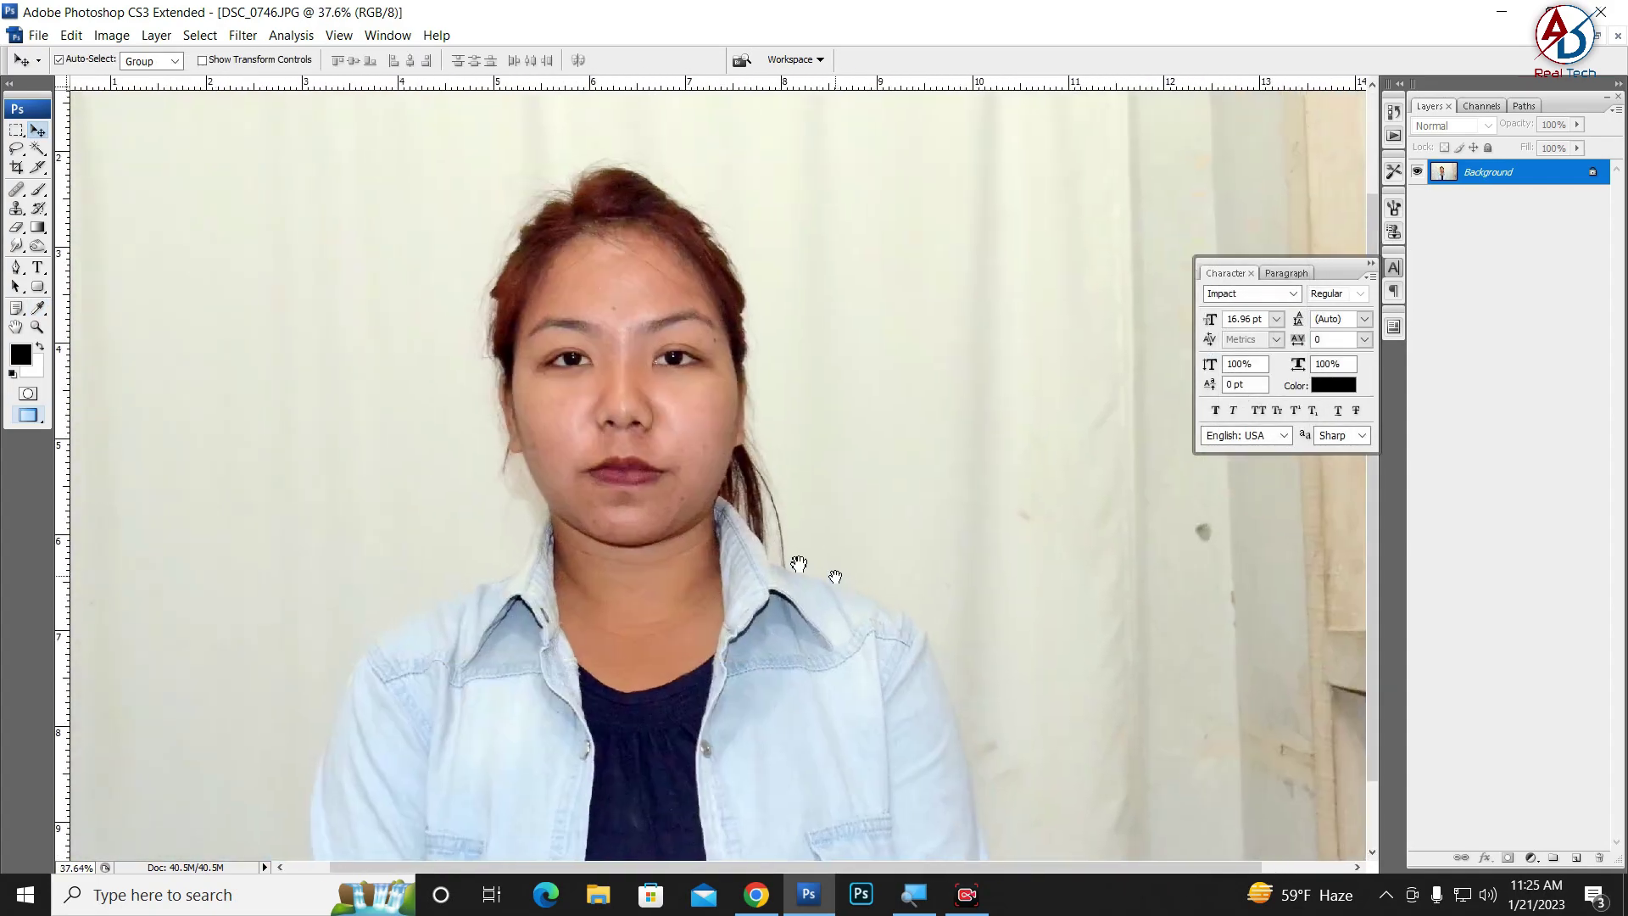
Step: Apply Imagenomic Portraiture at its Default preset after checking the skin at 800% preview
left_click(243, 37)
mouse_move(381, 530)
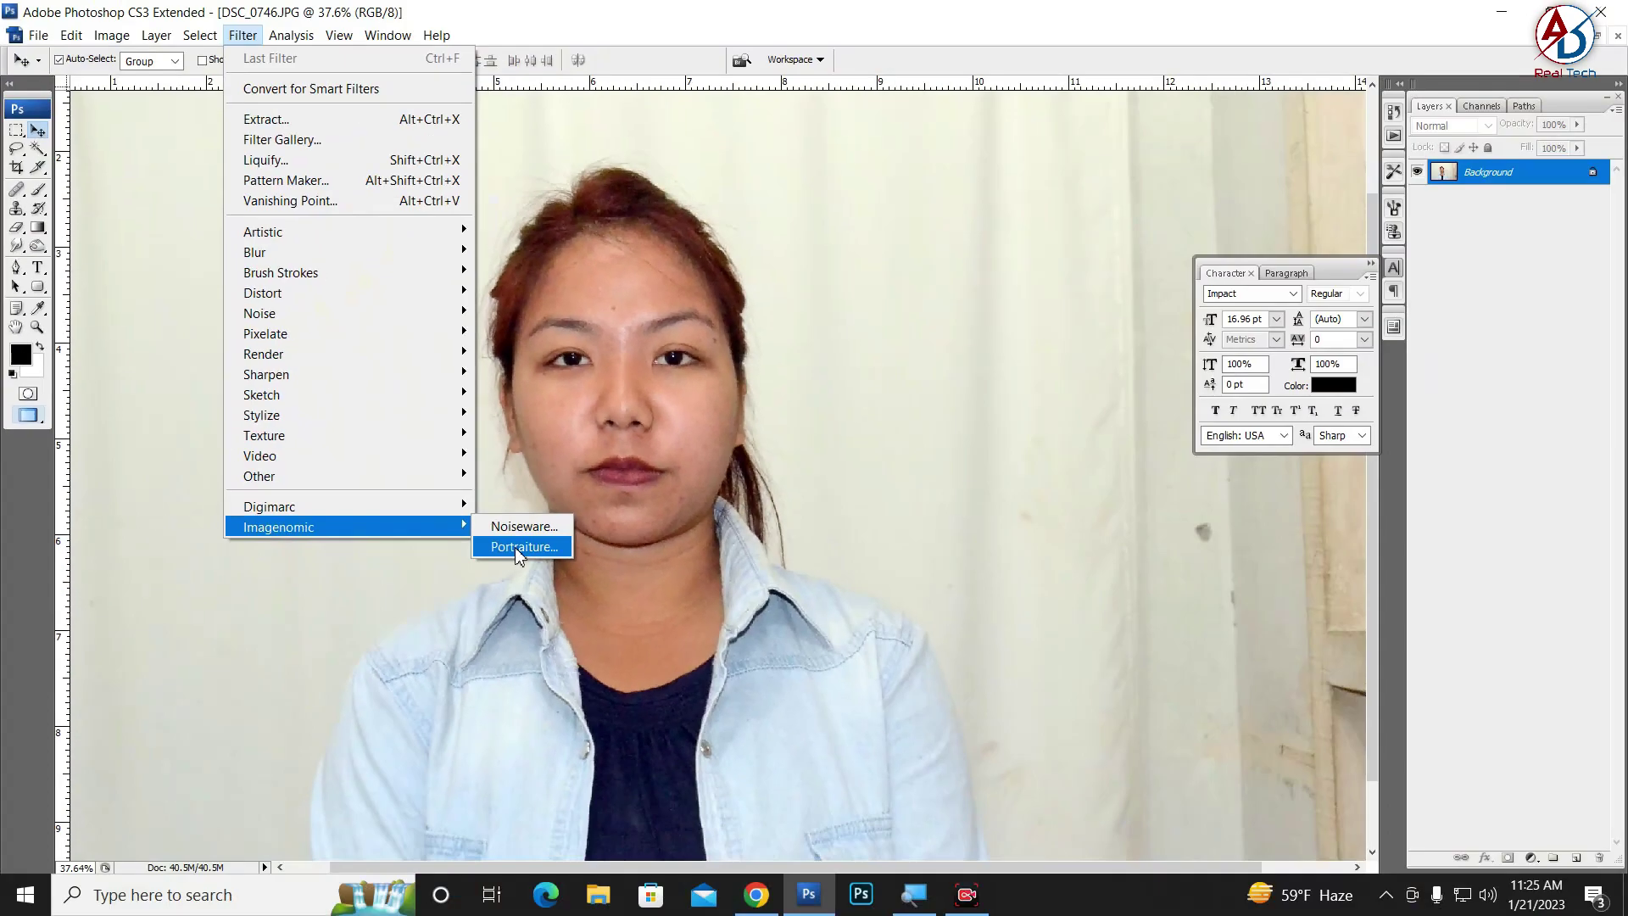
left_click(515, 547)
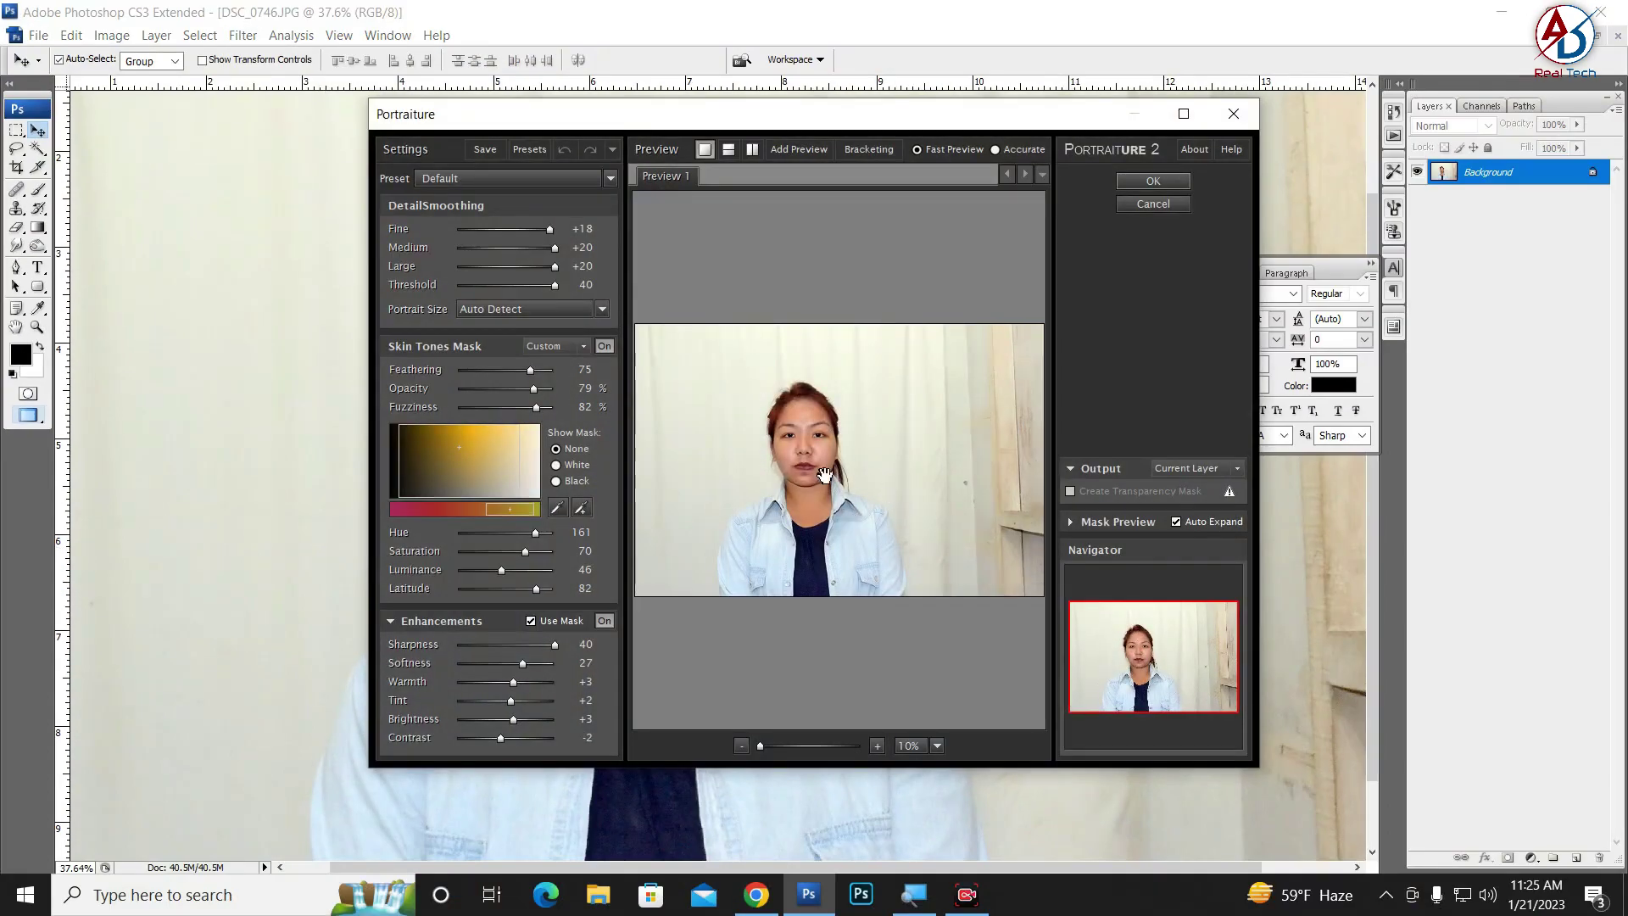
left_click(824, 474)
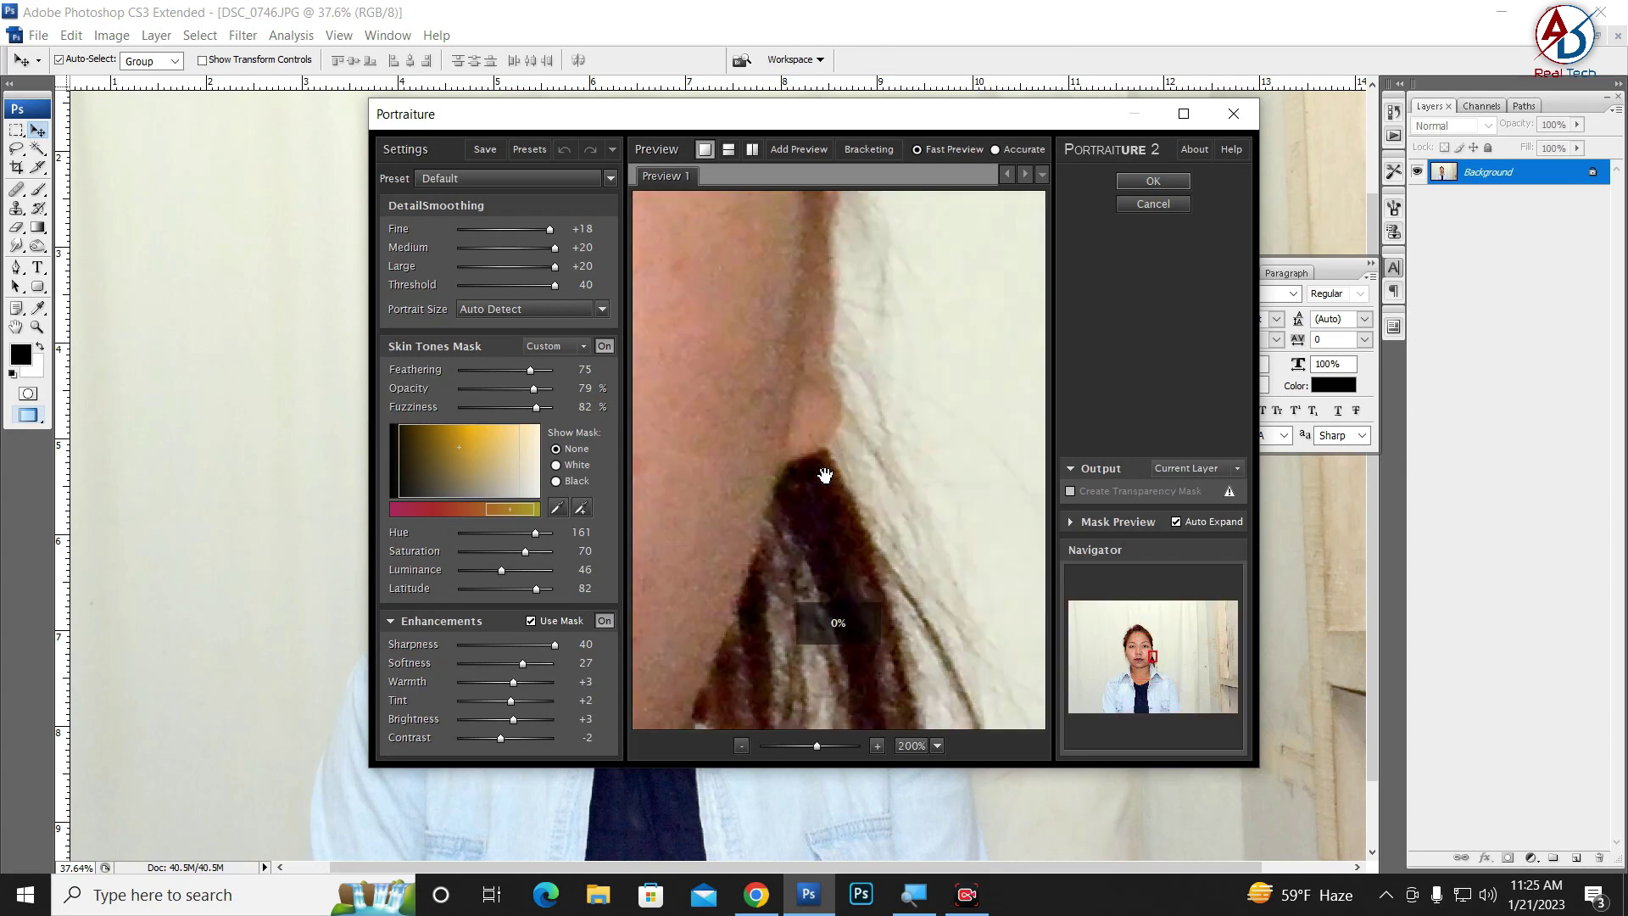
left_click_drag(635, 473, 975, 481)
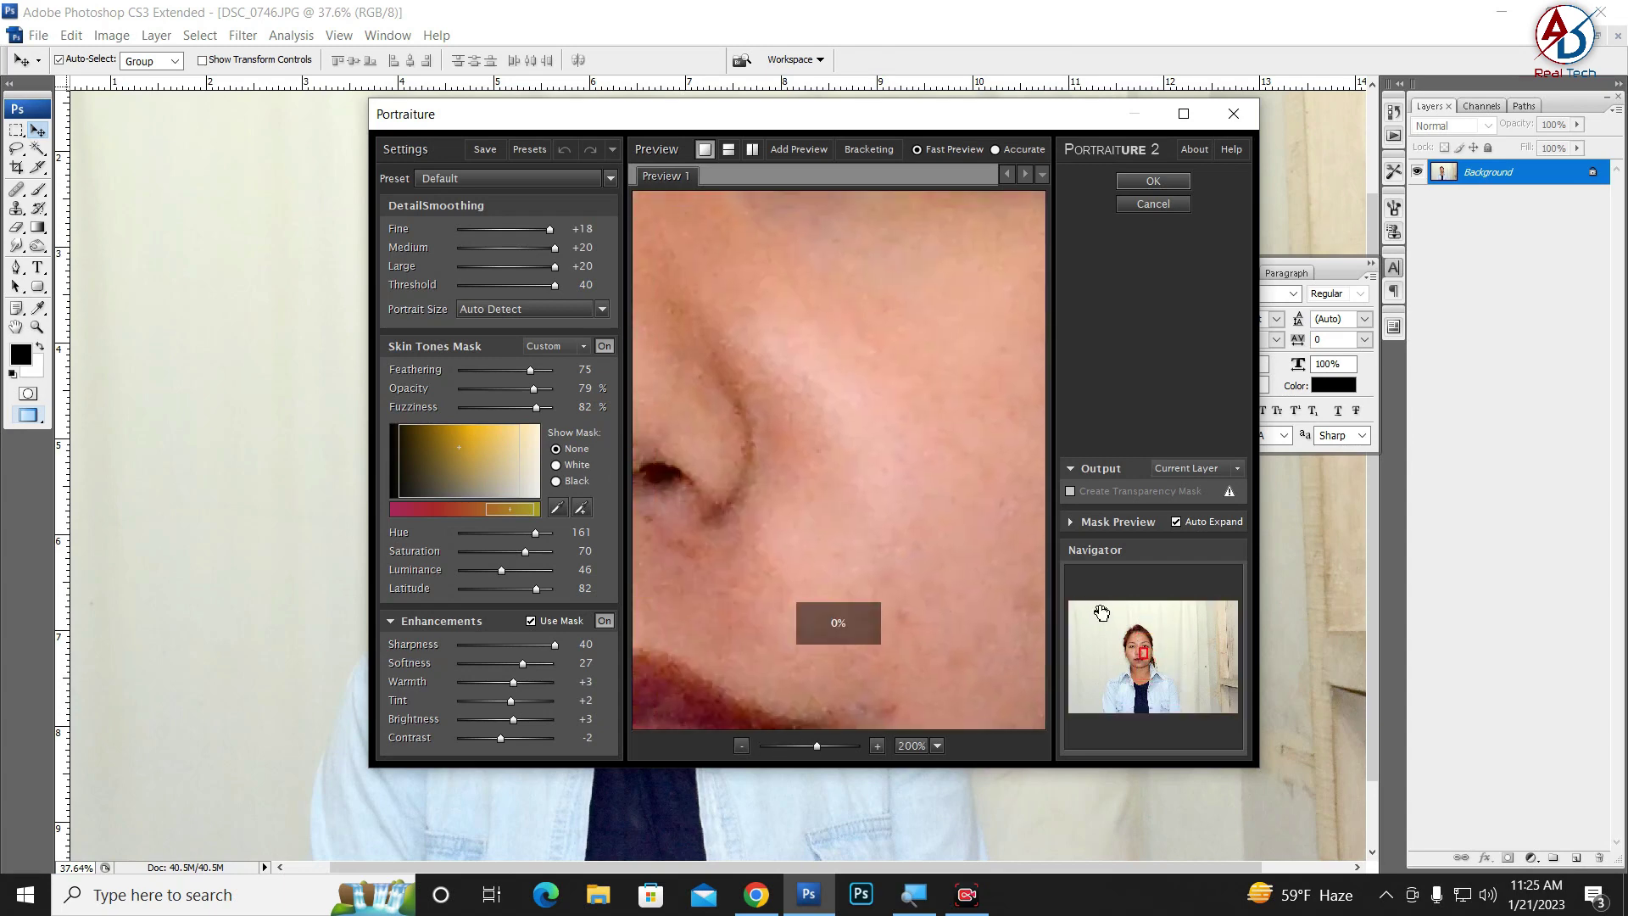
left_click(978, 492)
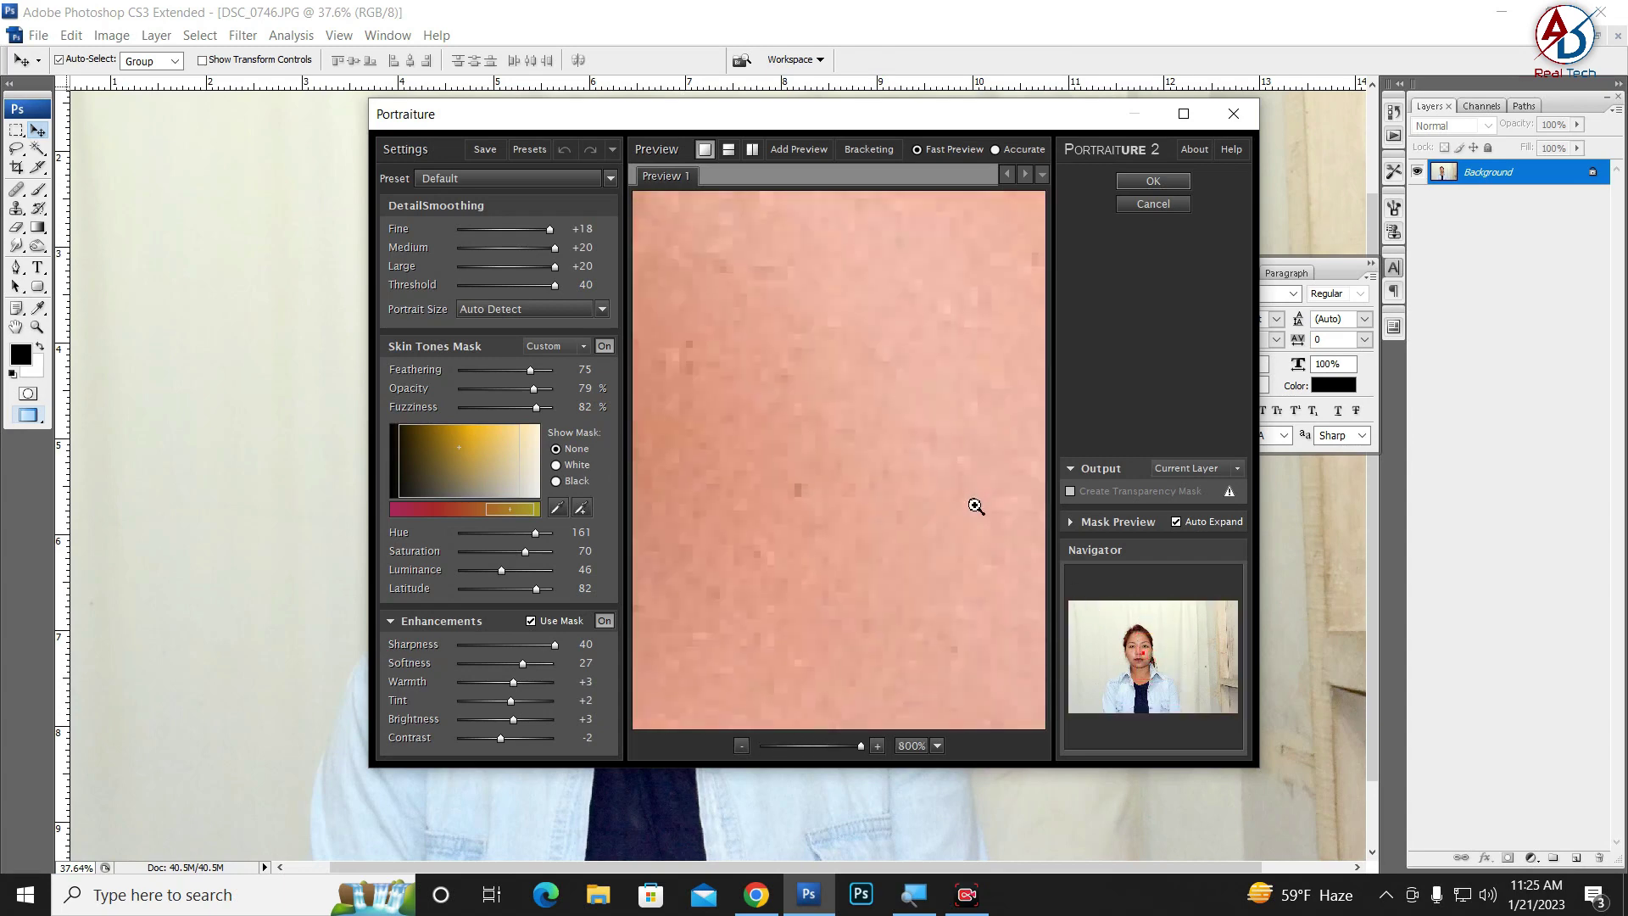
scroll(976, 506, "down", 2)
scroll(908, 512, "down", 1)
scroll(847, 483, "down", 1)
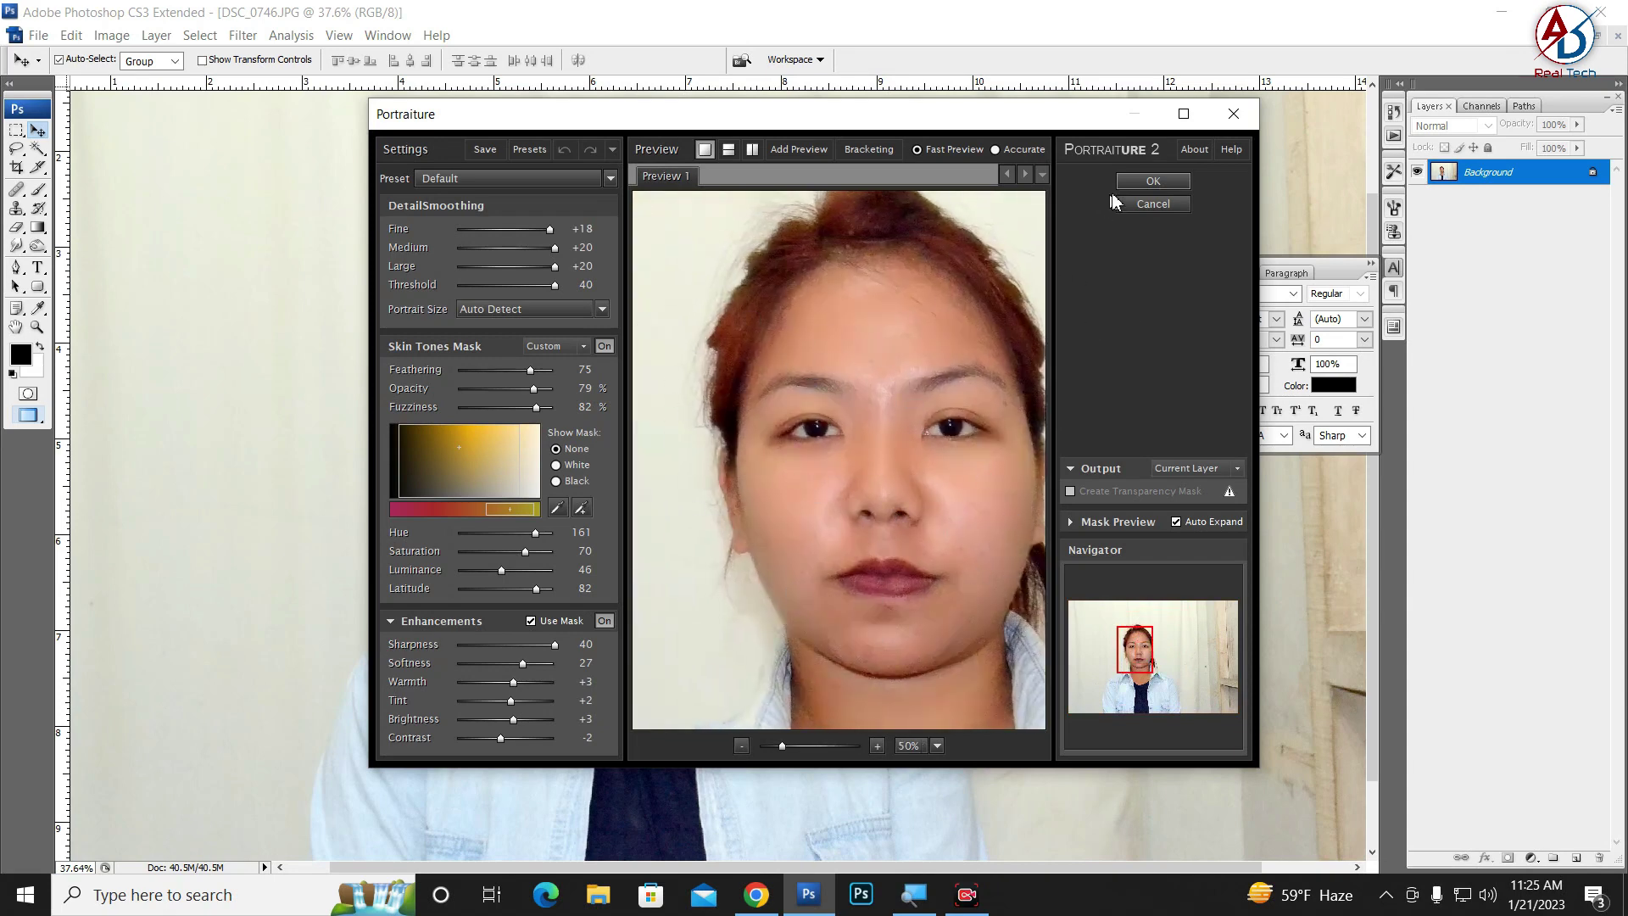
left_click(1137, 179)
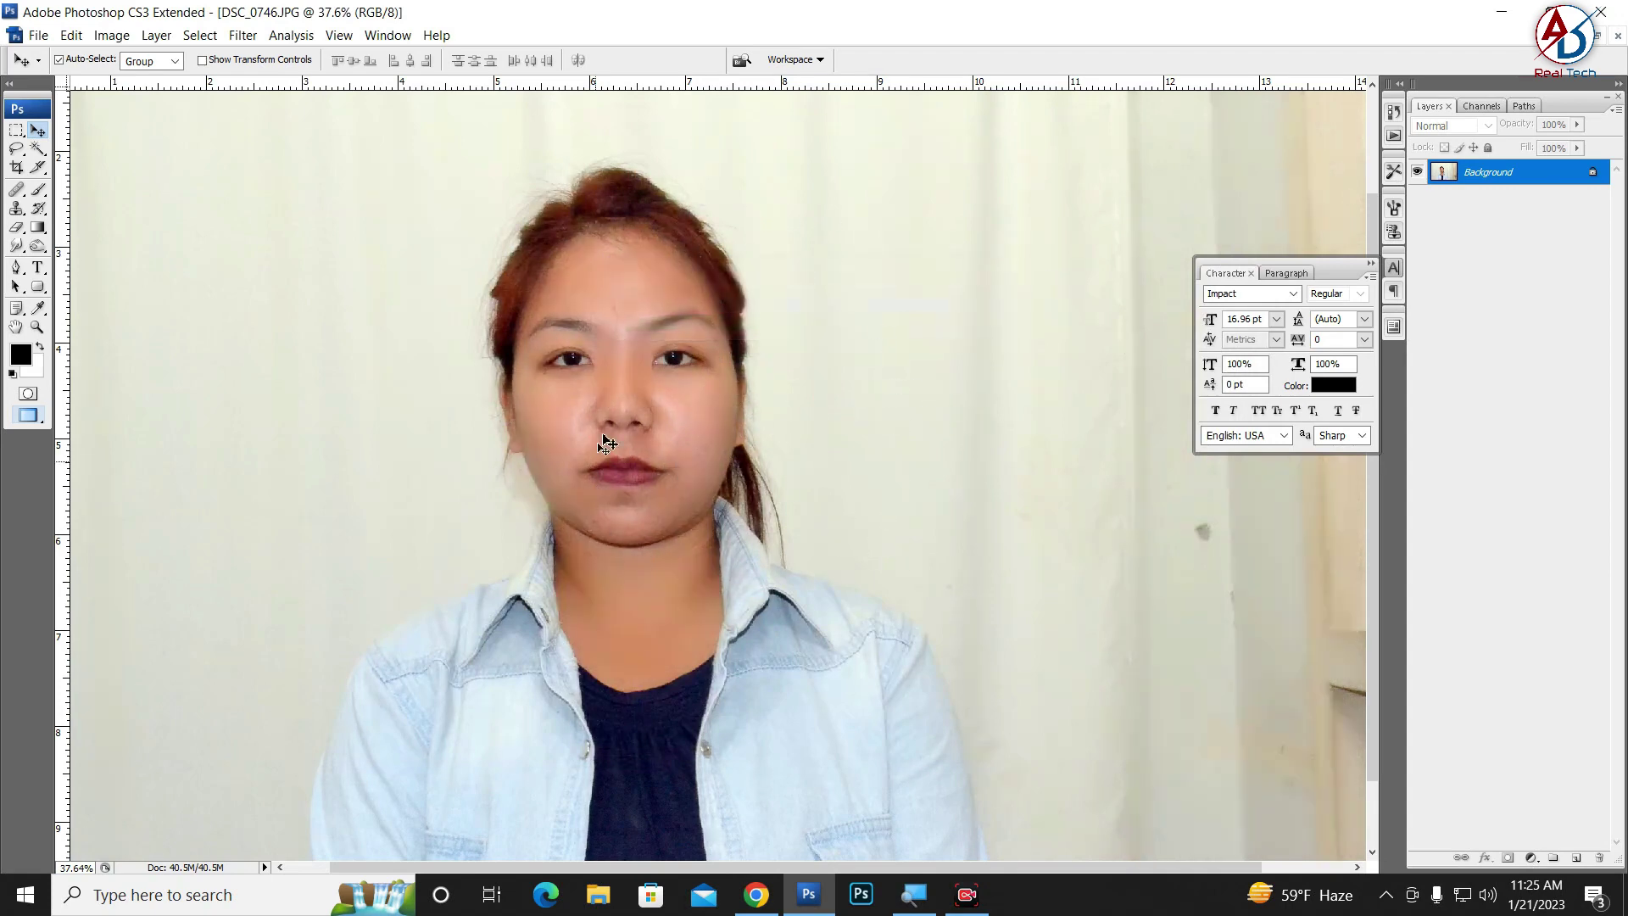
Step: Fade the Portraiture effect to 30% opacity, then fit the whole photo on screen
scroll(607, 442, "up", 2)
scroll(658, 509, "up", 1)
scroll(658, 508, "down", 3)
scroll(670, 466, "up", 2)
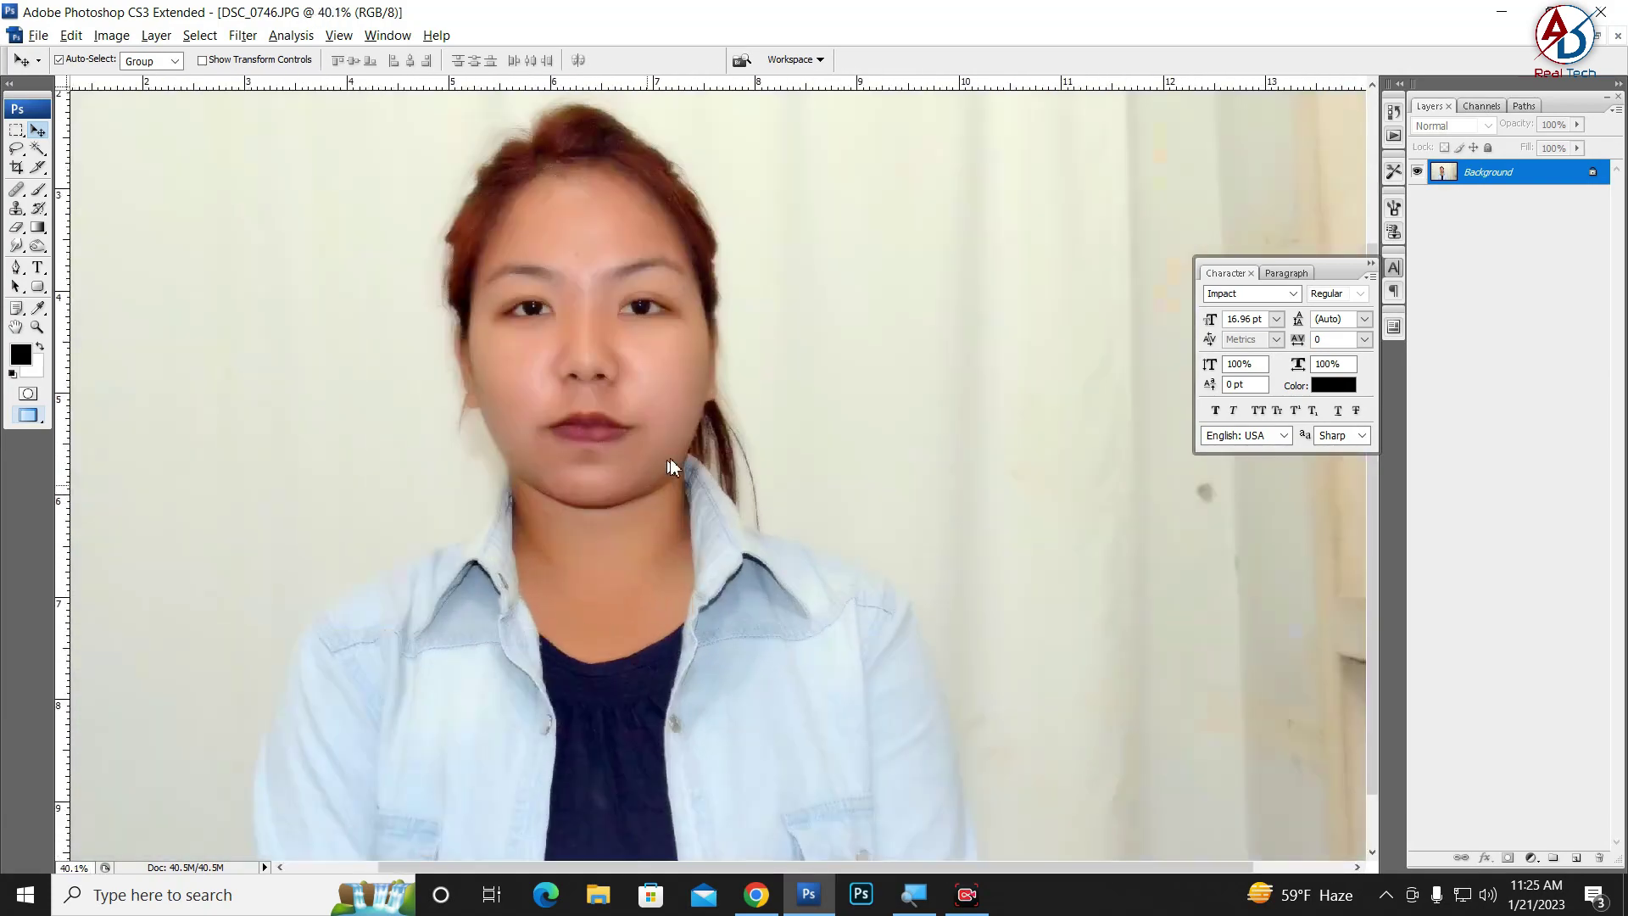
scroll(653, 424, "up", 1)
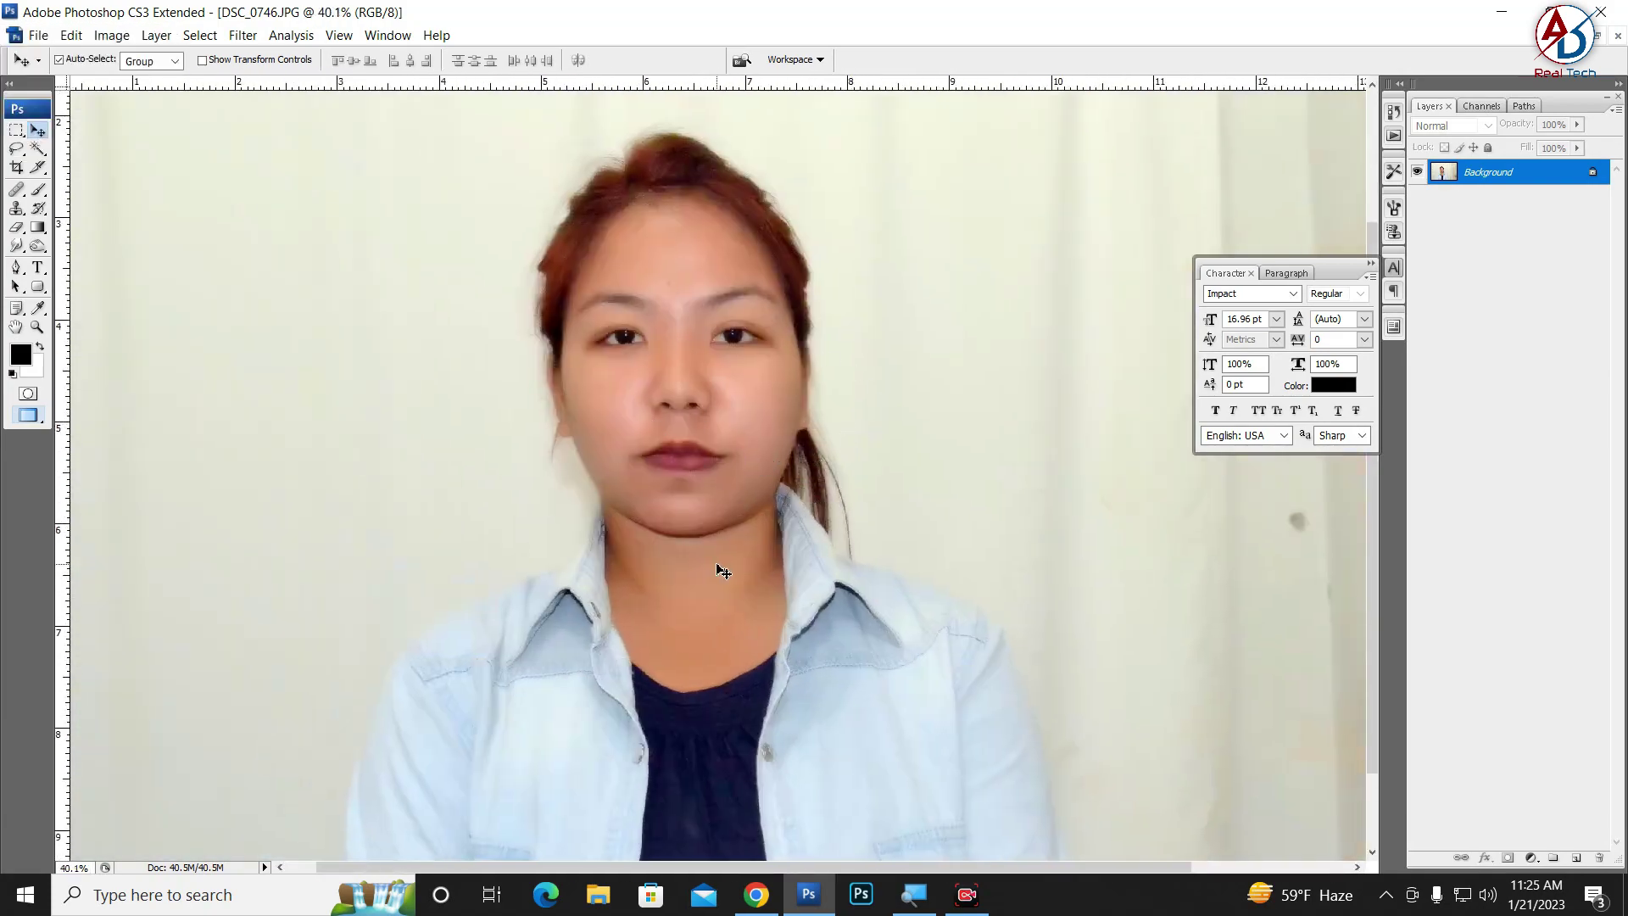
left_click(71, 35)
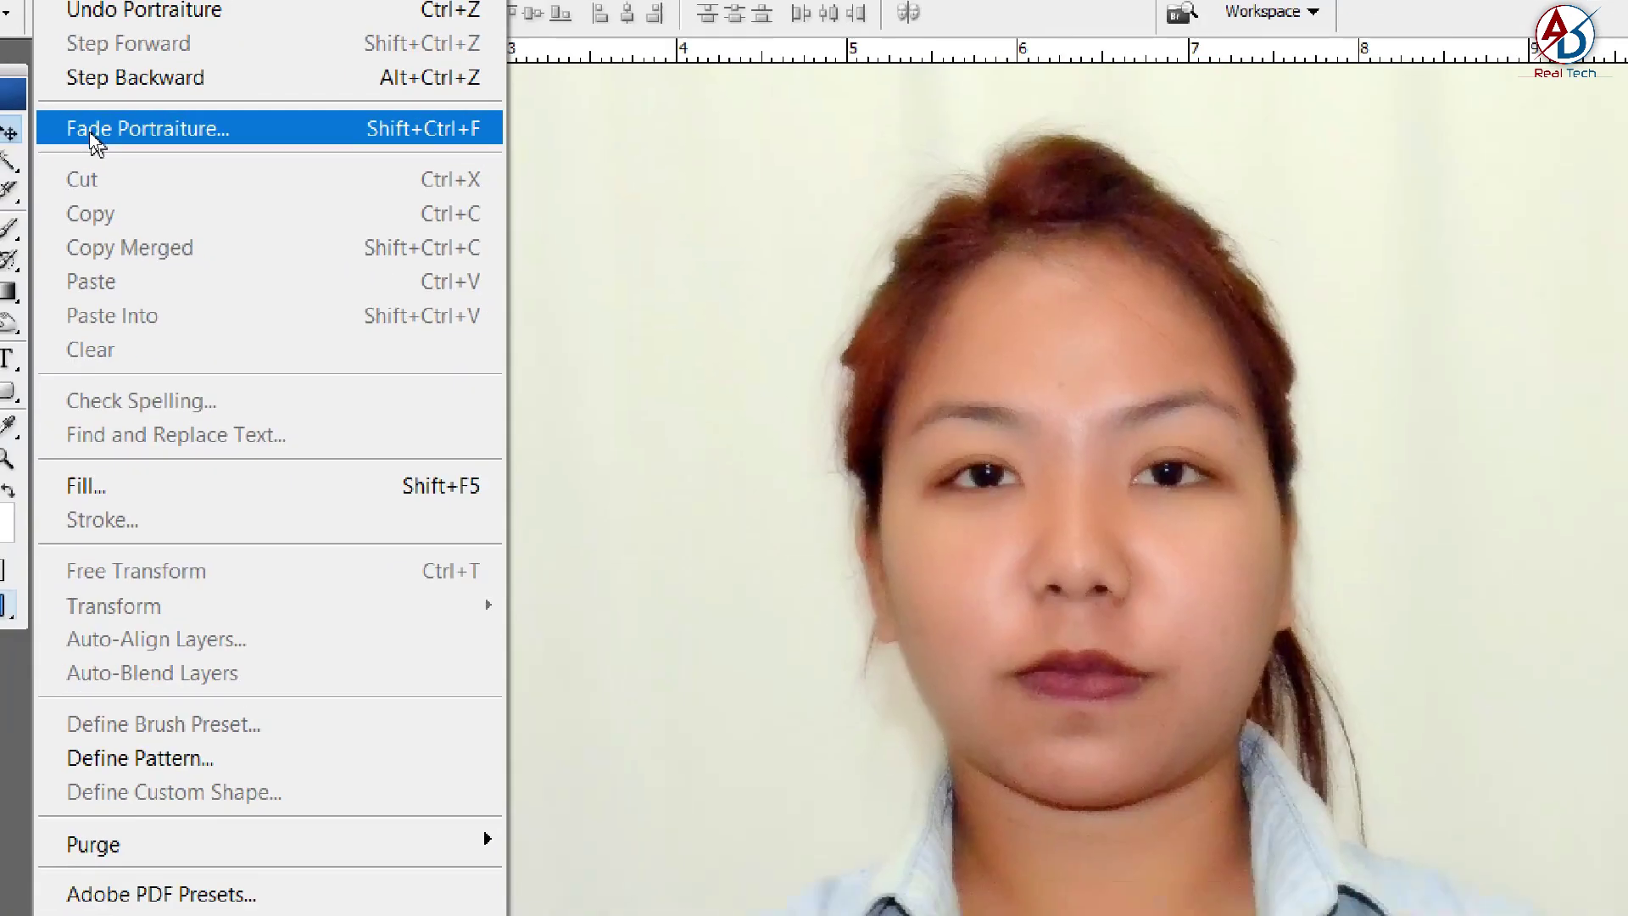
left_click(243, 36)
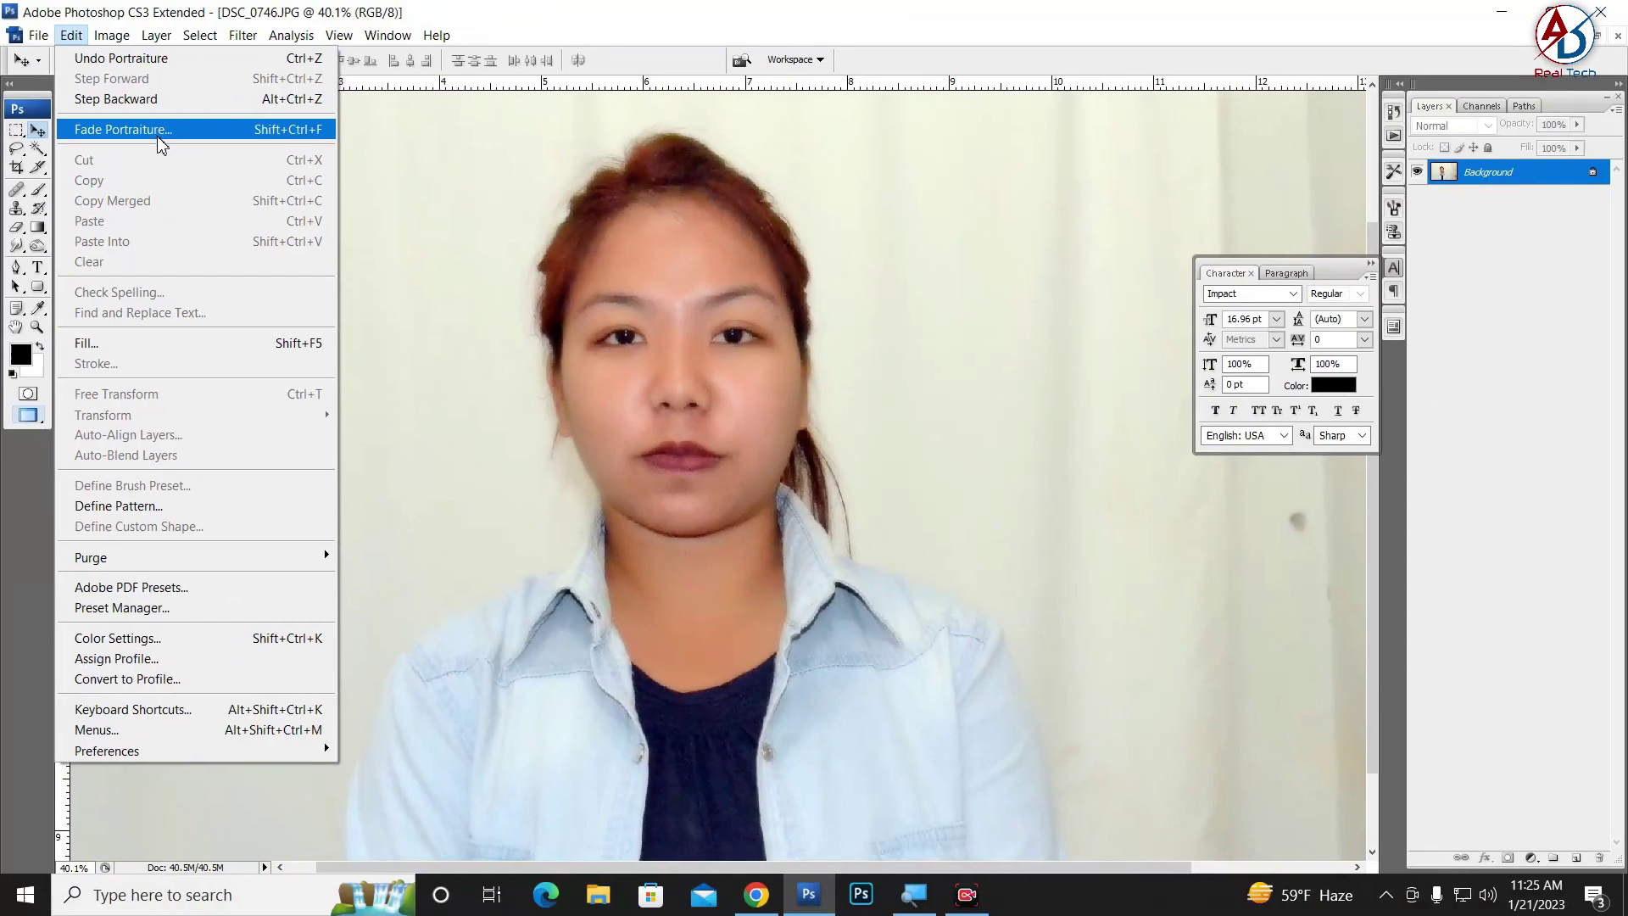
left_click(176, 139)
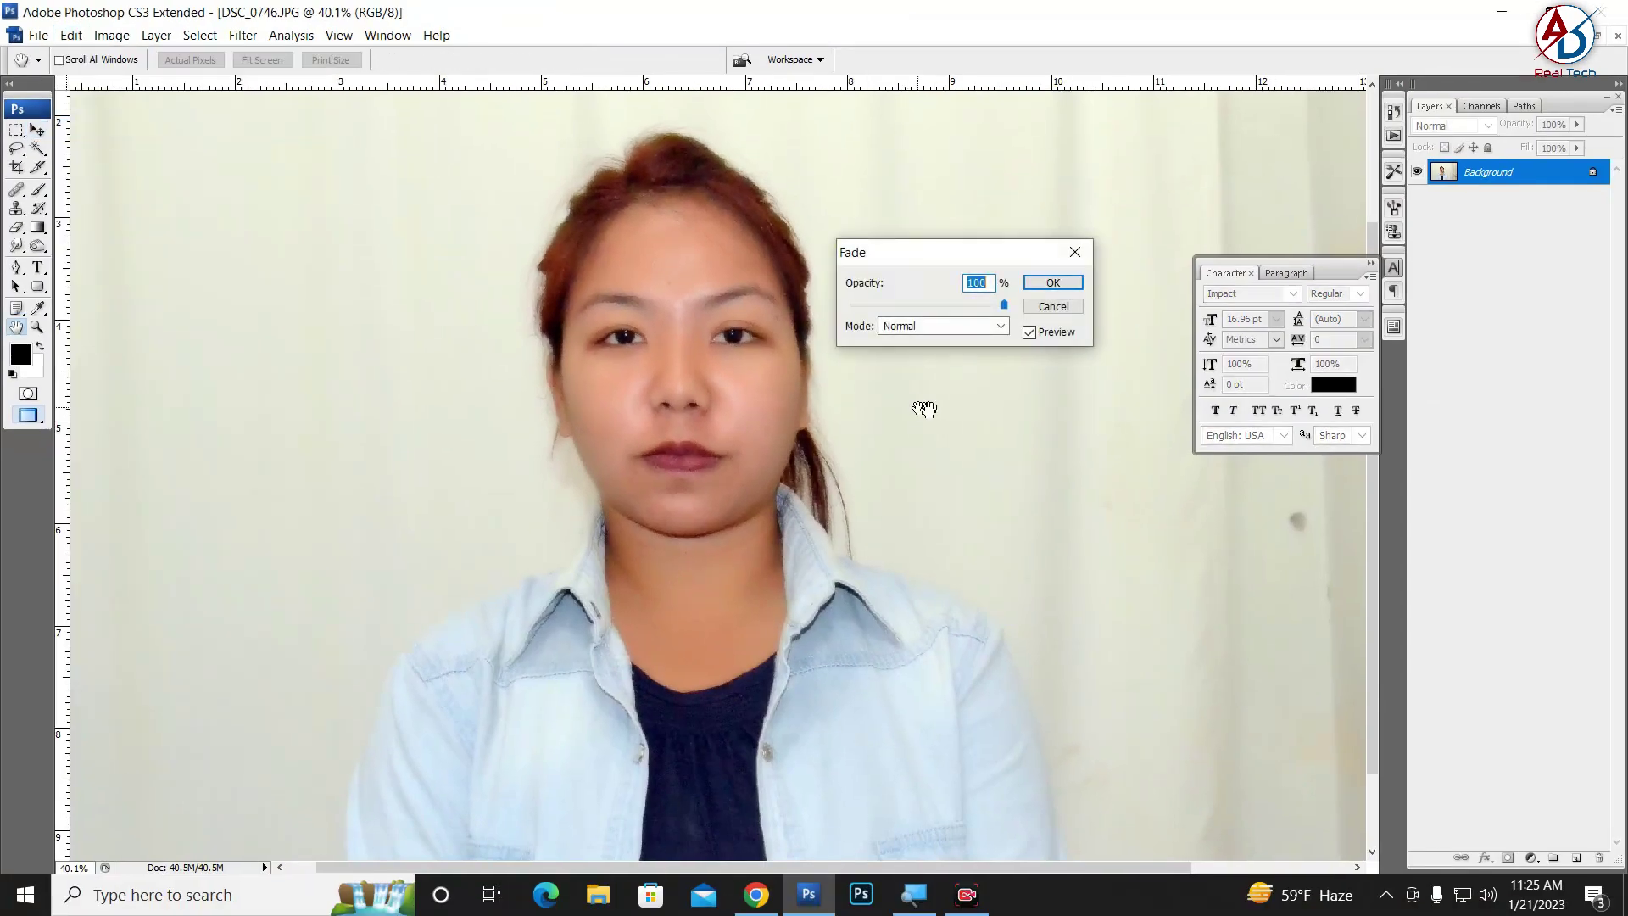
left_click(899, 305)
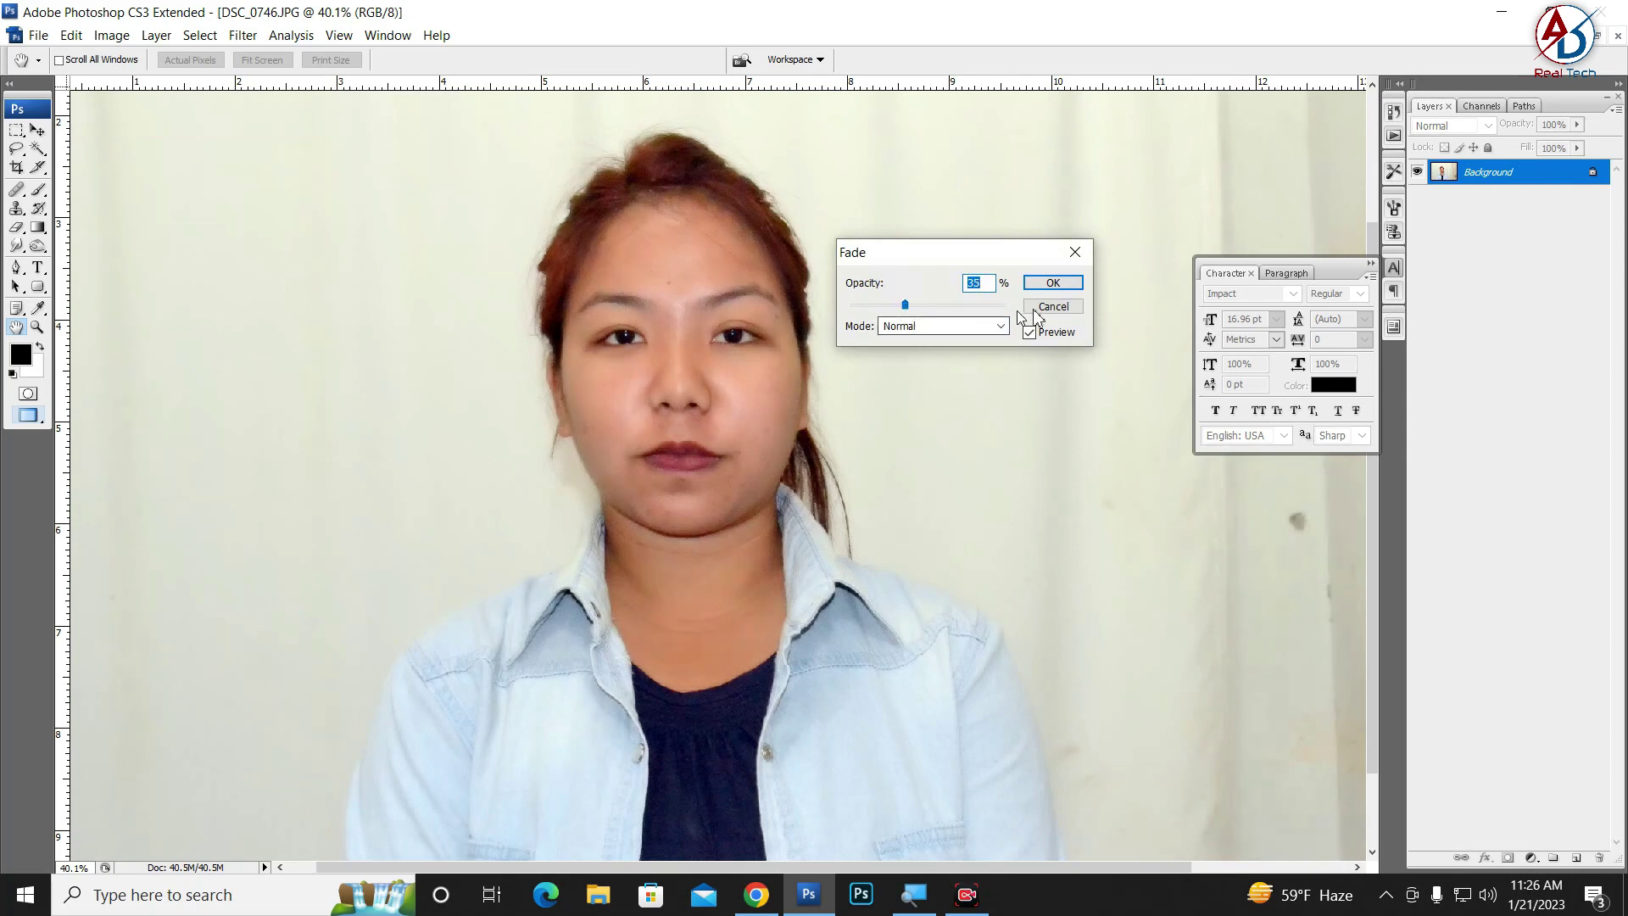
left_click(1052, 282)
key("v")
key("ctrl+0")
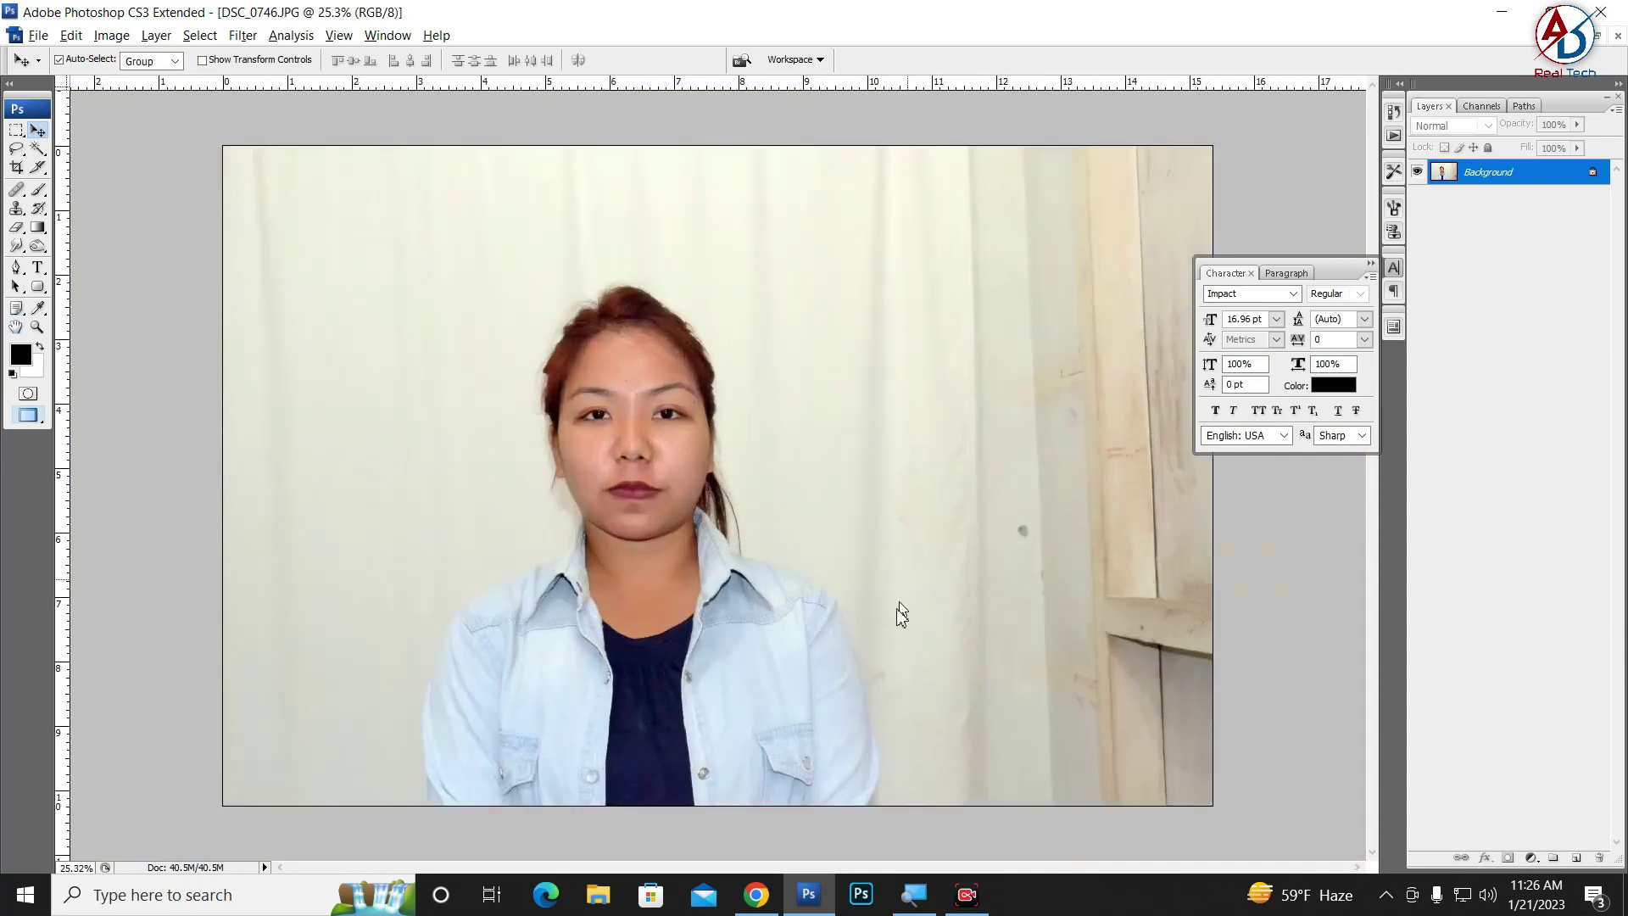
key("ctrl+minus")
Step: Bring the woman's shirt and upper body into view and pick the Pen tool
key("ctrl+plus")
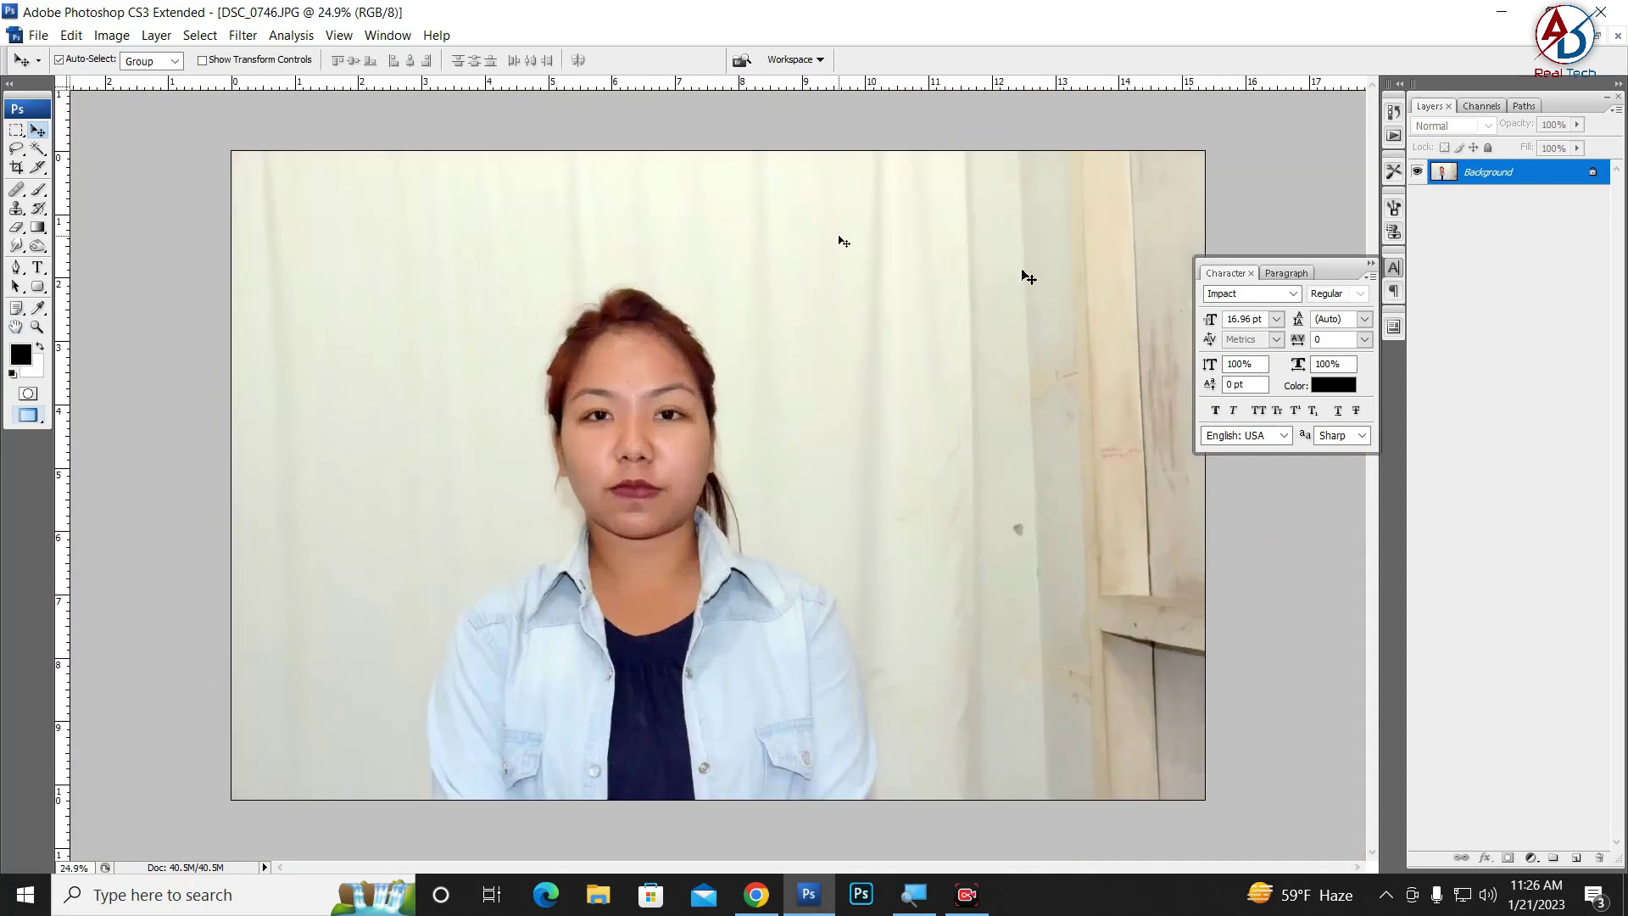
scroll(780, 563, "up", 1)
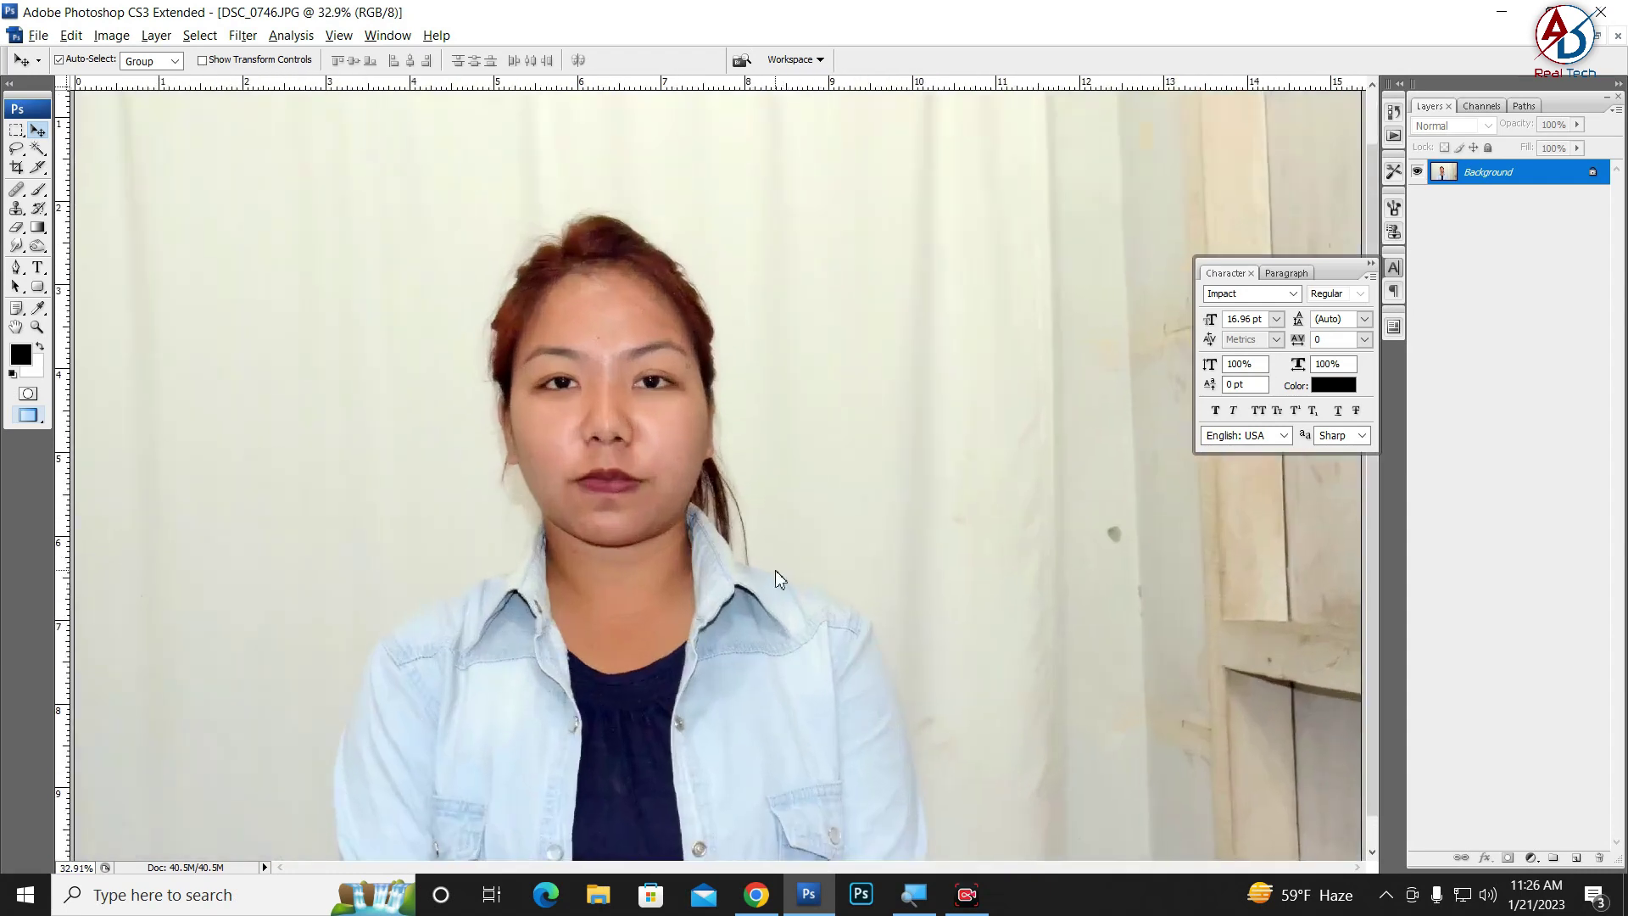
left_click_drag(774, 570, 879, 586)
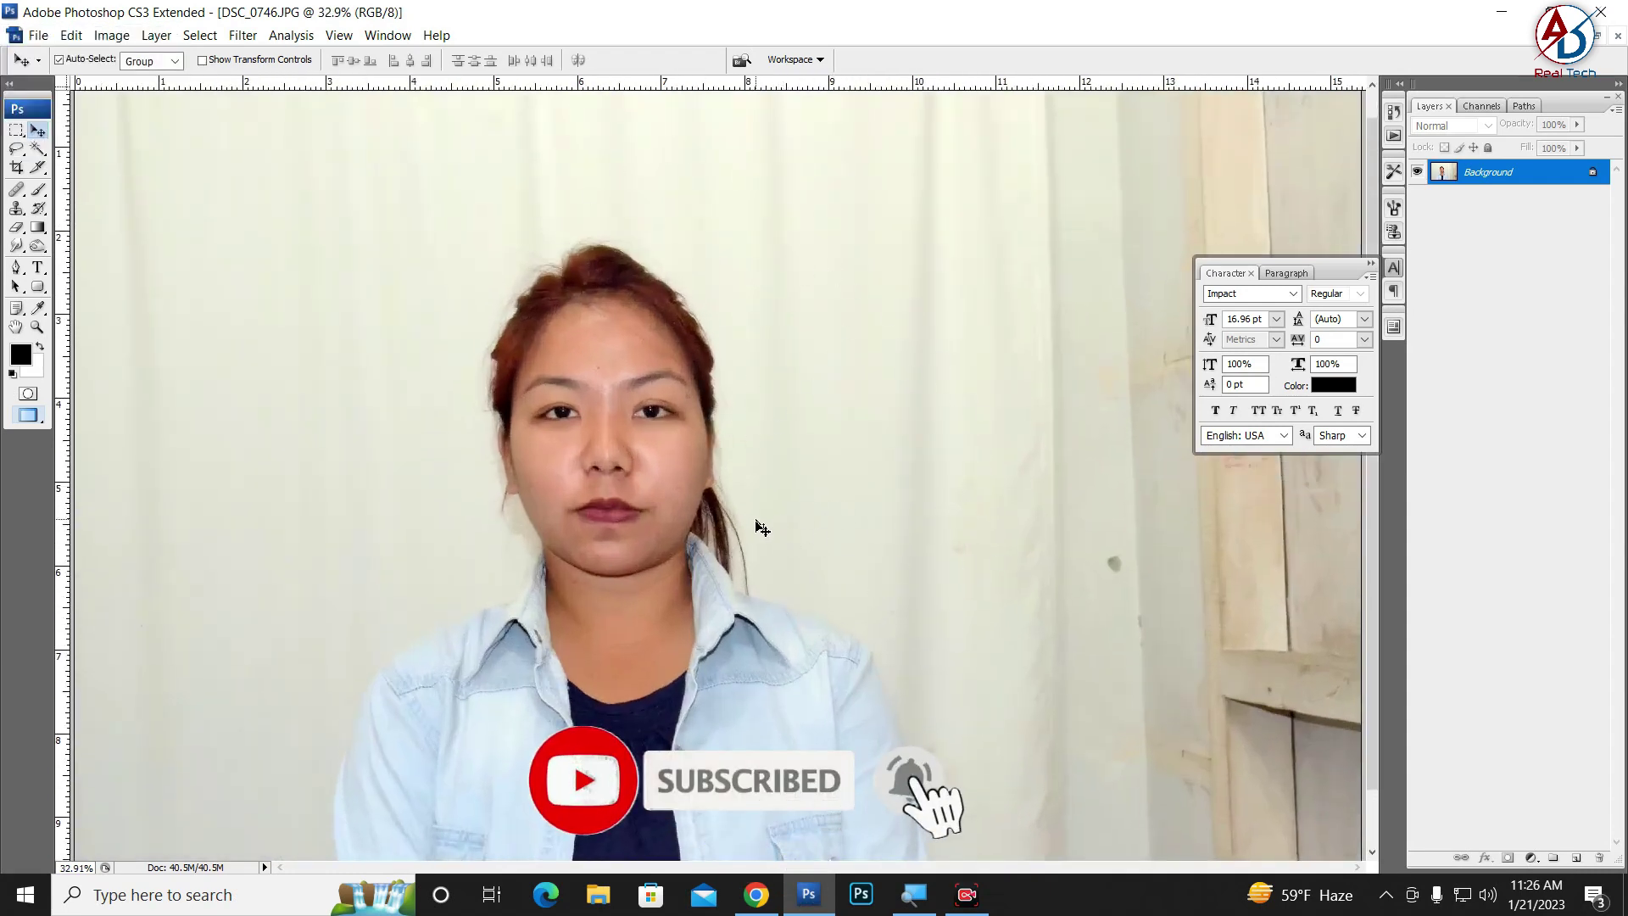
scroll(462, 526, "down", 1)
scroll(462, 526, "up", 1)
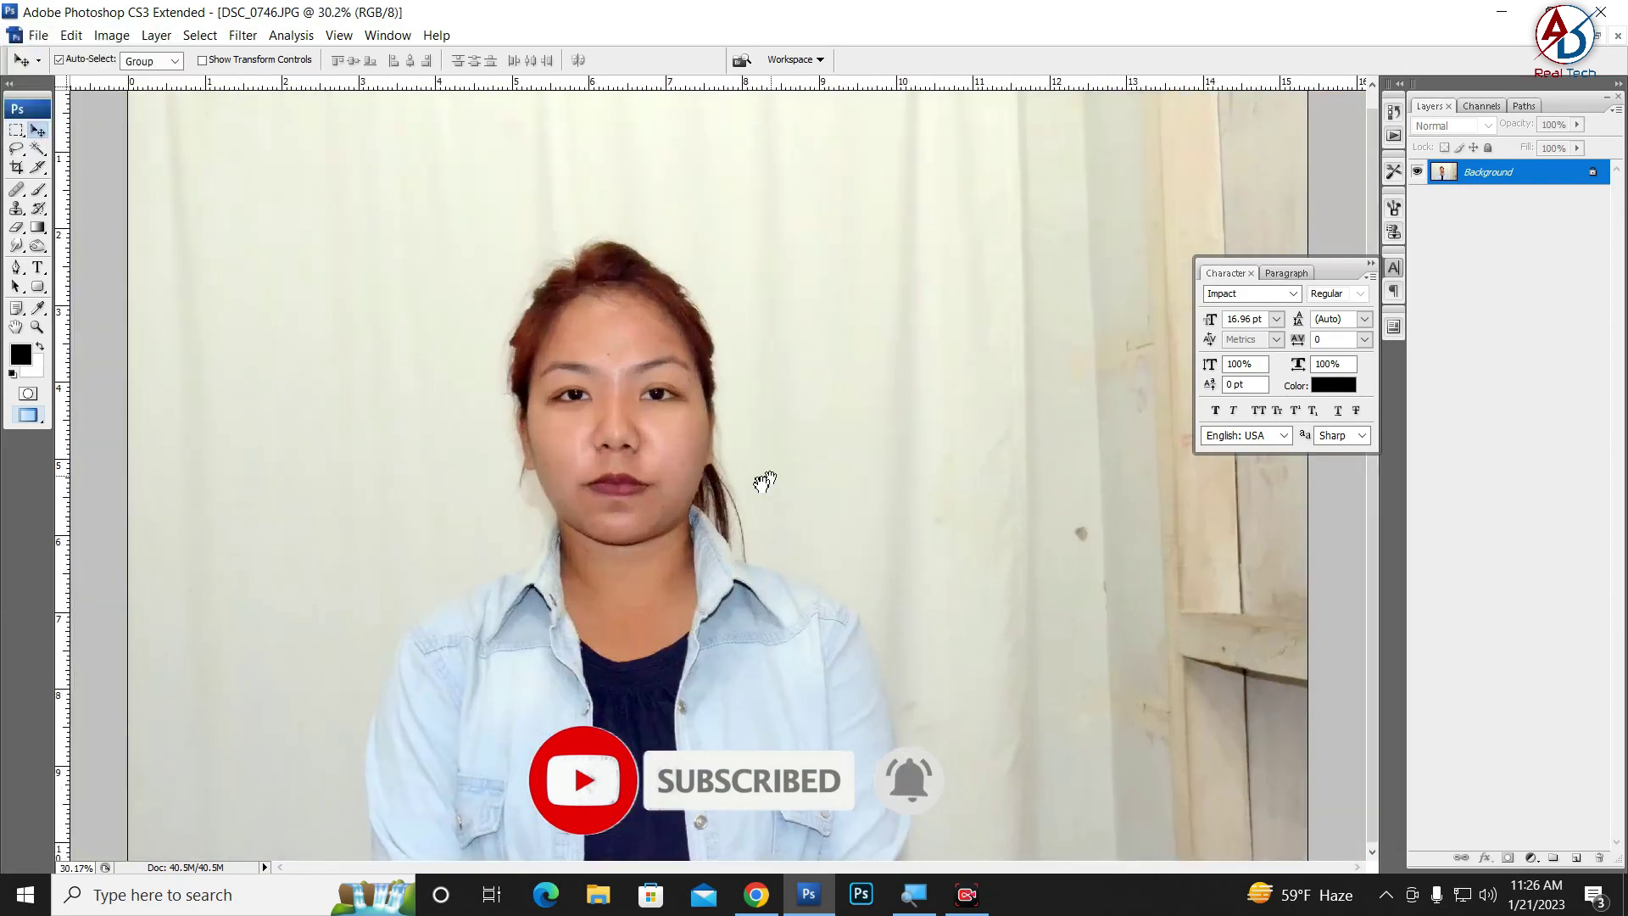
left_click(17, 267)
scroll(661, 555, "up", 3)
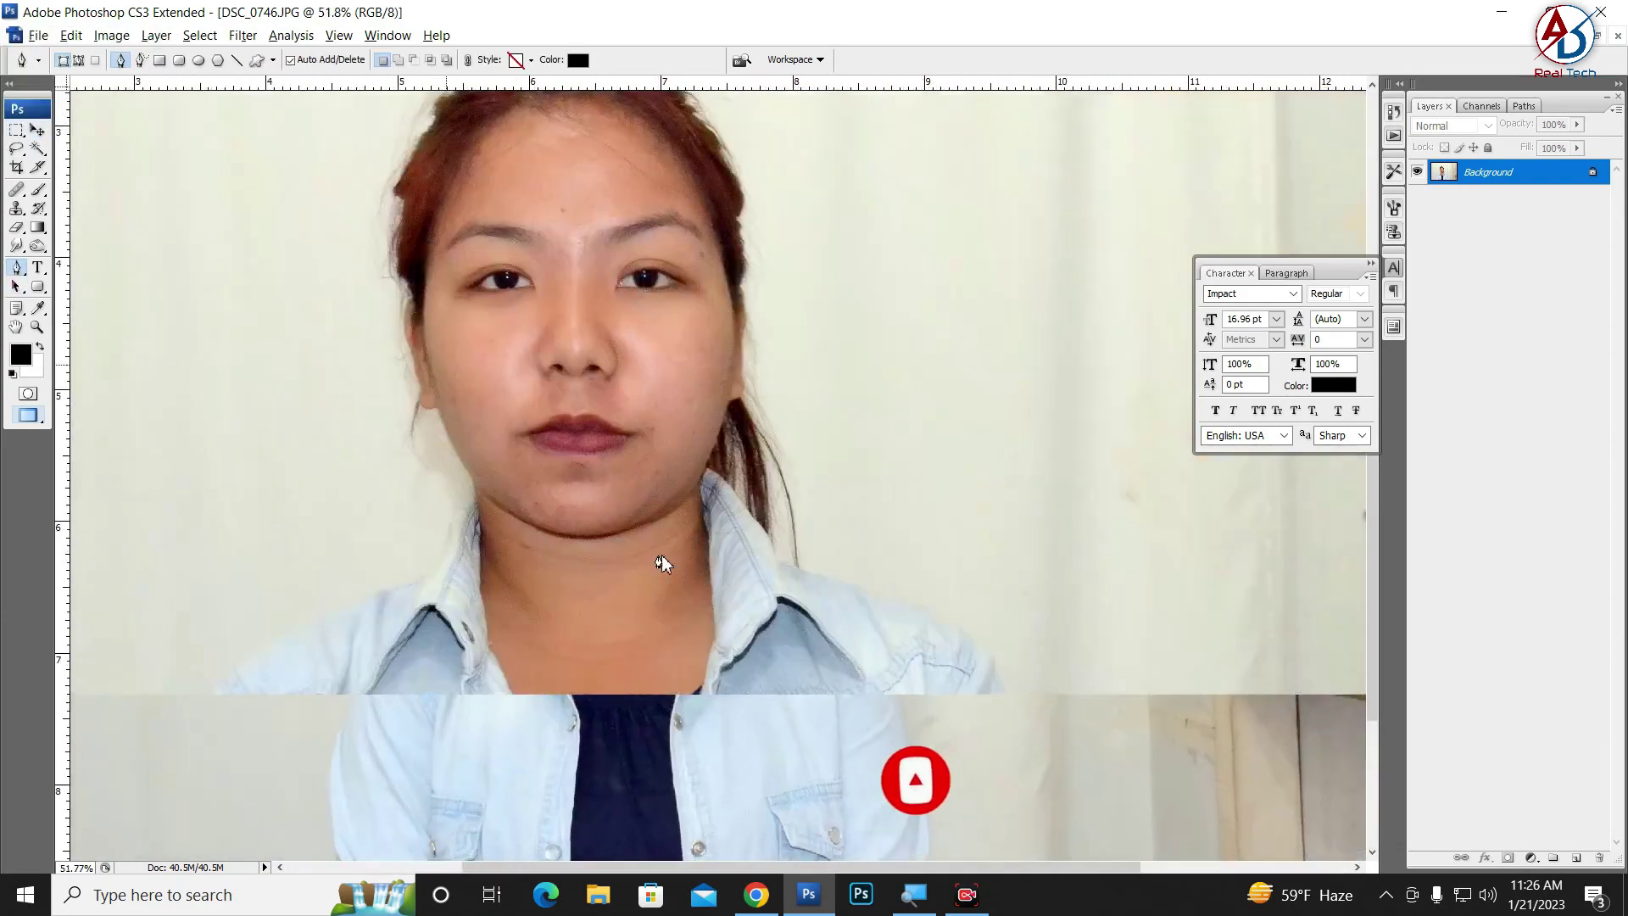
left_click_drag(783, 356, 808, 322)
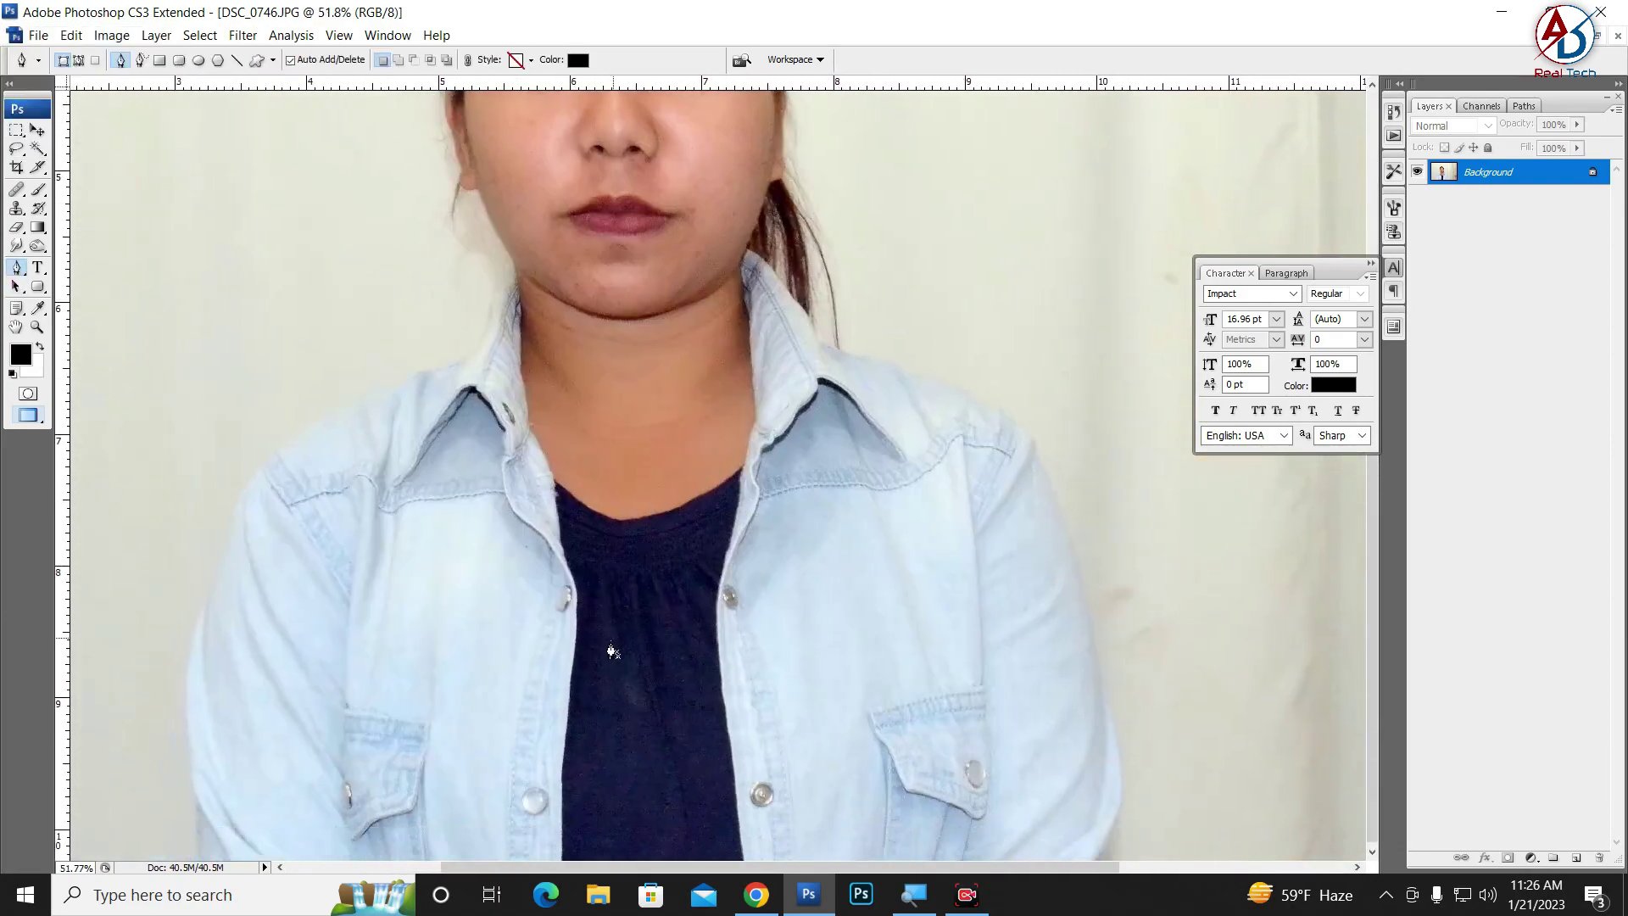
scroll(612, 651, "down", 3)
scroll(612, 651, "down", 3)
scroll(536, 640, "up", 3)
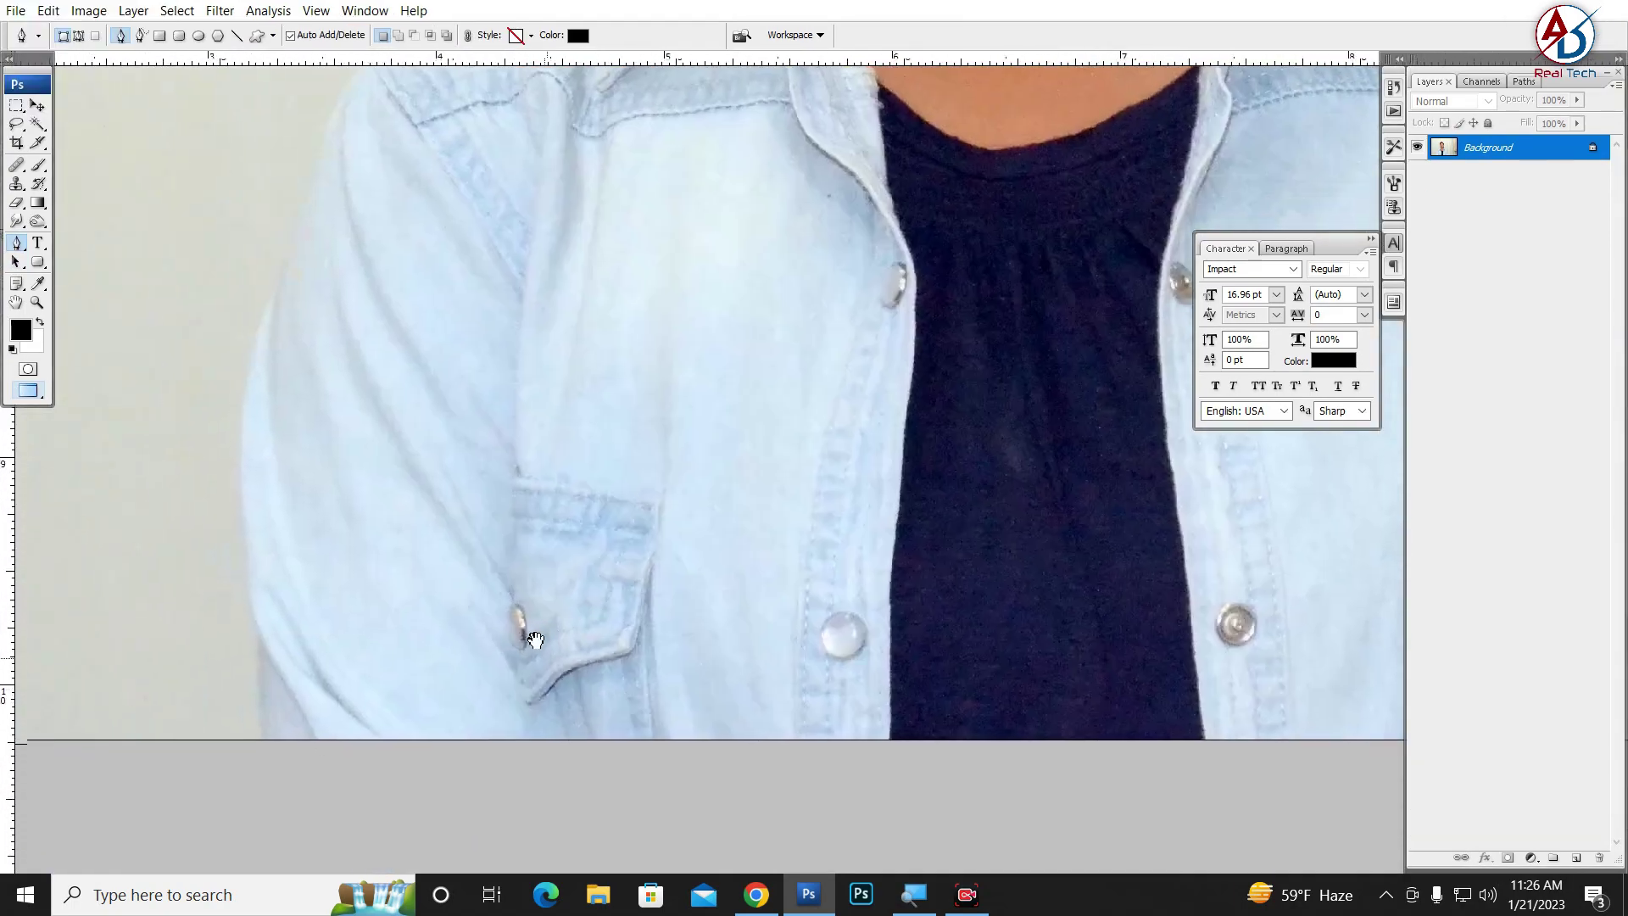
Step: Undo the accidental shape layer and switch the Pen to Paths mode
left_click(262, 738)
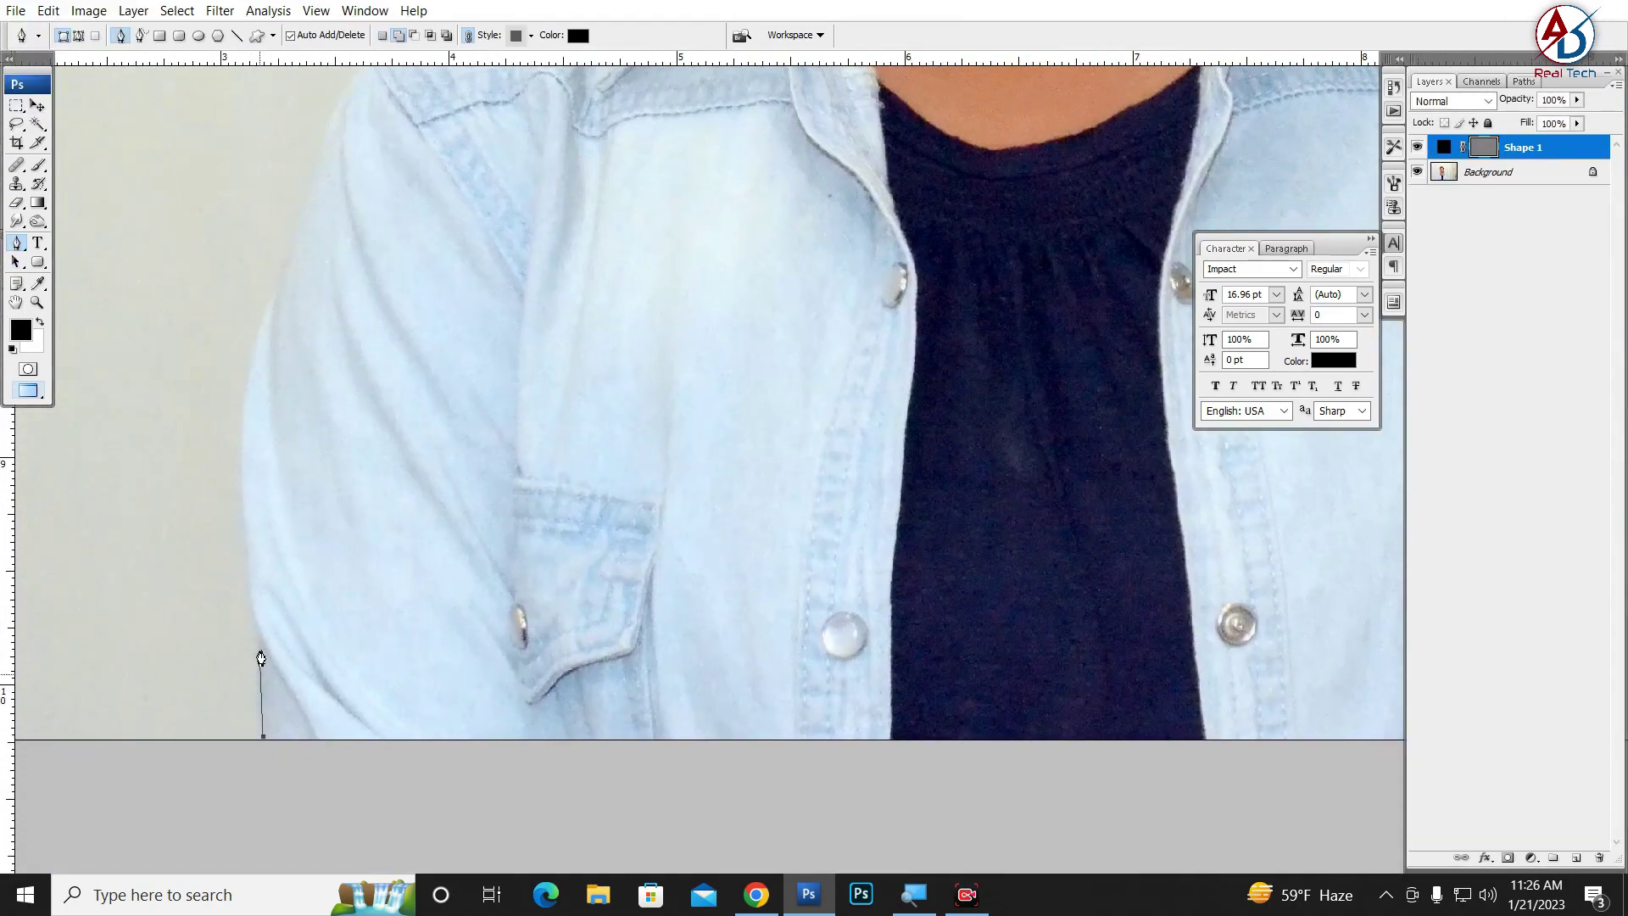
left_click(160, 385)
key("ctrl+alt+z")
key("ctrl+alt+z")
left_click(79, 36)
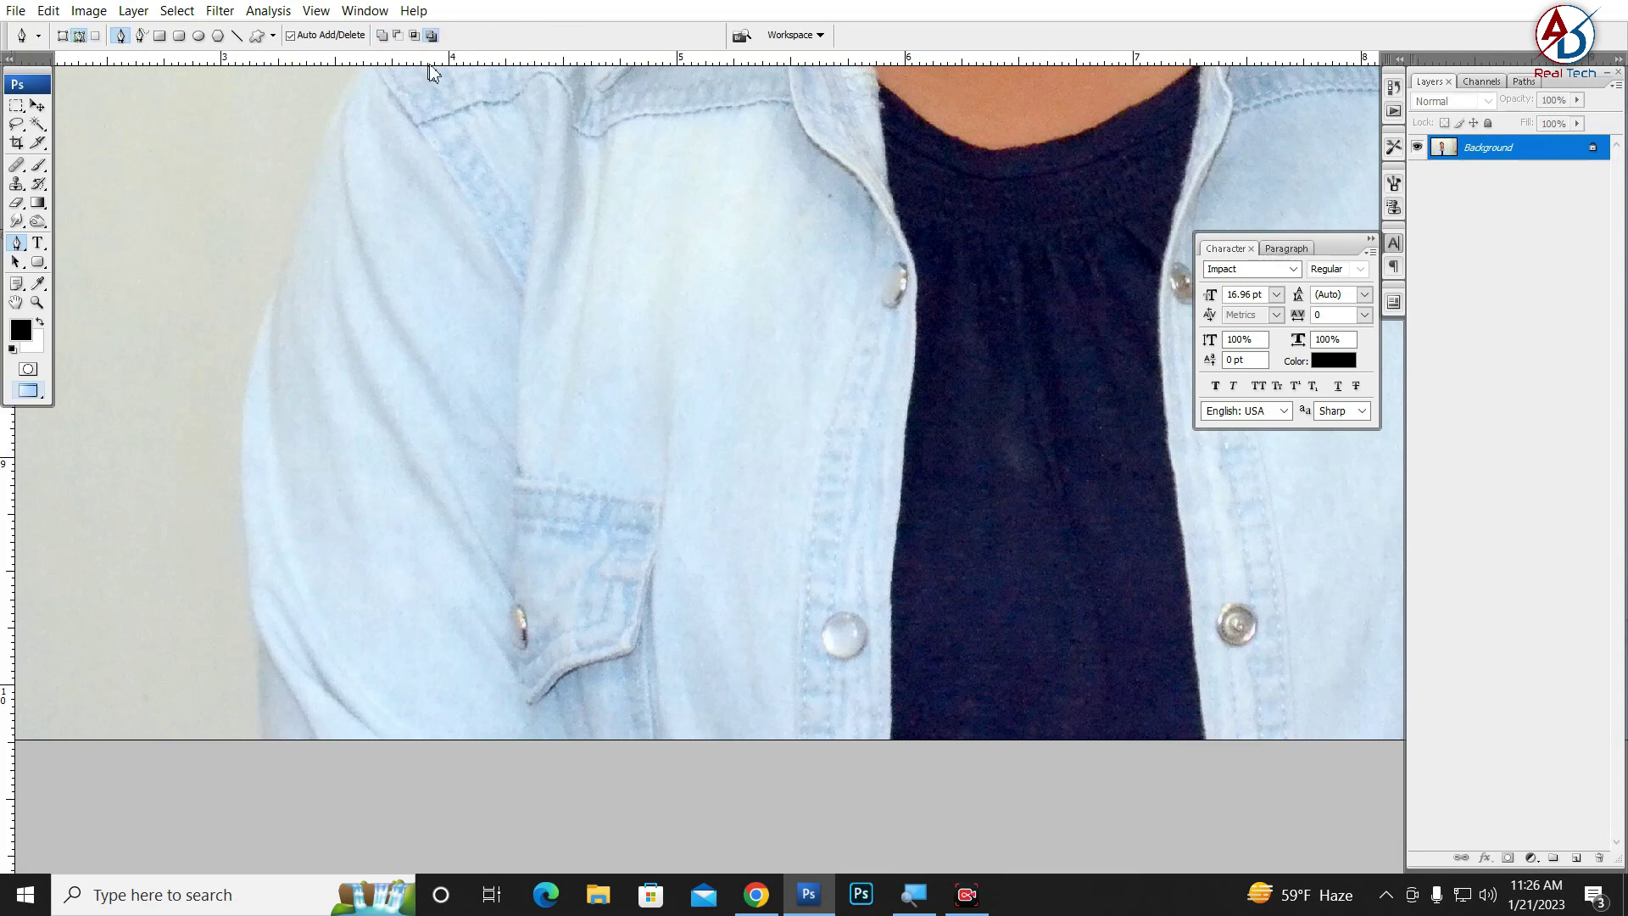
left_click(273, 35)
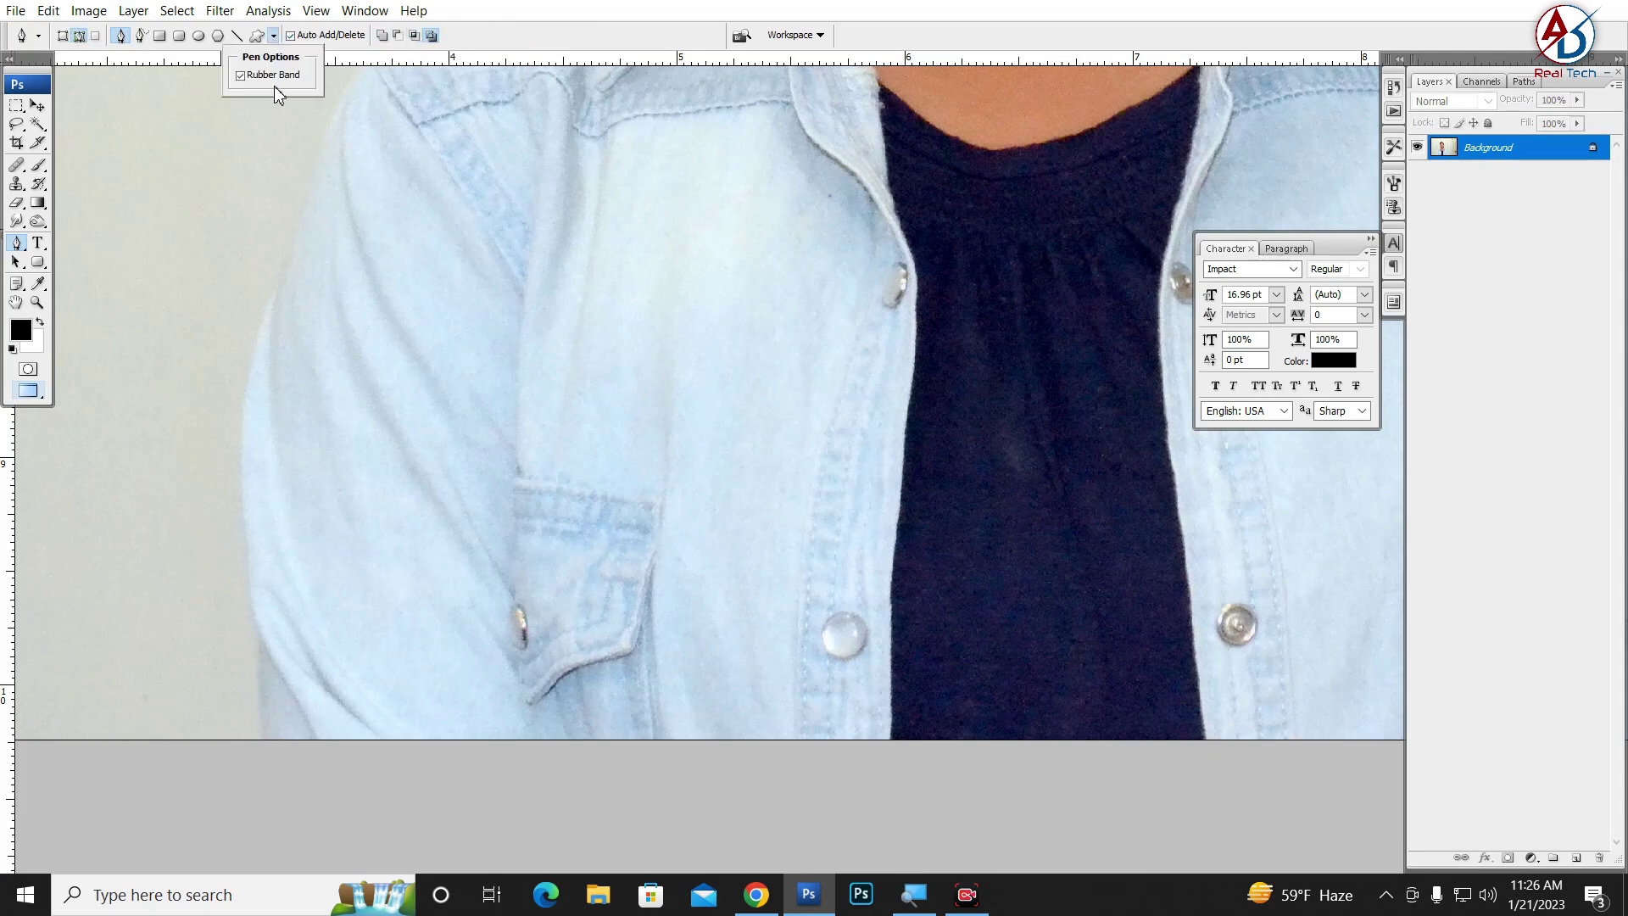
left_click_drag(390, 574, 395, 611)
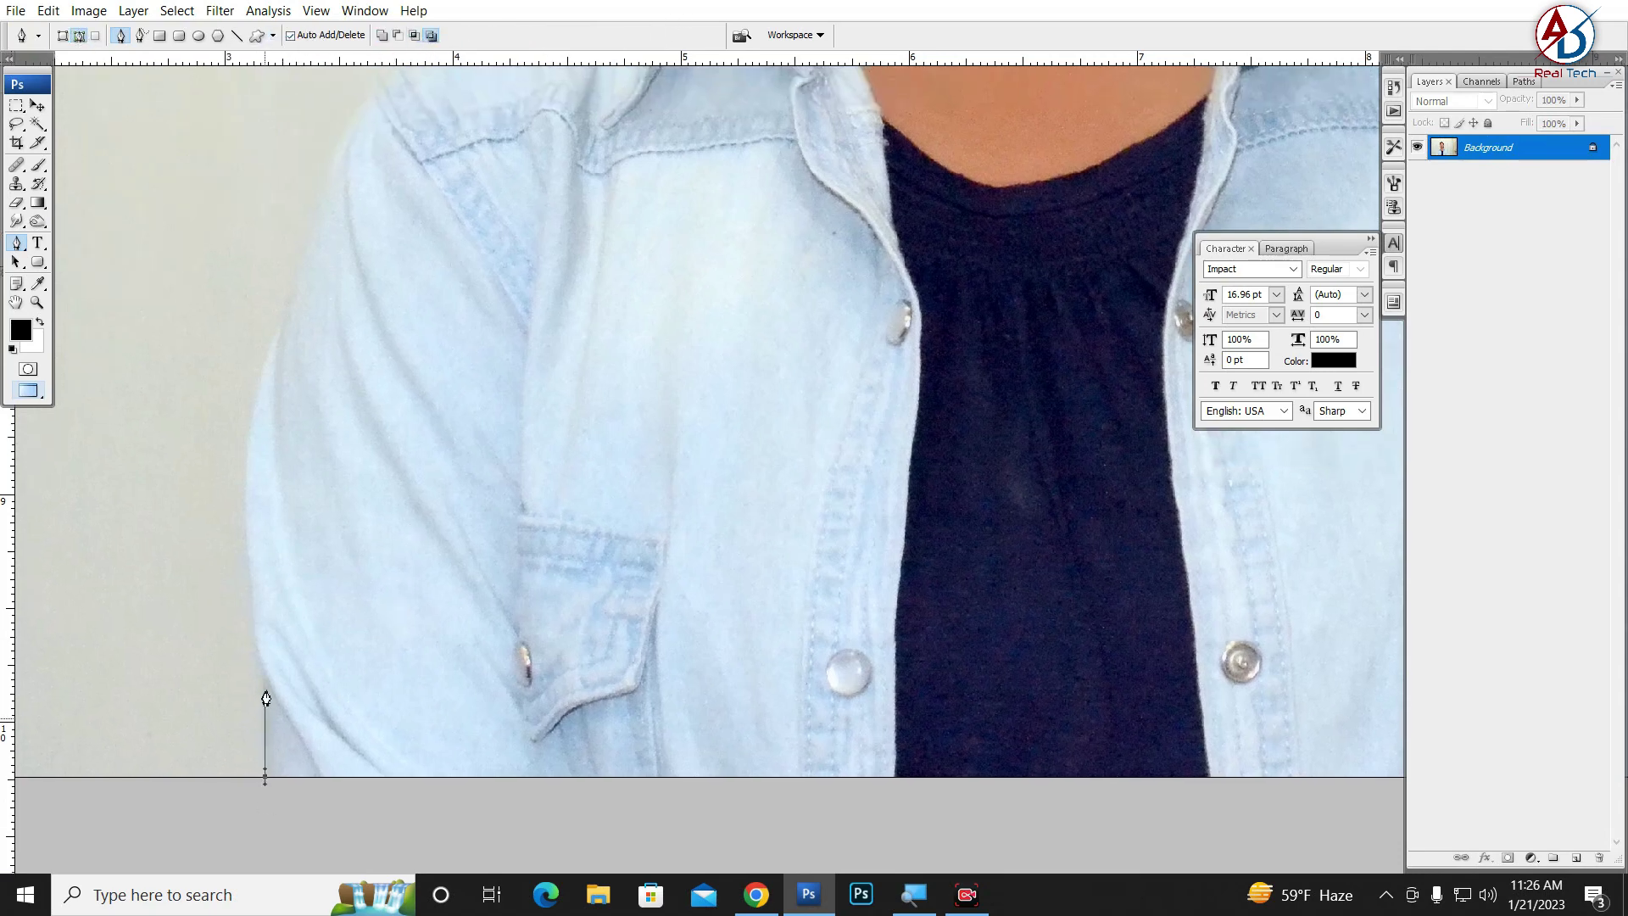
Step: Trace the path up the left shirt edge, shoulder, neck and around the cheek
left_click_drag(263, 681, 258, 662)
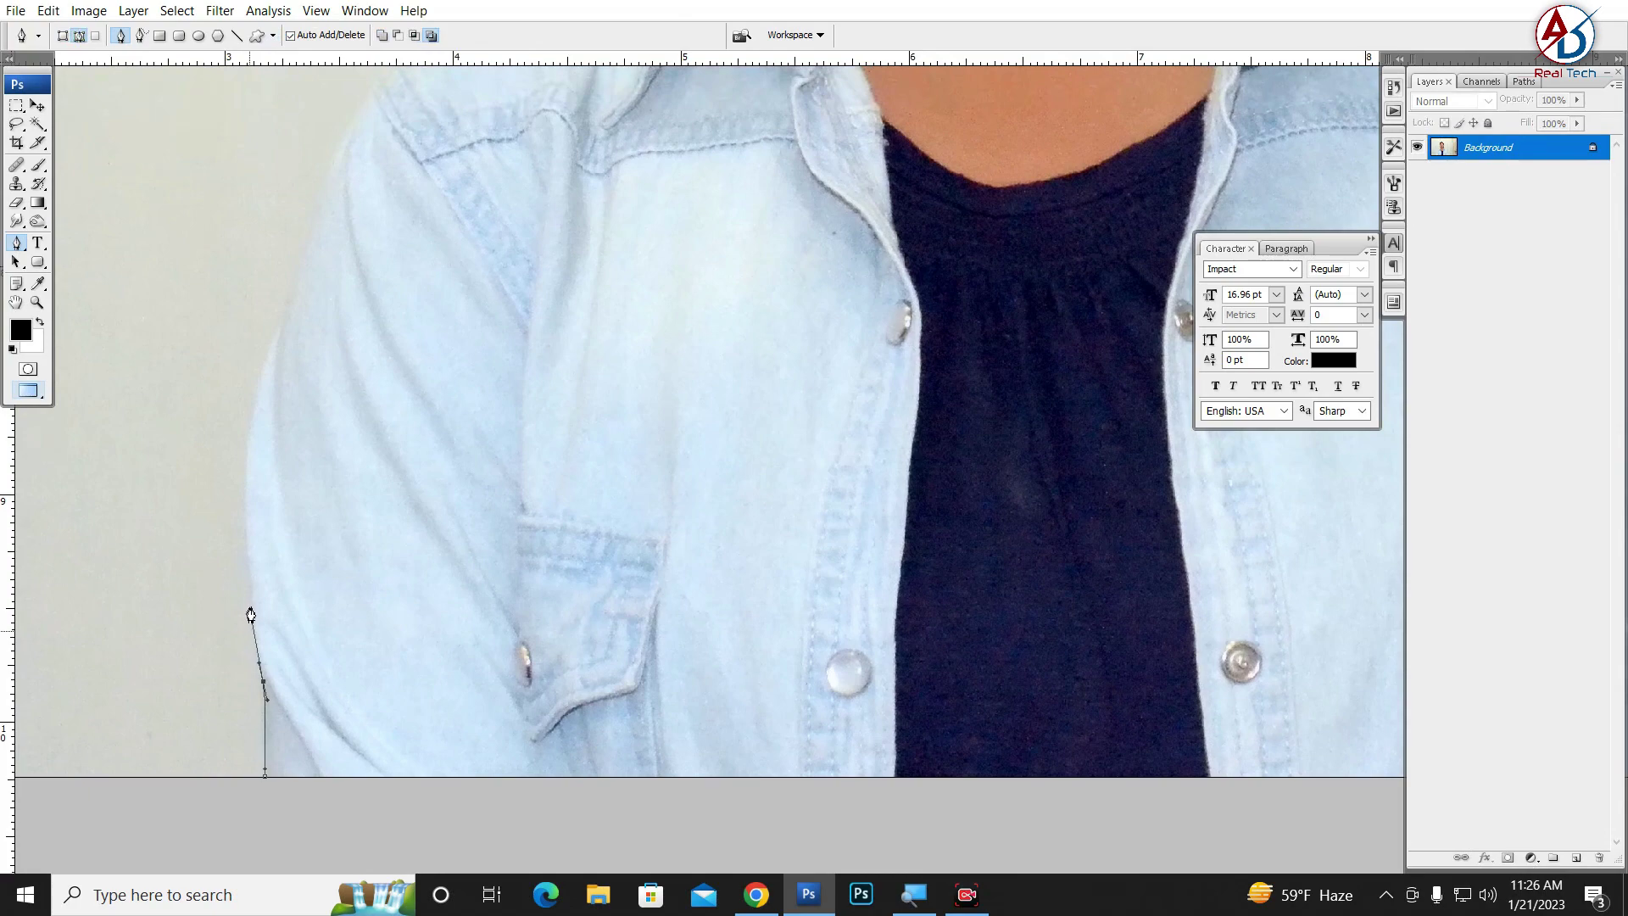
left_click_drag(255, 435, 280, 655)
left_click(291, 526)
left_click_drag(293, 288, 292, 848)
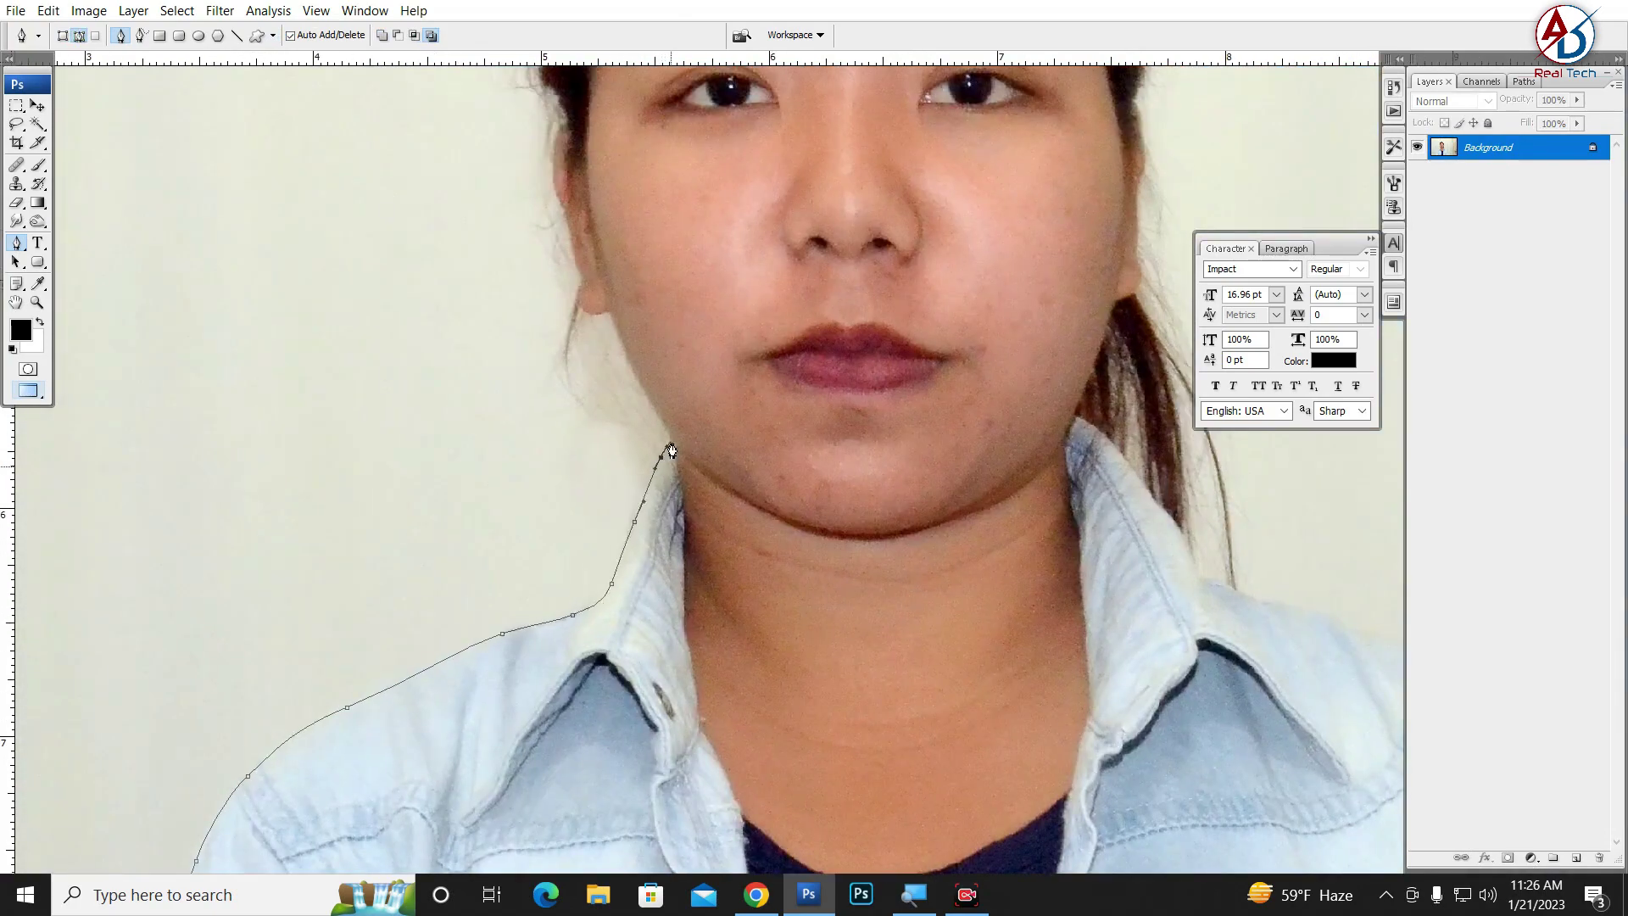
left_click(647, 522)
left_click(676, 484)
key("ctrl+plus")
key("ctrl+plus")
left_click(595, 527)
left_click(591, 415)
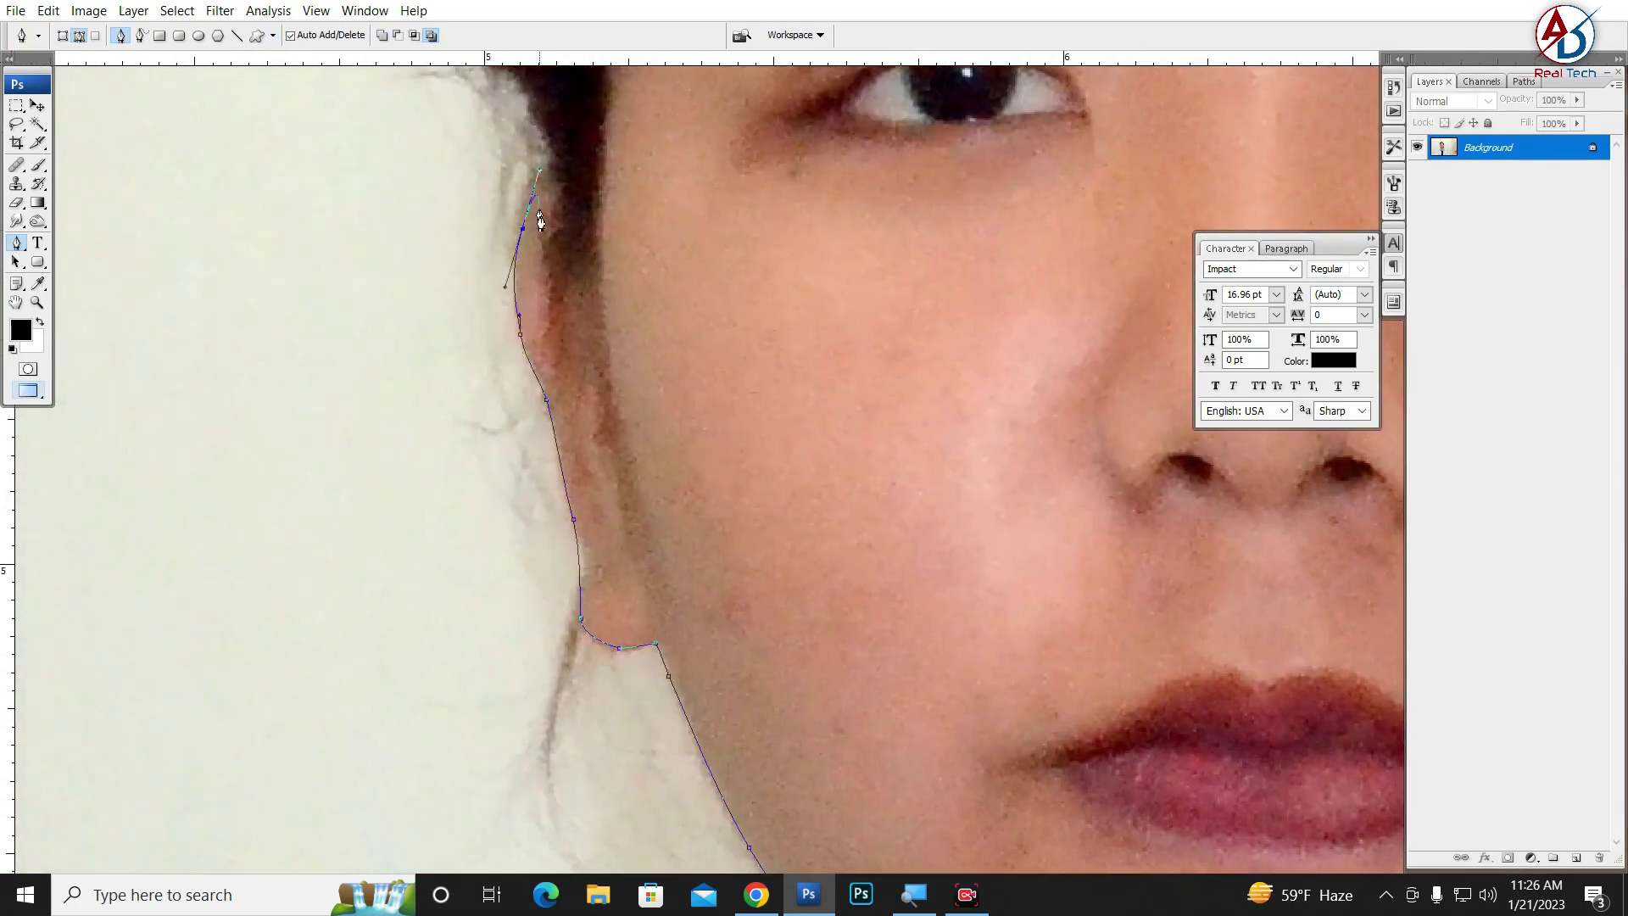
left_click(627, 345)
left_click_drag(545, 217, 564, 382)
scroll(564, 381, "up", 3)
Step: Continue the path over the top and down the side of the hair
left_click(618, 435)
scroll(644, 424, "up", 3)
left_click(726, 472)
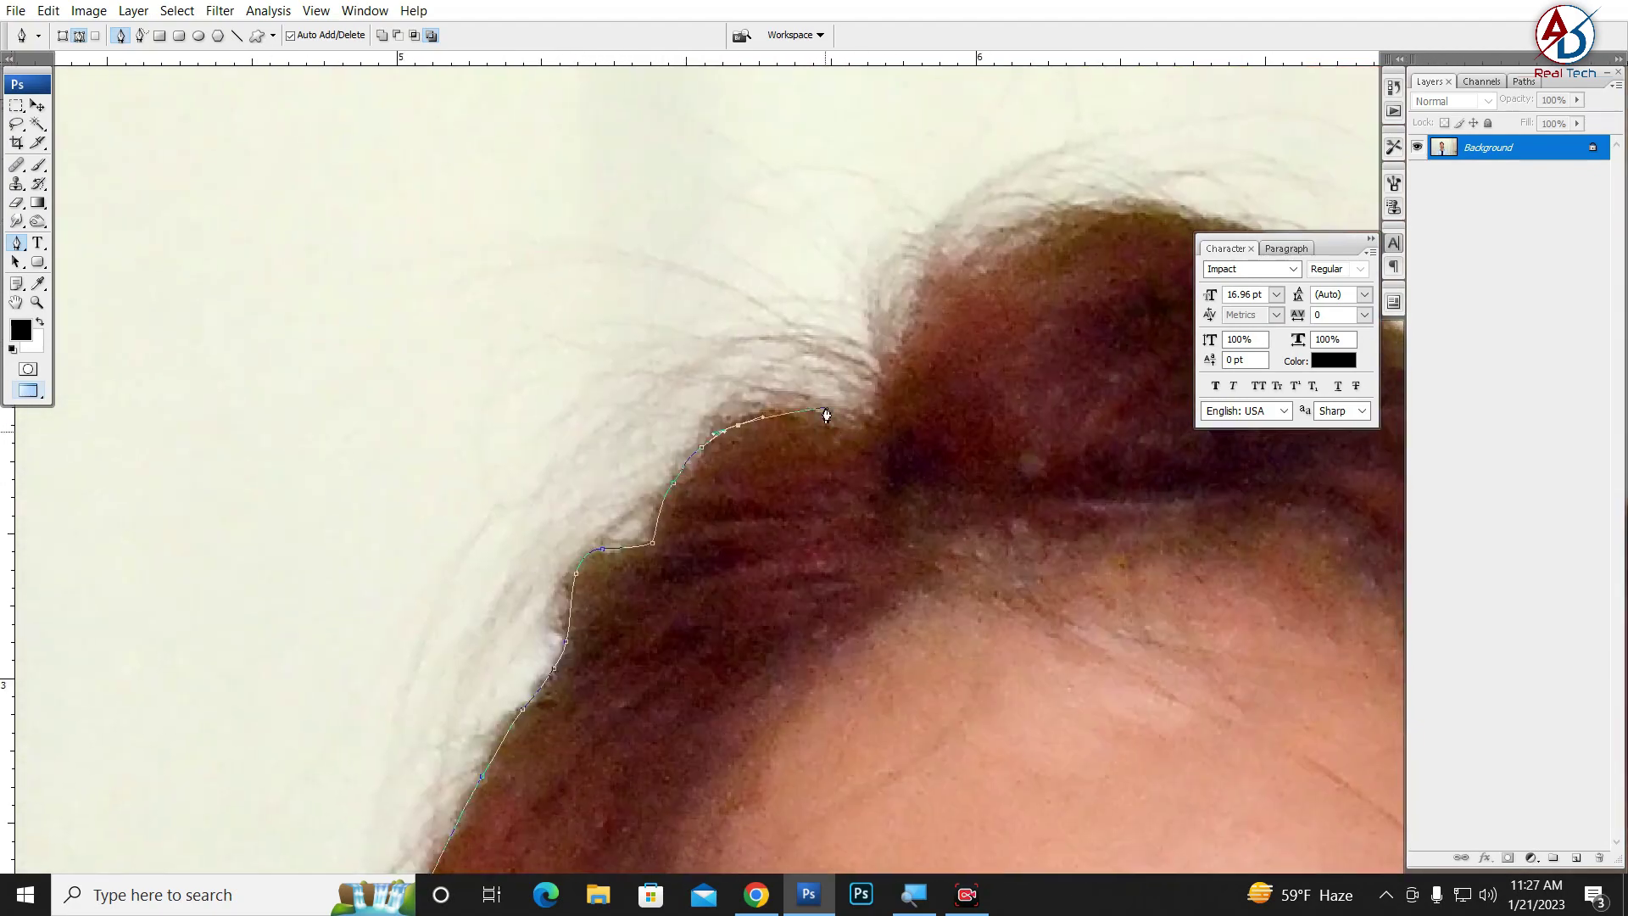
scroll(828, 411, "up", 2)
left_click(1055, 455)
scroll(1068, 466, "right", 5)
scroll(848, 475, "down", 4)
scroll(678, 500, "right", 4)
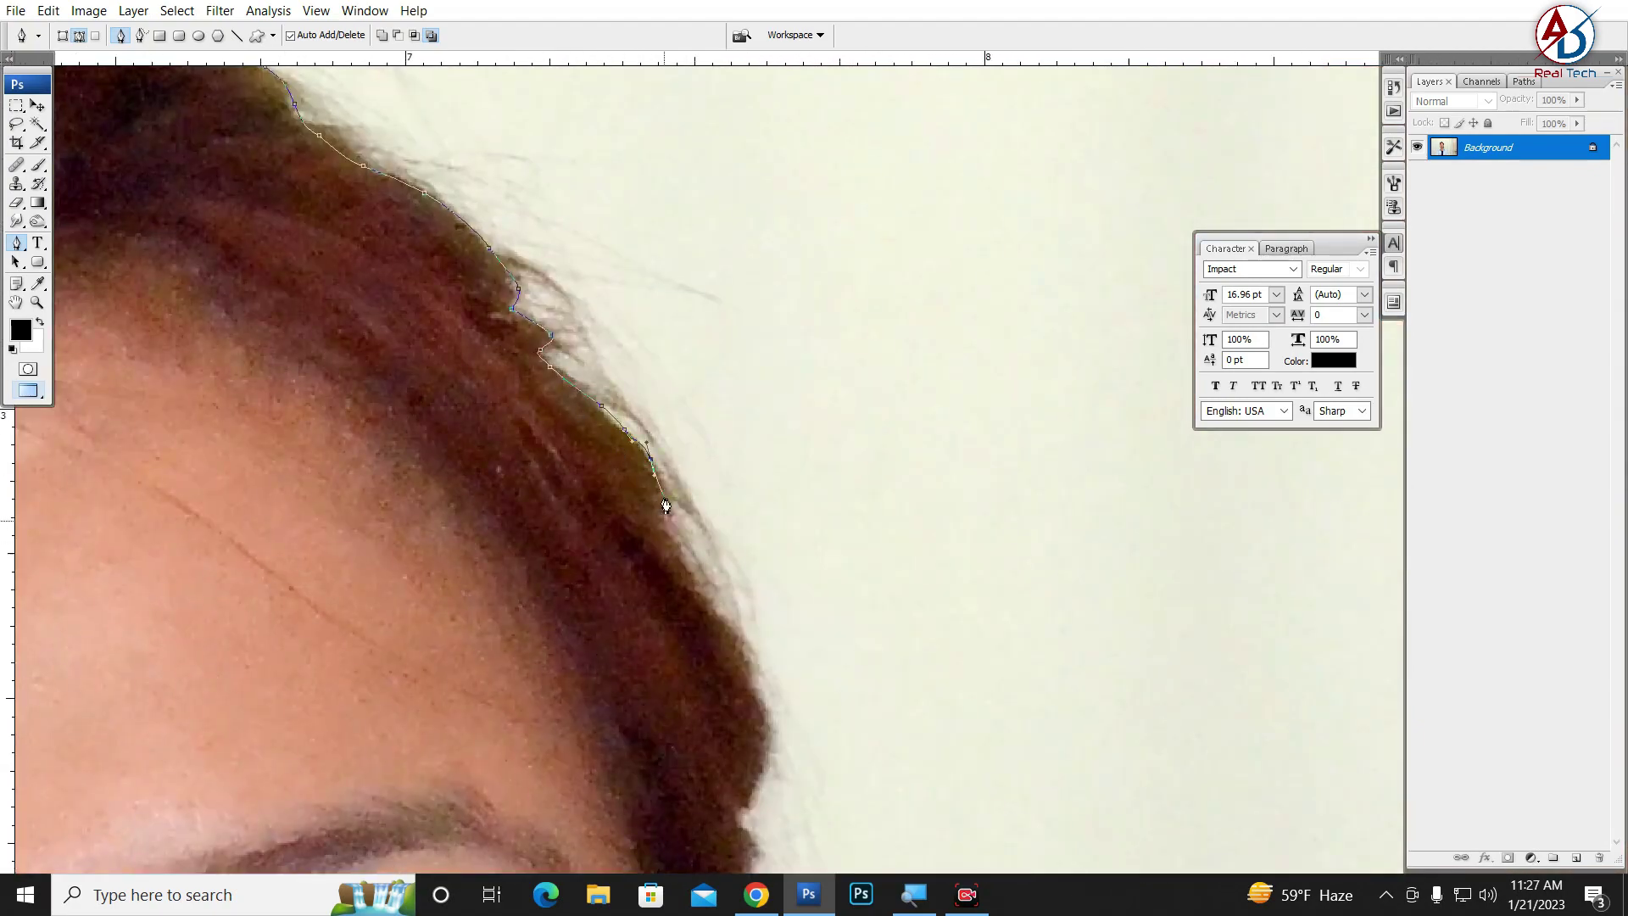
left_click(579, 501)
scroll(556, 555, "down", 3)
scroll(585, 418, "down", 3)
Step: Trace the hair edge by the ear, then down the shirt's shoulder and outer edge
left_click(585, 418)
scroll(596, 367, "down", 3)
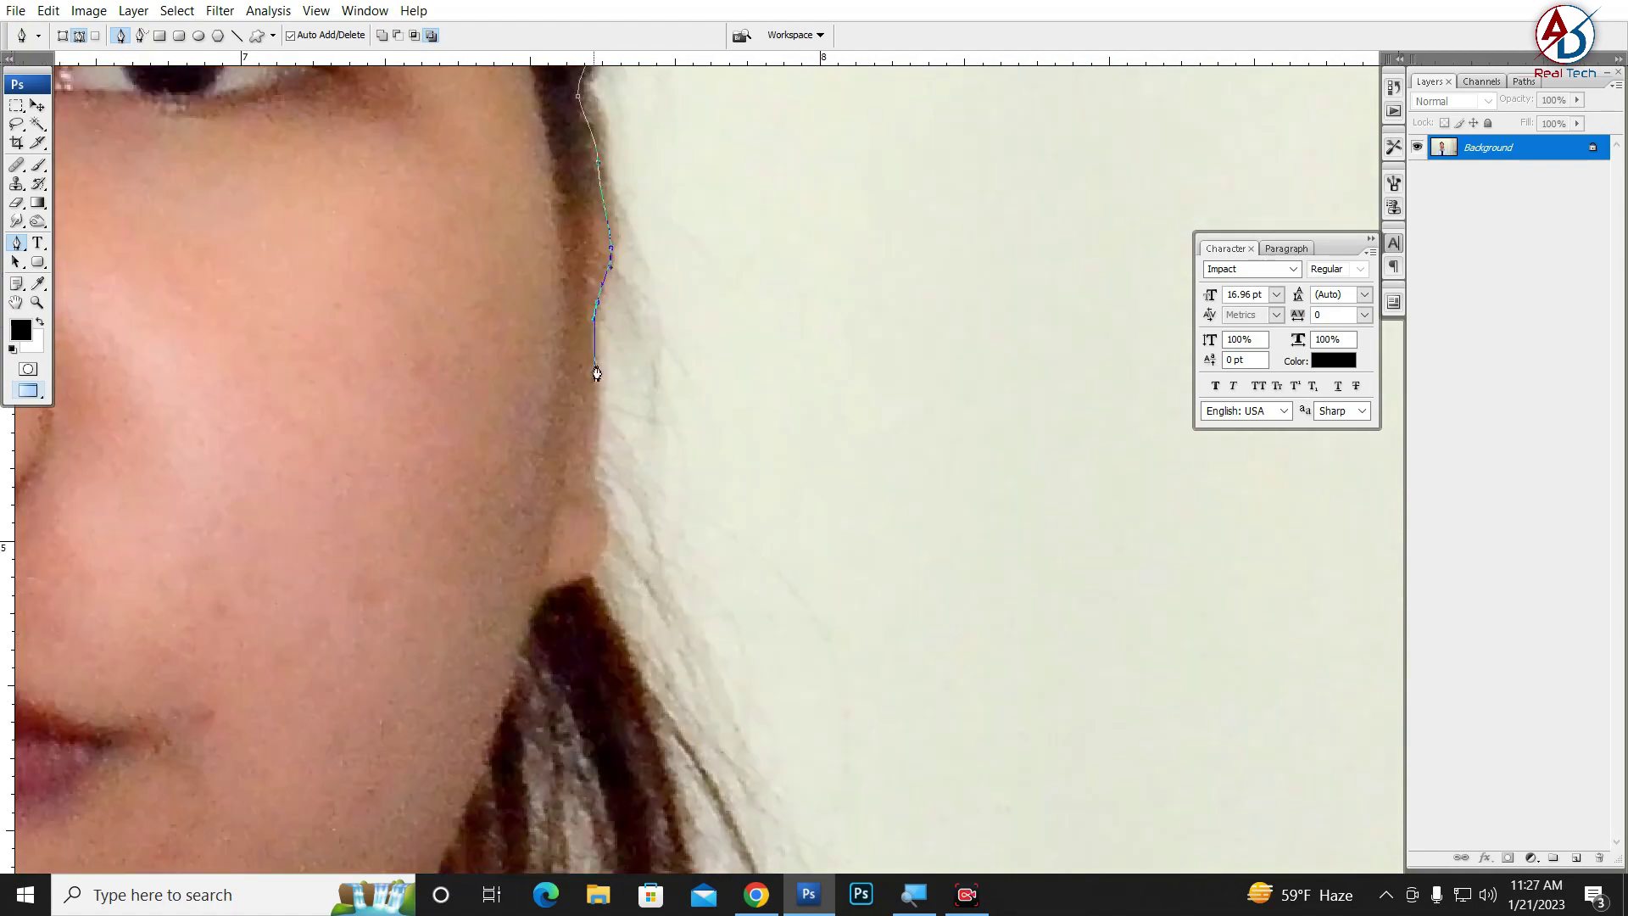
left_click(596, 367)
scroll(610, 365, "down", 3)
scroll(663, 247, "down", 3)
left_click(530, 367)
scroll(530, 367, "right", 3)
left_click(531, 491)
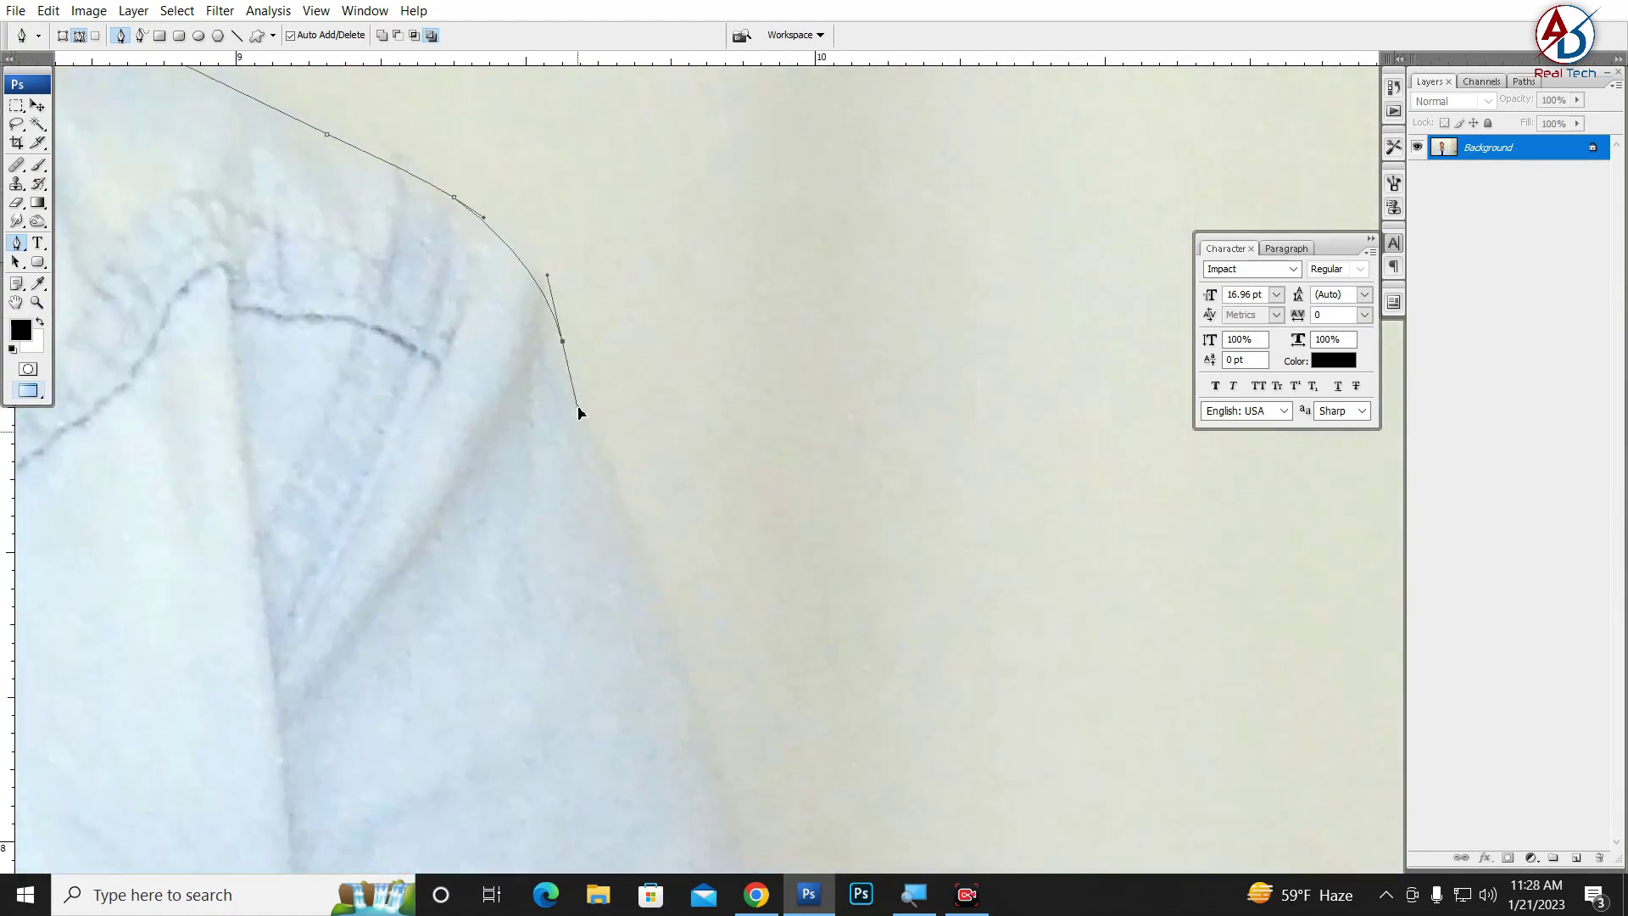
scroll(581, 410, "down", 3)
left_click(611, 428)
Step: Check the traced outline and undo the faulty segment near the ear
key("ctrl+minus")
scroll(719, 508, "down", 3)
scroll(720, 509, "up", 5)
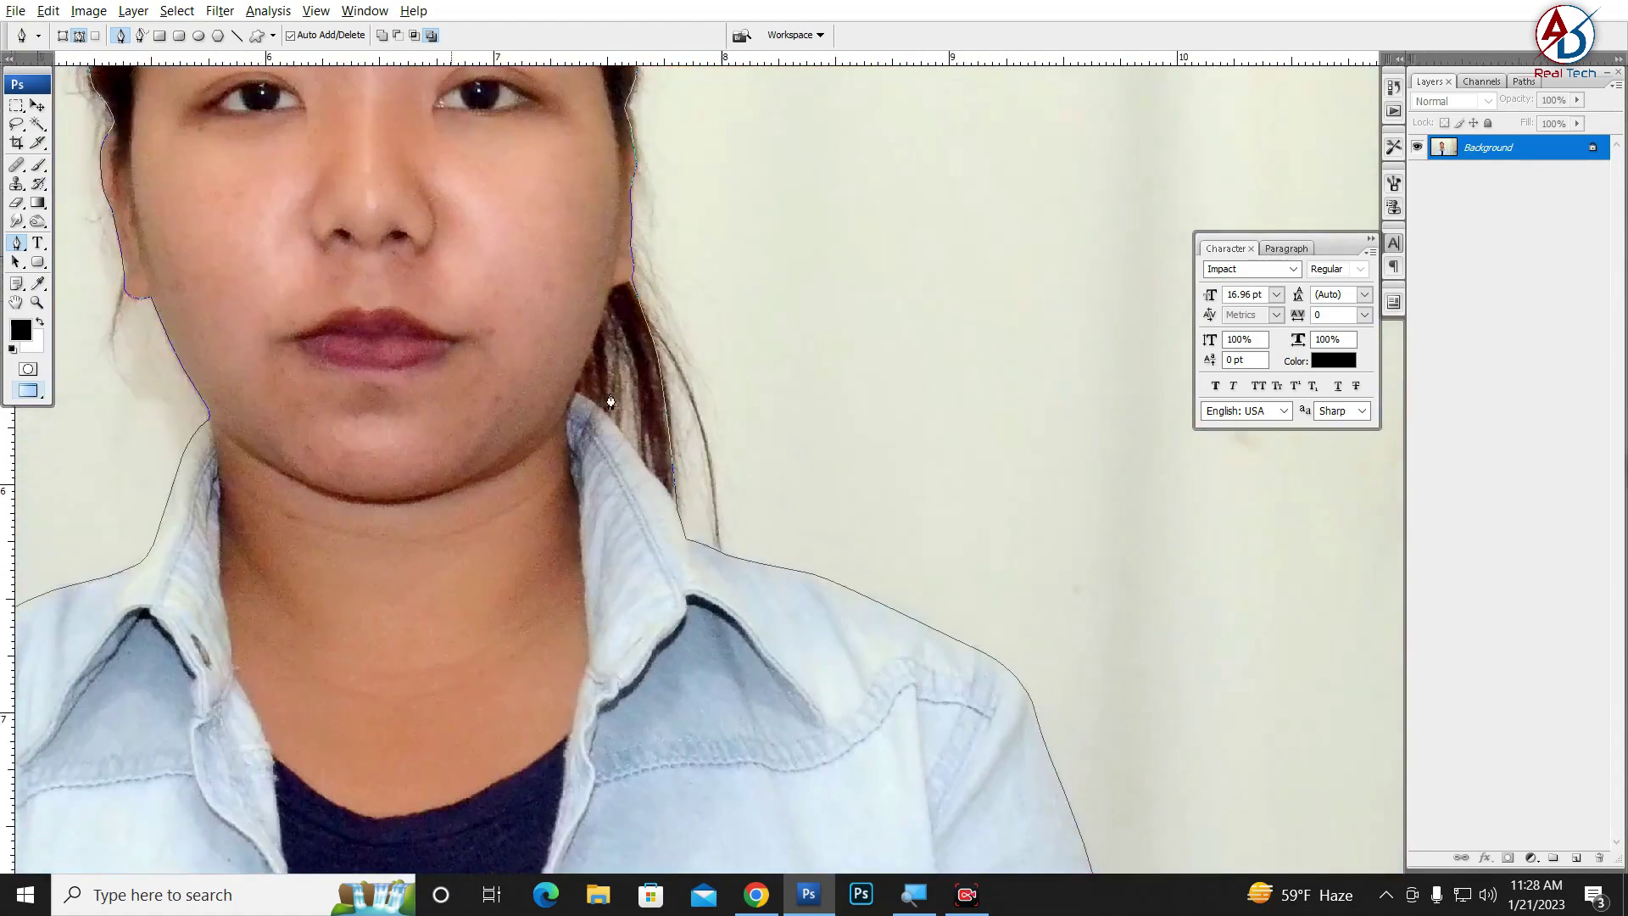
key("ctrl+plus")
key("ctrl+z")
key("ctrl+minus")
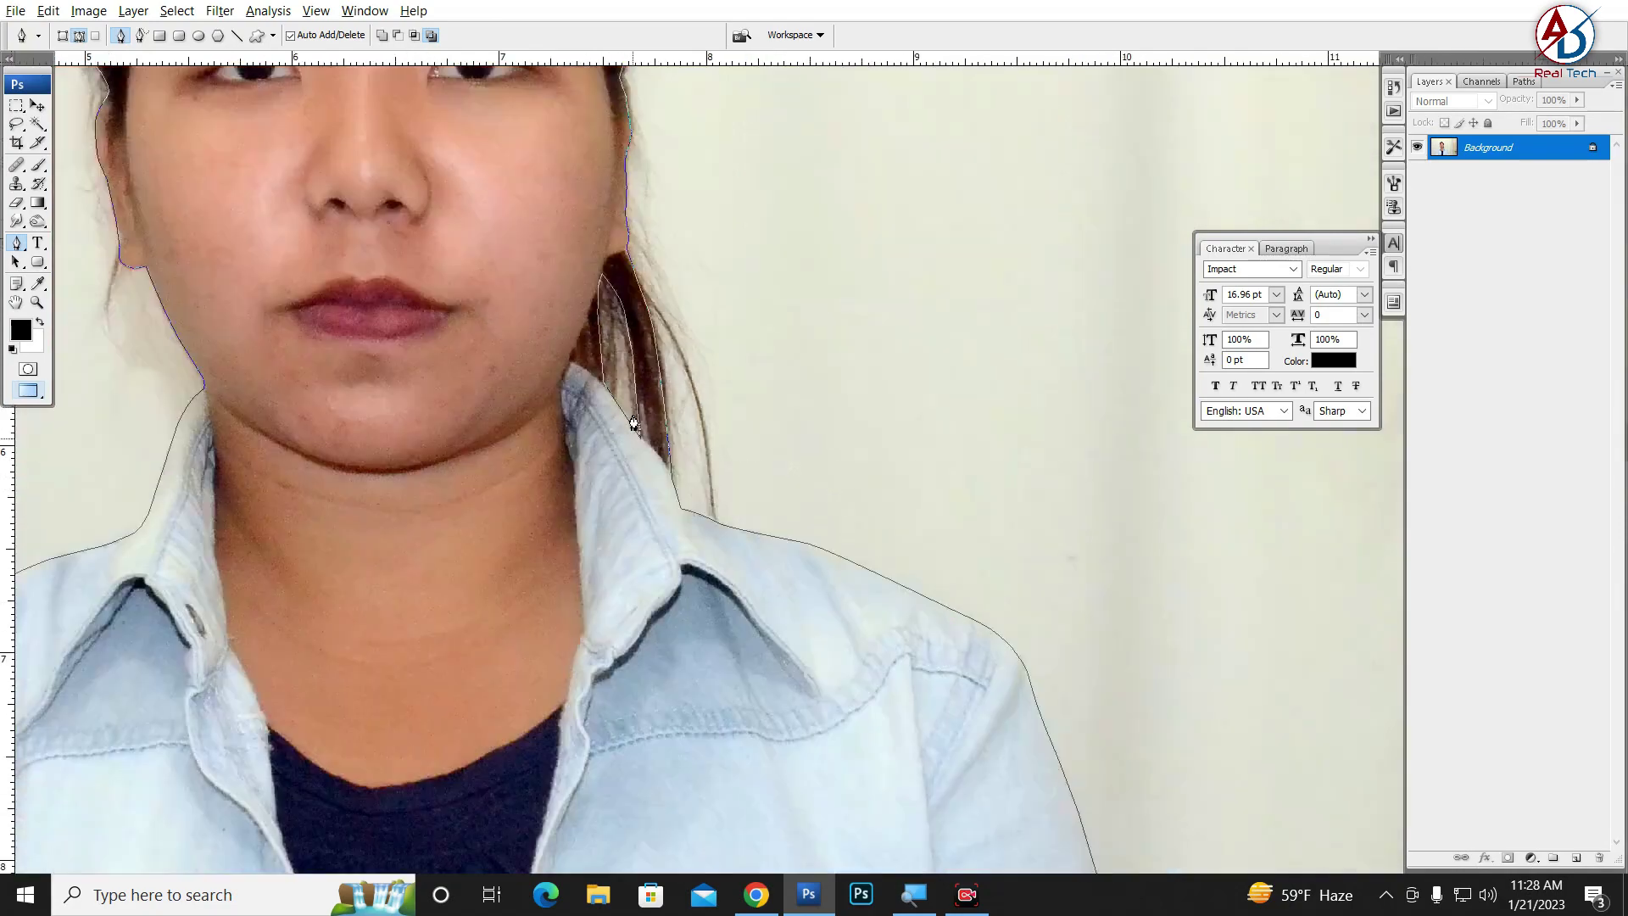
key("ctrl+minus")
key("ctrl+minus")
key("ctrl+plus")
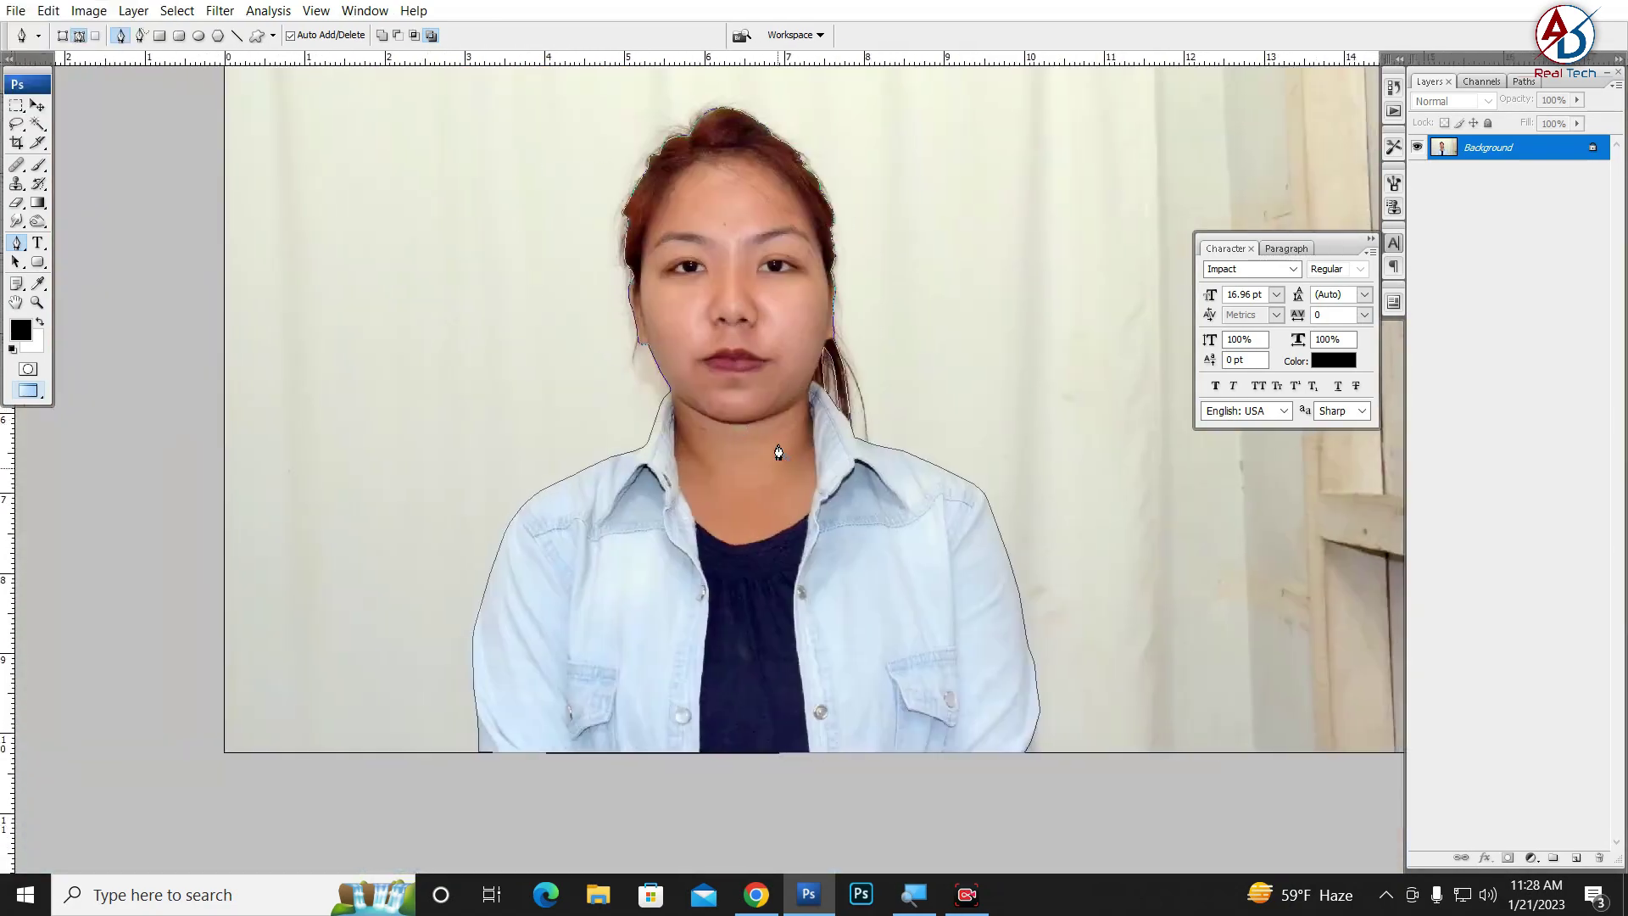
Step: Convert the traced path into a selection
right_click(735, 365)
left_click(801, 440)
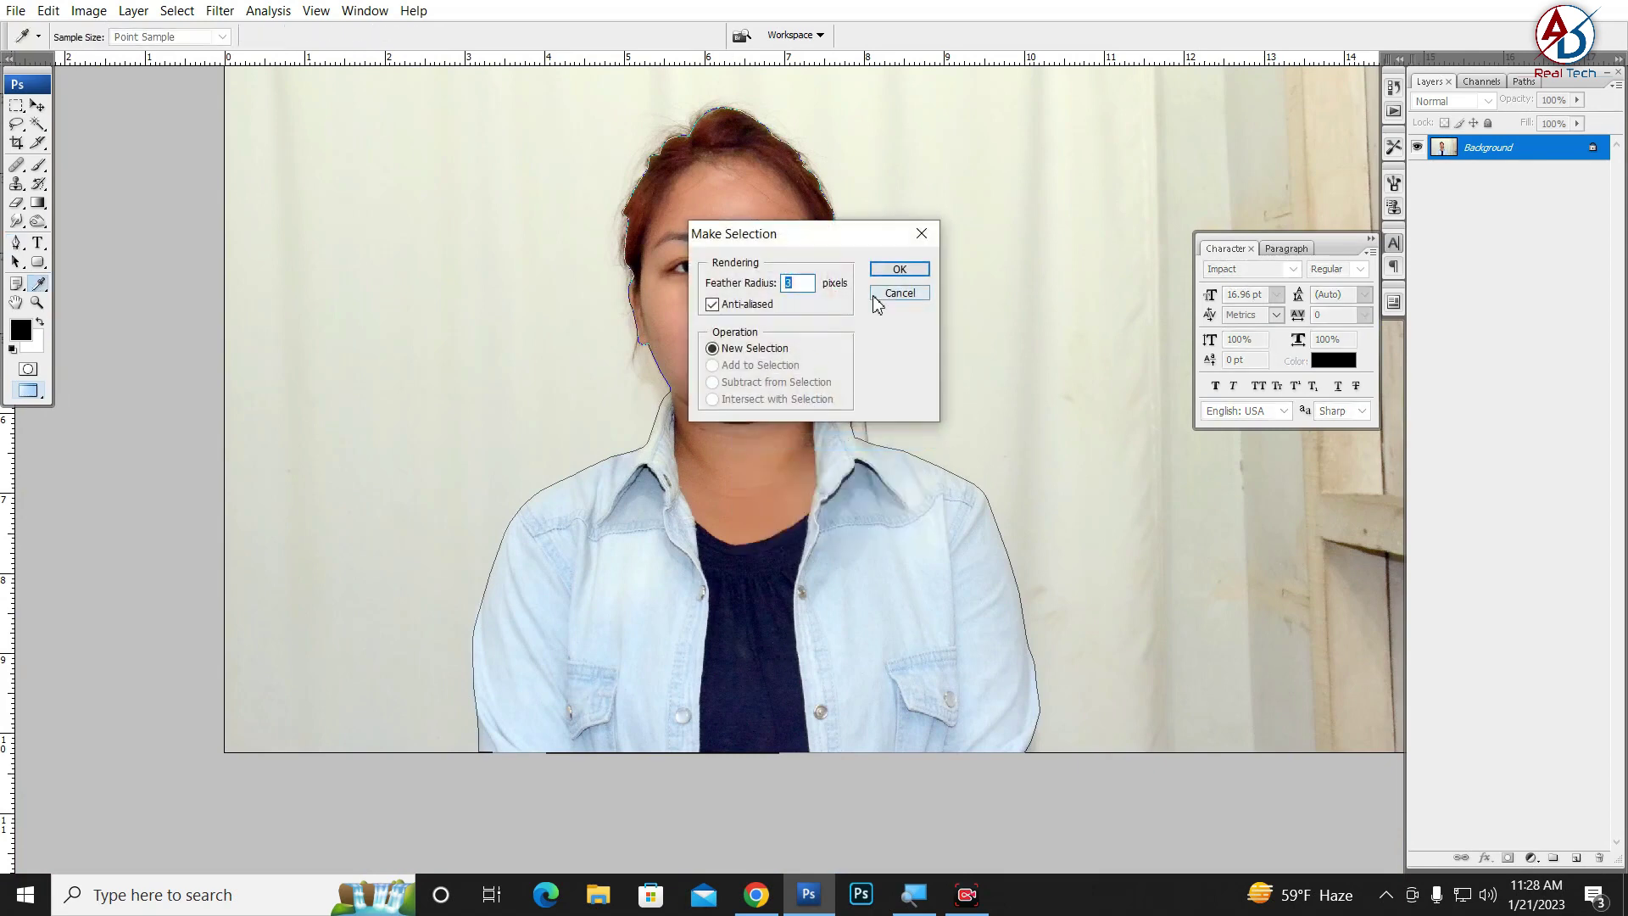
left_click(900, 268)
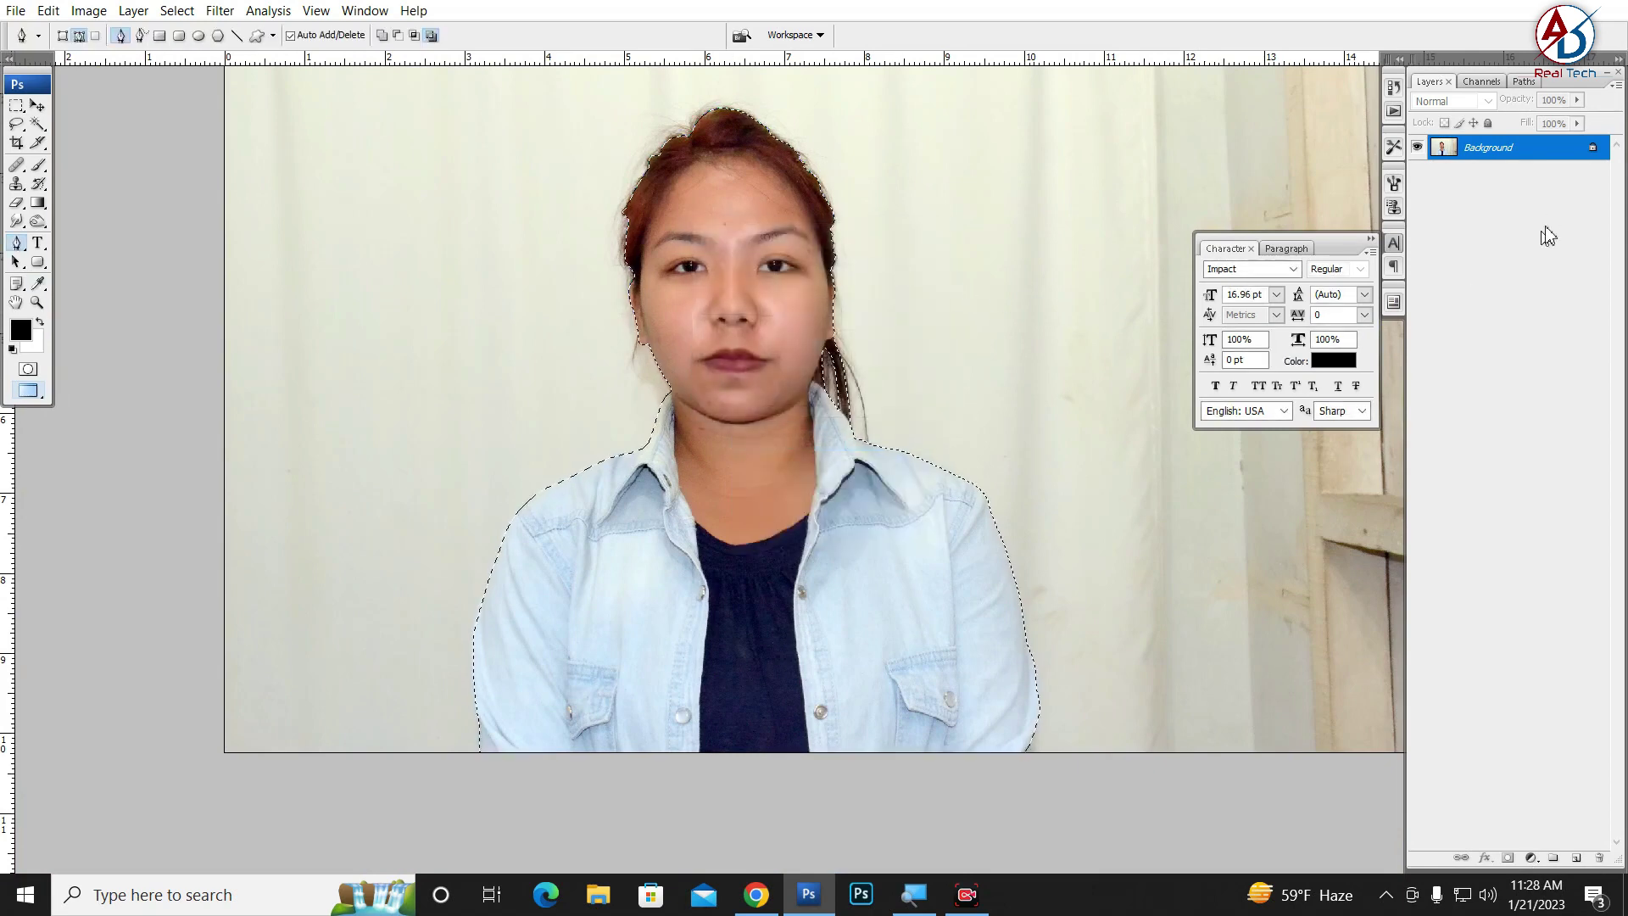
Step: Turn the background into Layer 0, mask out the backdrop, and select the Move tool
double_click(1587, 148)
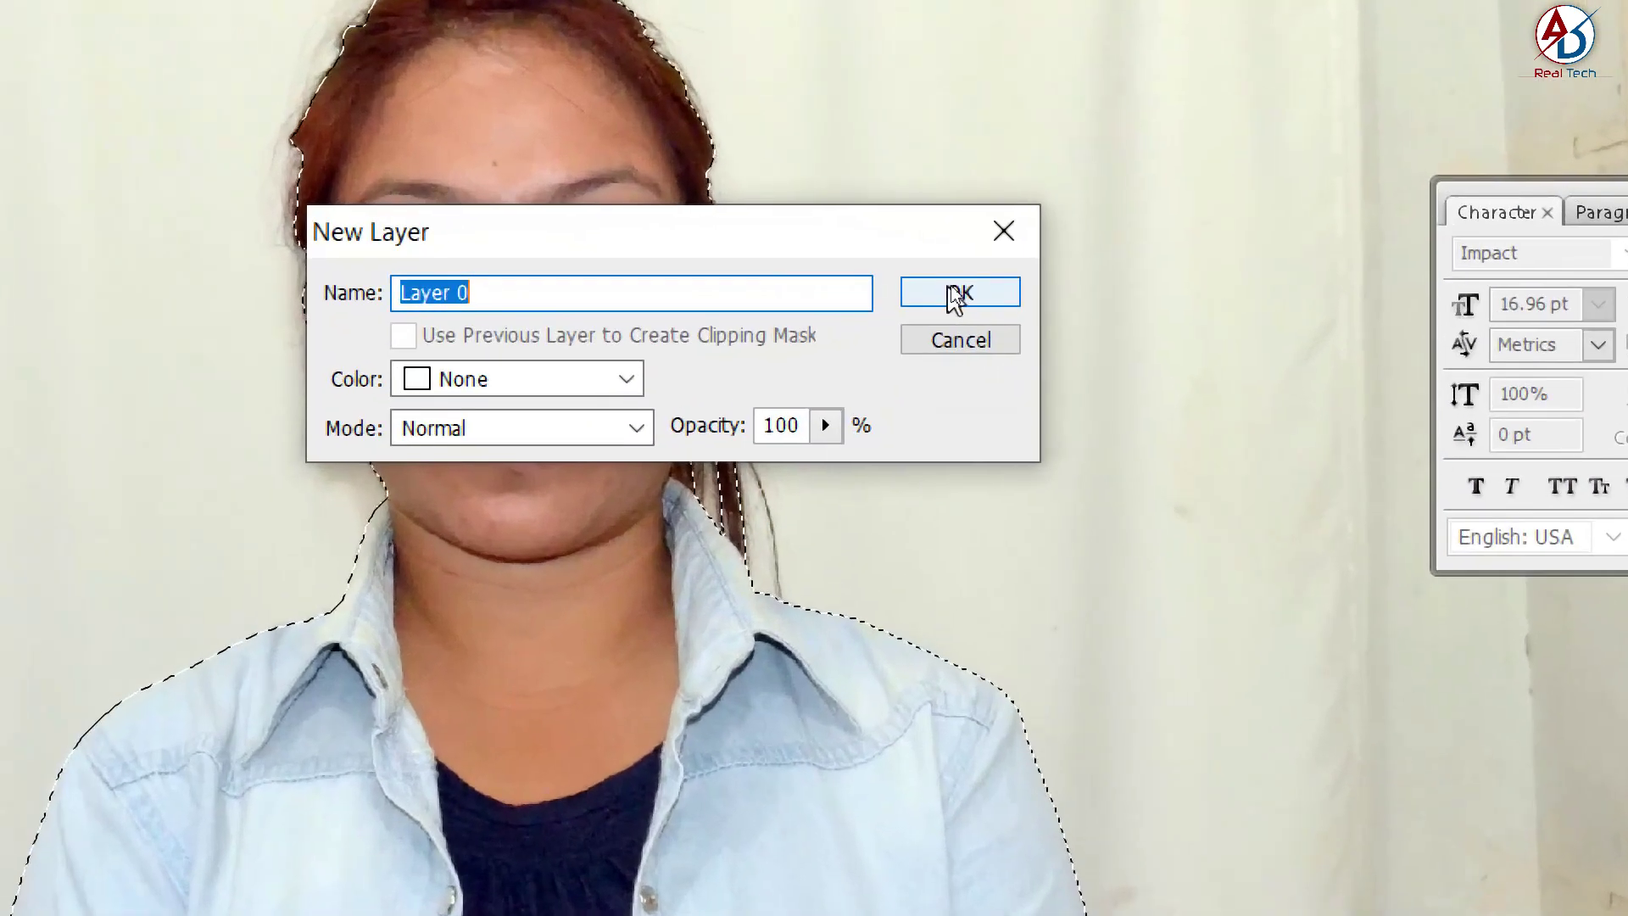
left_click(954, 294)
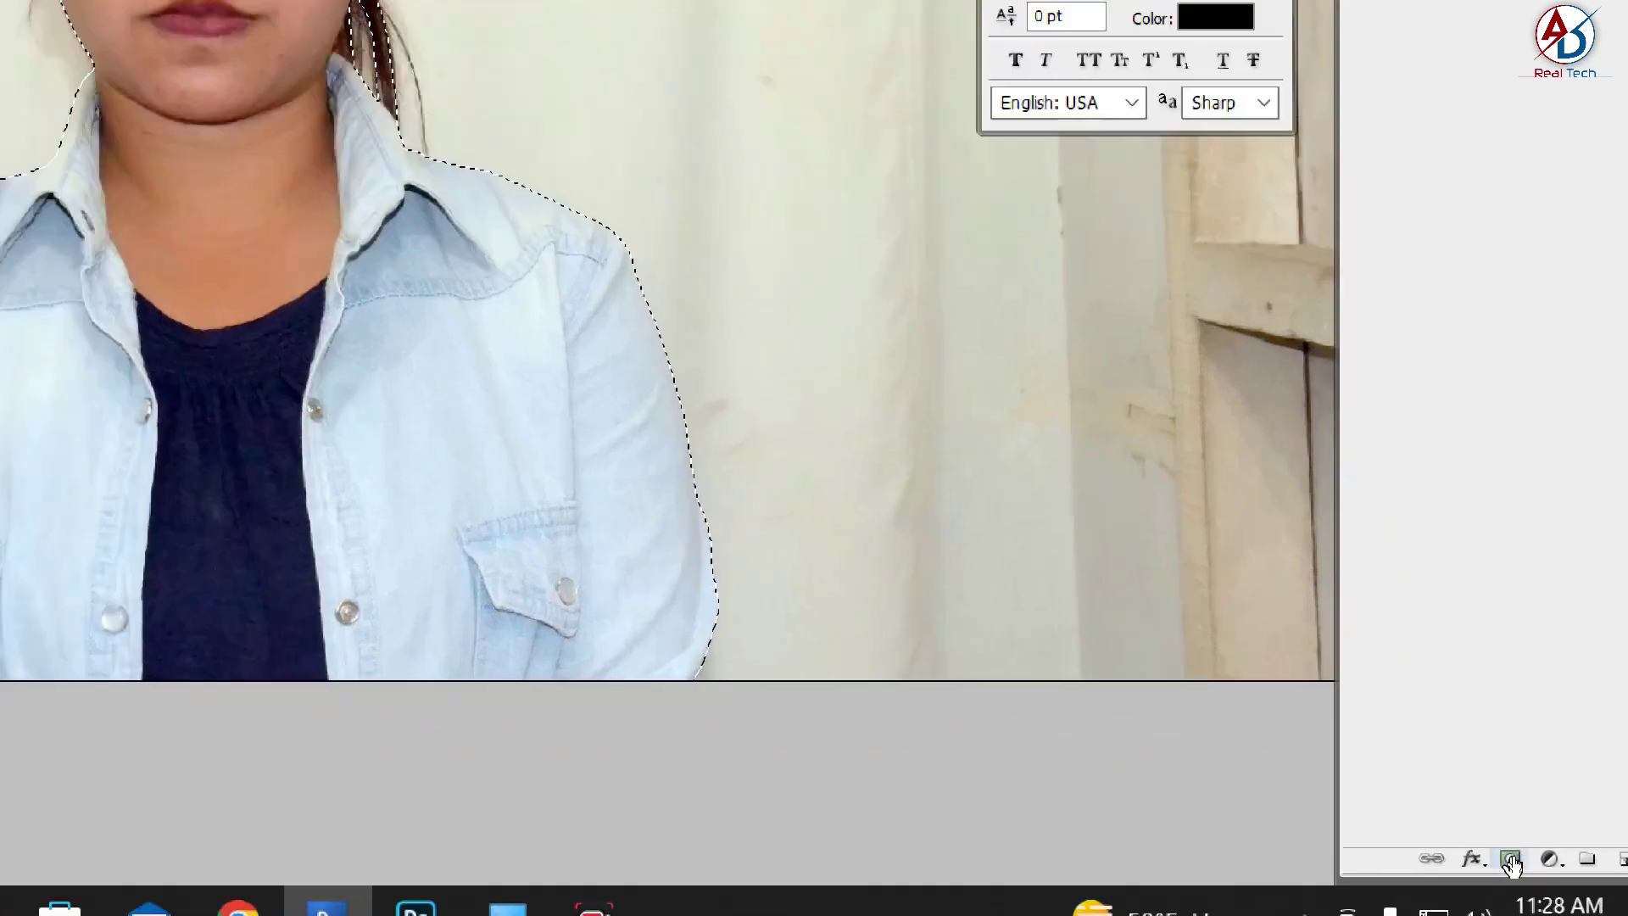
left_click(1510, 860)
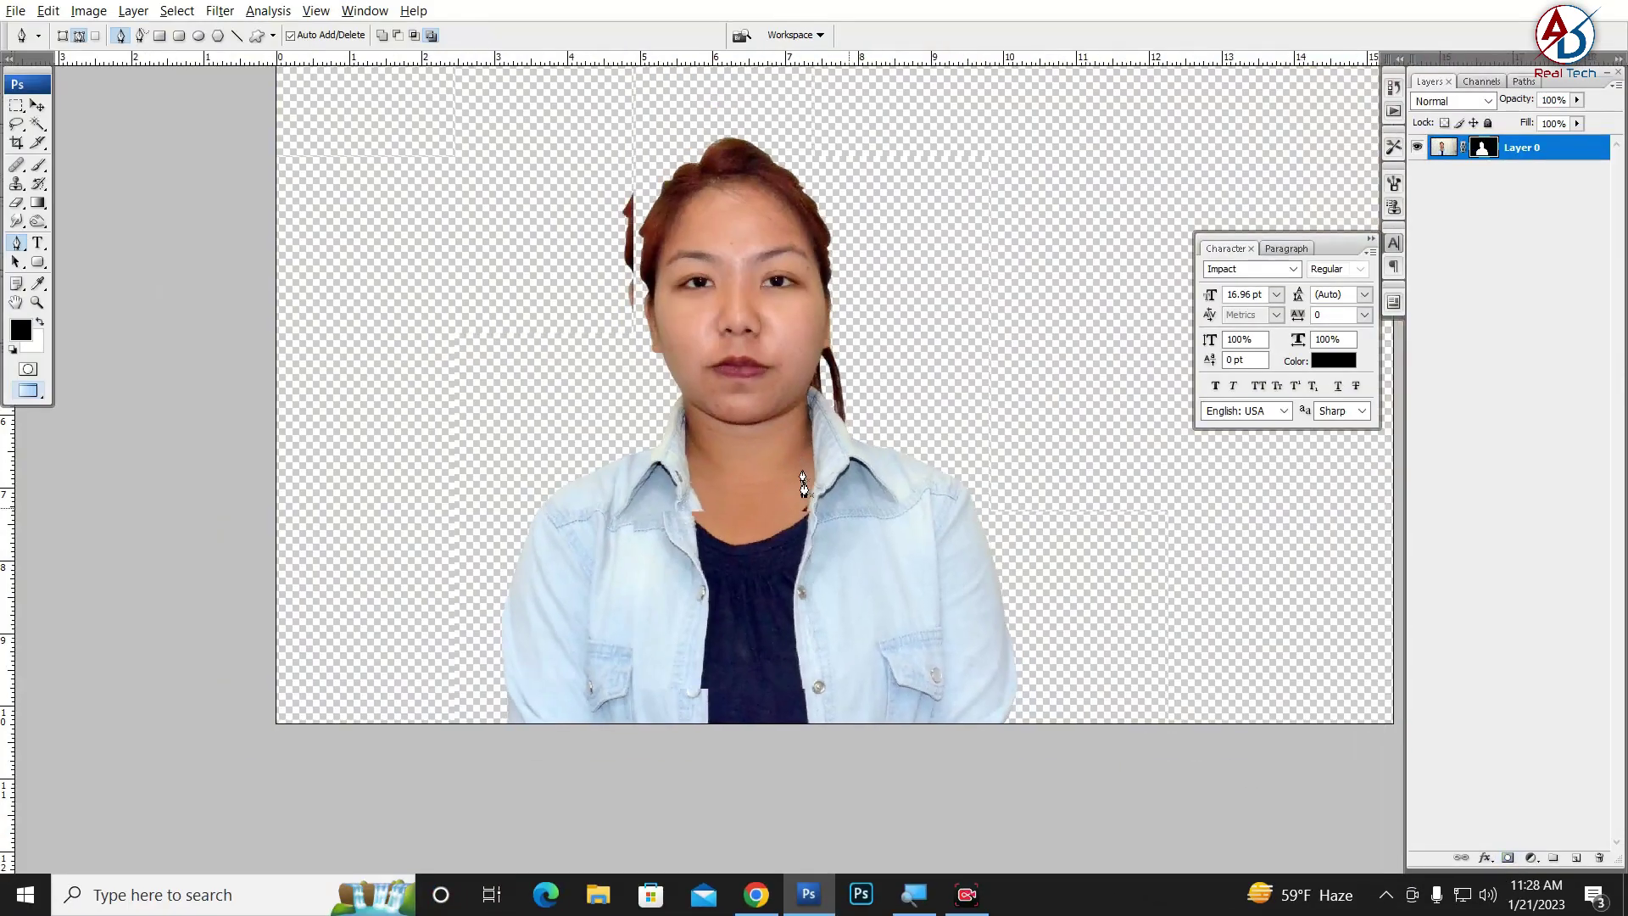
key("ctrl+minus")
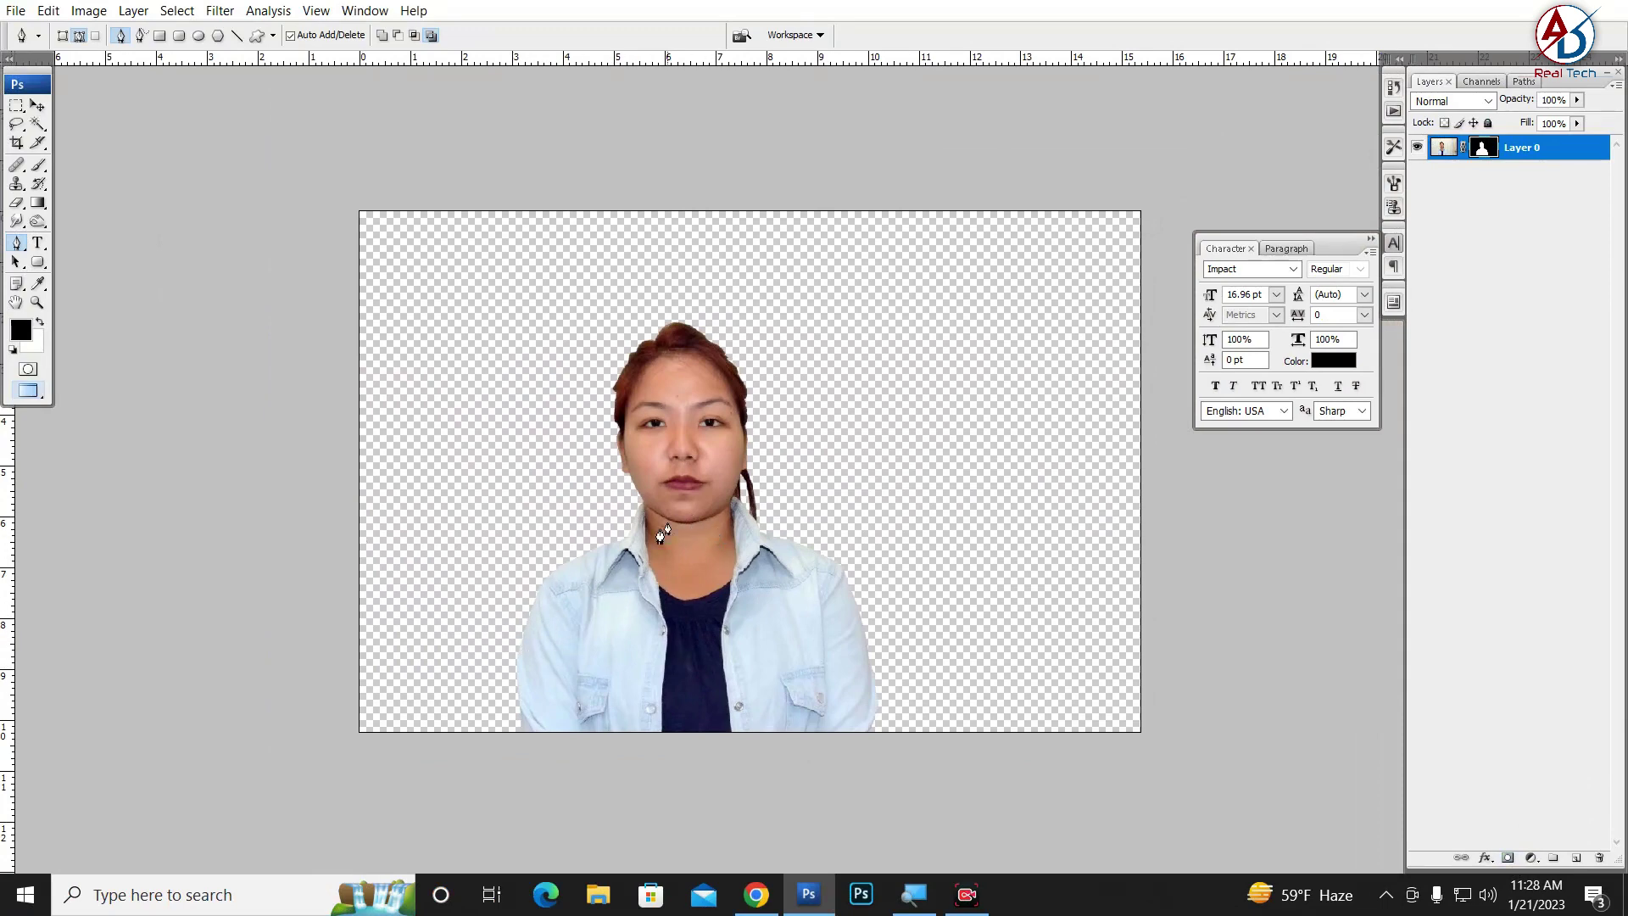
left_click(37, 105)
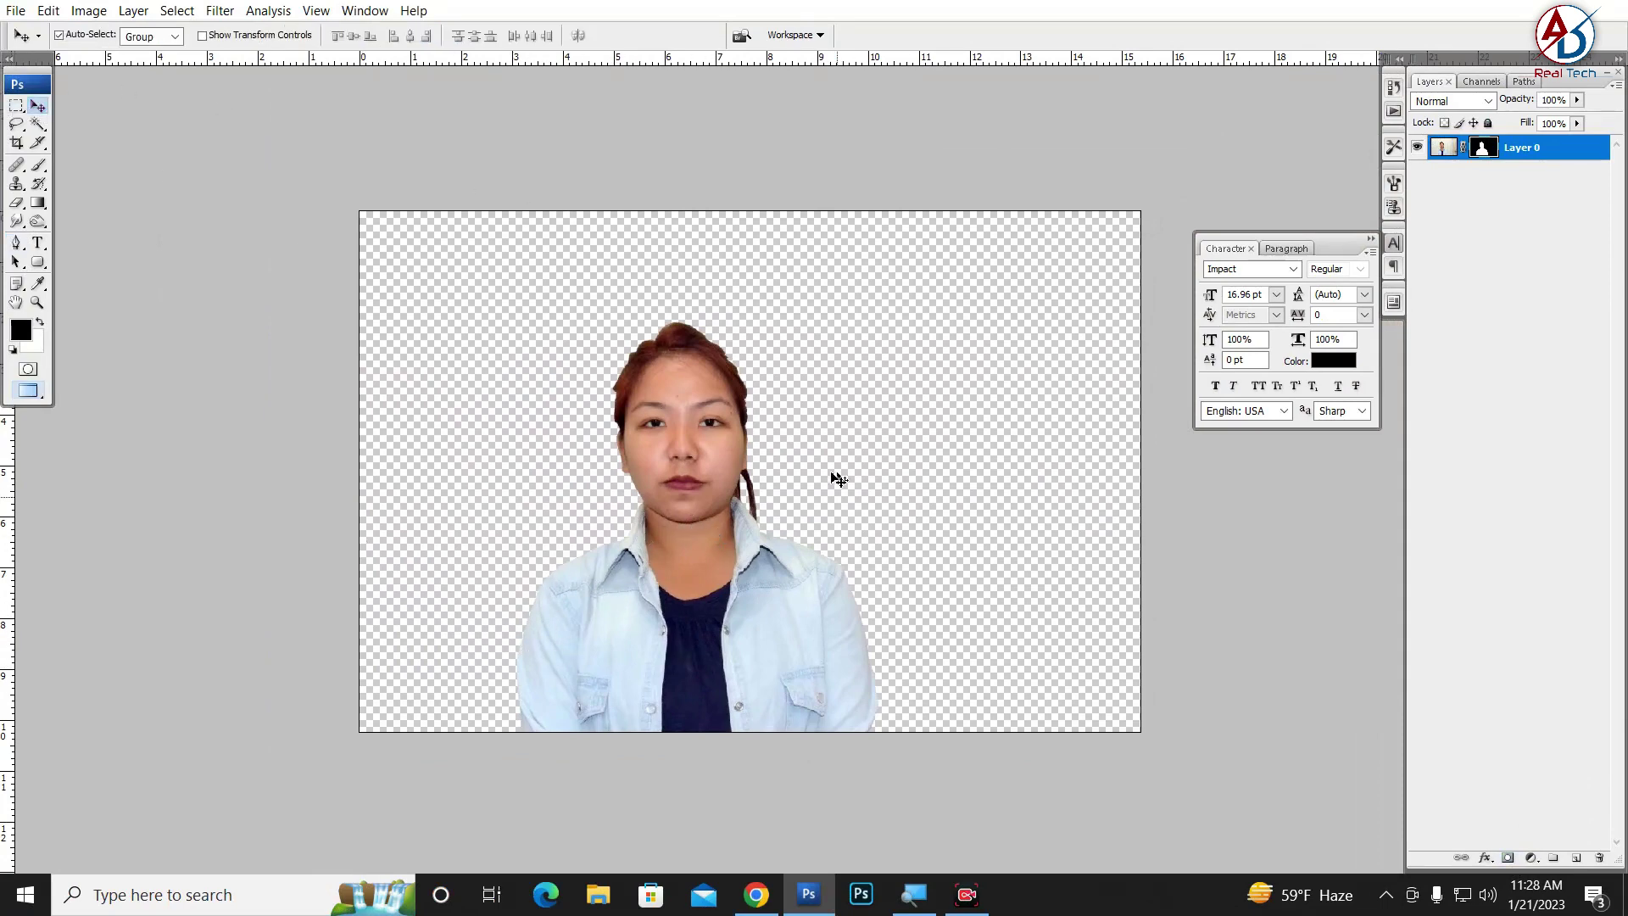
Step: Leave full-screen mode and bring the DSC_3594.JPG window to the front
key("f")
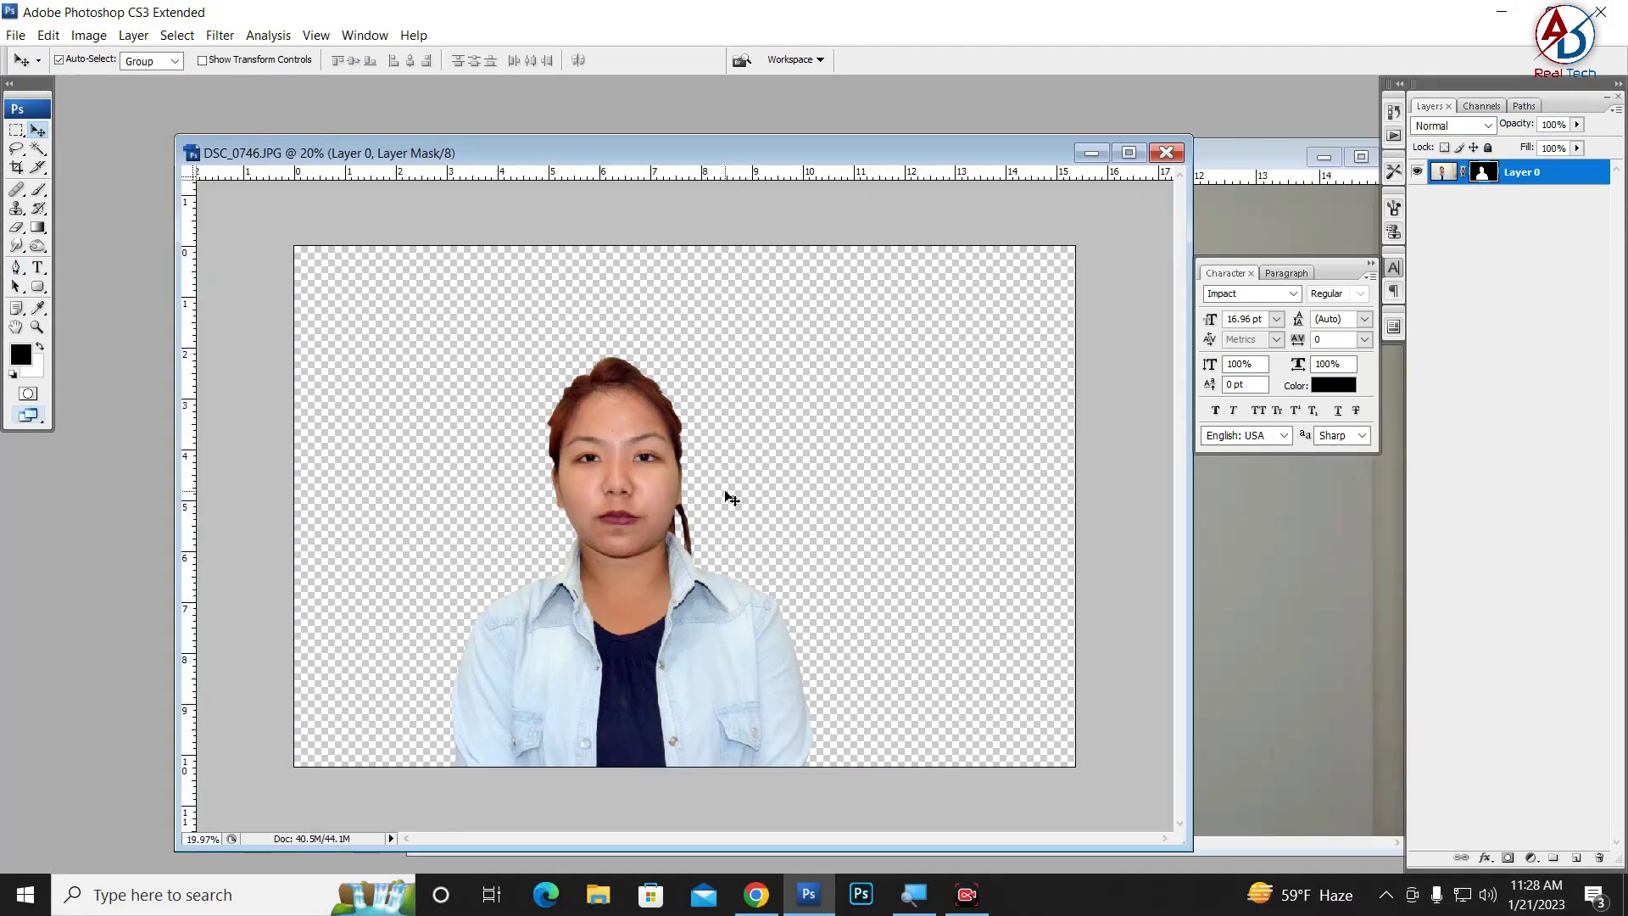
left_click(1233, 566)
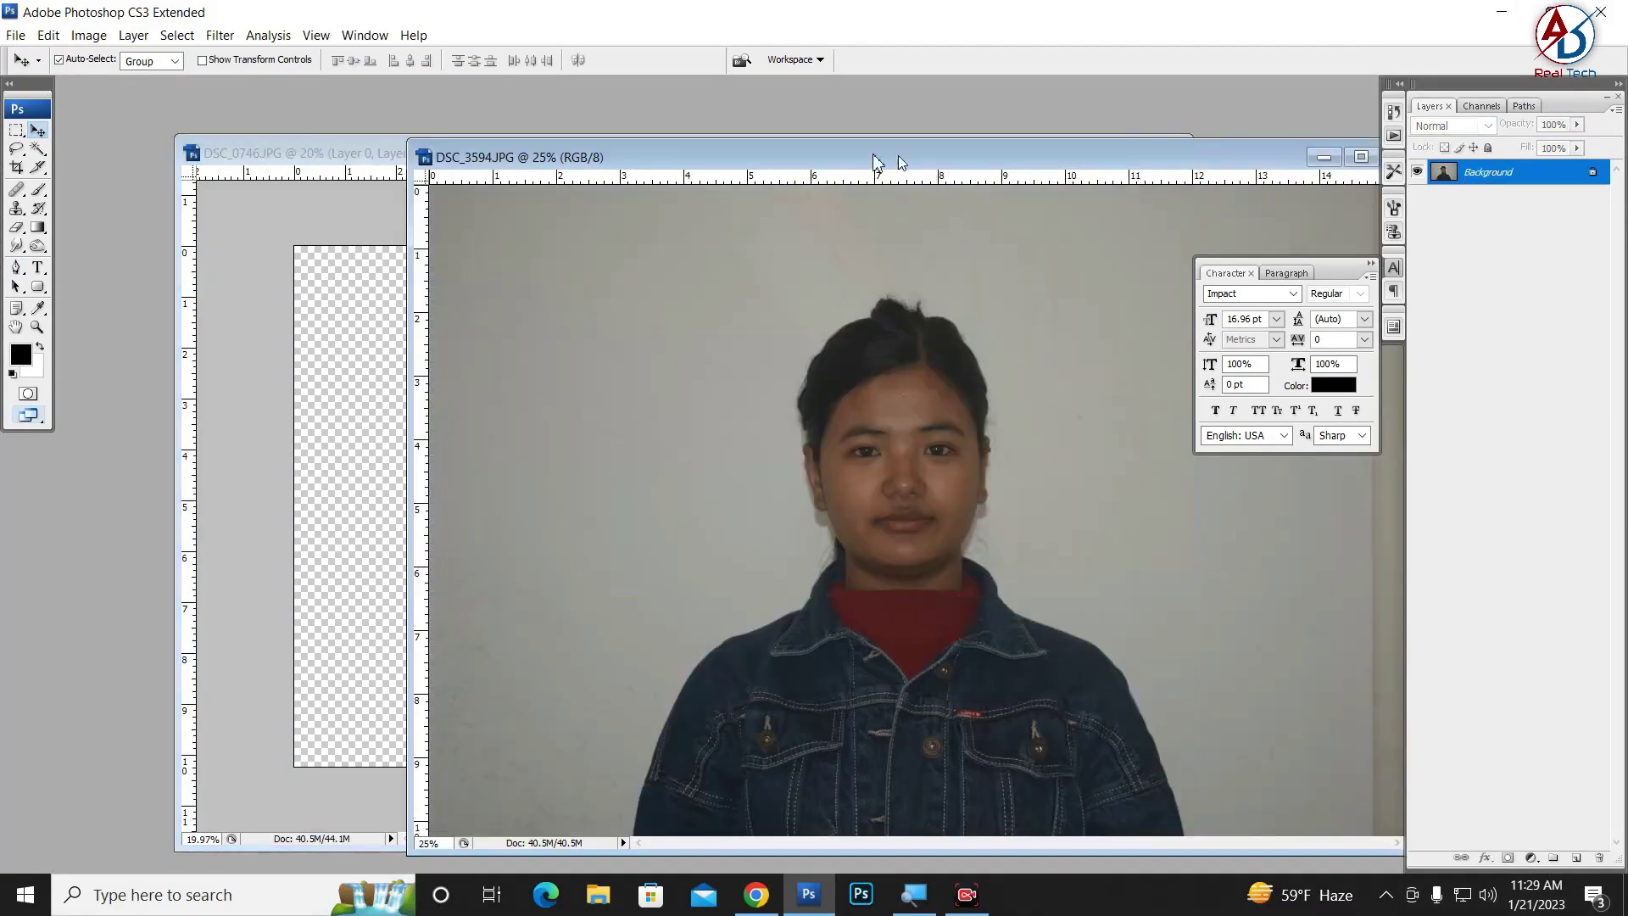
left_click_drag(877, 161, 661, 121)
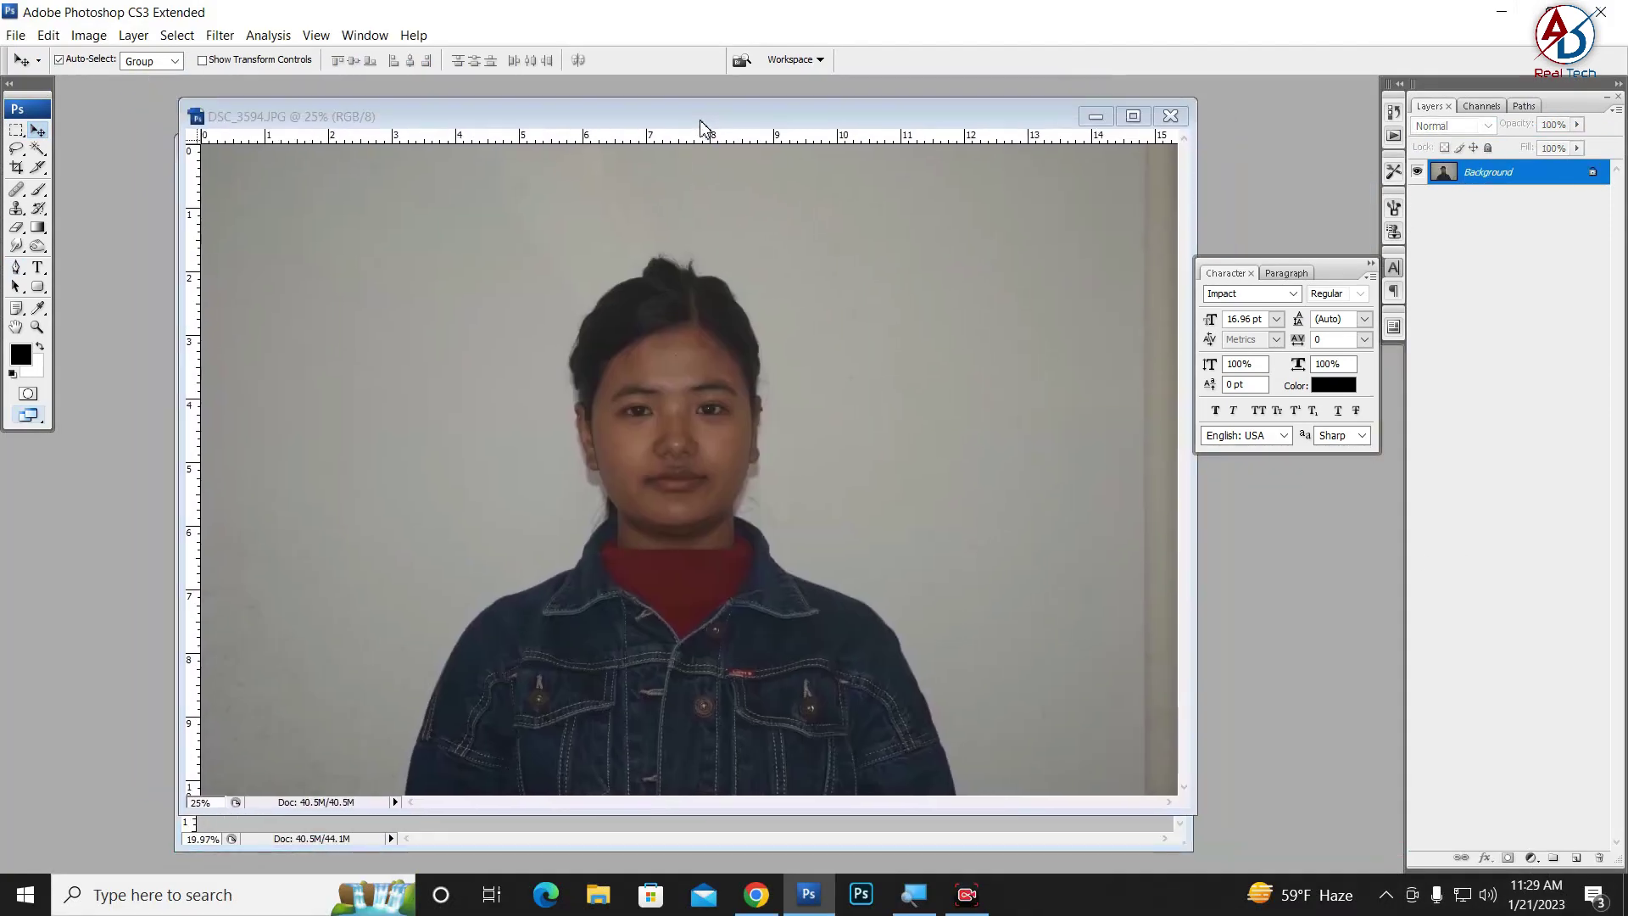
Step: Apply Auto Levels, Auto Contrast and Auto Color to DSC_3594.JPG, then maximize it
left_click(102, 40)
mouse_move(120, 89)
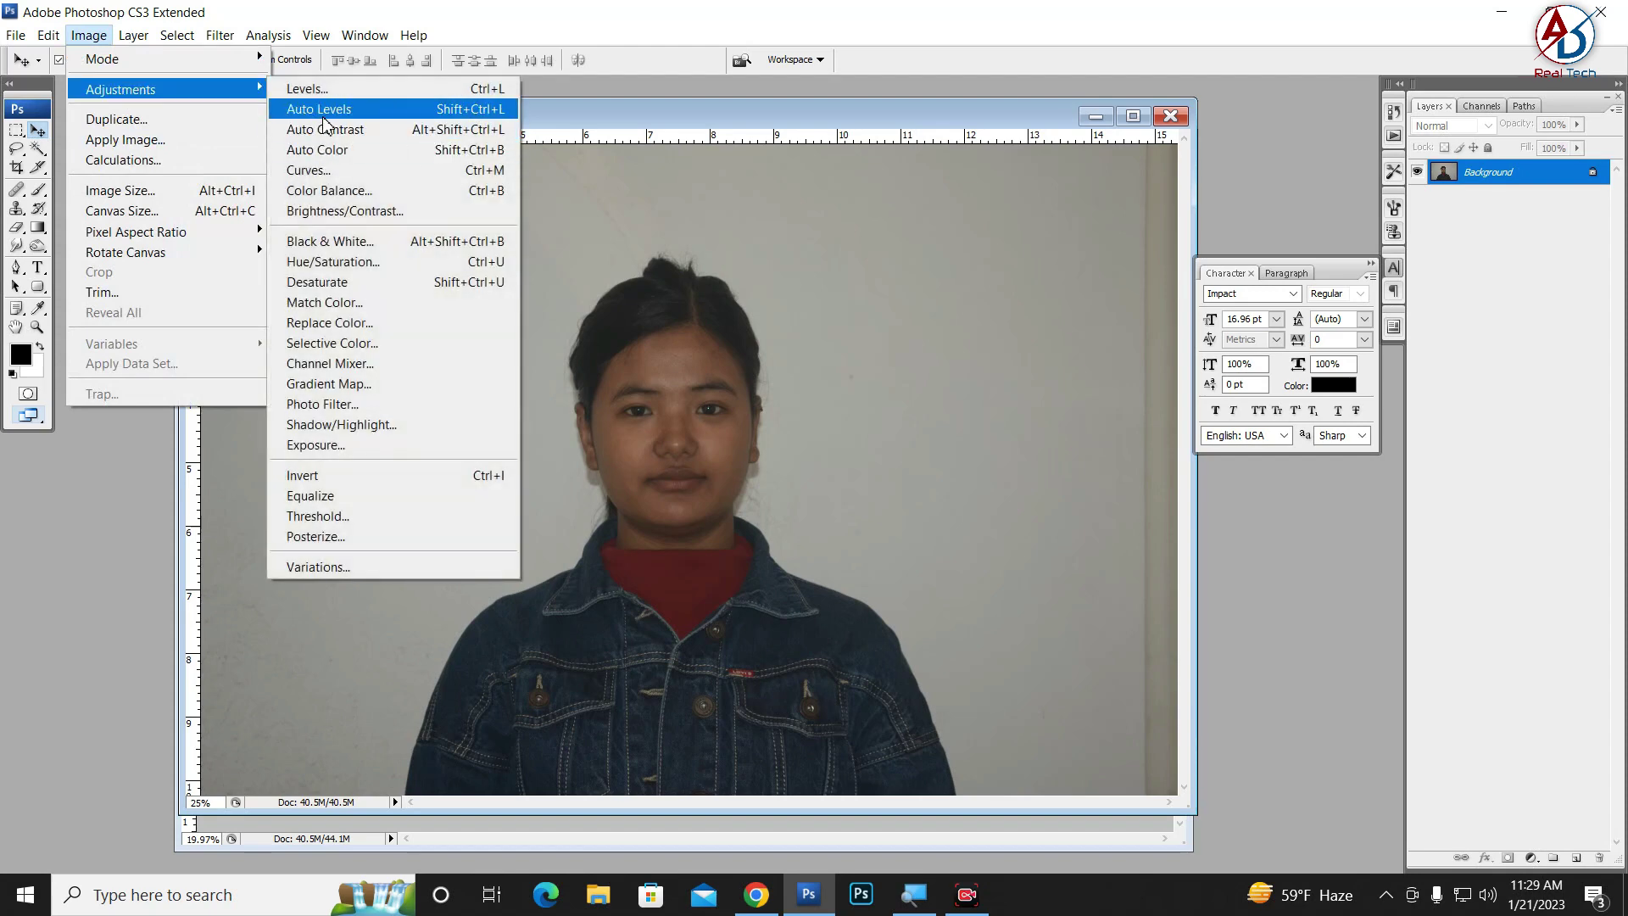
left_click(322, 110)
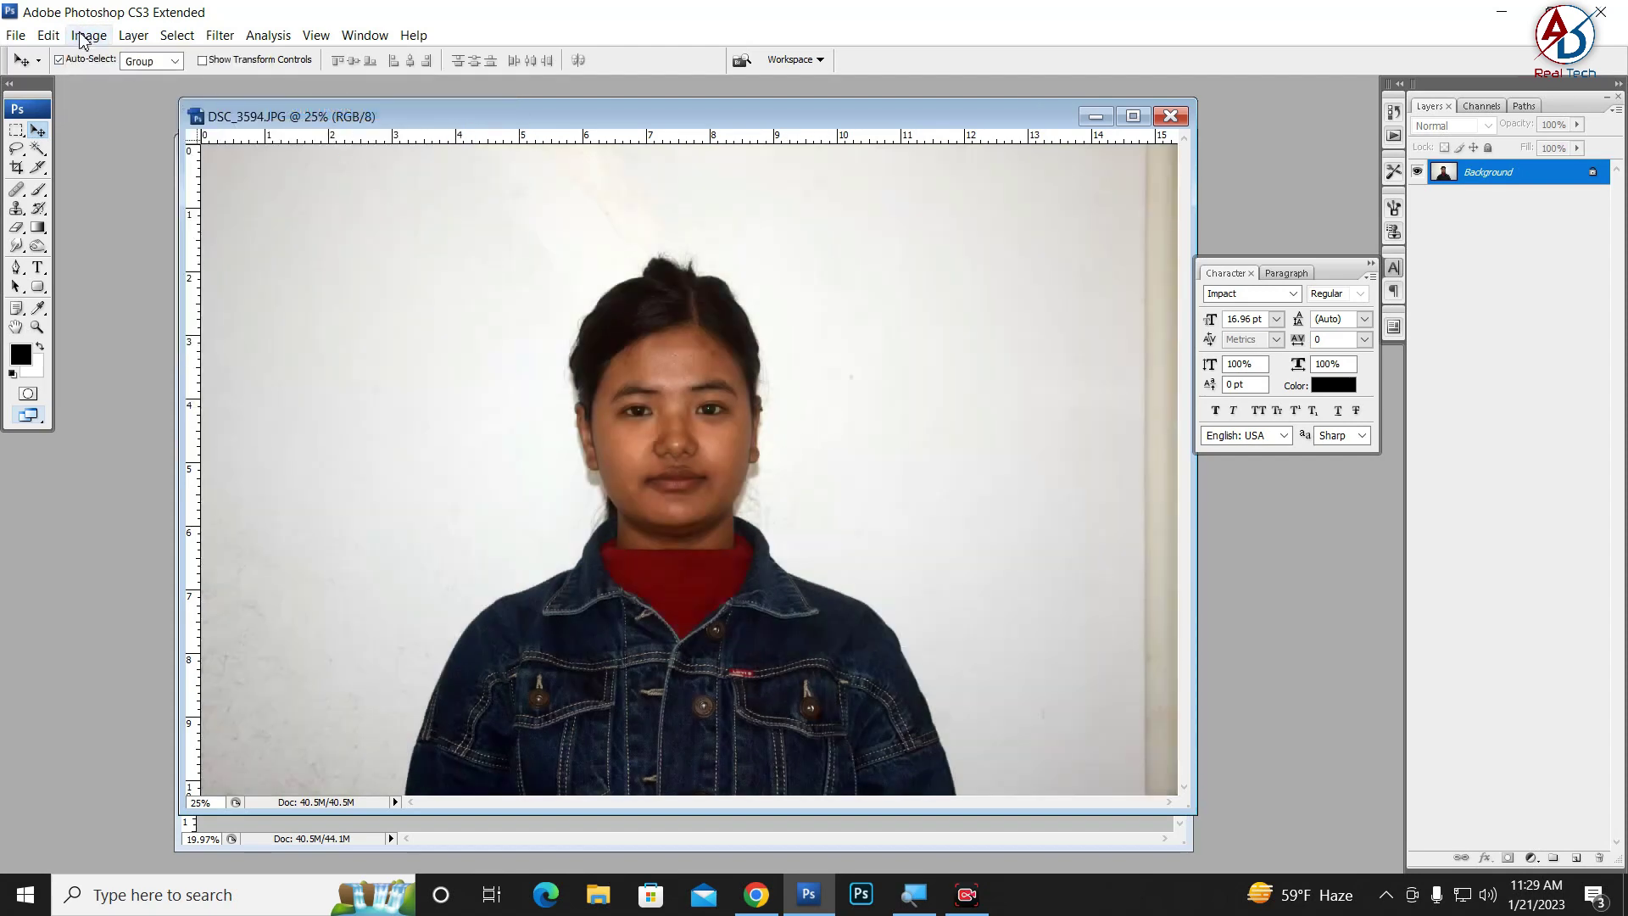
left_click(82, 41)
mouse_move(120, 89)
left_click(443, 125)
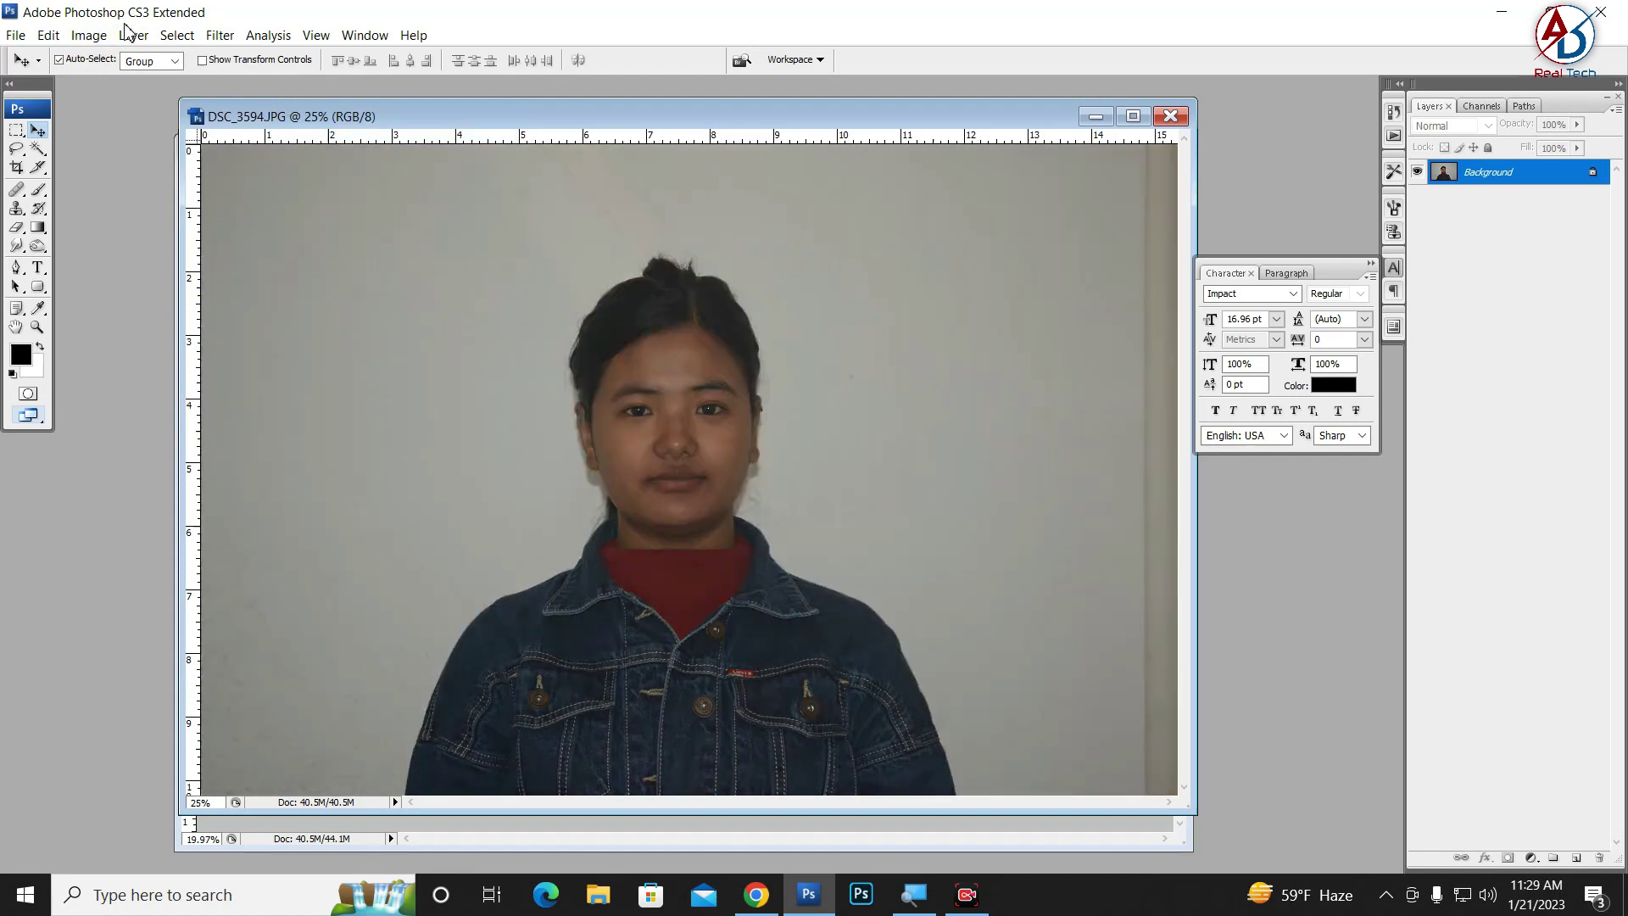
left_click(88, 34)
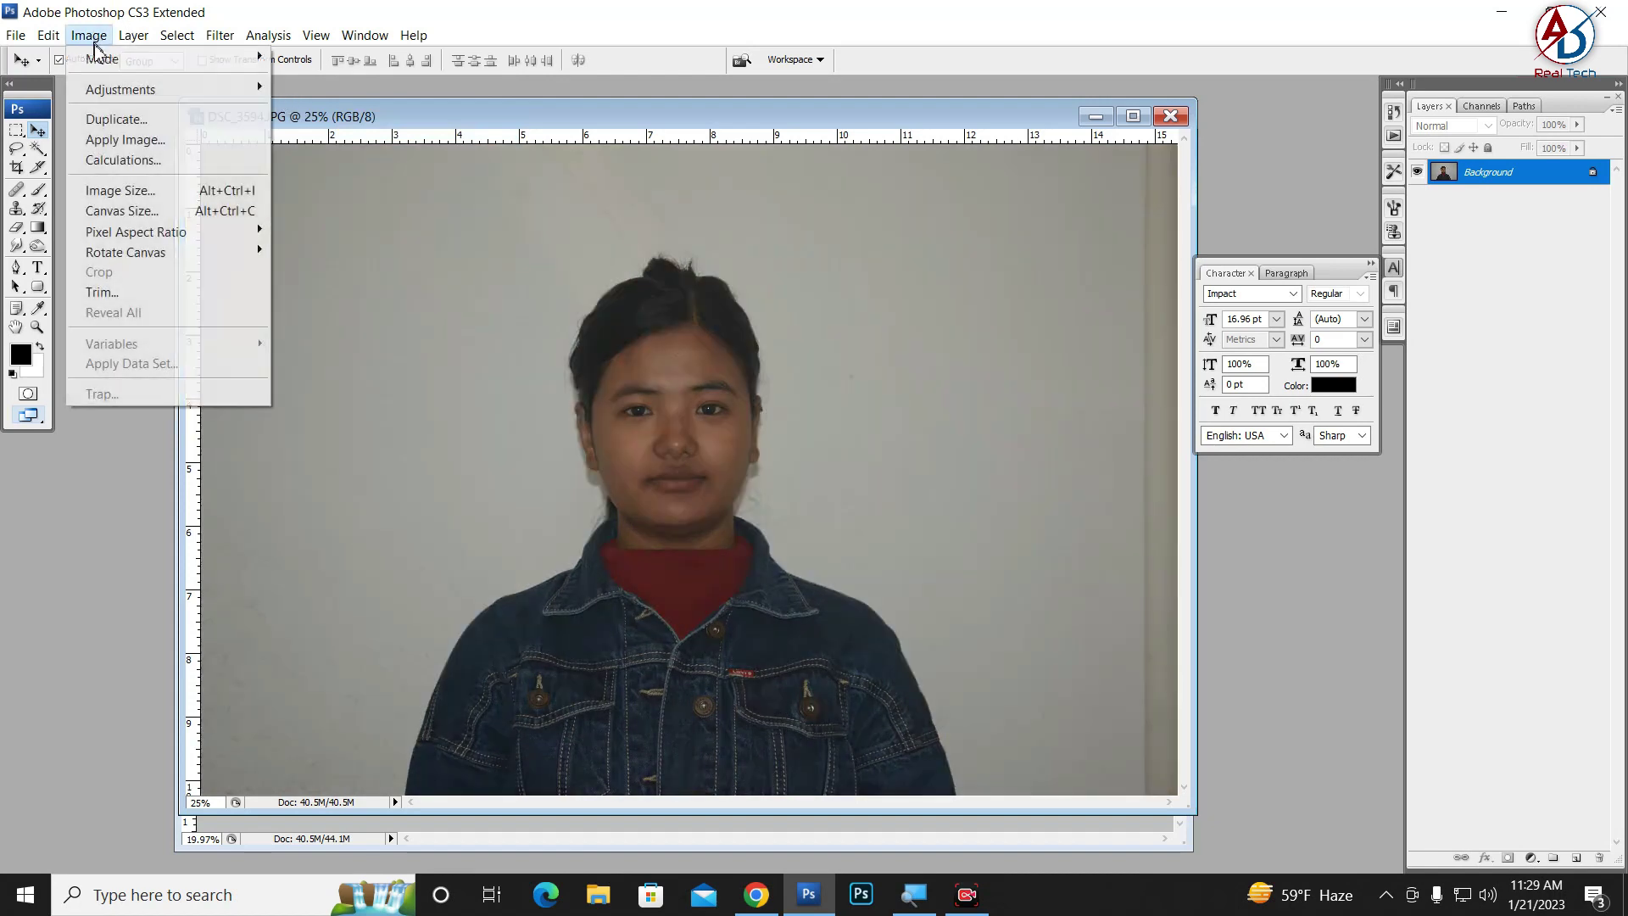
left_click(402, 131)
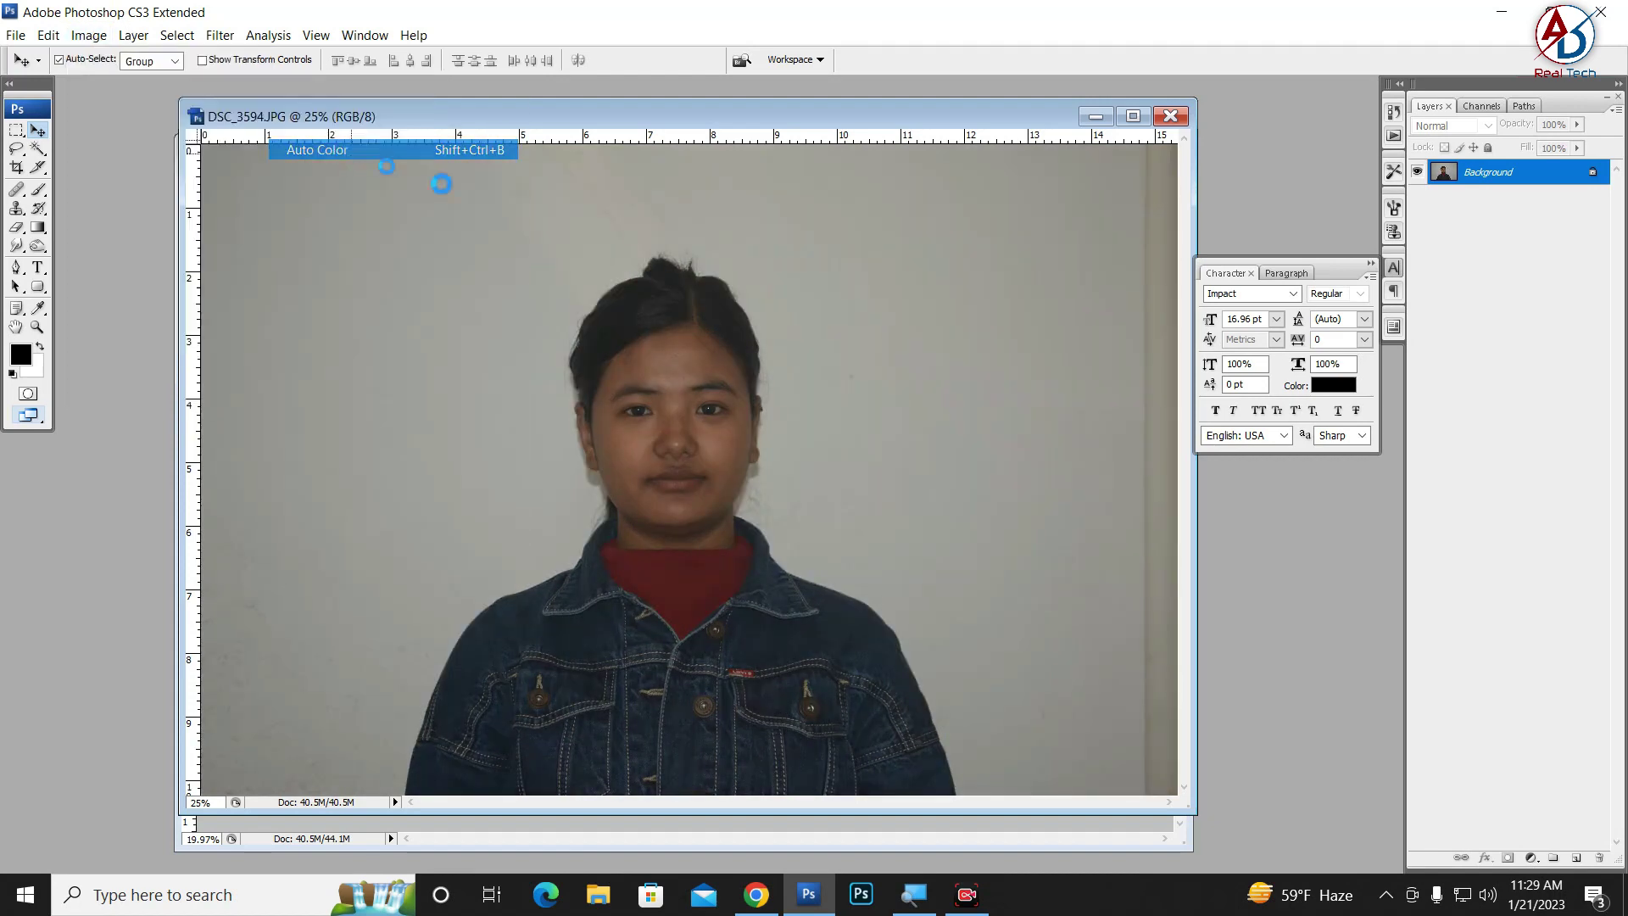
left_click(1133, 115)
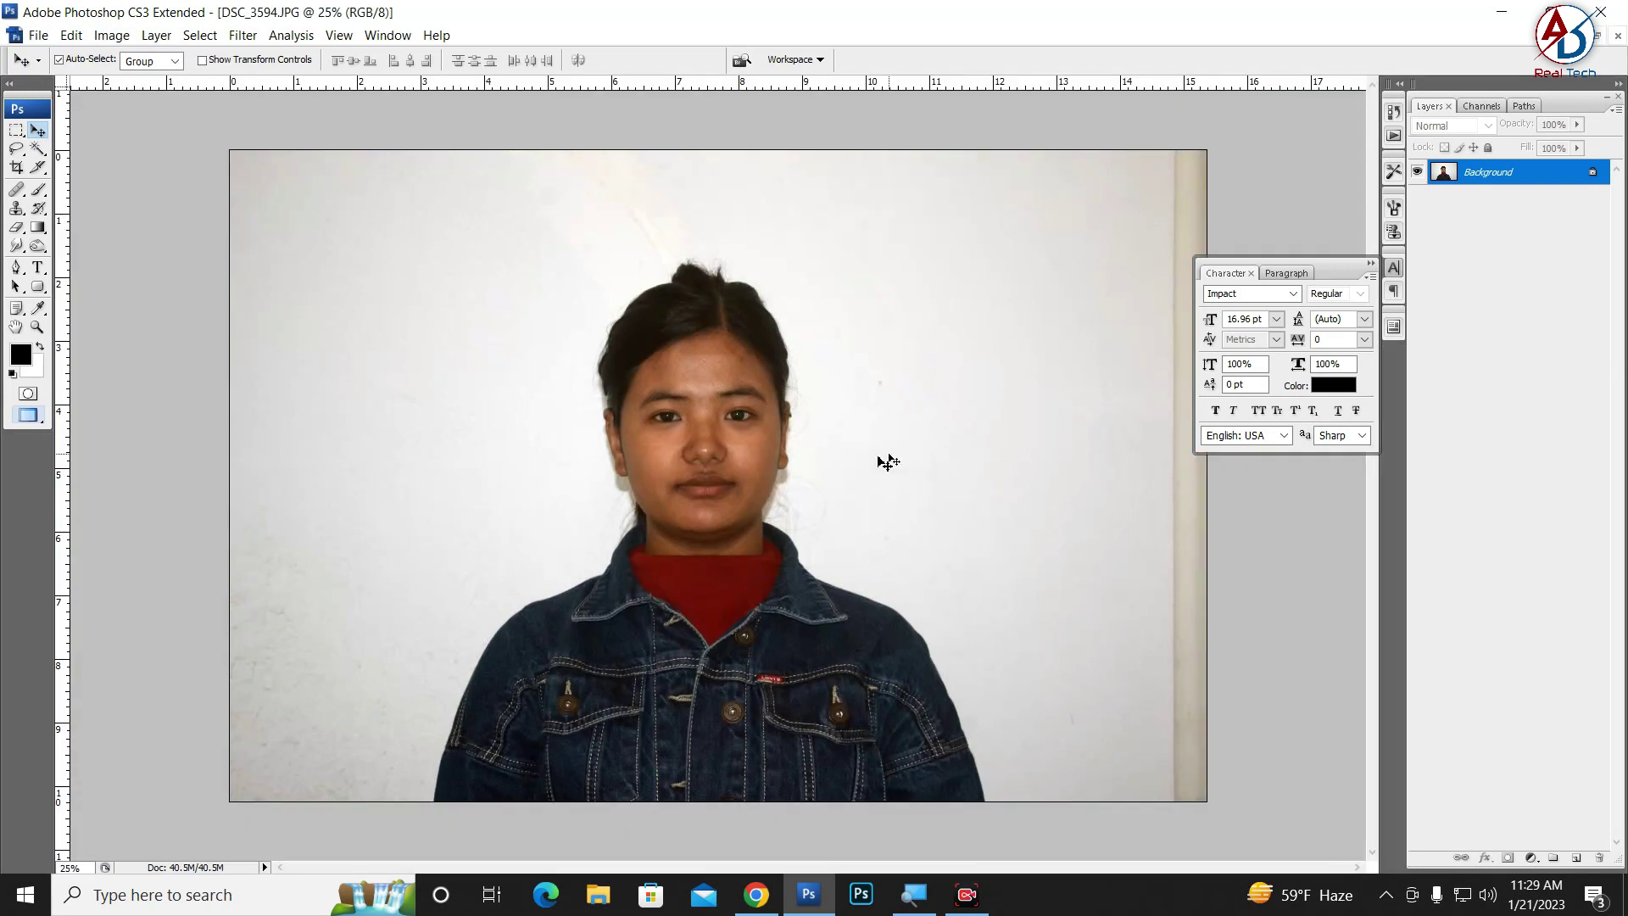
Step: Brighten the portrait with Levels by moving the midtone slider left and the white point to 218
key("ctrl+l")
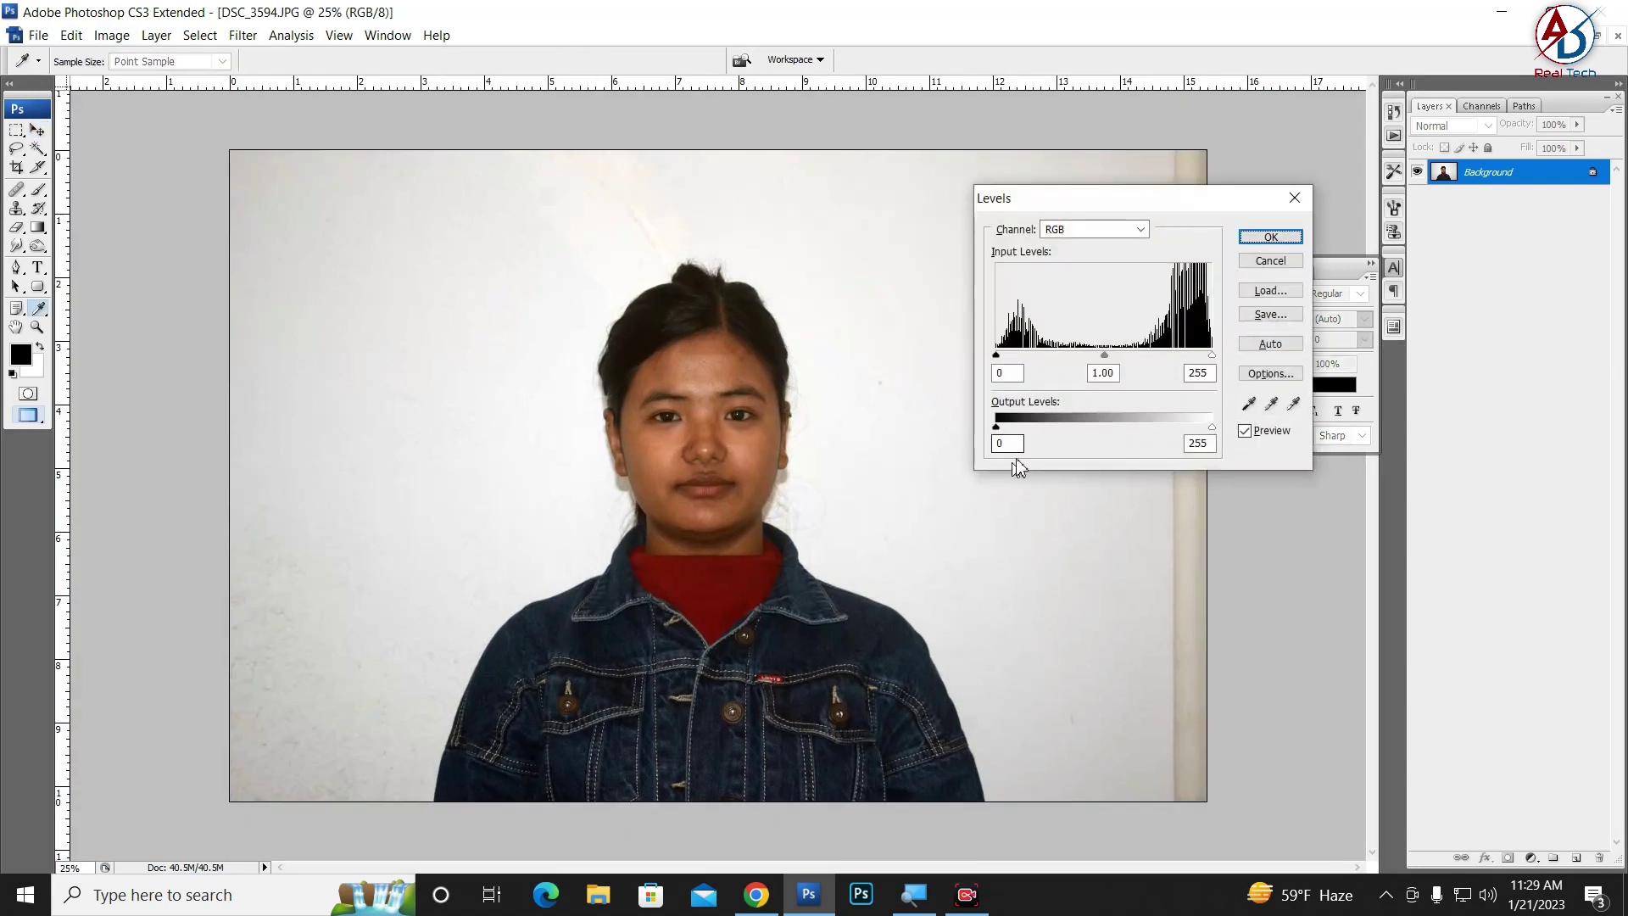
left_click_drag(1105, 355, 1077, 355)
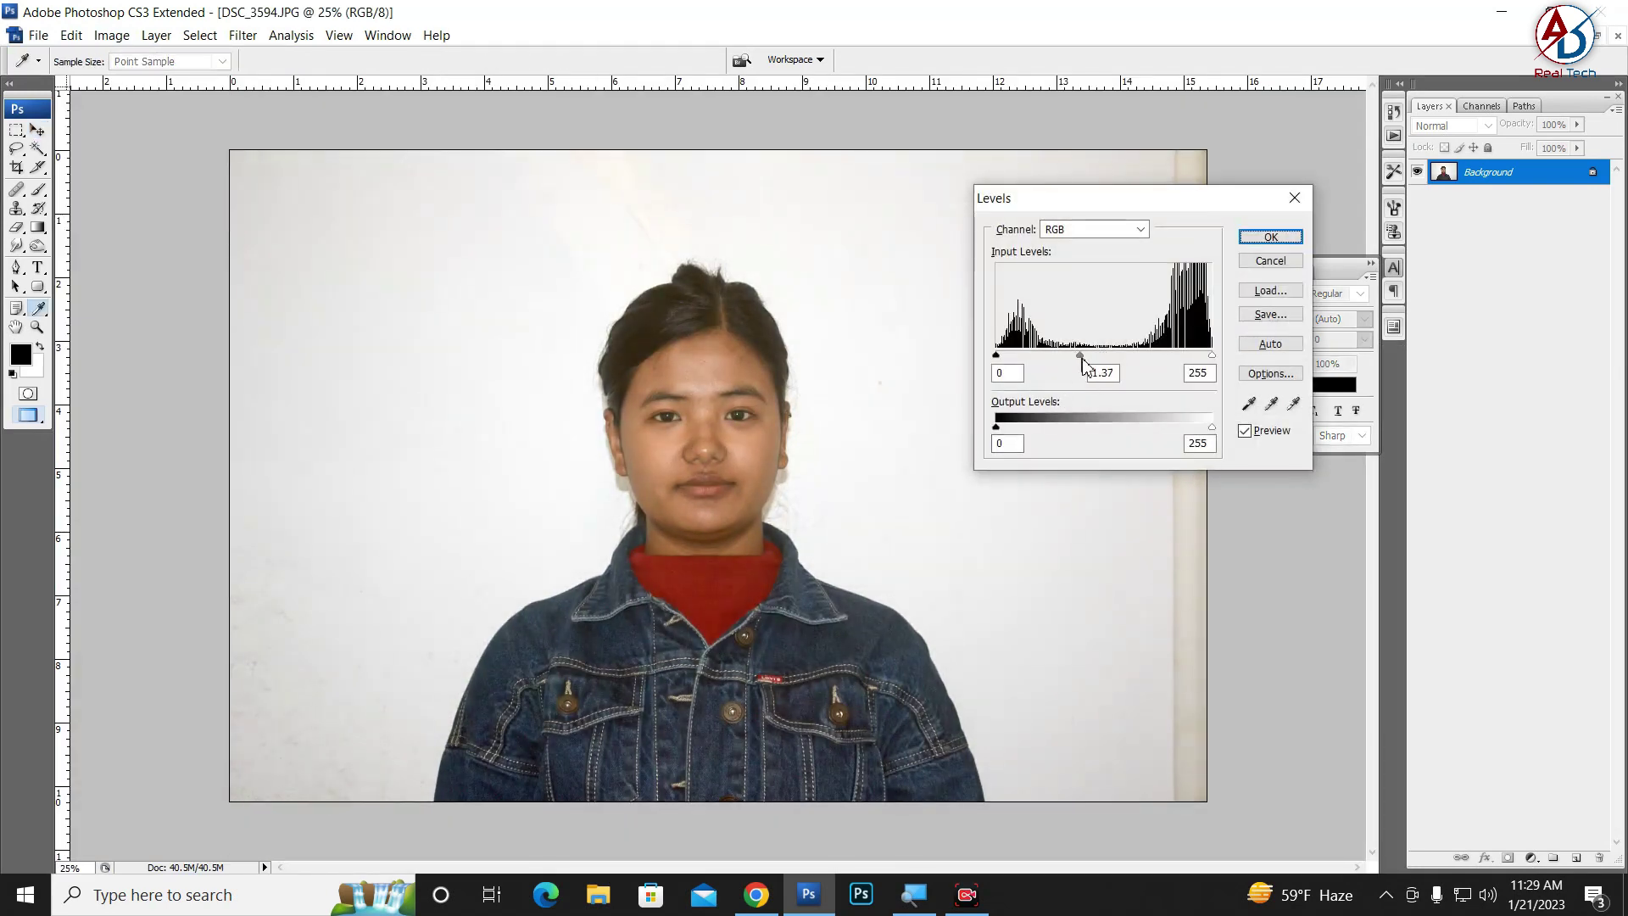
left_click_drag(1210, 357, 1182, 356)
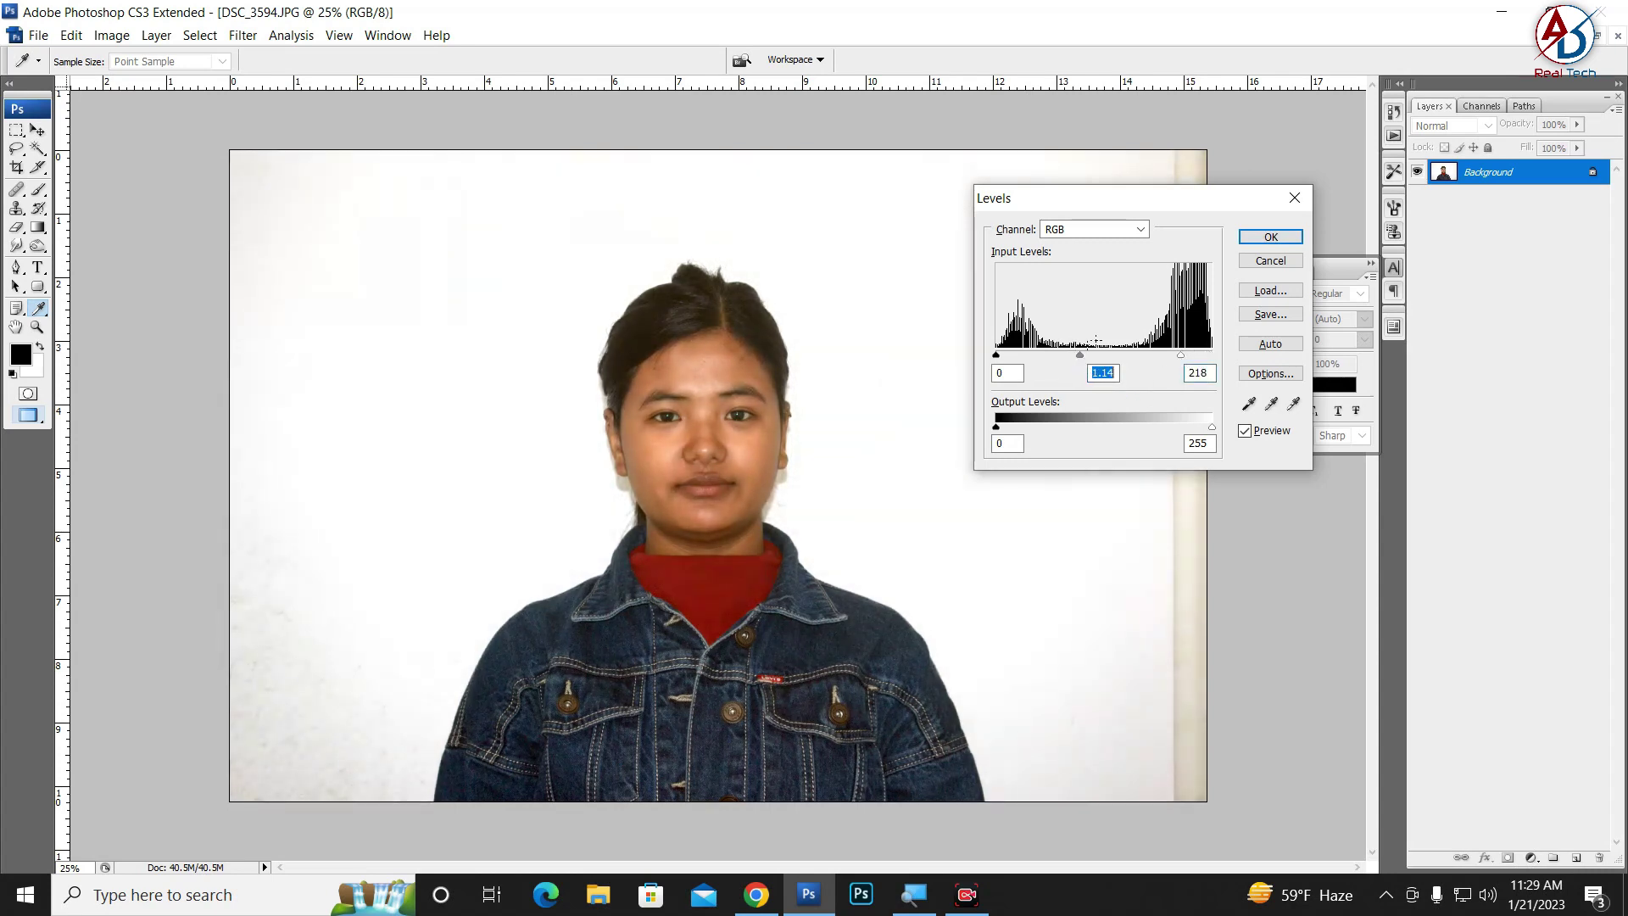
left_click(1263, 238)
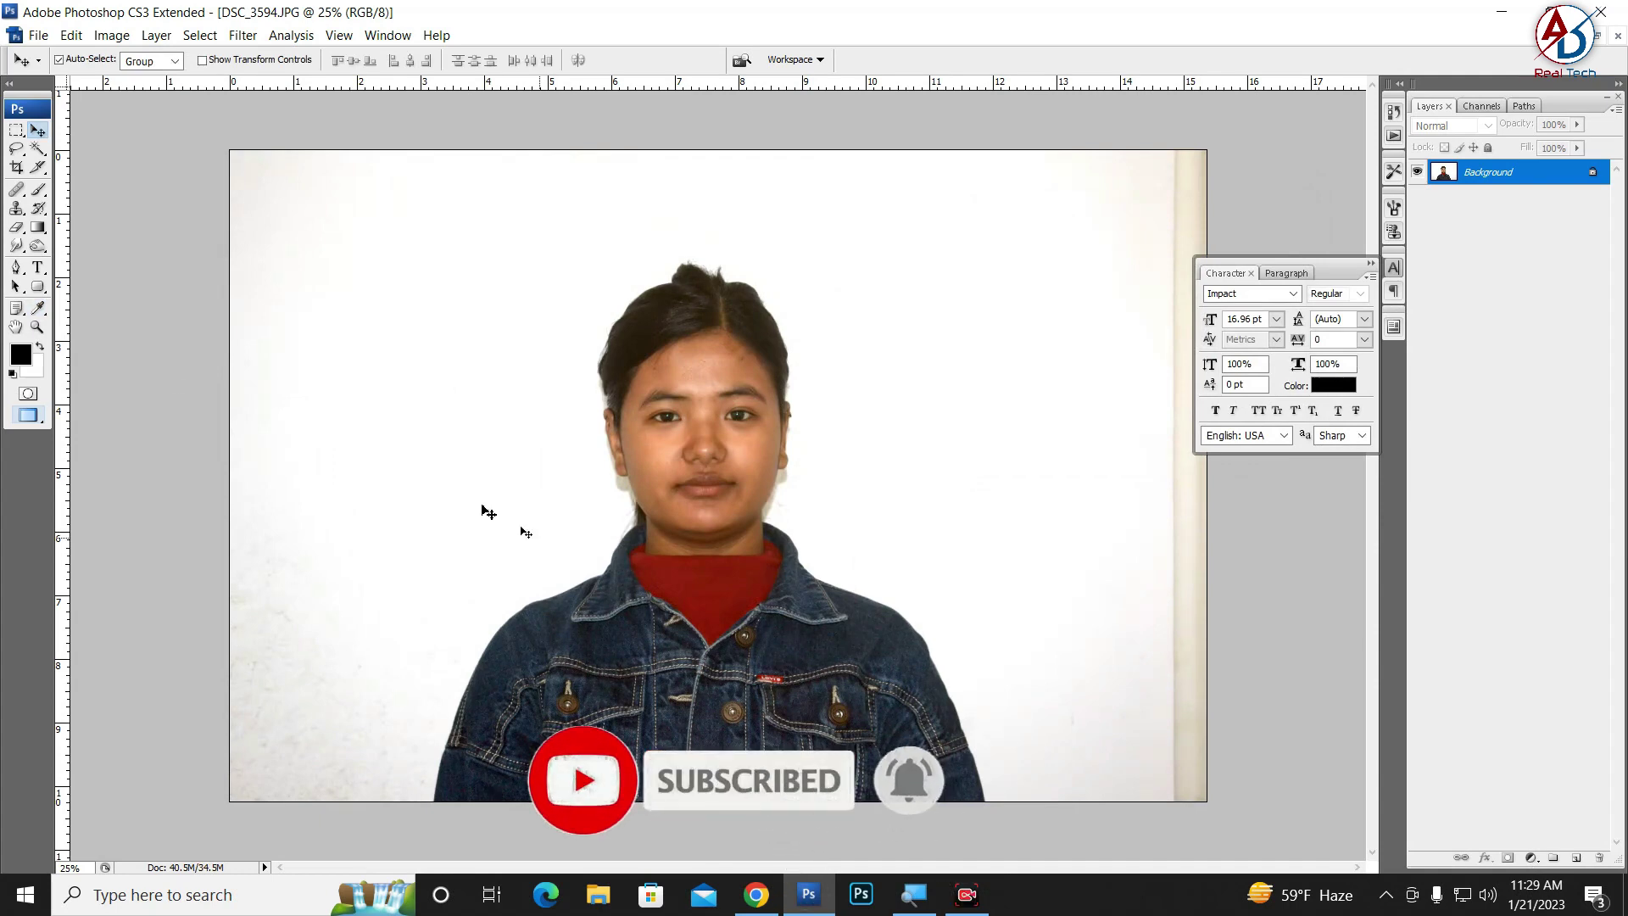
Step: Apply a midtone Color Balance of about -25, -11, +10 toward cyan, magenta and blue
left_click(111, 35)
mouse_move(144, 89)
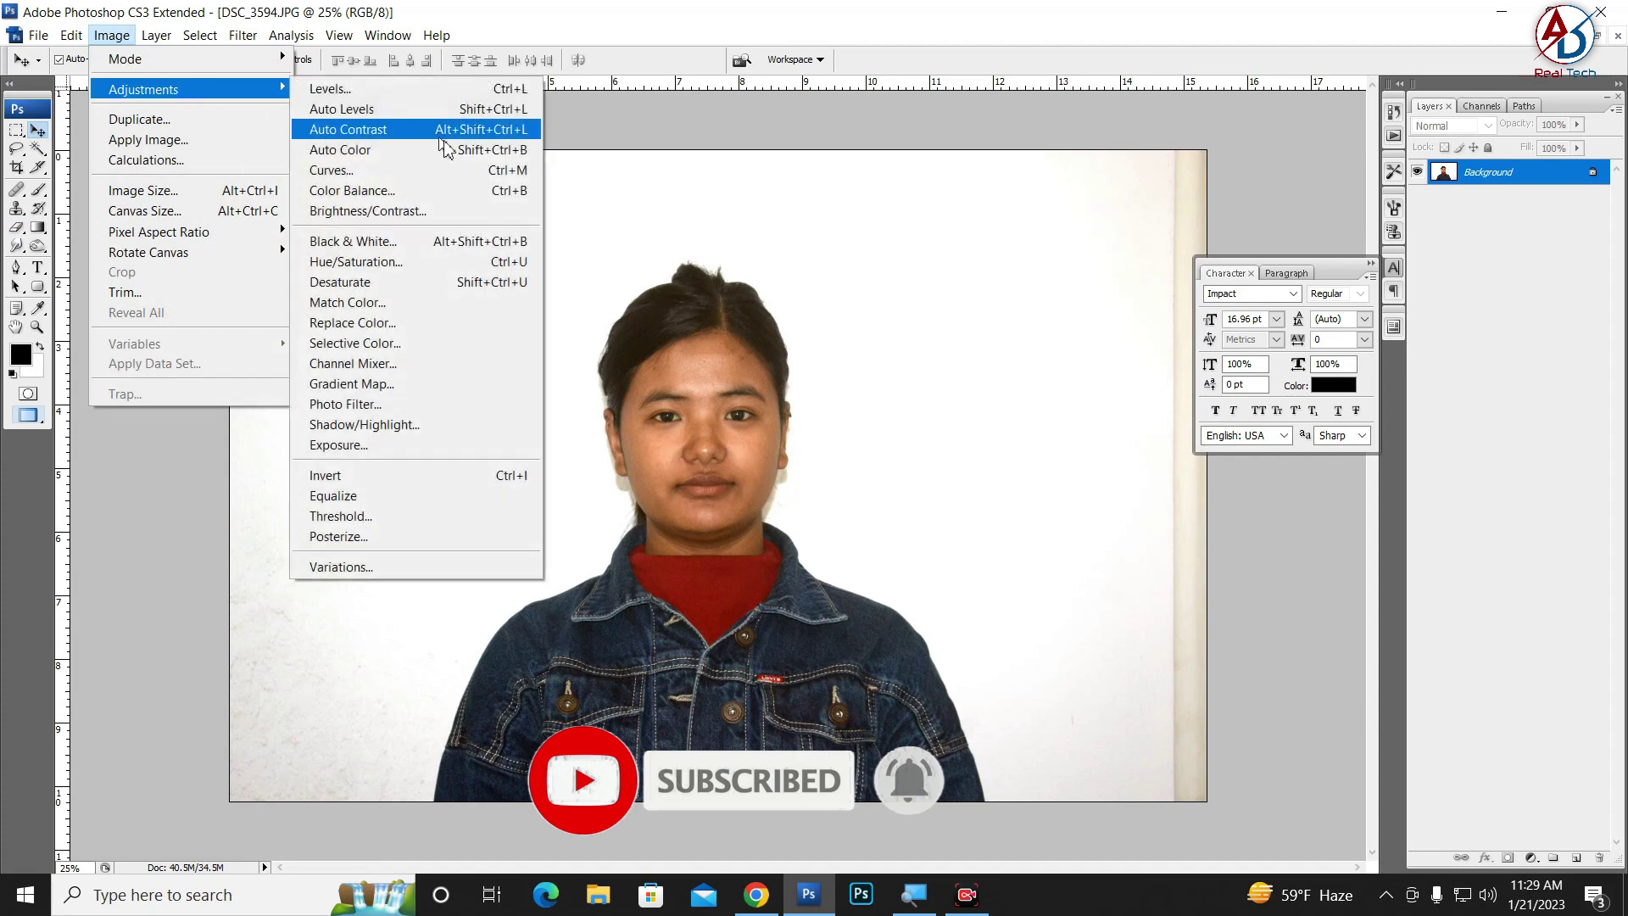
left_click(418, 192)
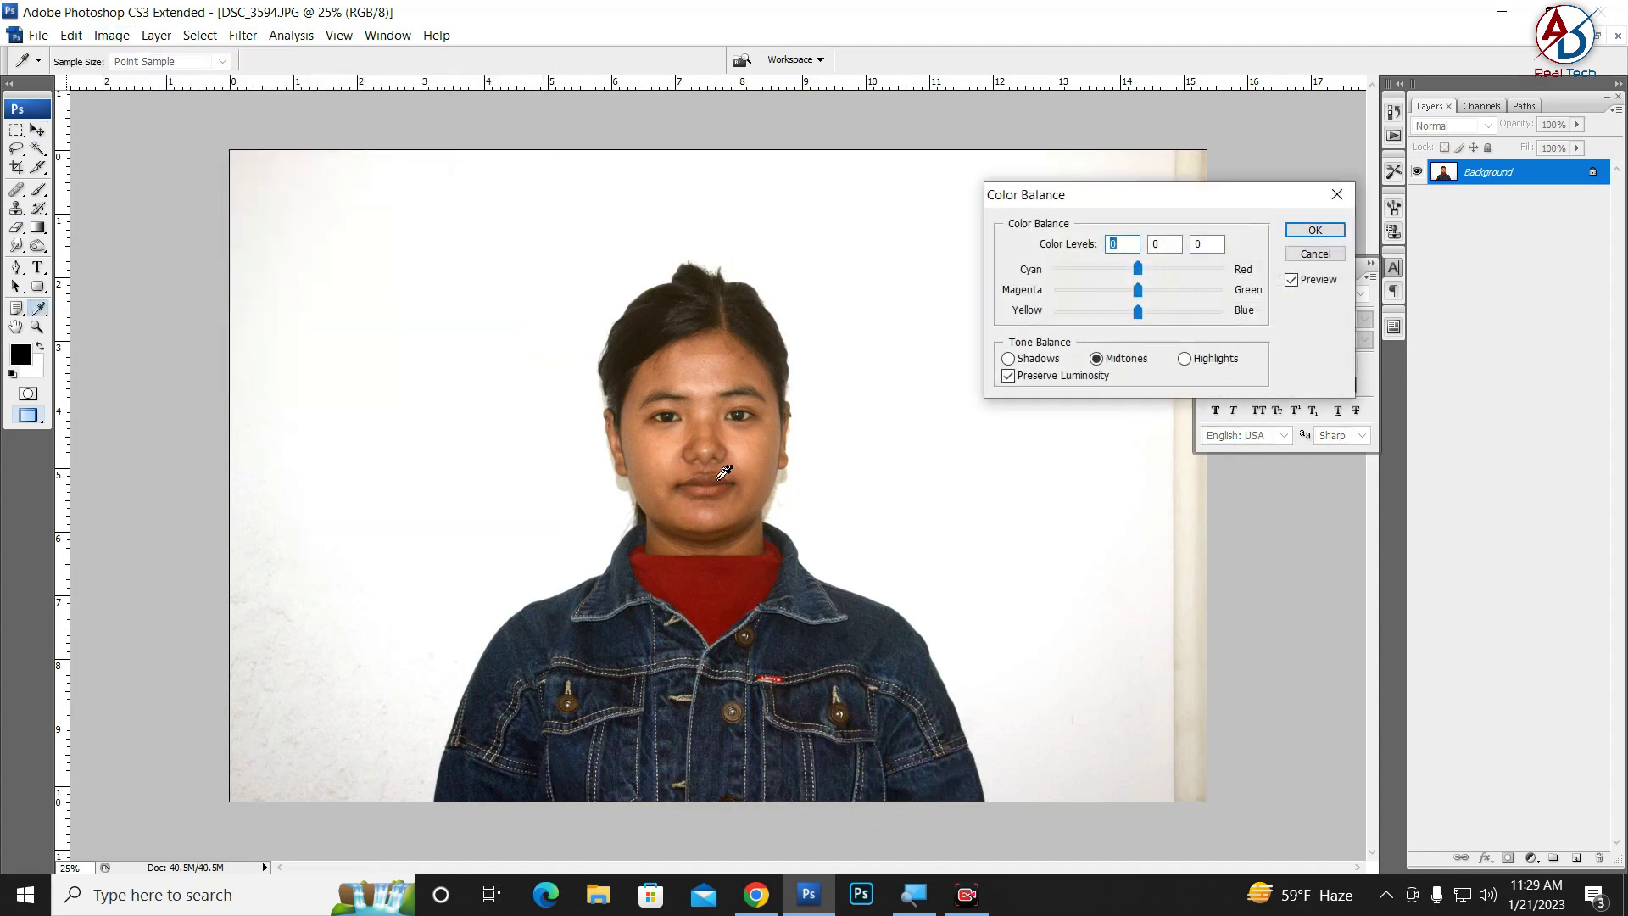
mouse_move(1137, 276)
left_mouse_down()
mouse_move(1163, 273)
mouse_move(1125, 278)
left_mouse_up()
left_click_drag(1142, 301, 1124, 304)
left_click(1129, 301)
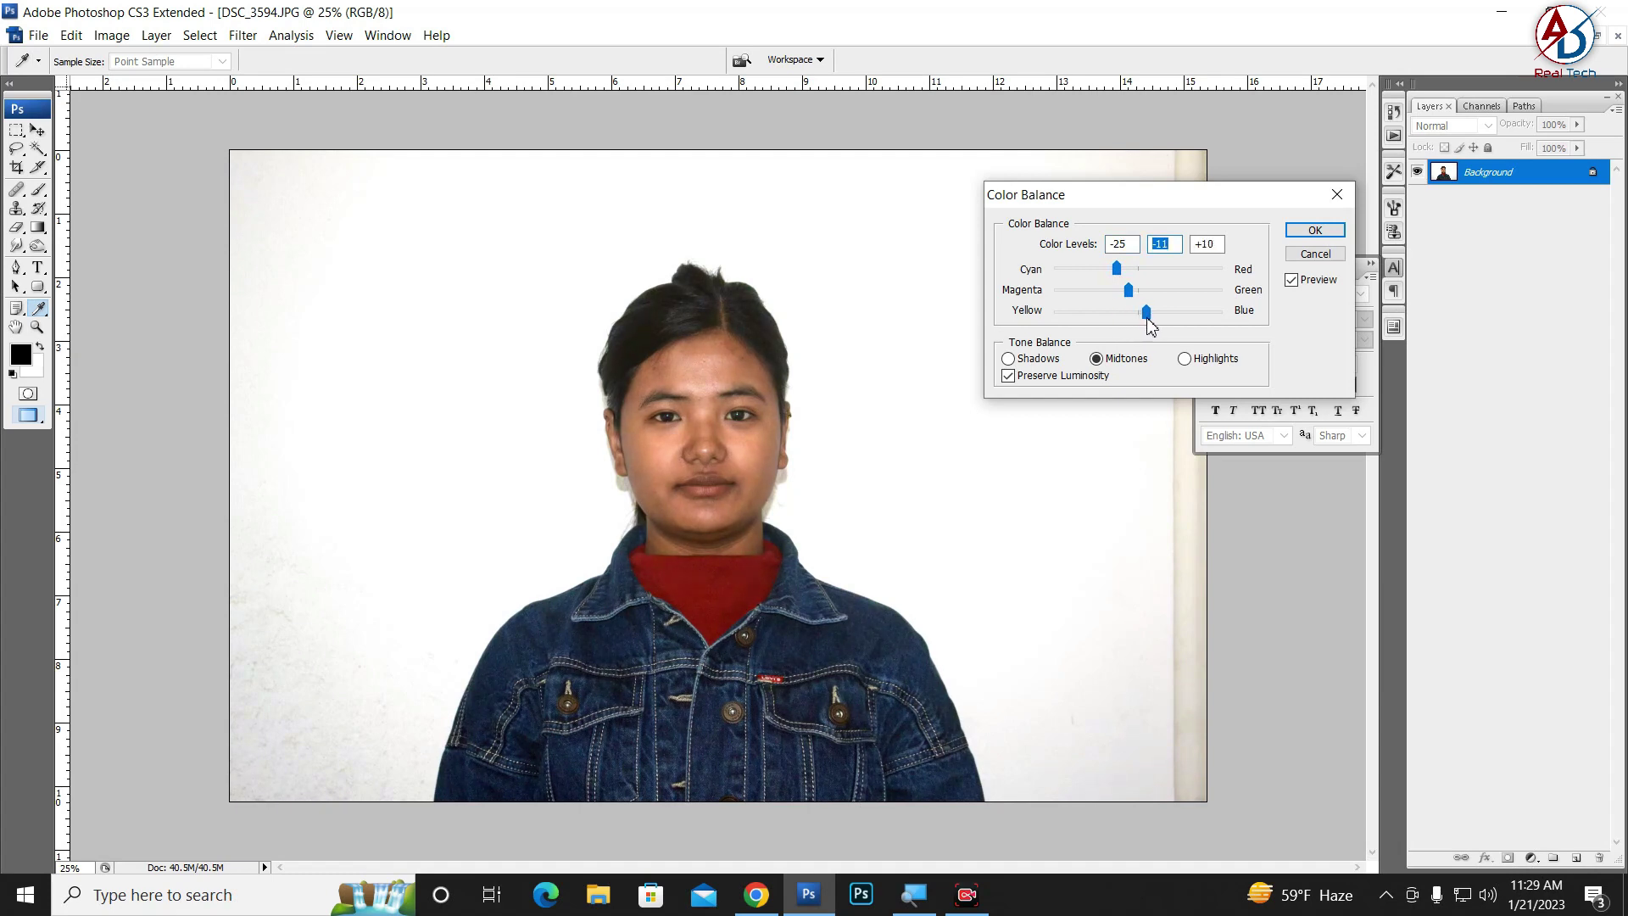
left_click(1145, 319)
left_click(1315, 230)
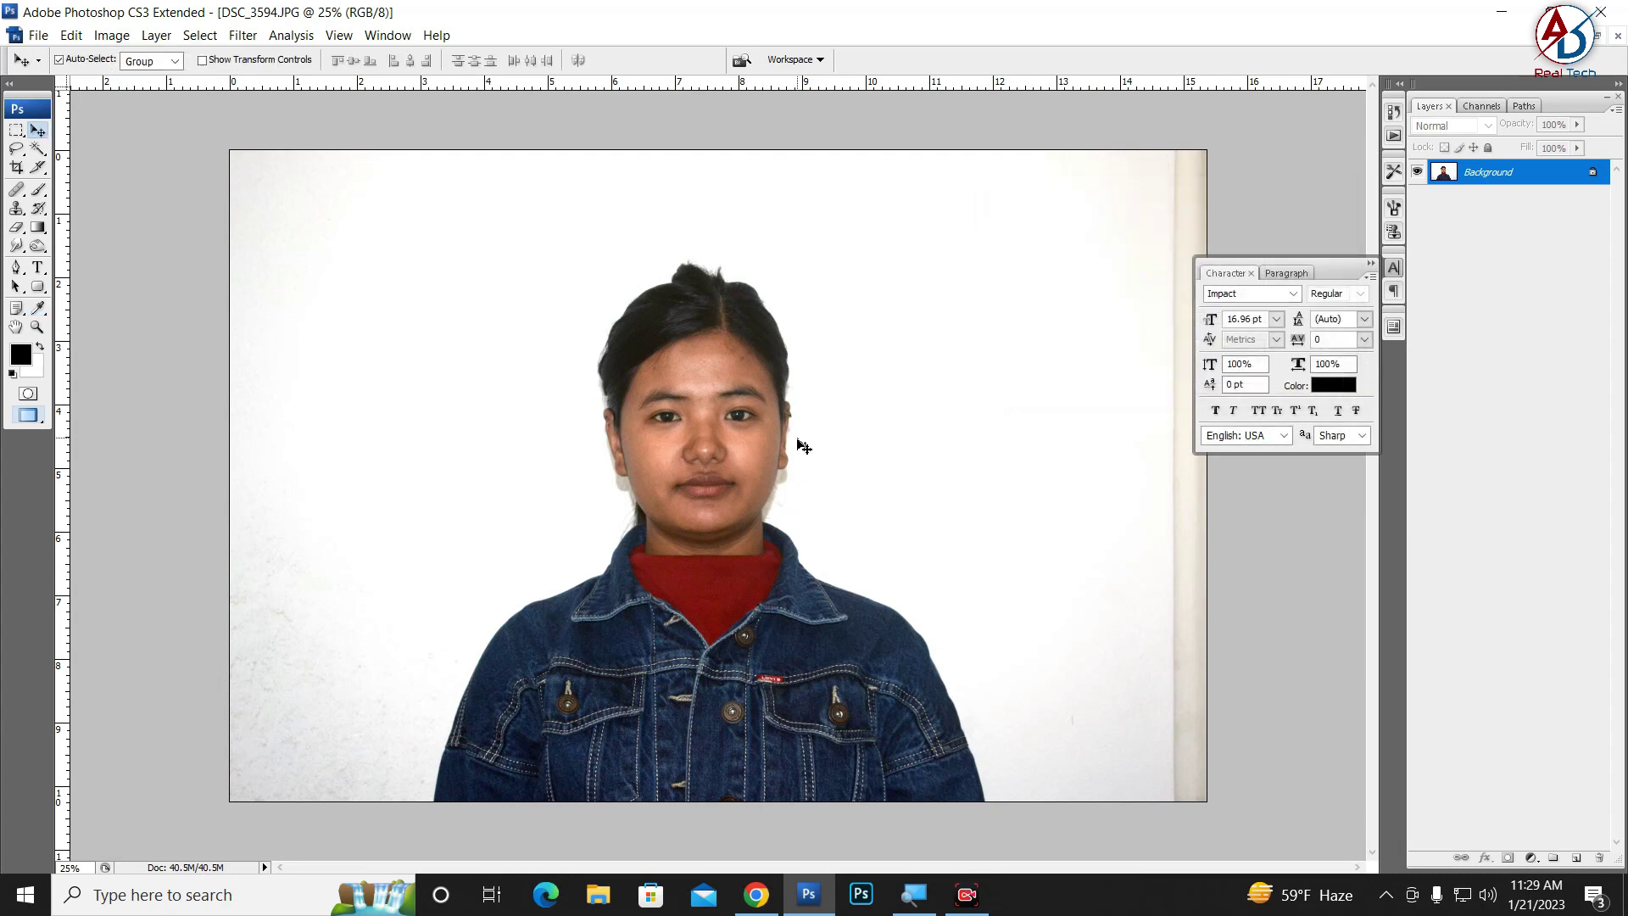
Step: Brighten the portrait by lifting the Curves line upward
key("ctrl+m")
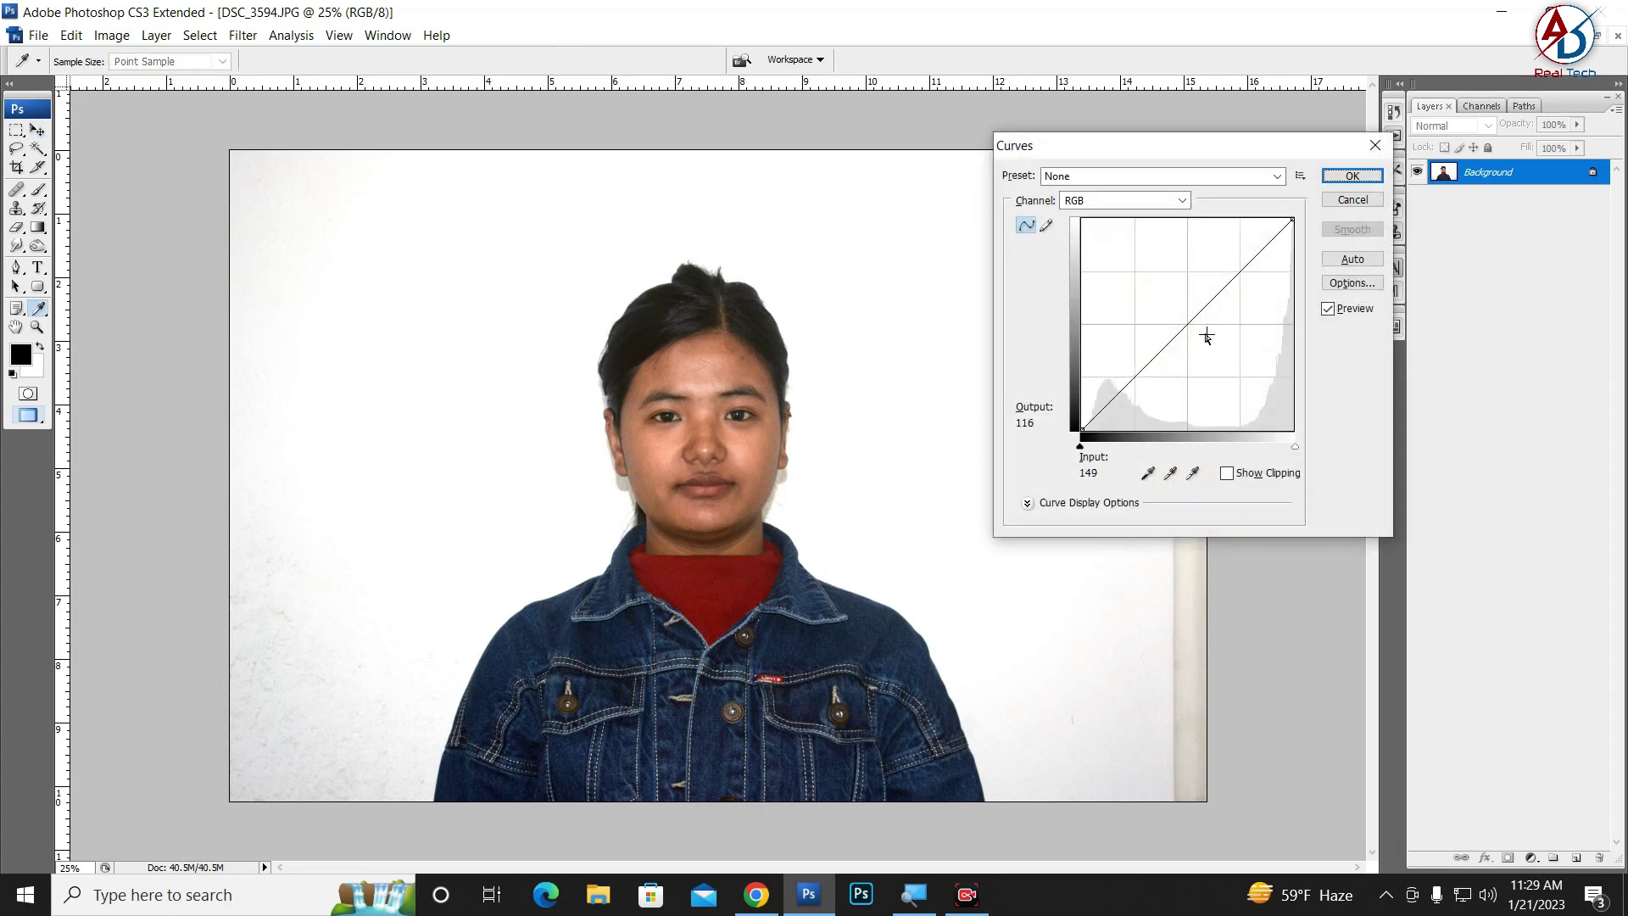
left_click_drag(1184, 318, 1184, 318)
left_click(1164, 437)
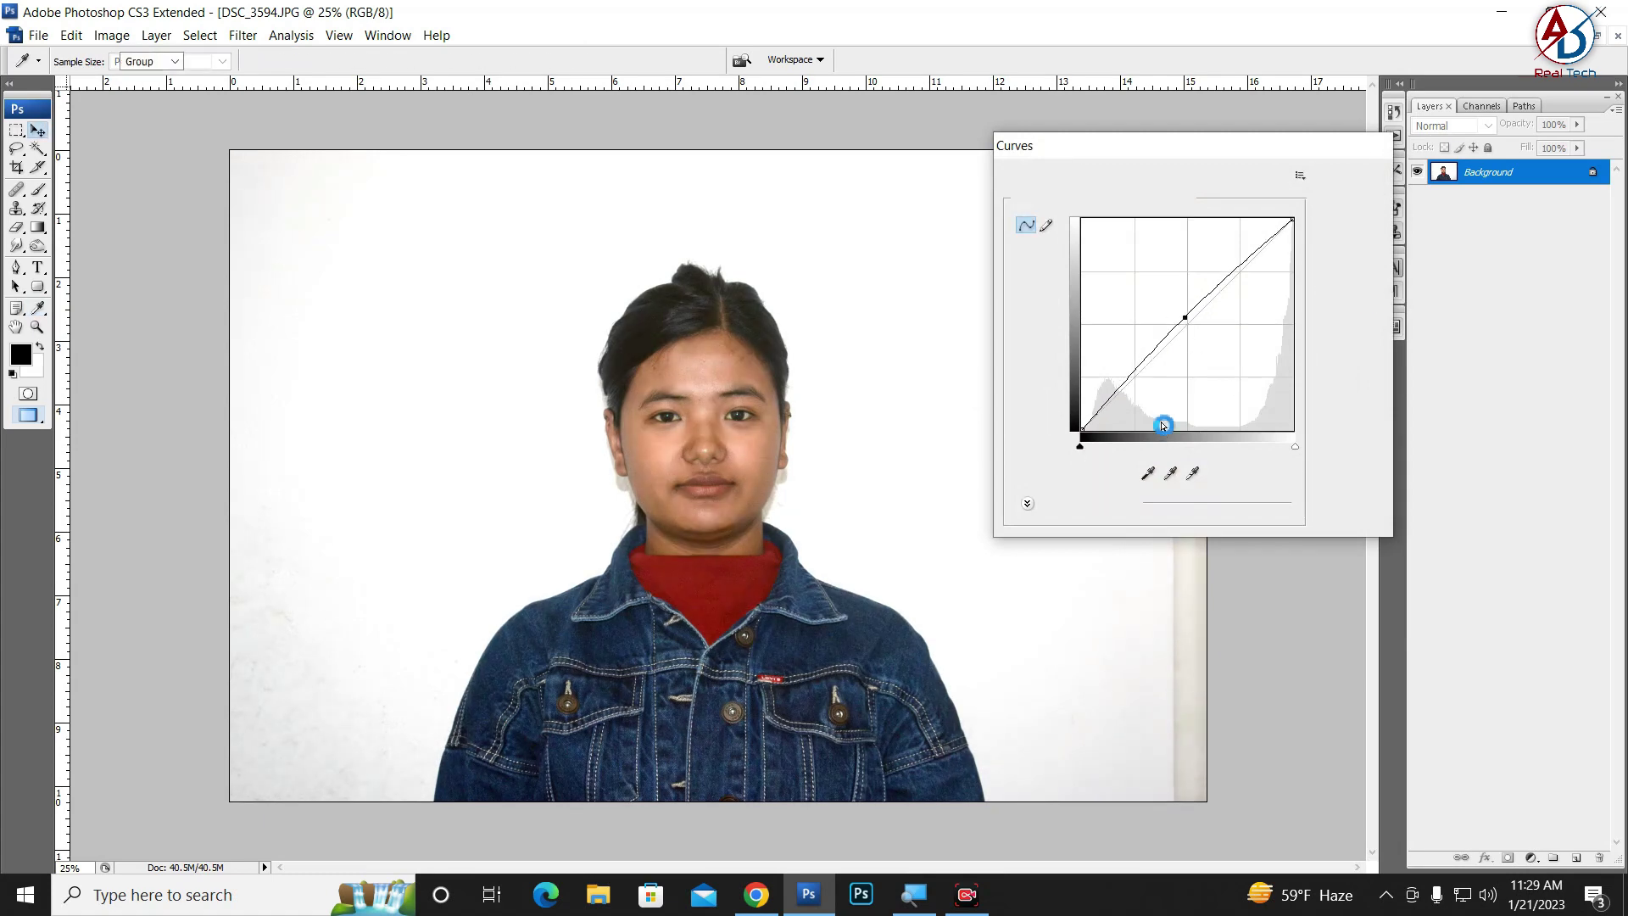
key("Return")
Step: Apply Selective Color to Reds: cyan −10, magenta −7, yellow +3, black −2
left_click(112, 34)
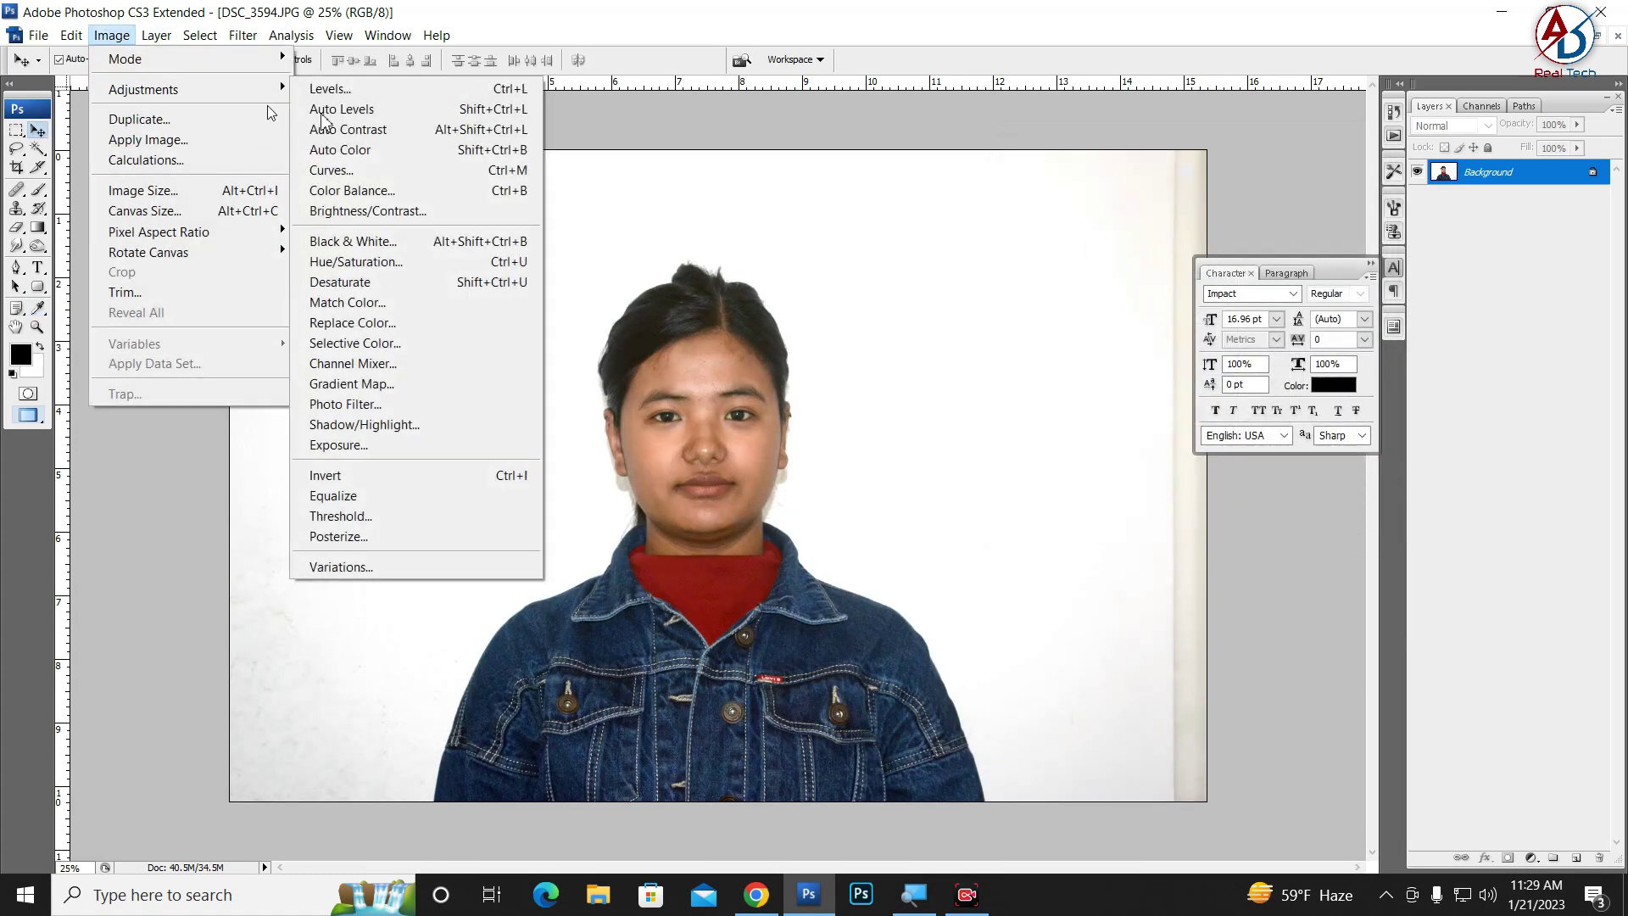
mouse_move(144, 89)
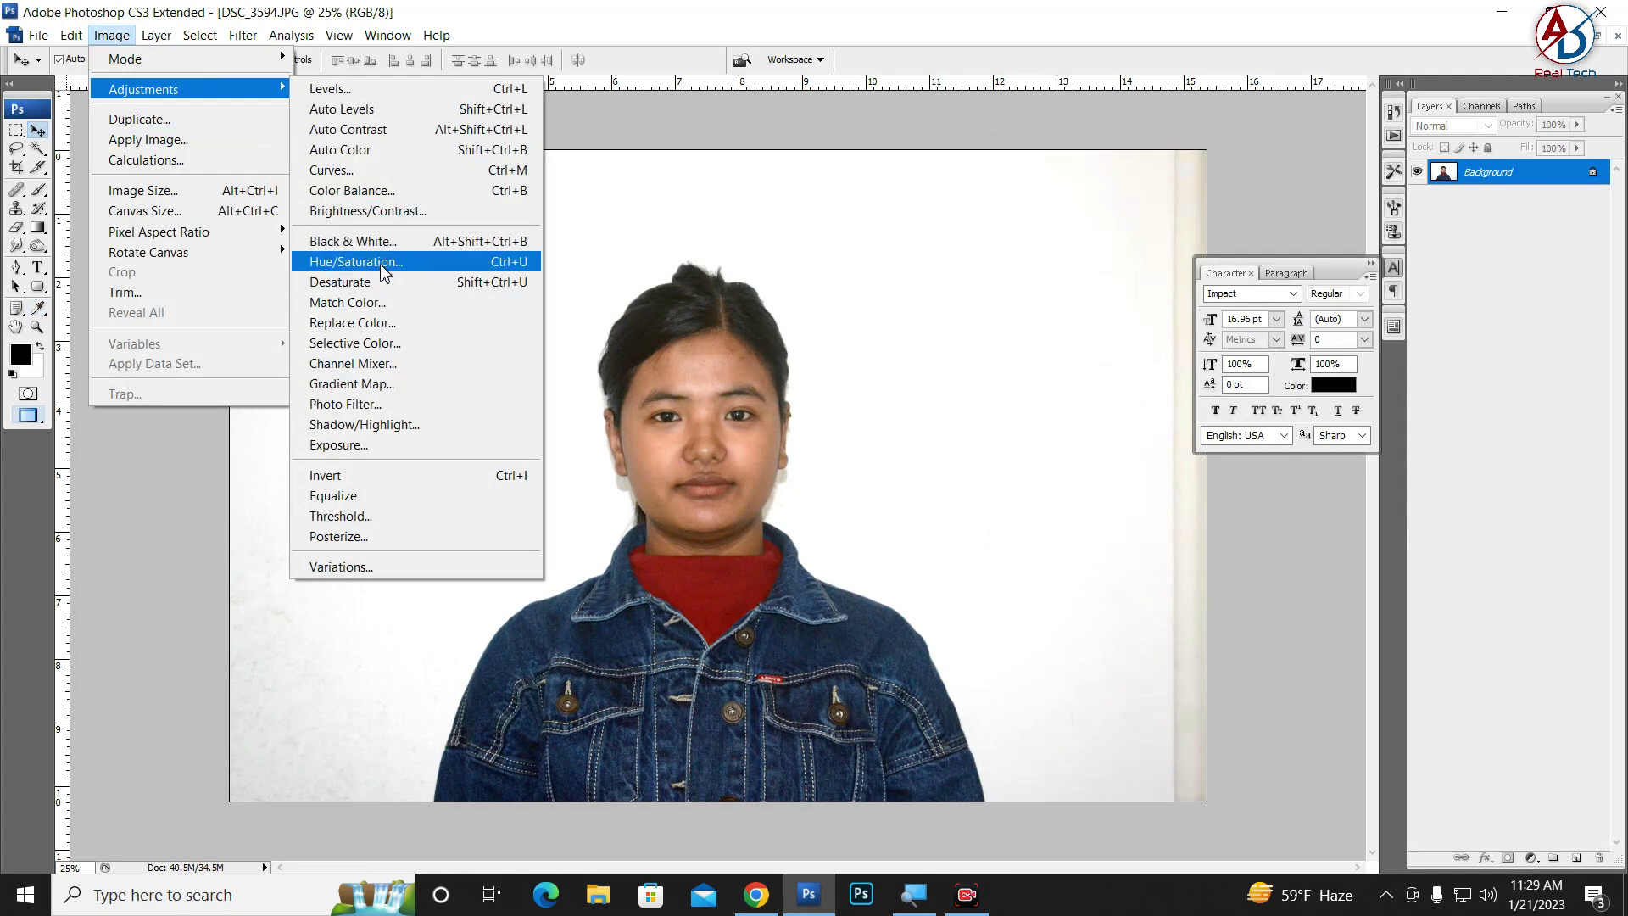
left_click(382, 343)
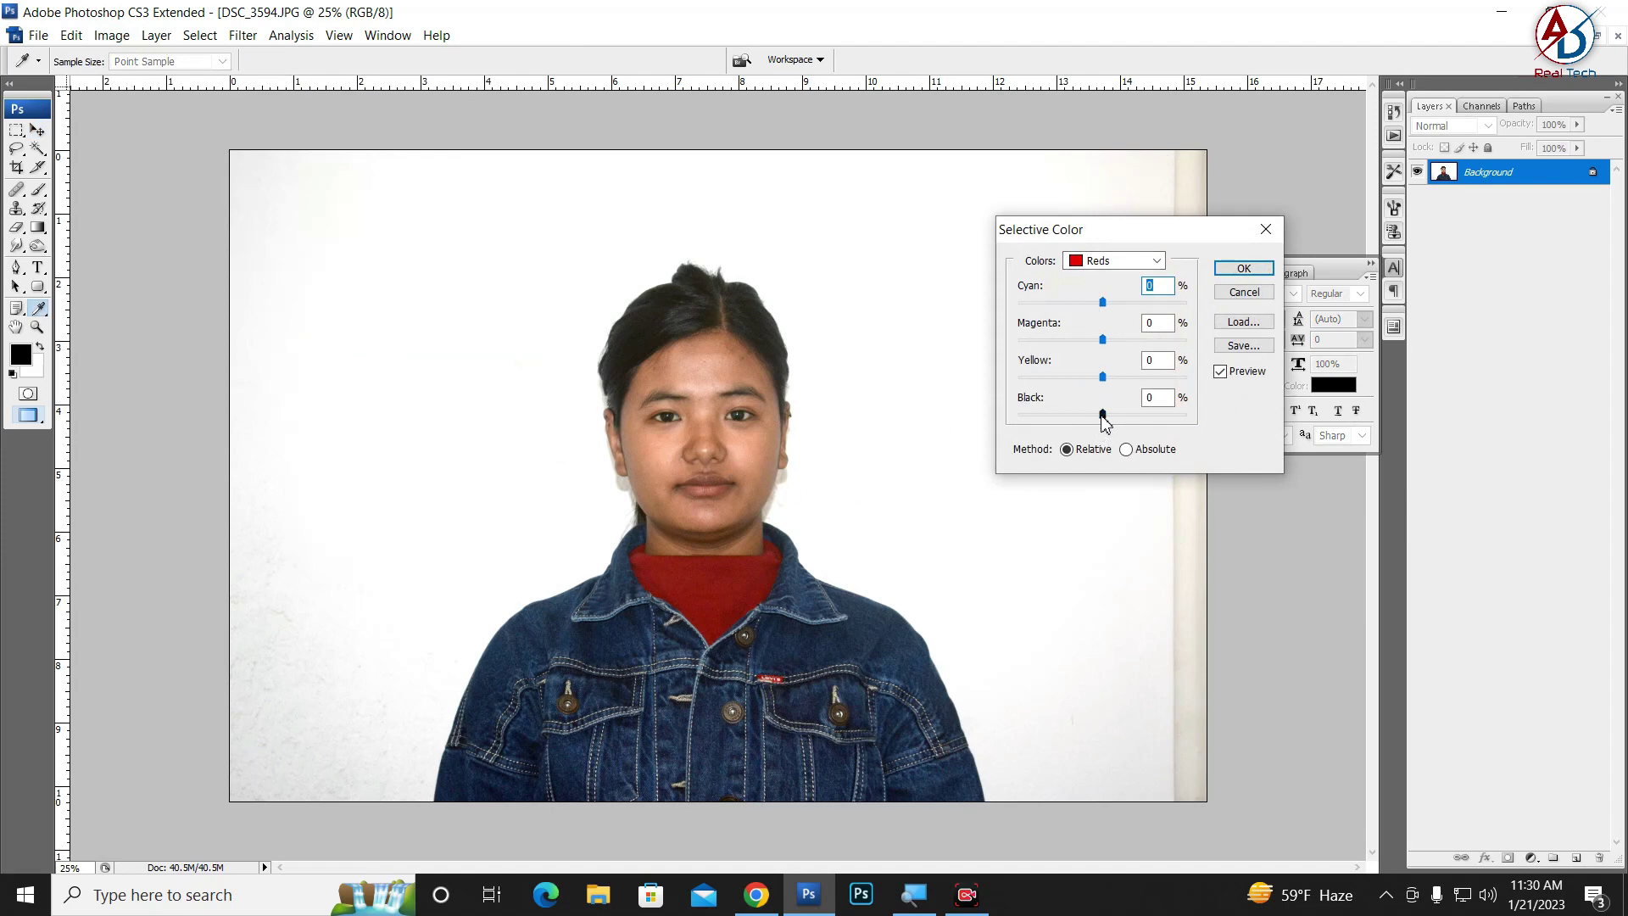
mouse_move(1102, 416)
left_mouse_down()
mouse_move(1123, 415)
mouse_move(1096, 415)
left_mouse_up()
left_click_drag(1098, 387, 1121, 389)
left_click_drag(1102, 343, 1083, 302)
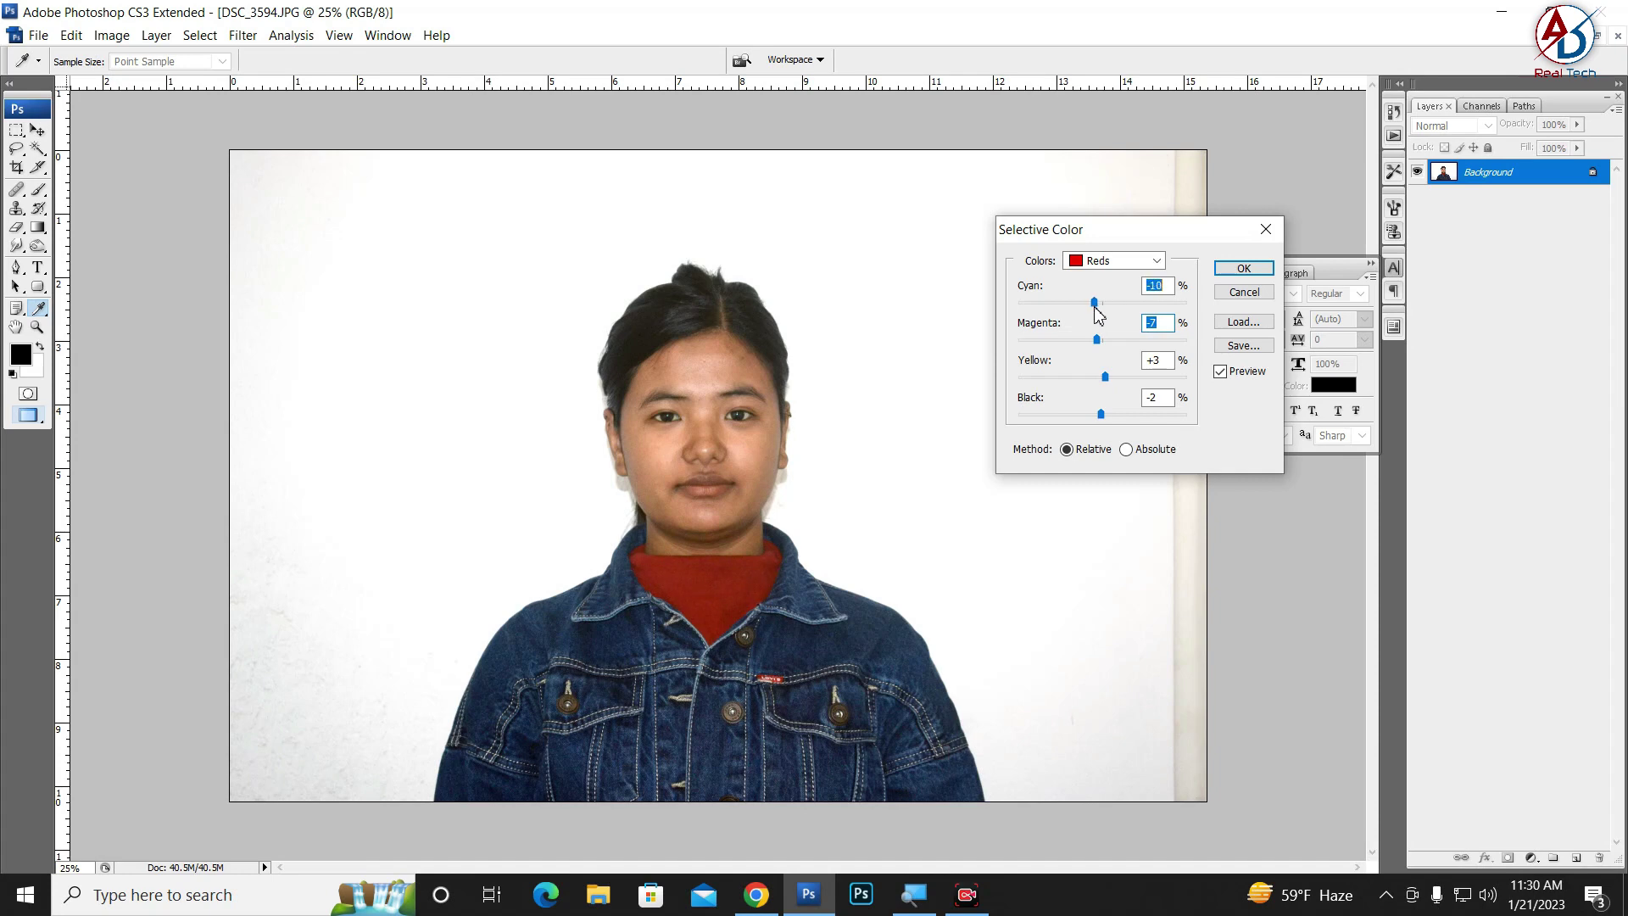
left_click(1243, 269)
key("v")
key("ctrl+0")
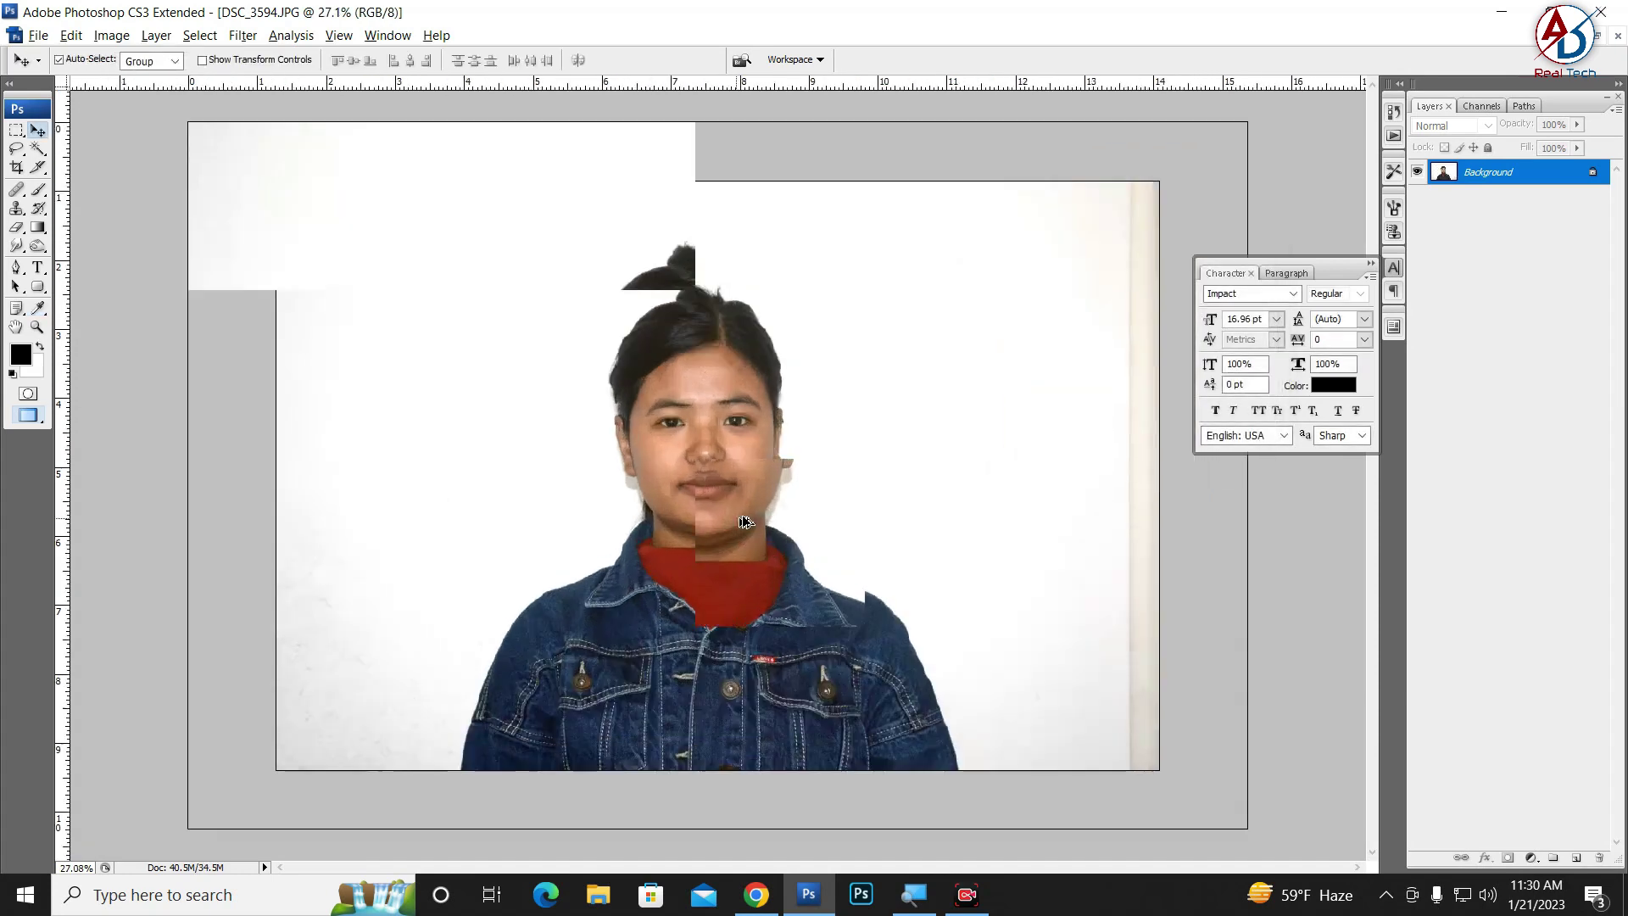
Step: Apply Imagenomic Portraiture with its Default preset to DSC_3594.JPG
left_click(242, 35)
mouse_move(278, 526)
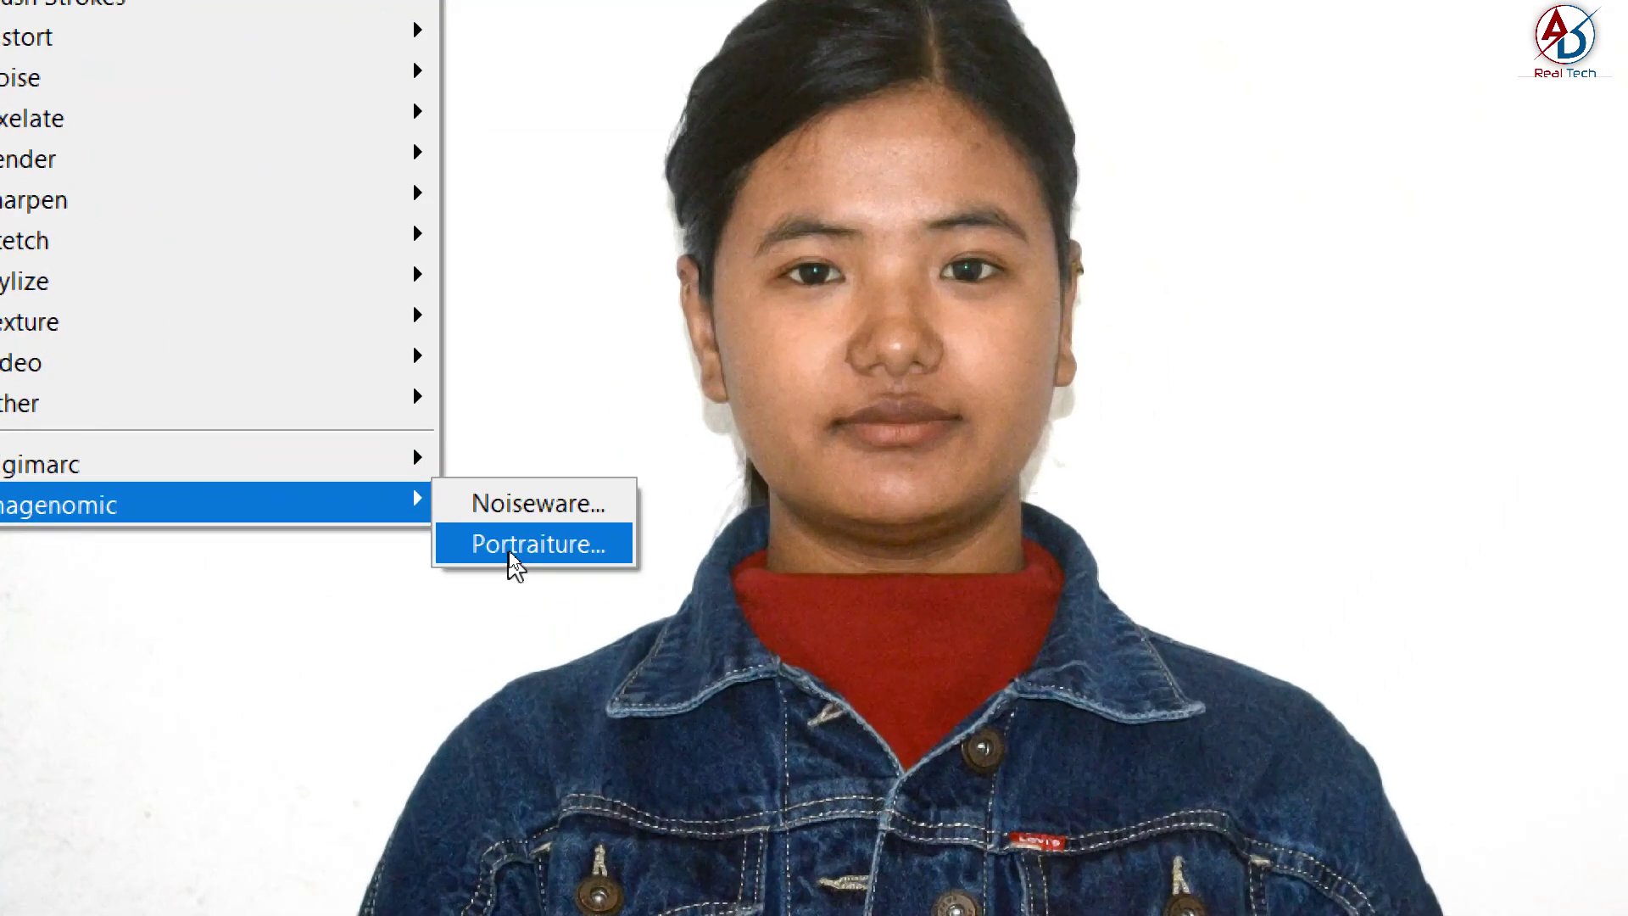
left_click(515, 547)
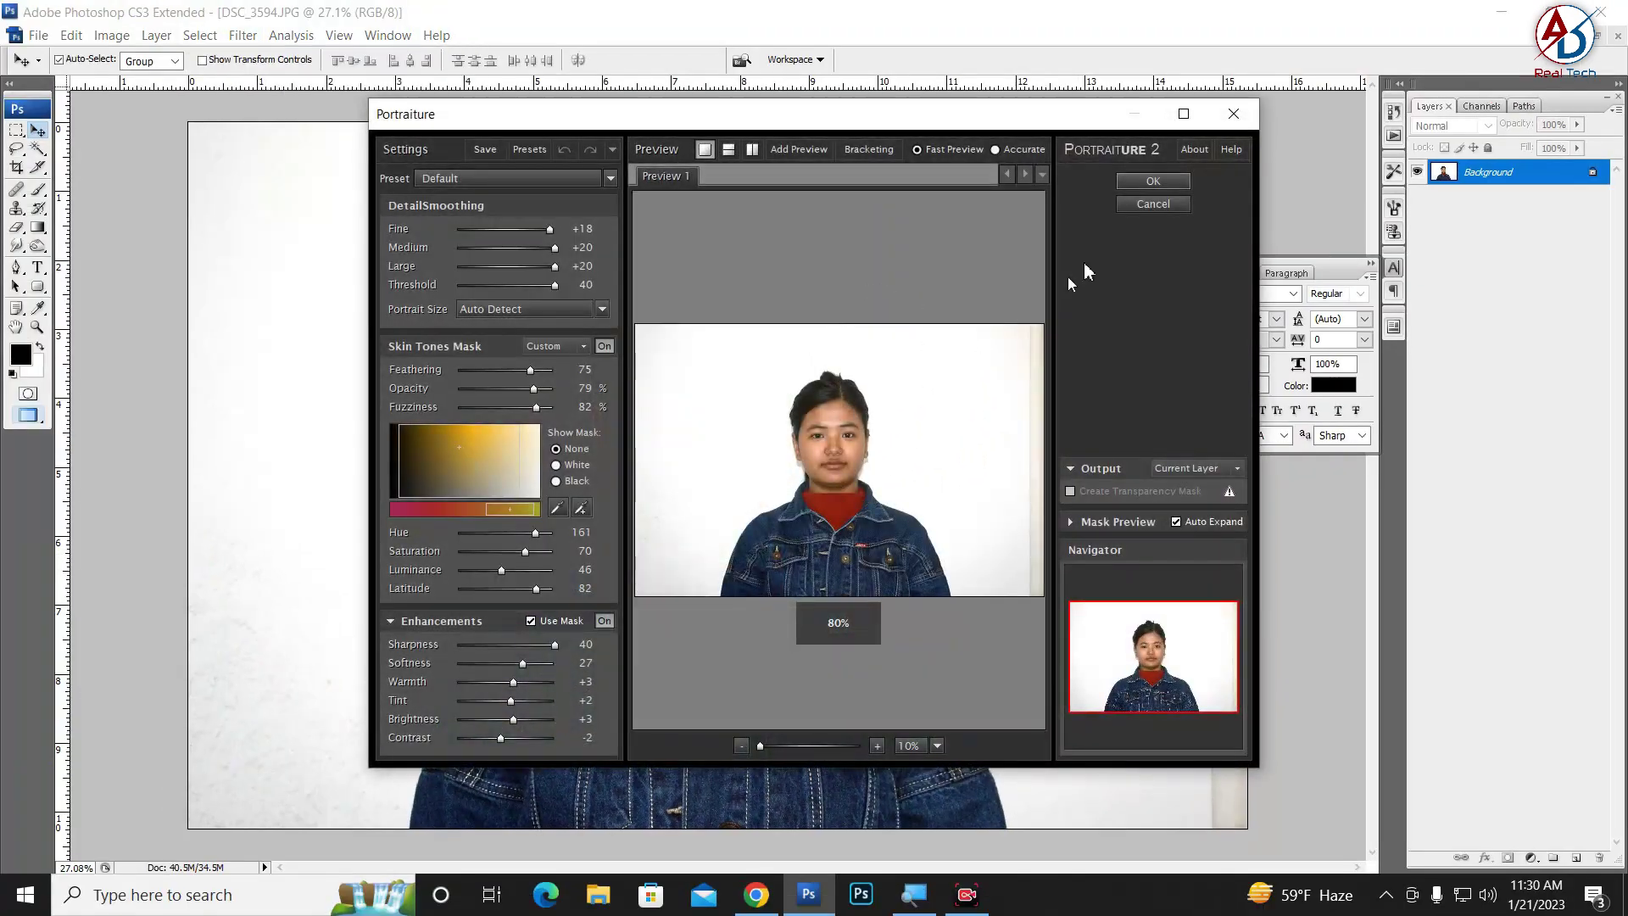
left_click(1153, 181)
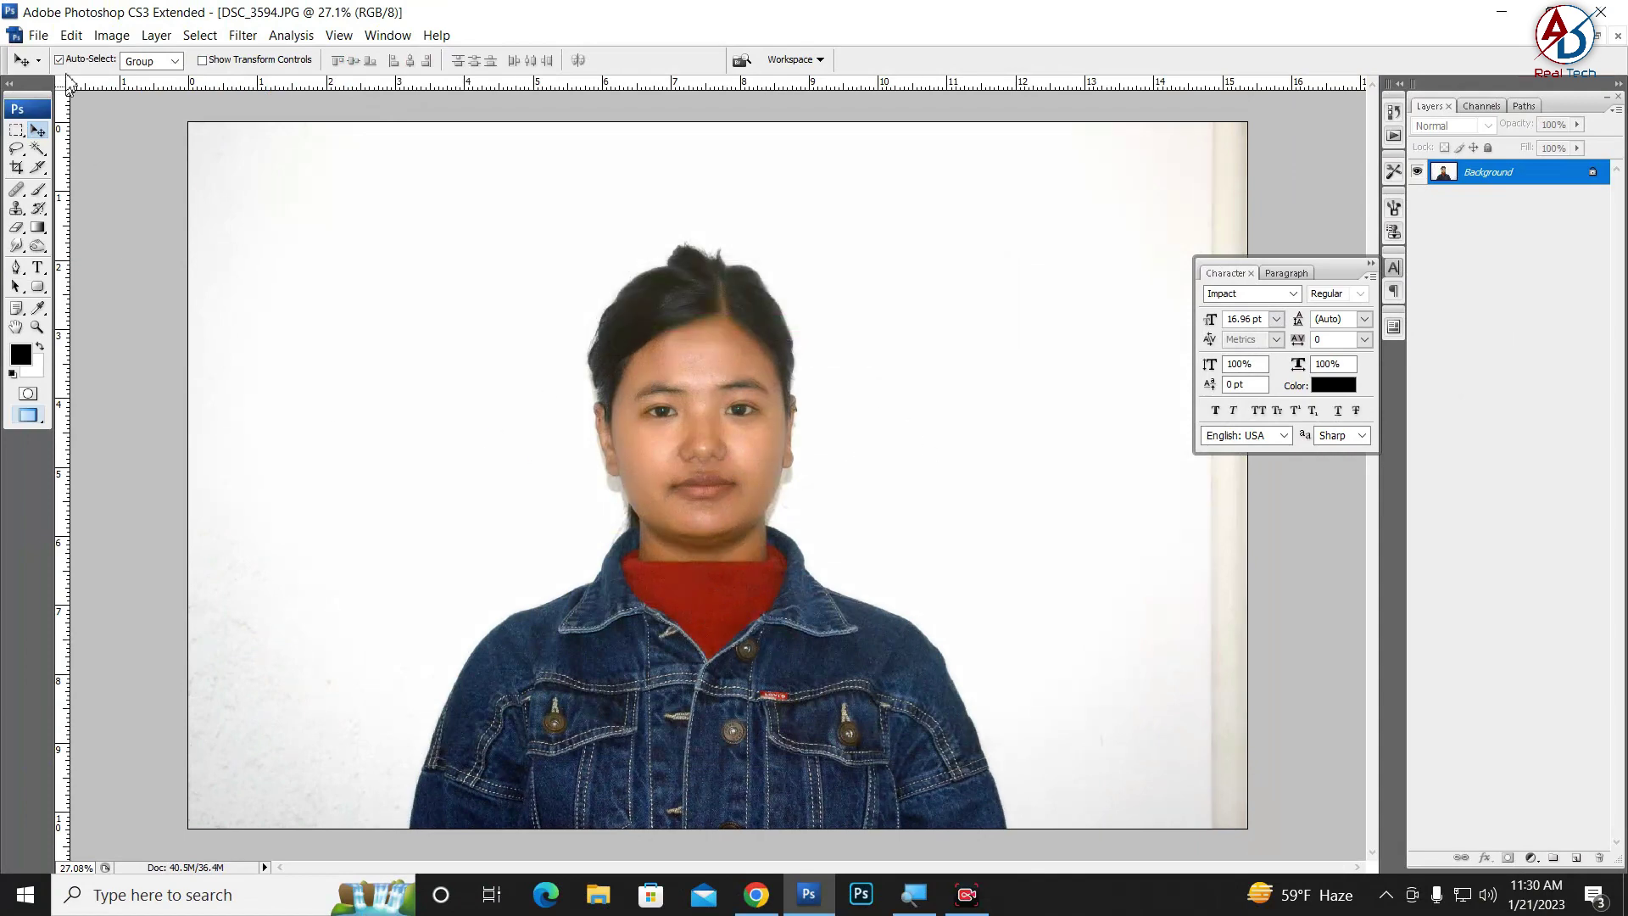
Step: Fade the Portraiture effect to 20% opacity and zoom around to check the result
left_click(71, 35)
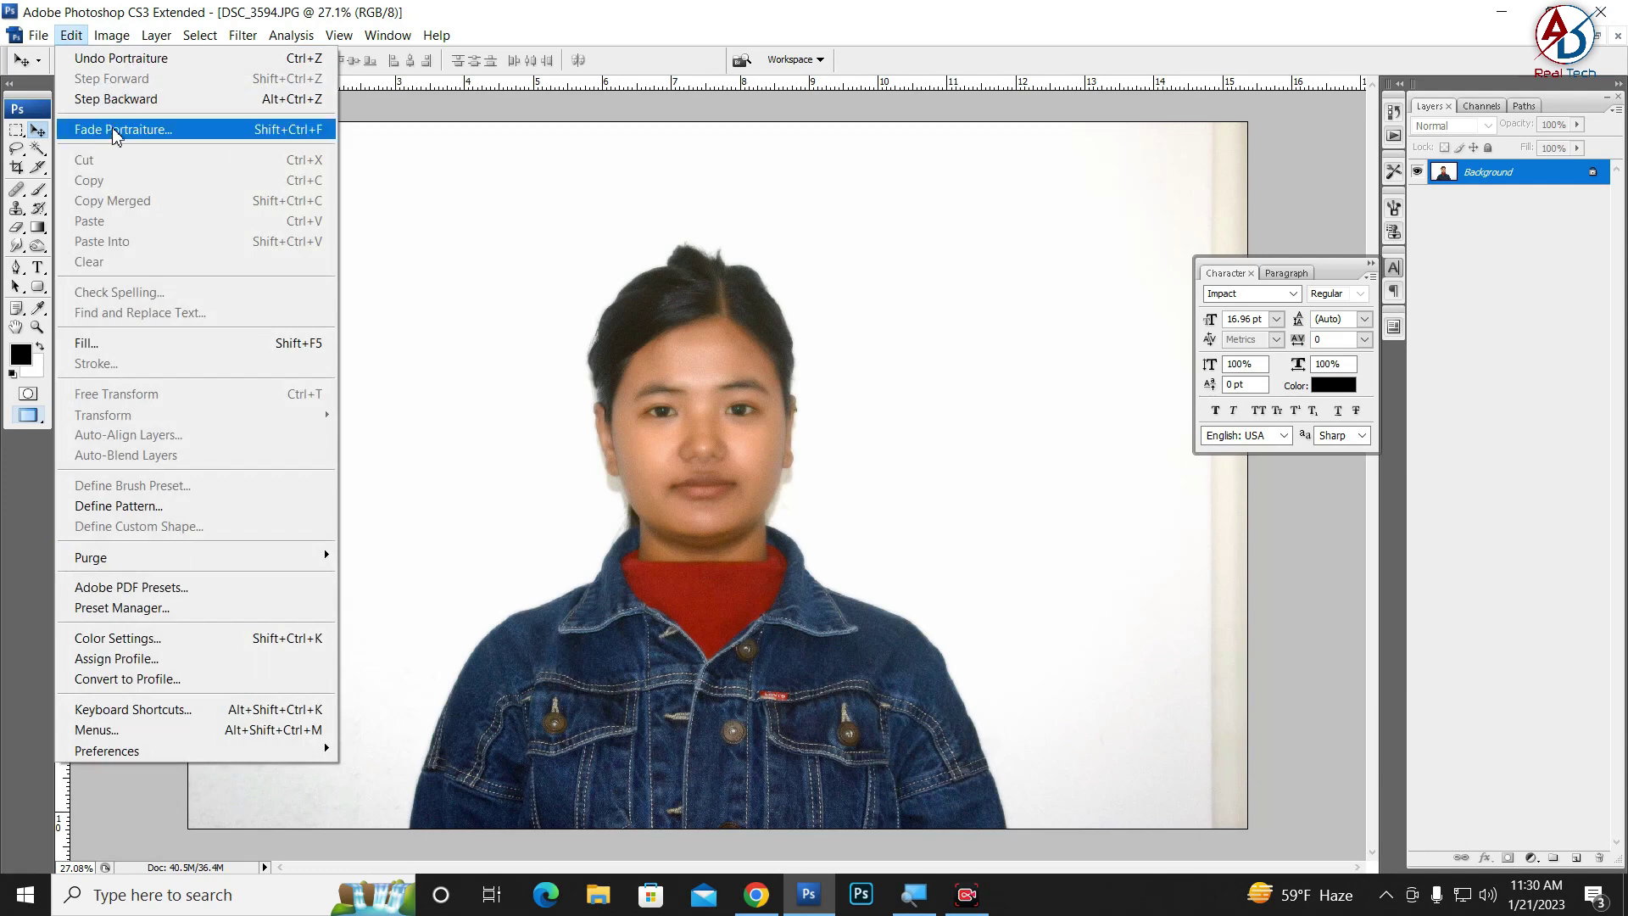
left_click(116, 131)
type("20")
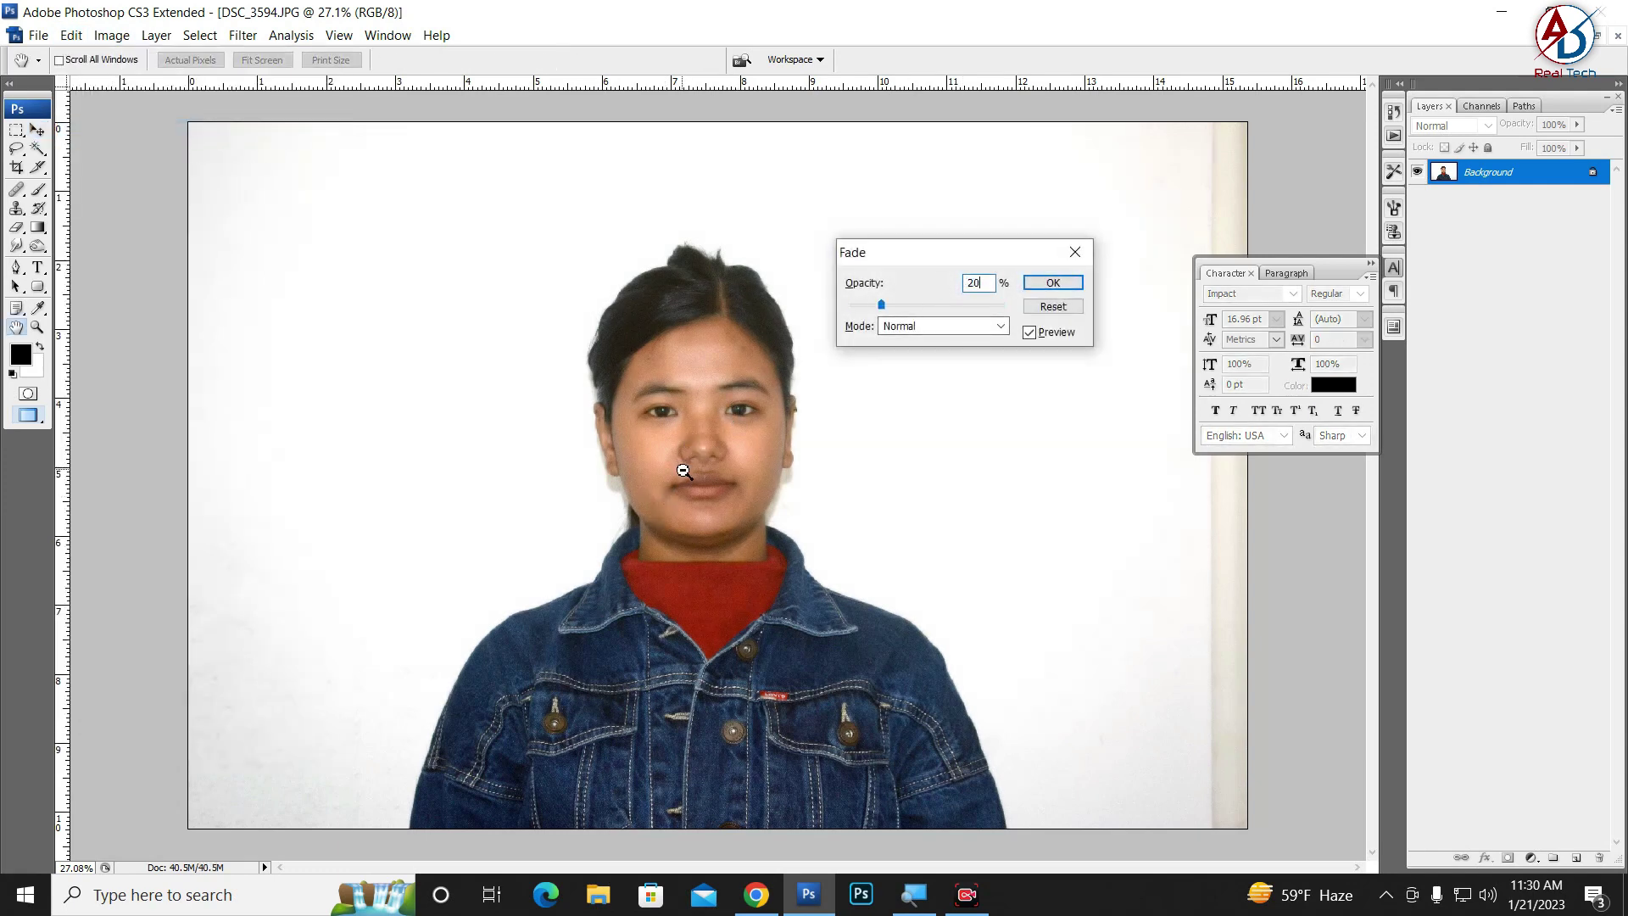
left_click(1053, 288)
key("v")
scroll(690, 472, "up", 3)
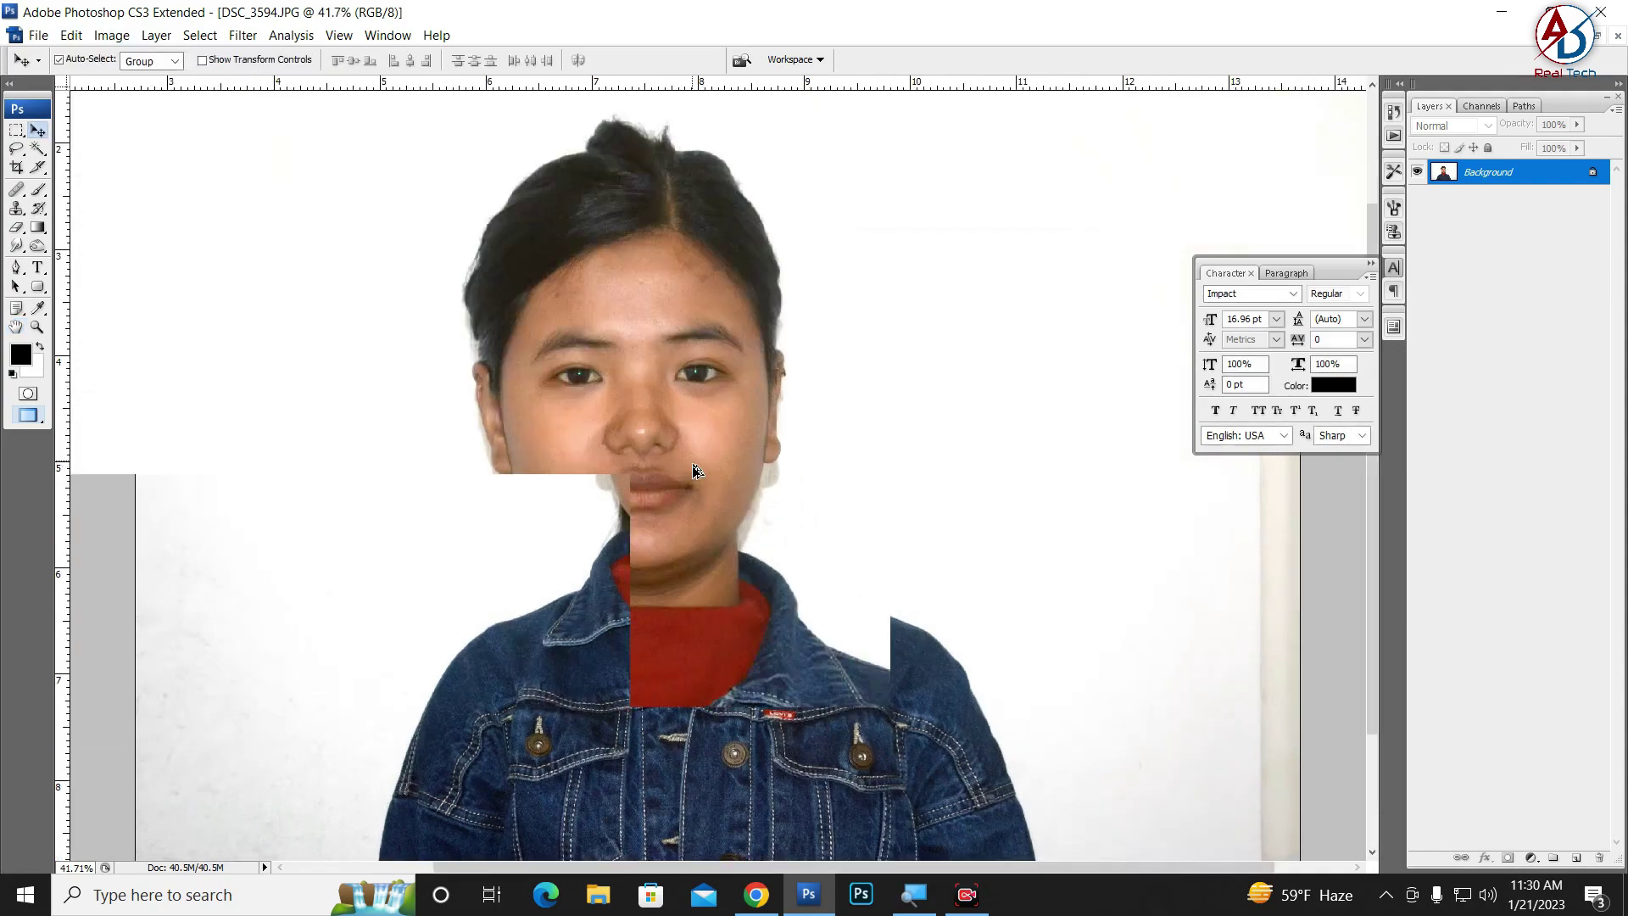
scroll(661, 484, "down", 3)
scroll(647, 666, "down", 2)
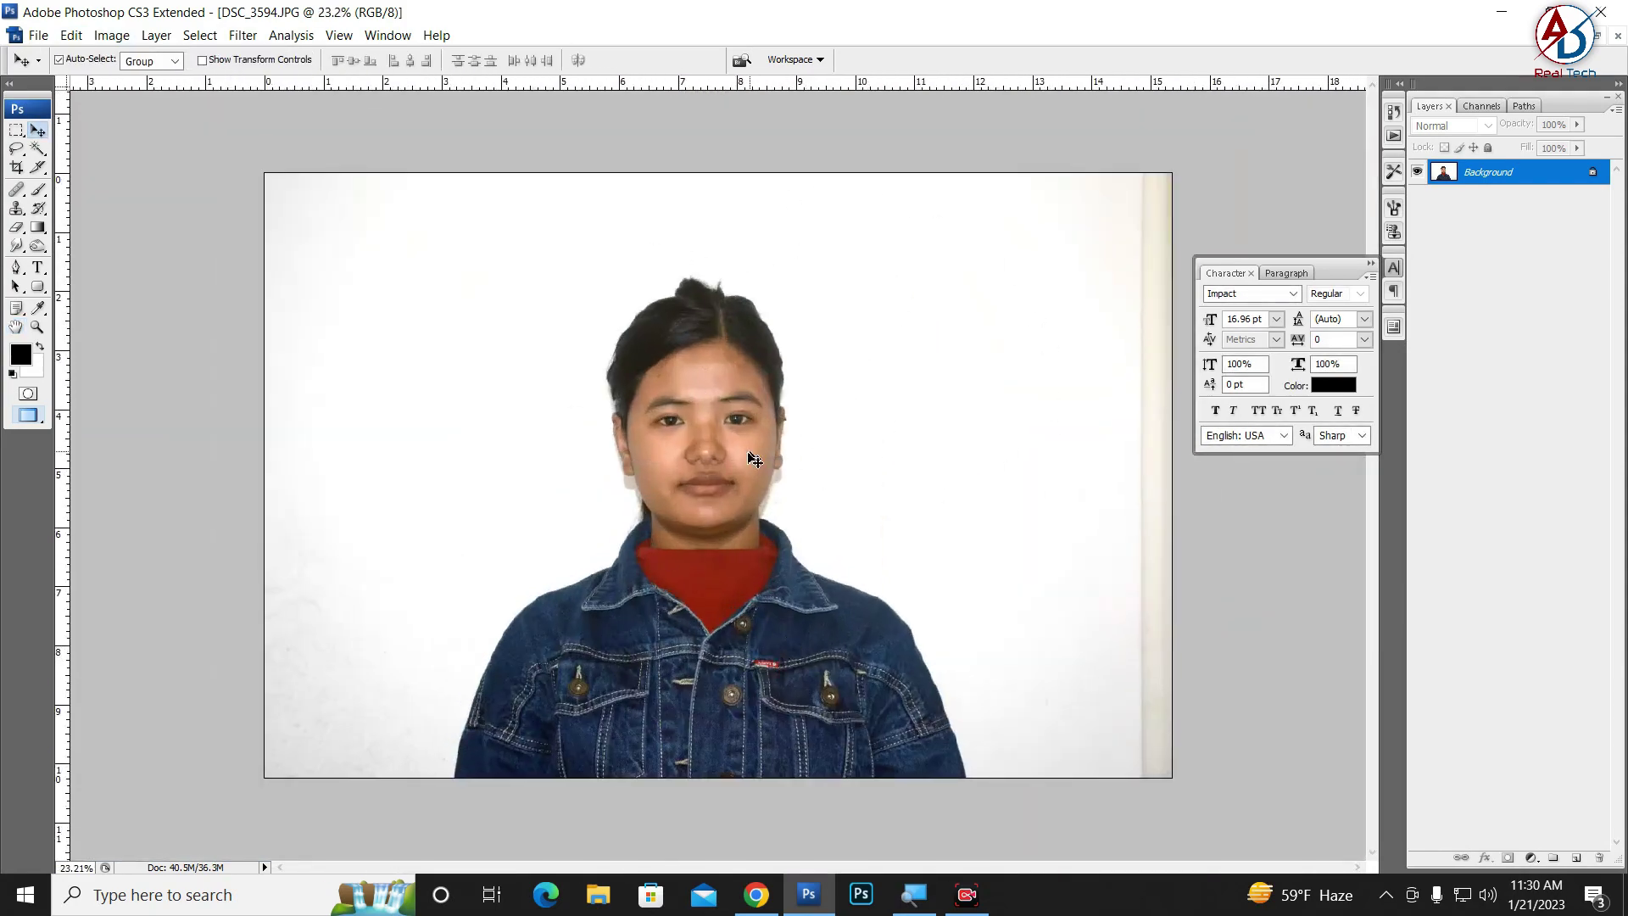
scroll(789, 457, "up", 2)
scroll(789, 462, "down", 2)
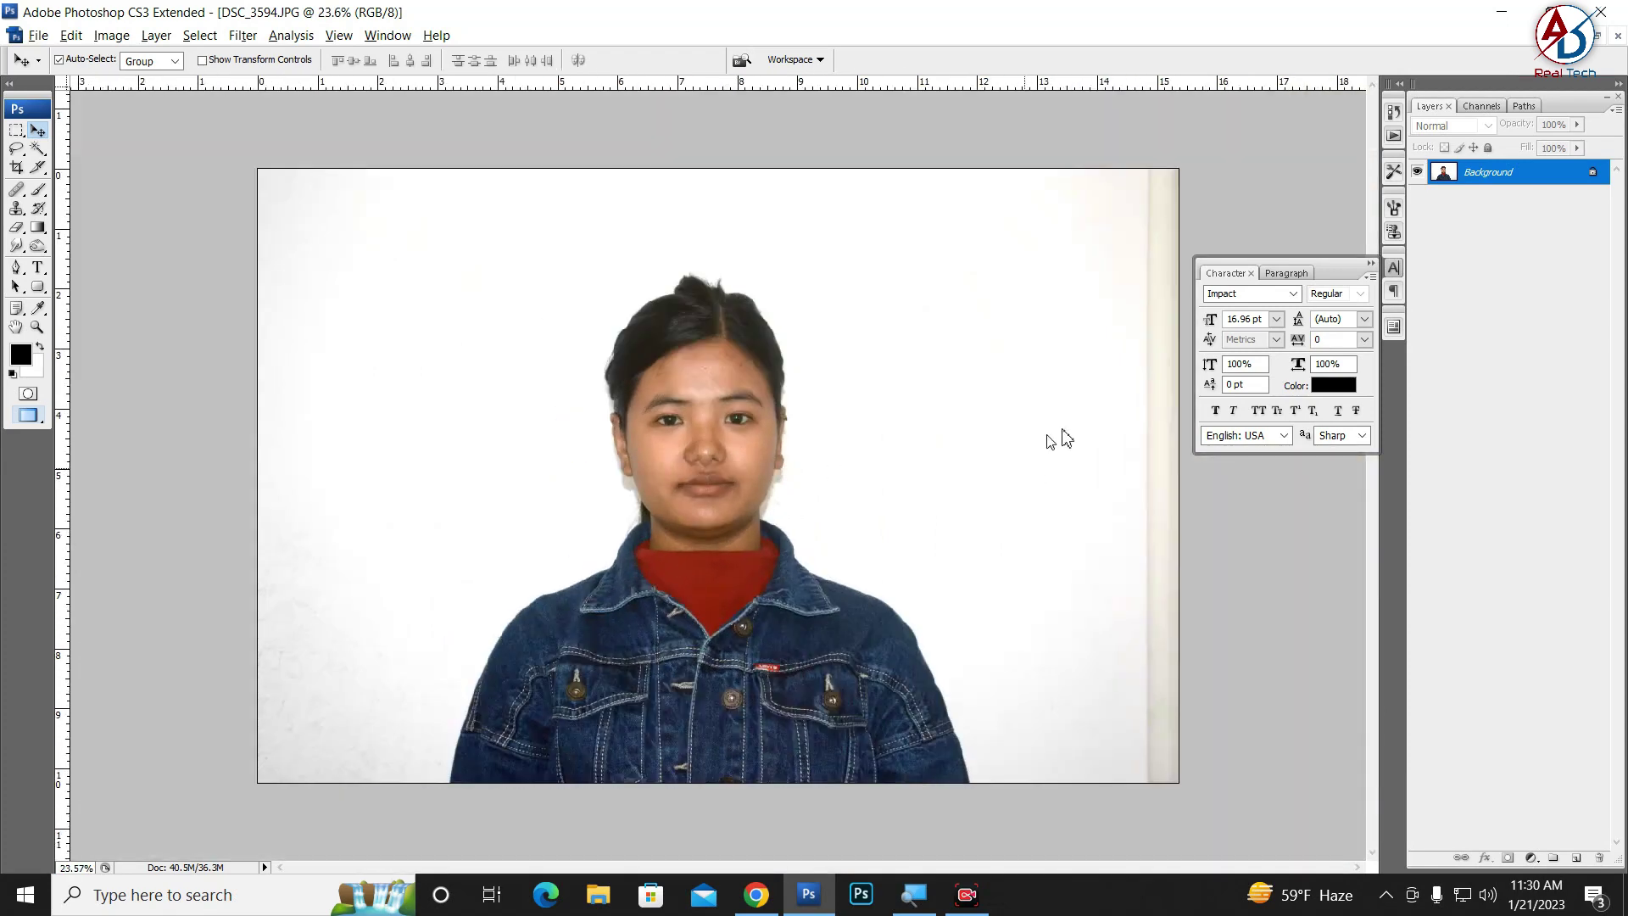
Step: Convert the Background to Layer 0 and Magic Wand-select the white backdrop and right-edge strip
double_click(1530, 182)
left_click(956, 288)
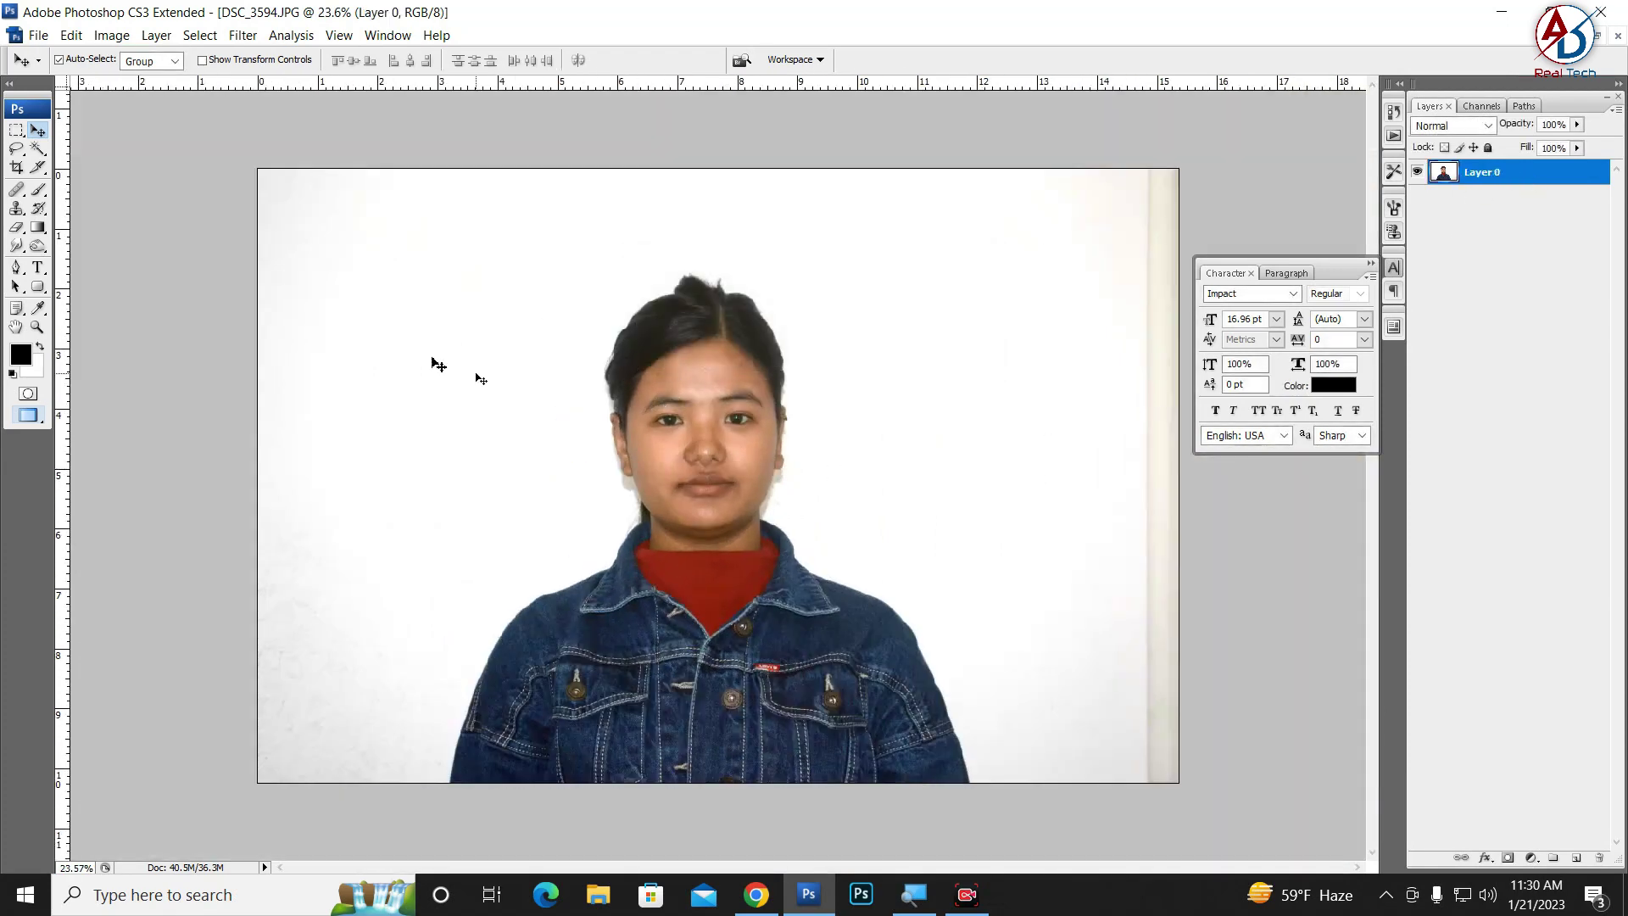
left_click(38, 148)
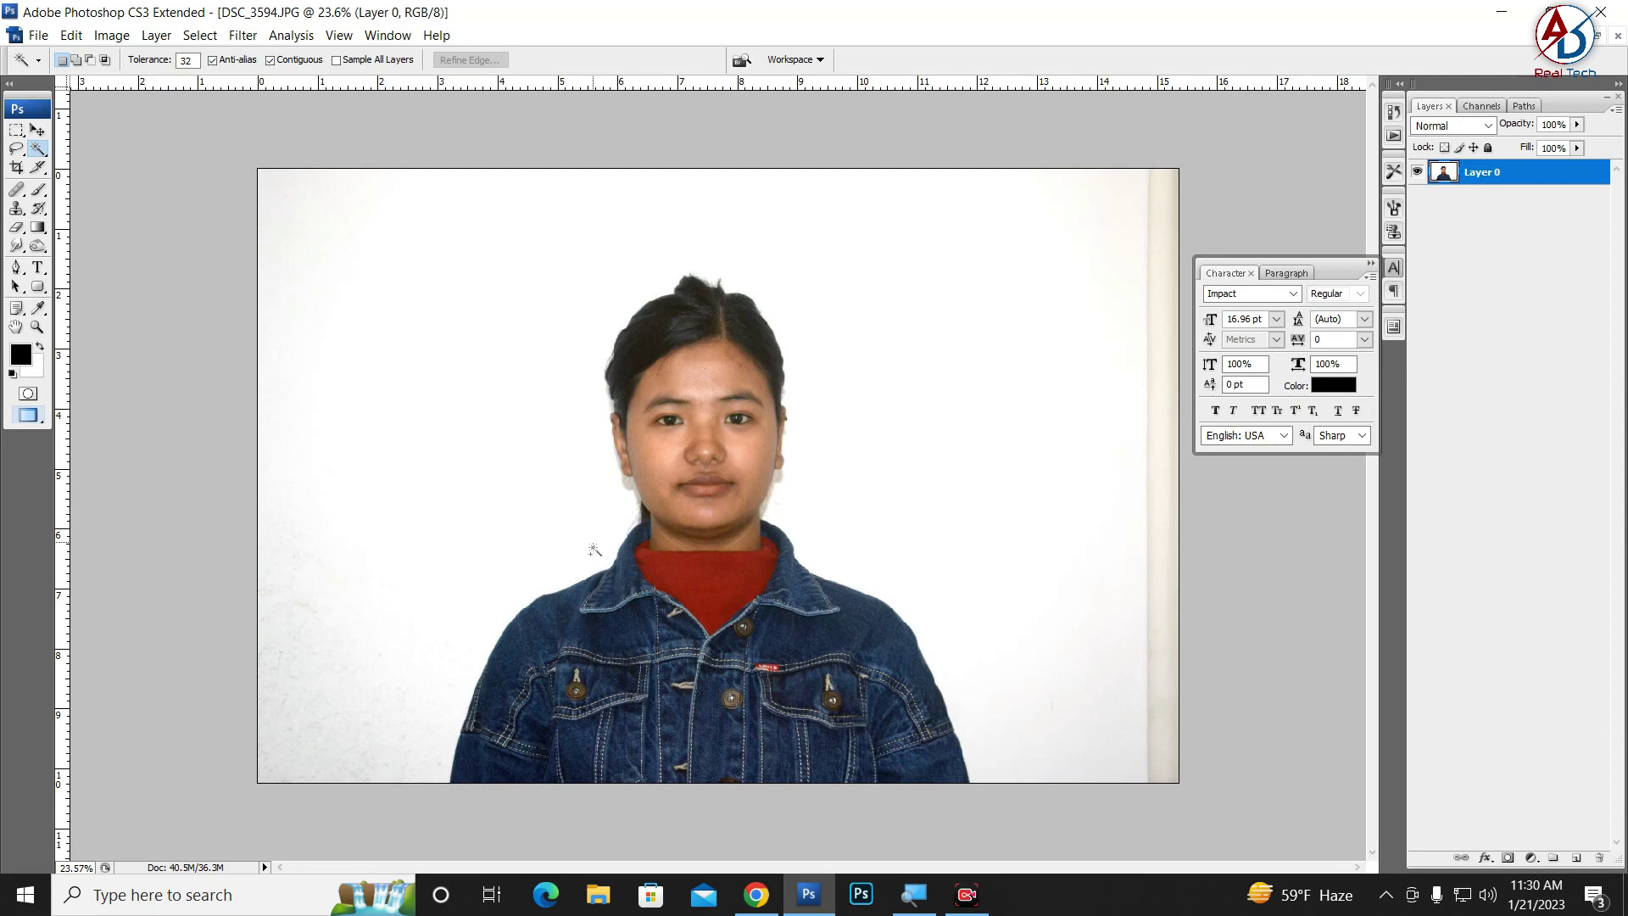
left_click(285, 754, "shift")
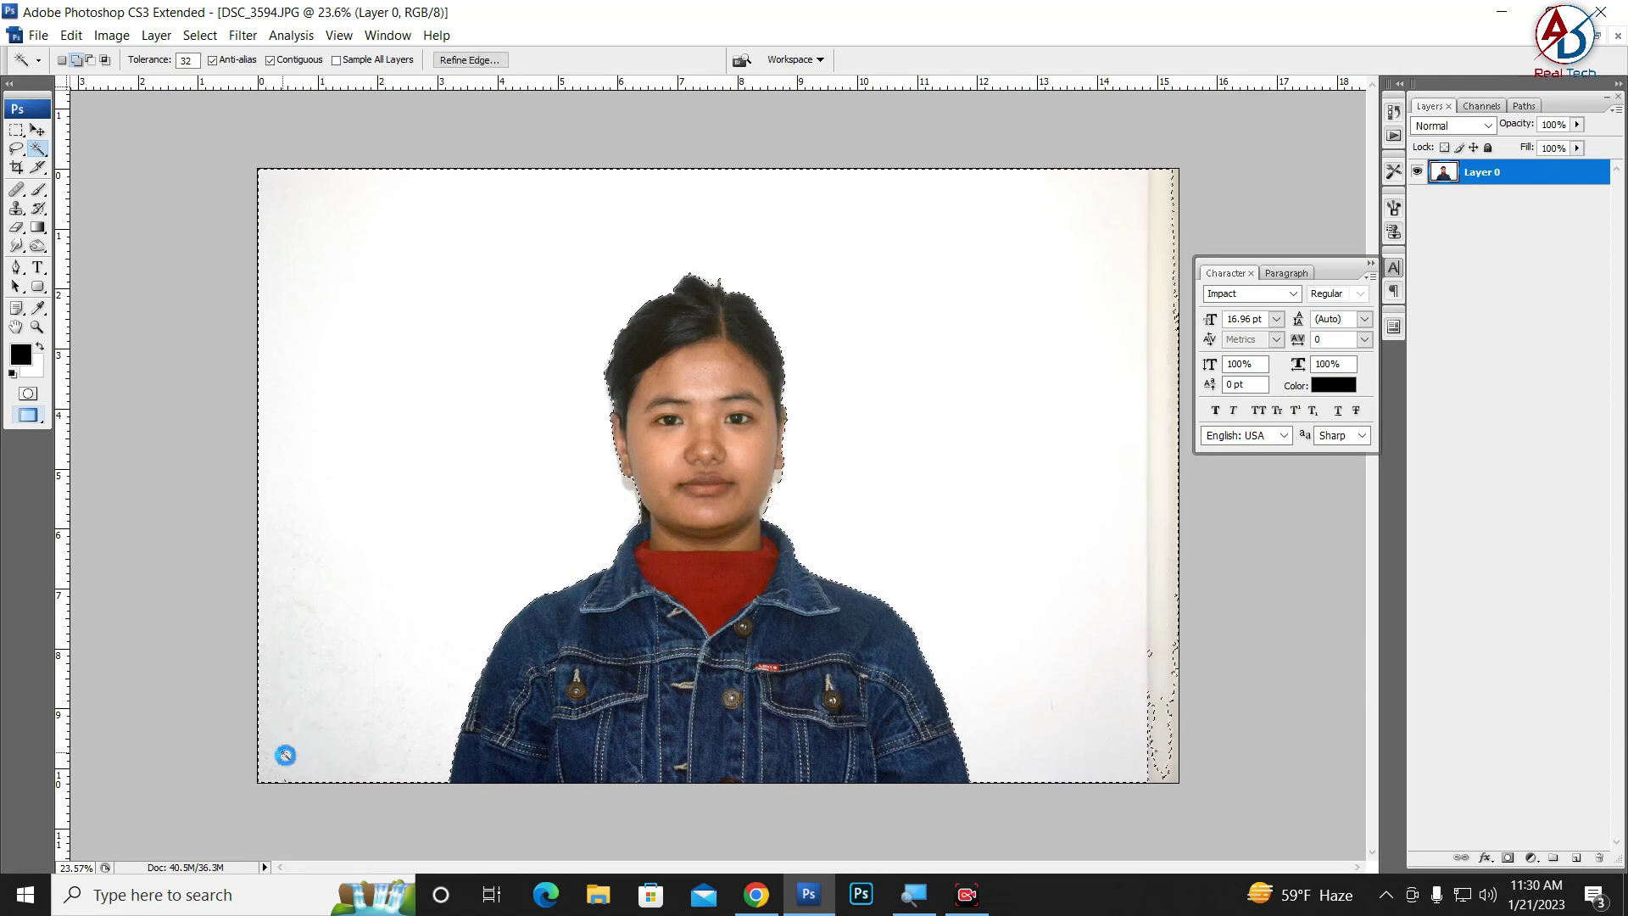
left_click(1144, 742, "shift")
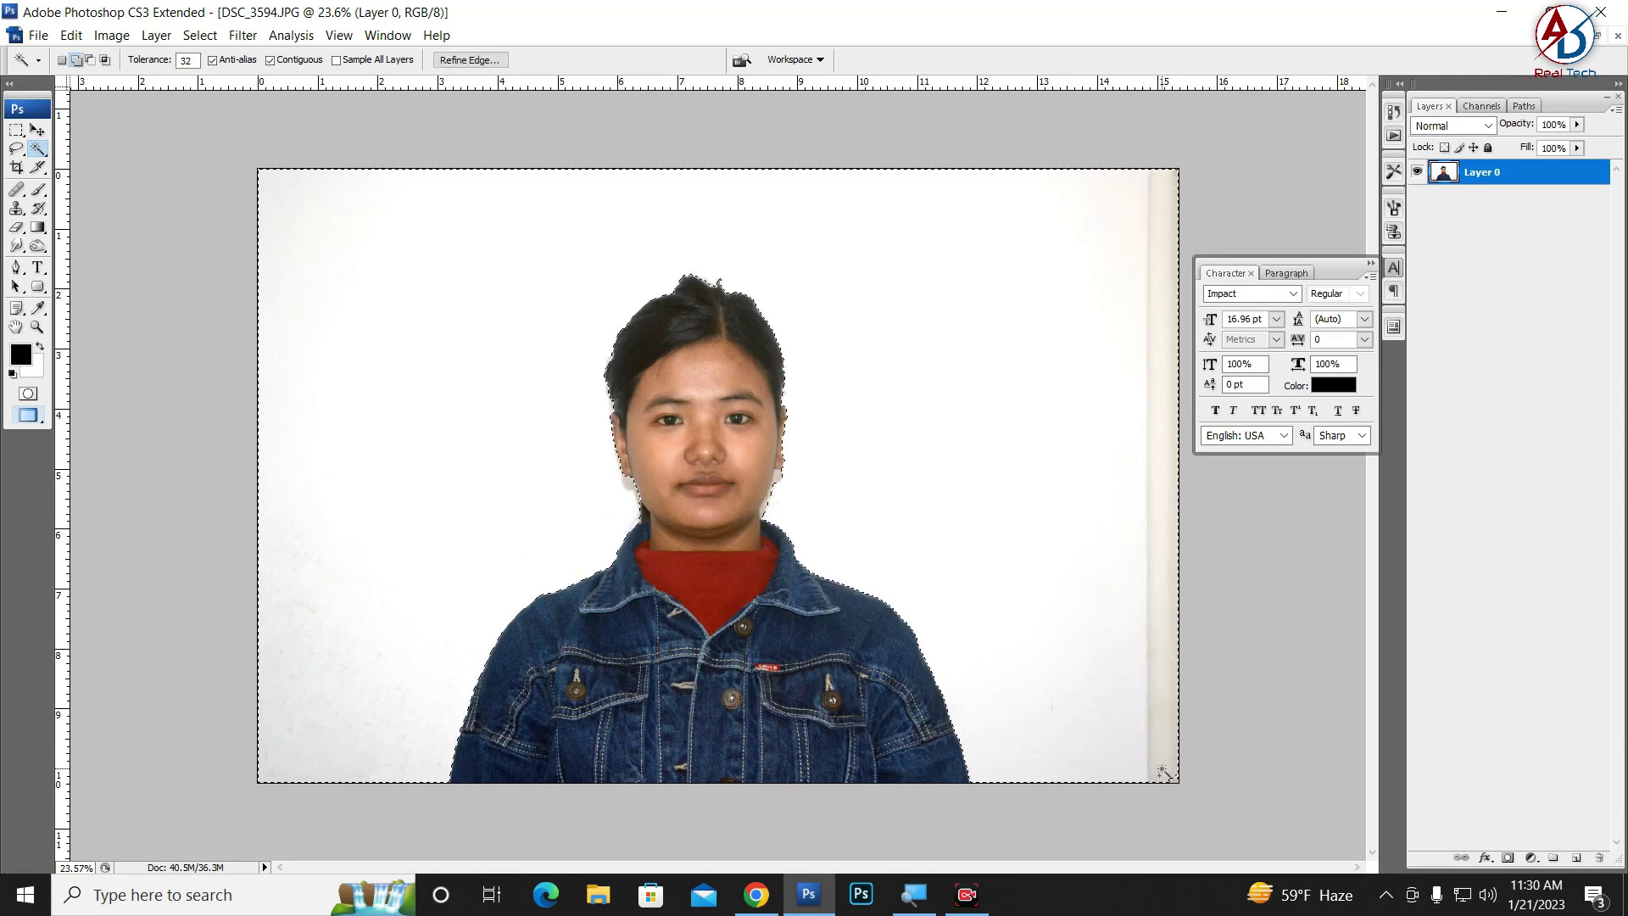
scroll(805, 538, "up", 5)
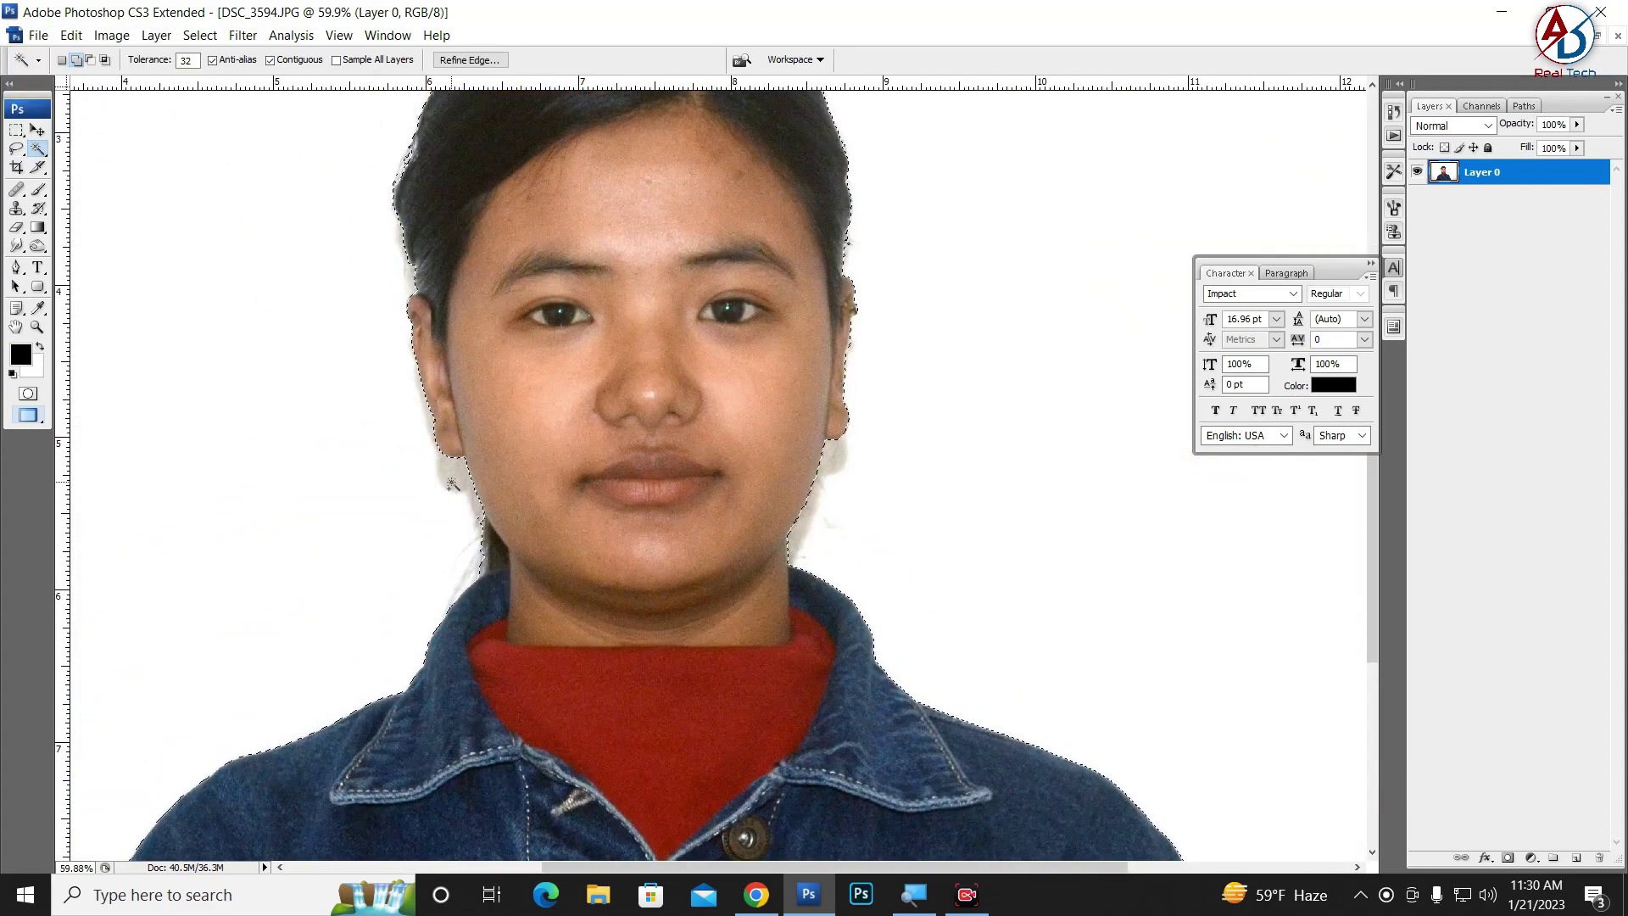
left_click_drag(433, 437, 433, 472)
scroll(934, 571, "down", 2)
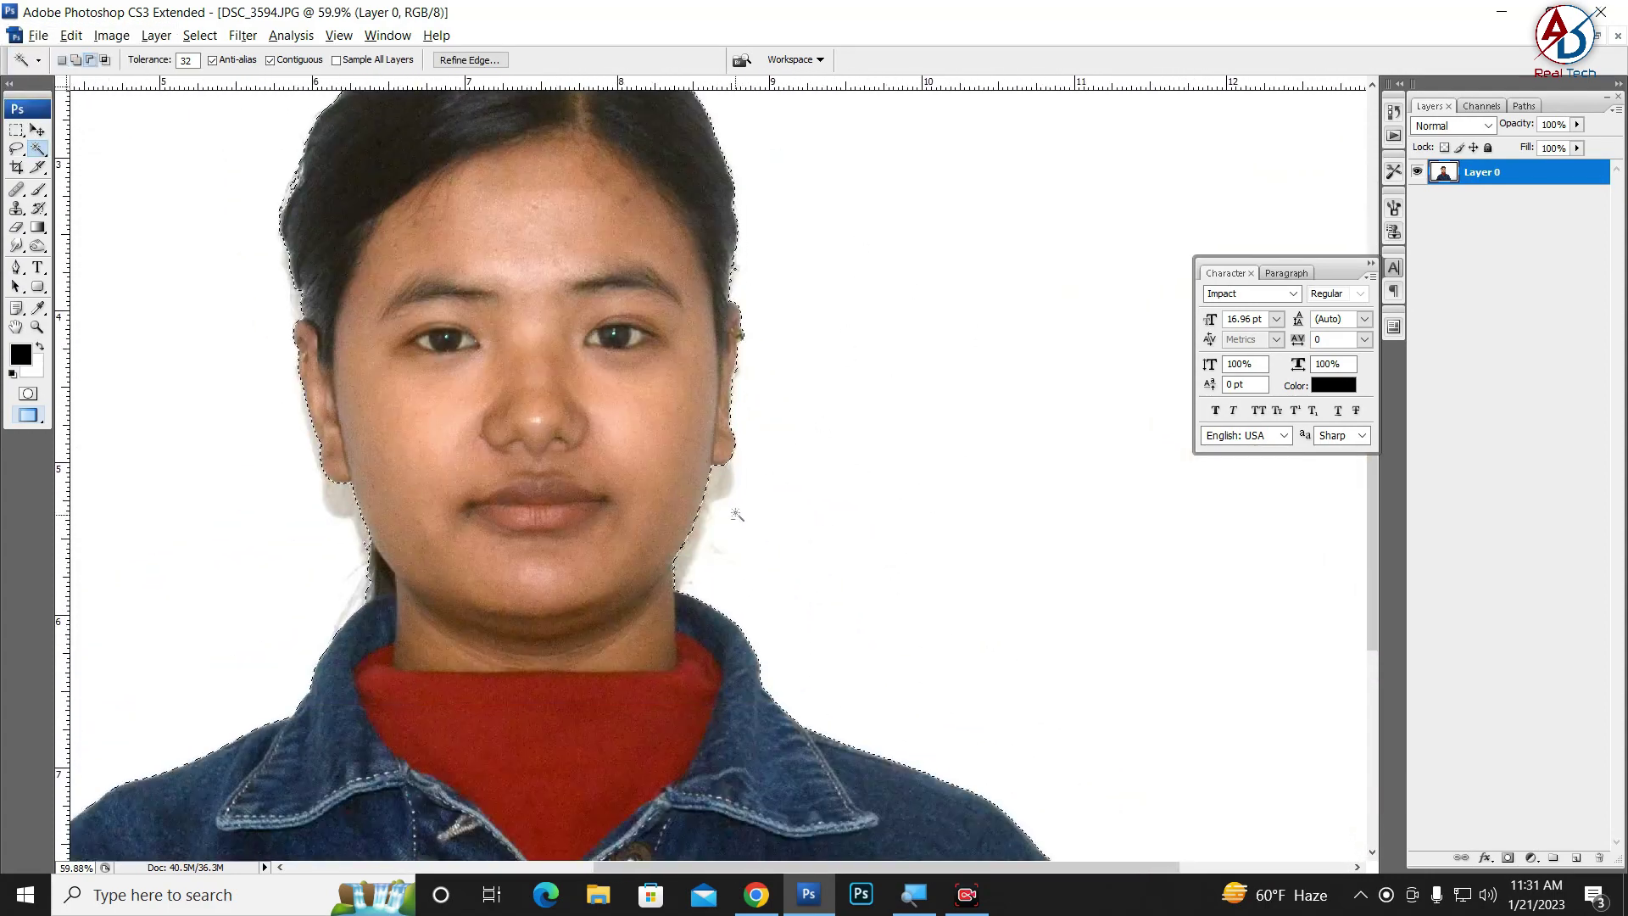
scroll(837, 486, "down", 3)
Step: Feather the selection by 1 pixel and add a layer mask hiding the white backdrop
right_click(832, 483)
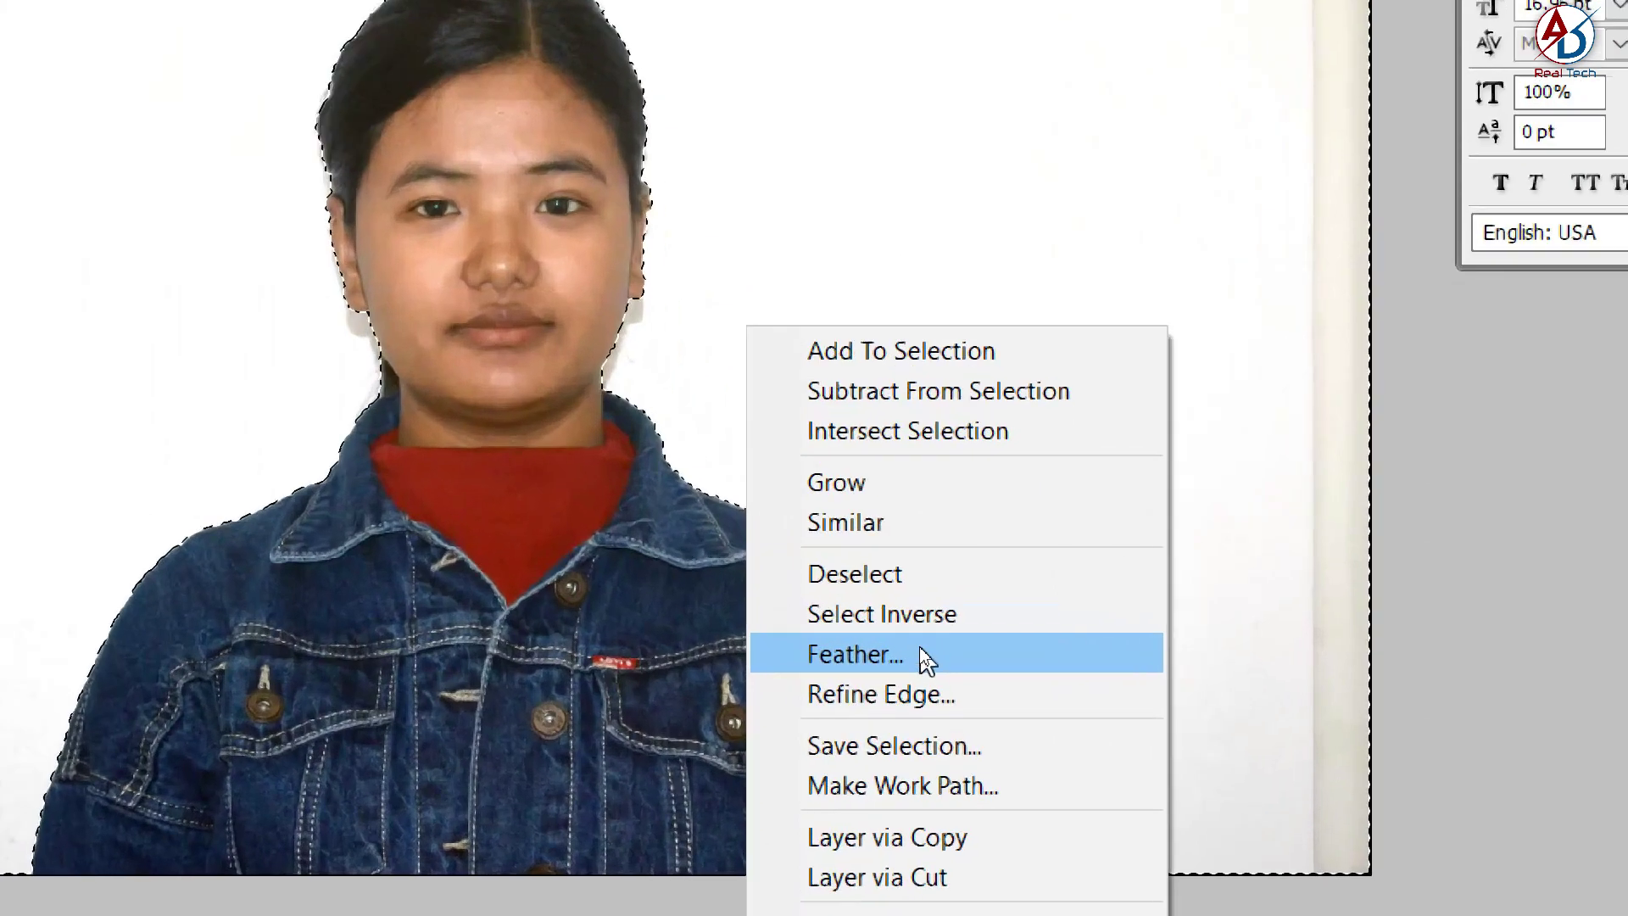
left_click(922, 650)
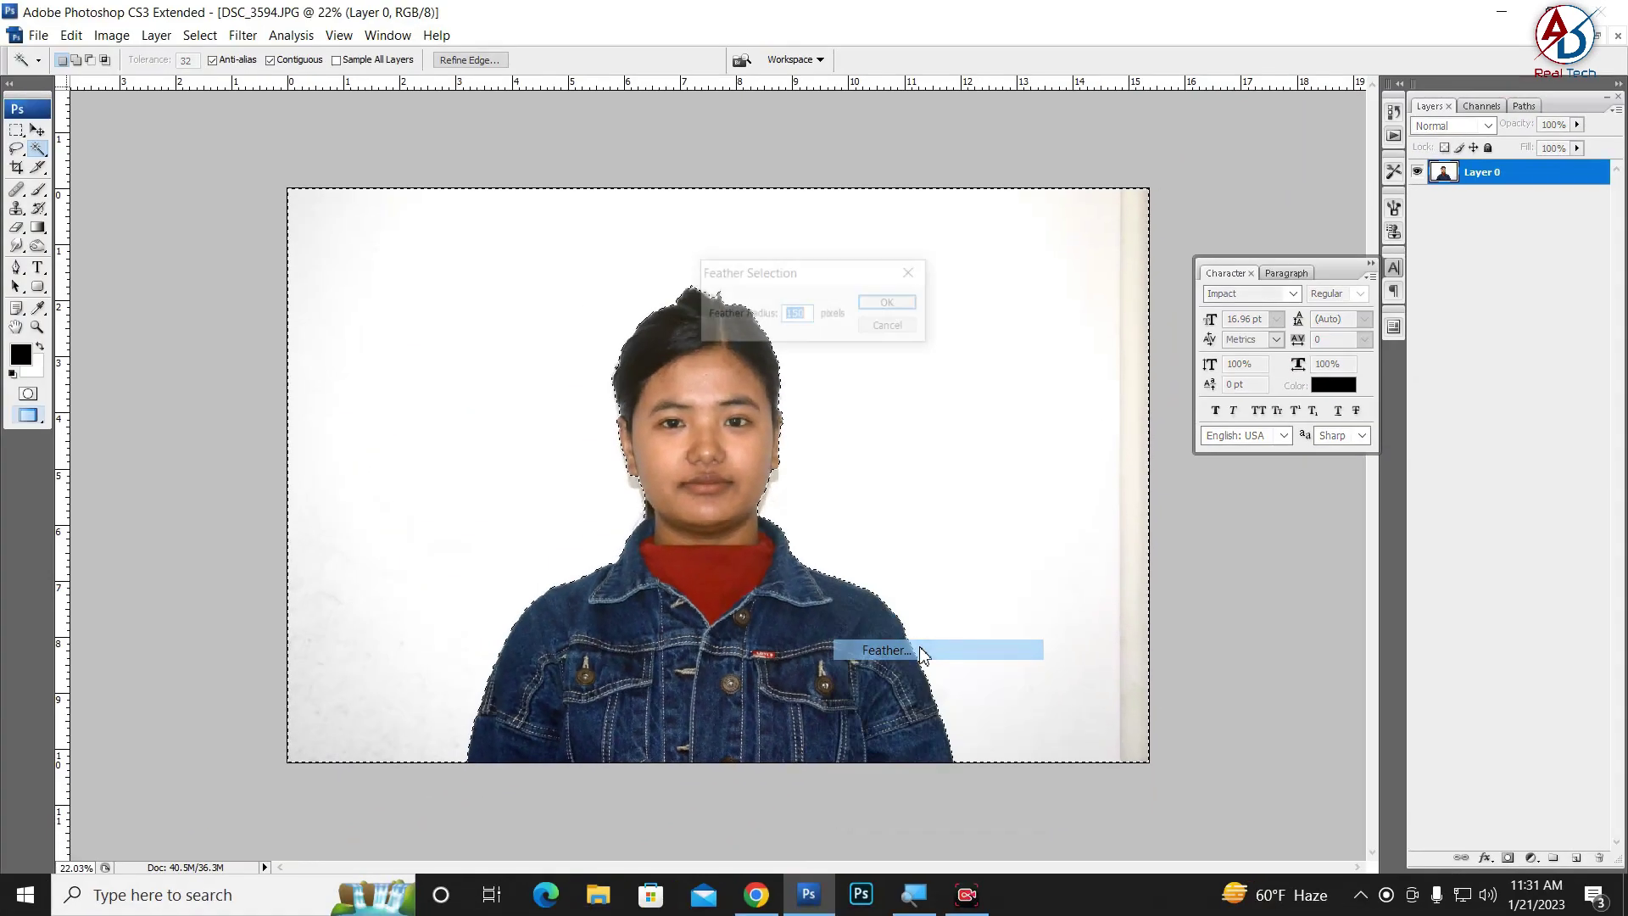
left_click(886, 303)
left_click(1507, 858)
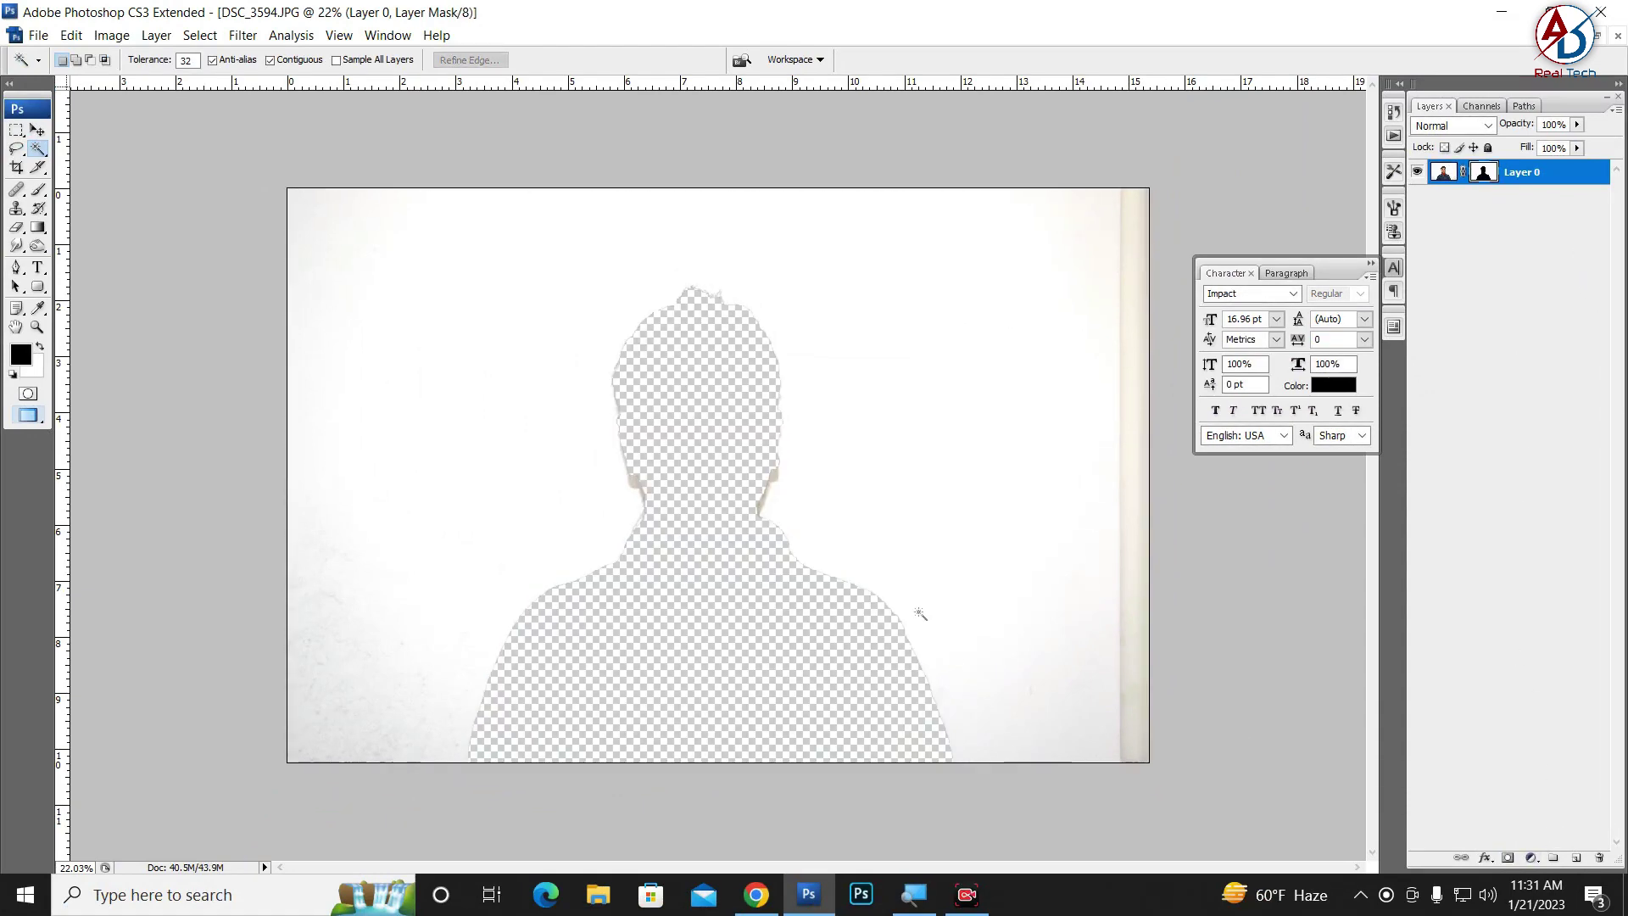
key("ctrl+z")
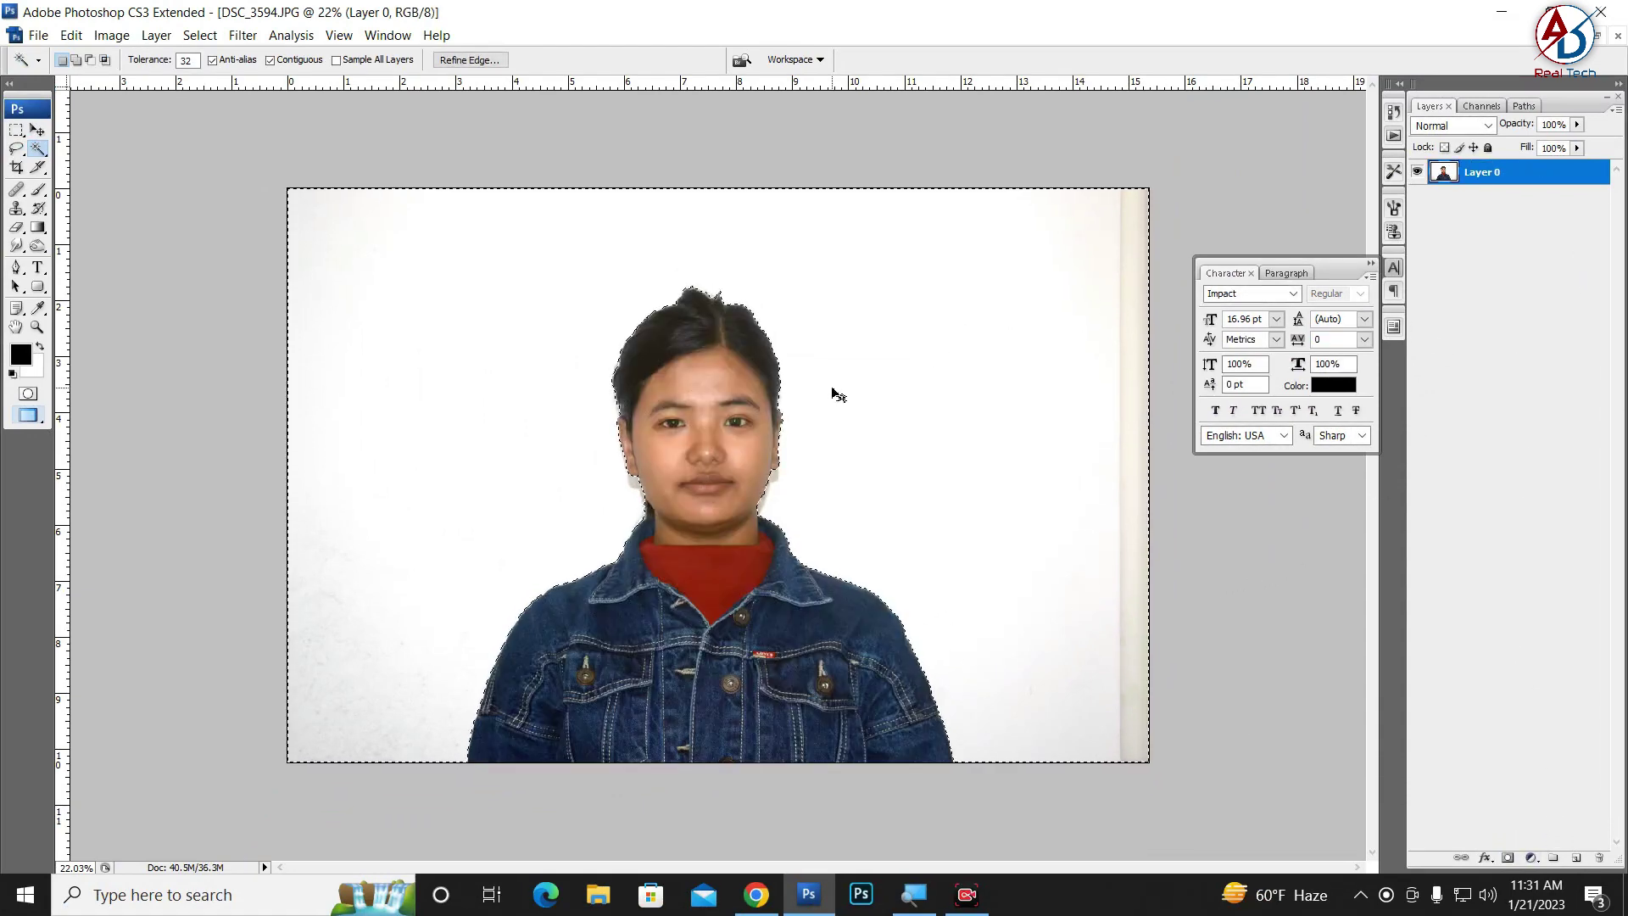
left_click(1507, 858)
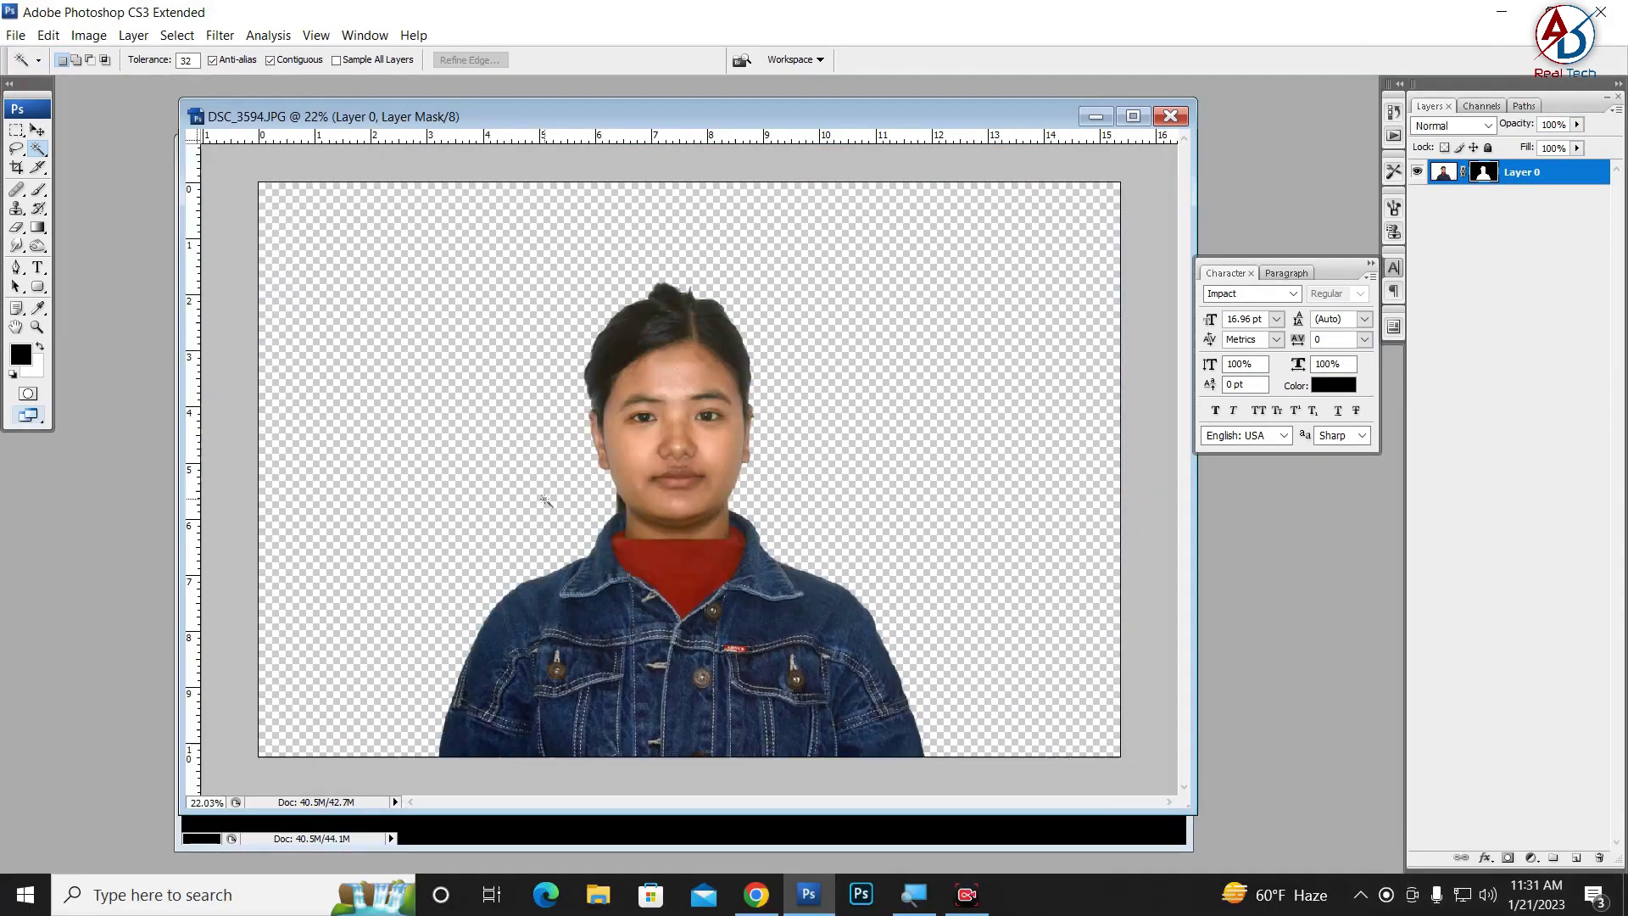
Step: Move the DSC_3594 window aside and bring the DSC_0746.JPG cut-out window forward
left_click_drag(781, 121, 1127, 273)
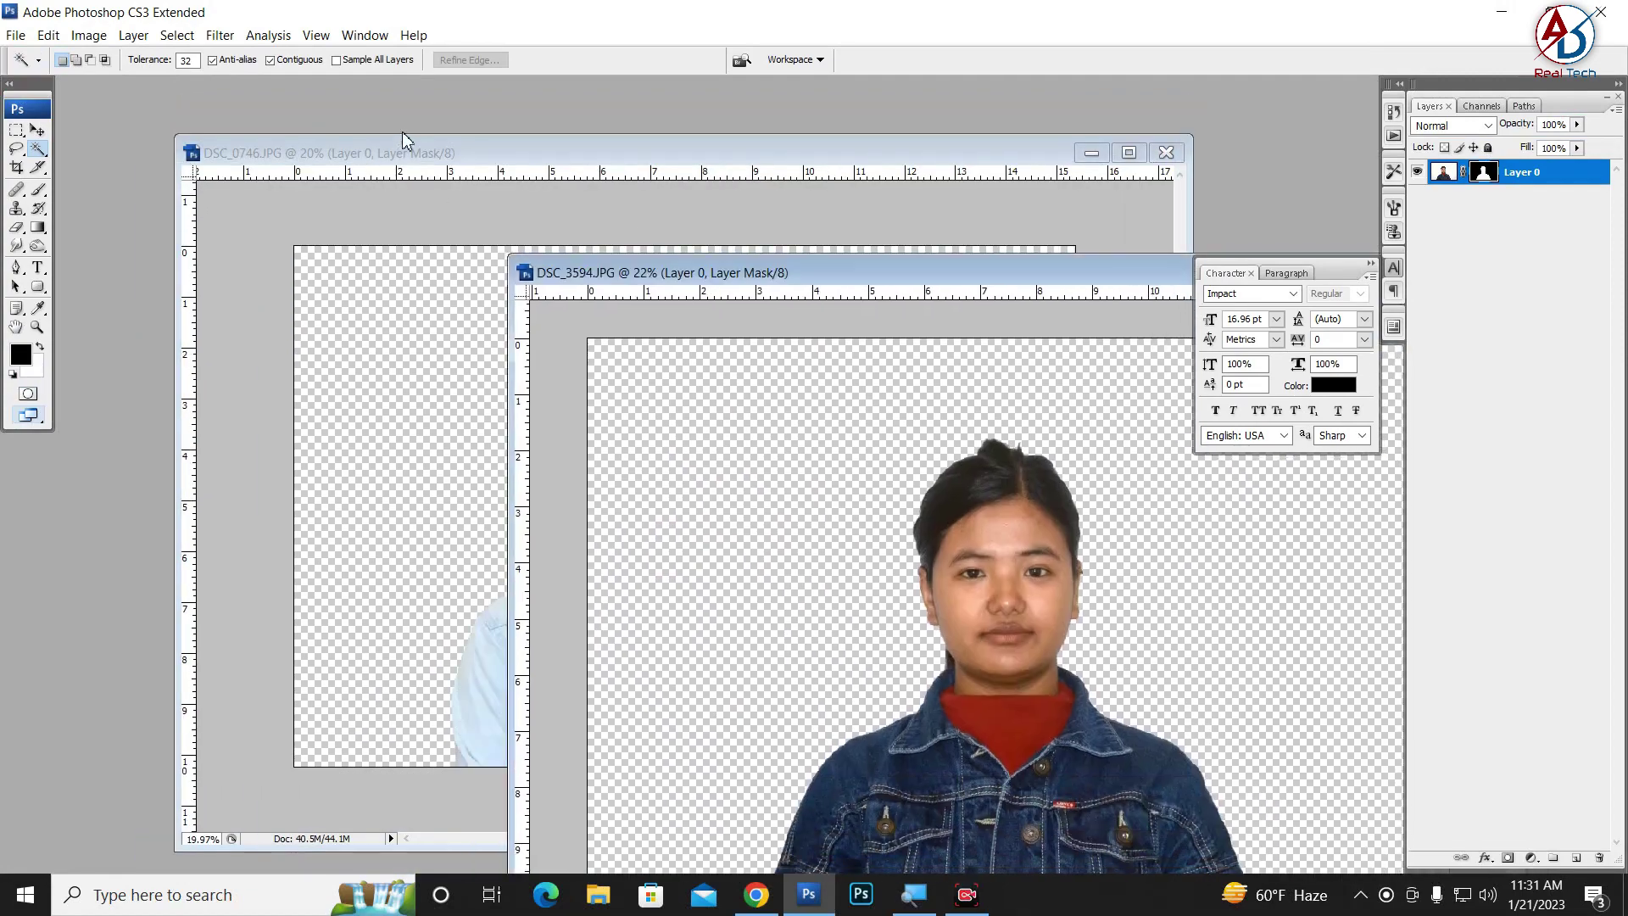
left_click_drag(402, 140, 345, 135)
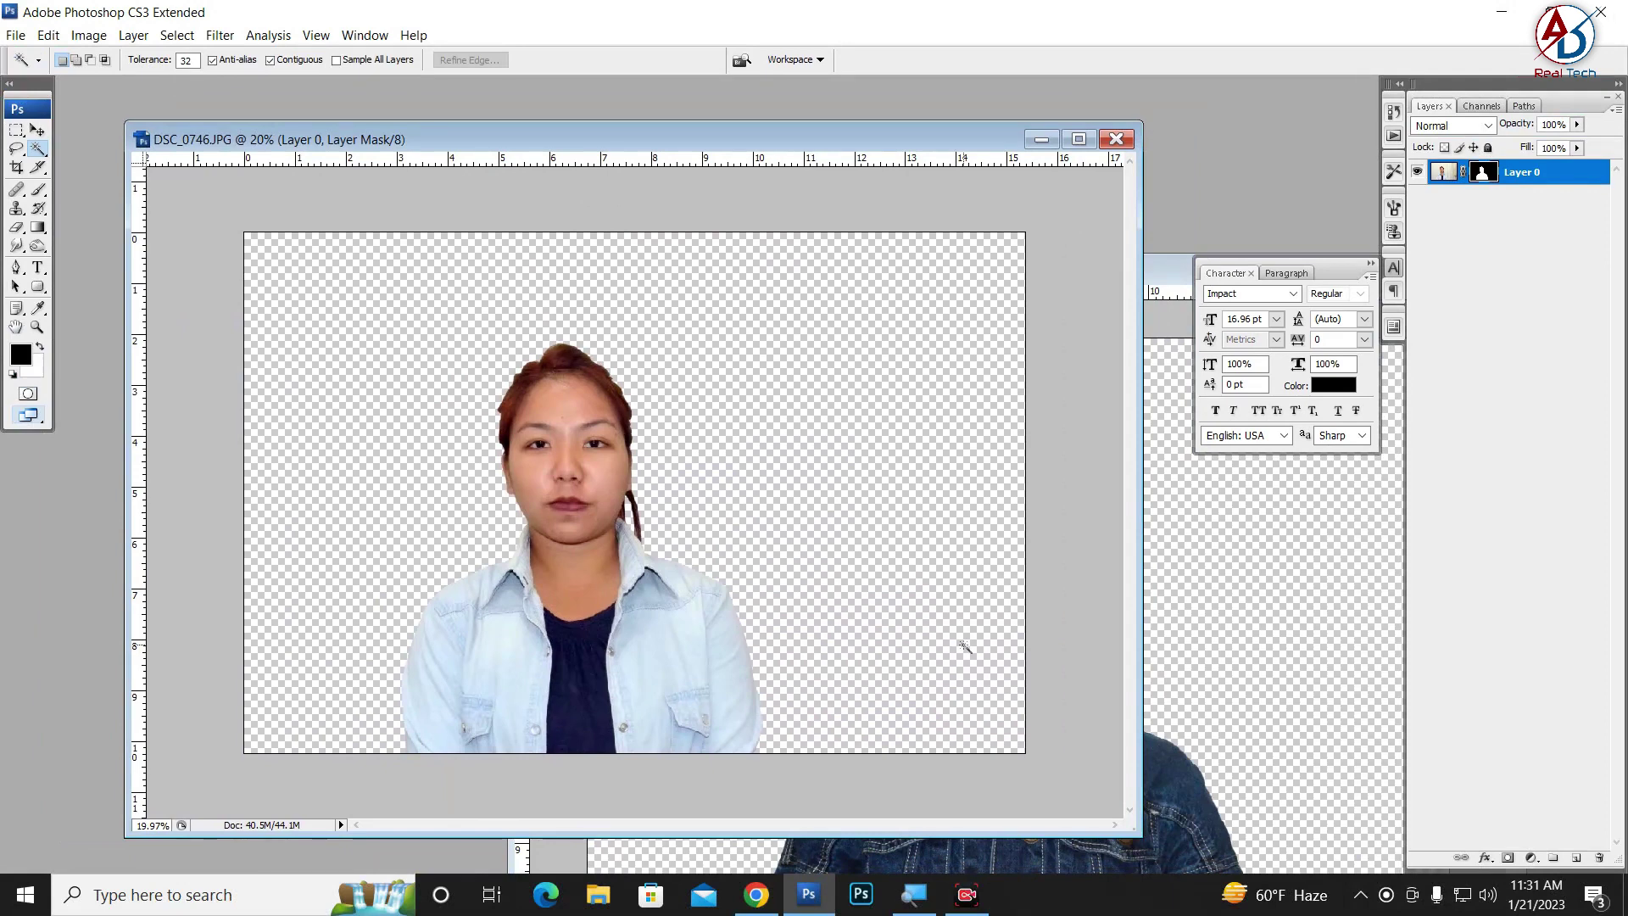
Step: Create a new Photo-preset document, 6 inches wide by 4 inches tall at 300 pixels/inch
key("ctrl+n")
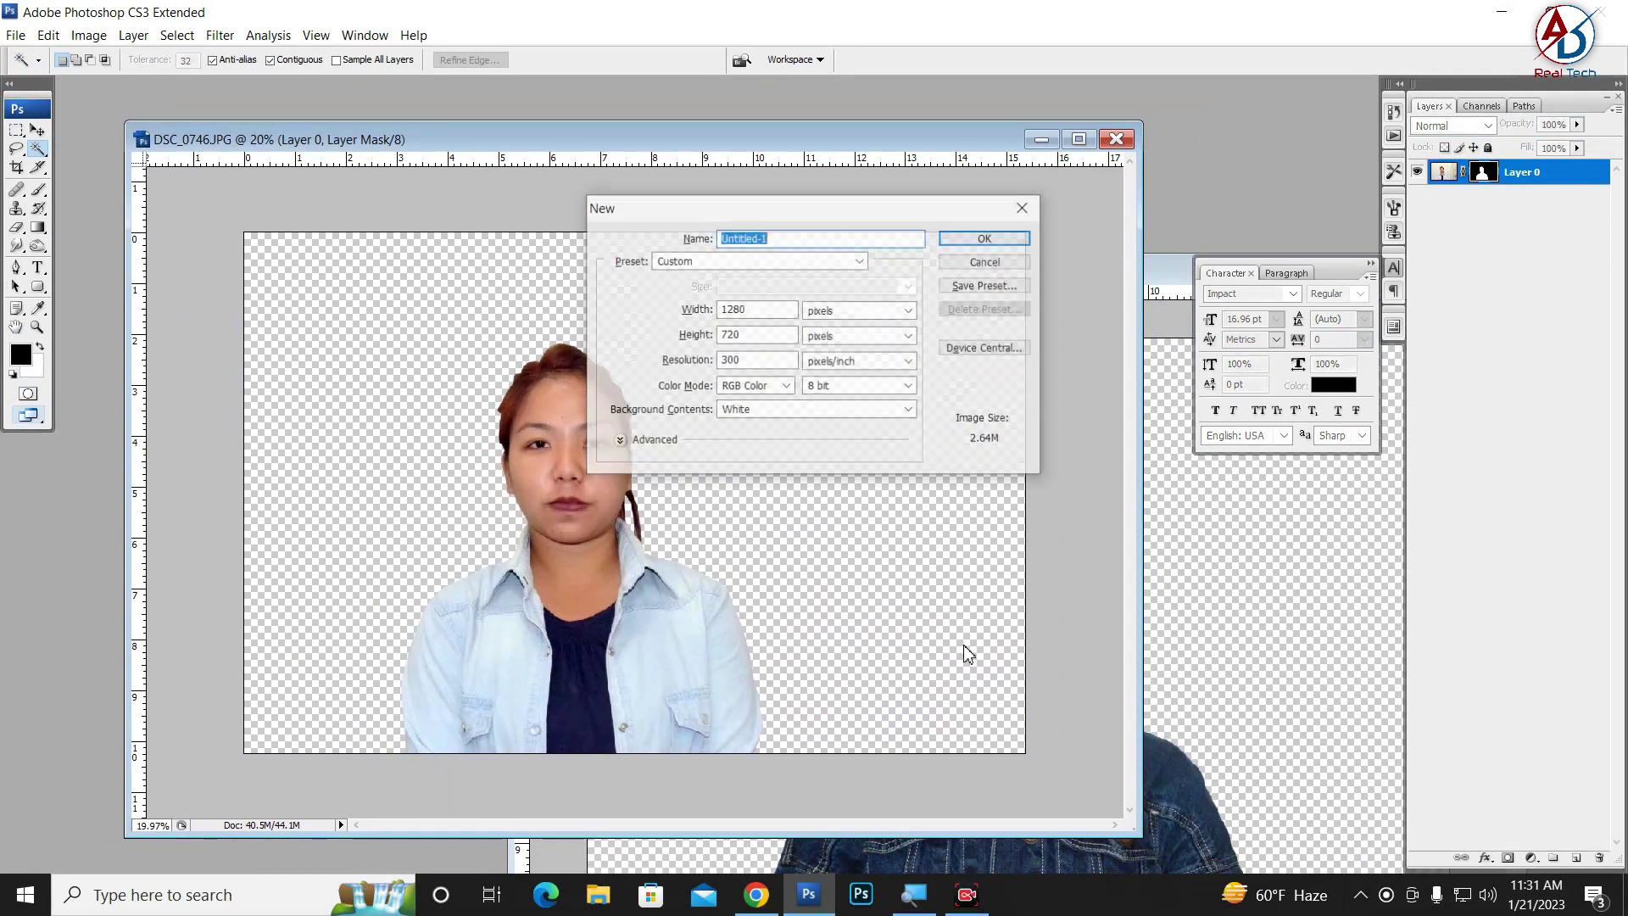
left_click(788, 260)
left_click(693, 398)
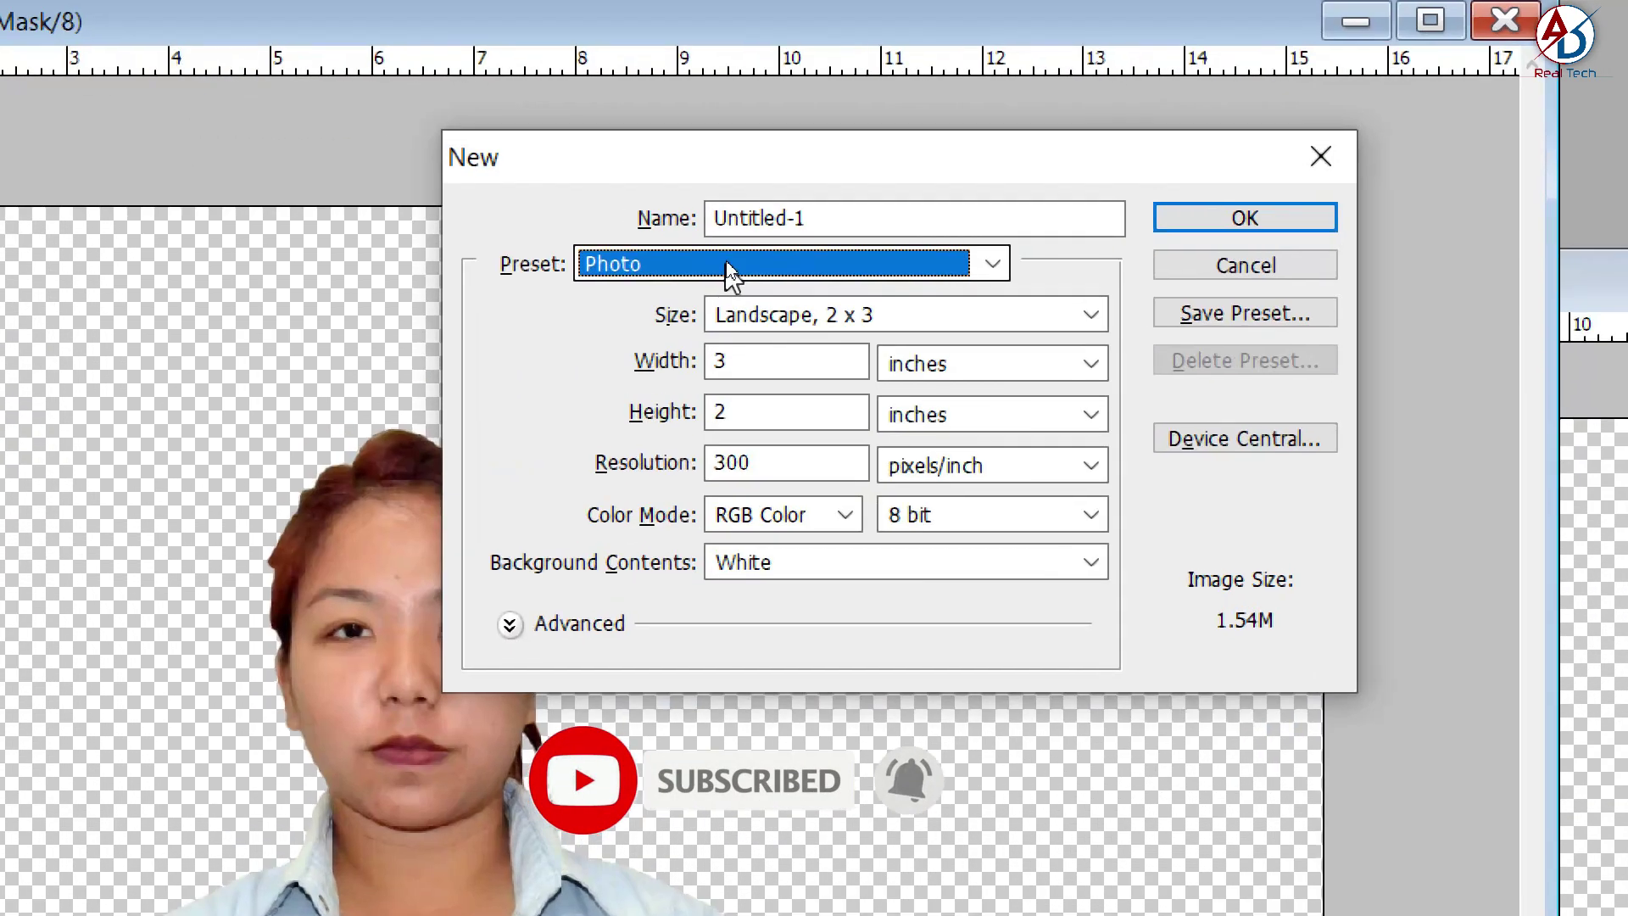
left_click(731, 273)
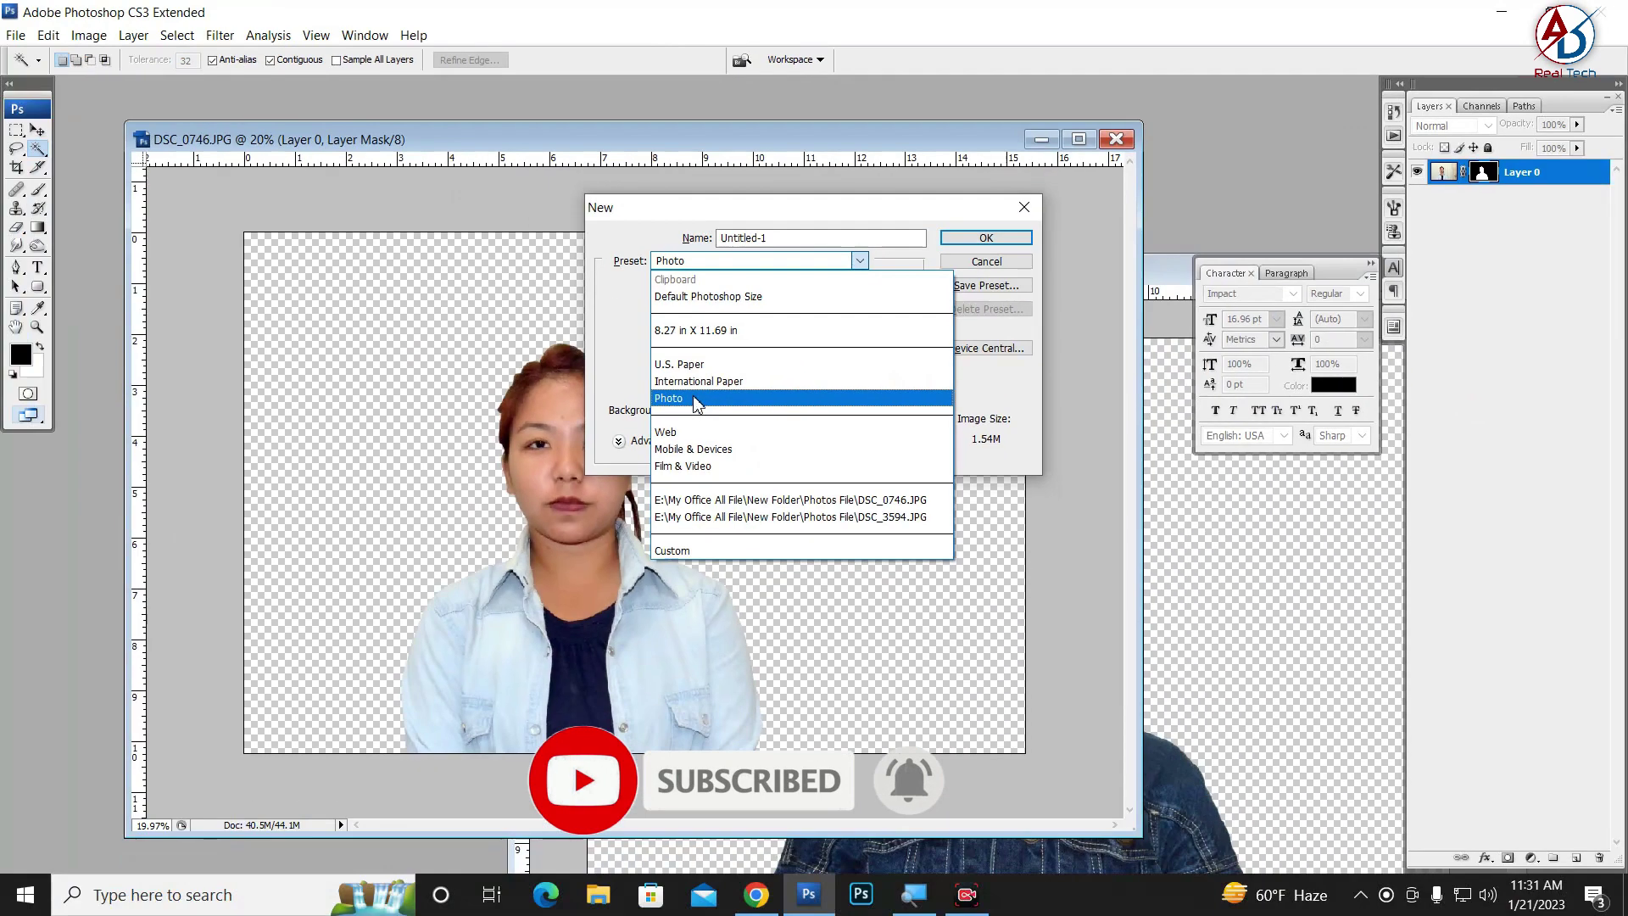
left_click(796, 392)
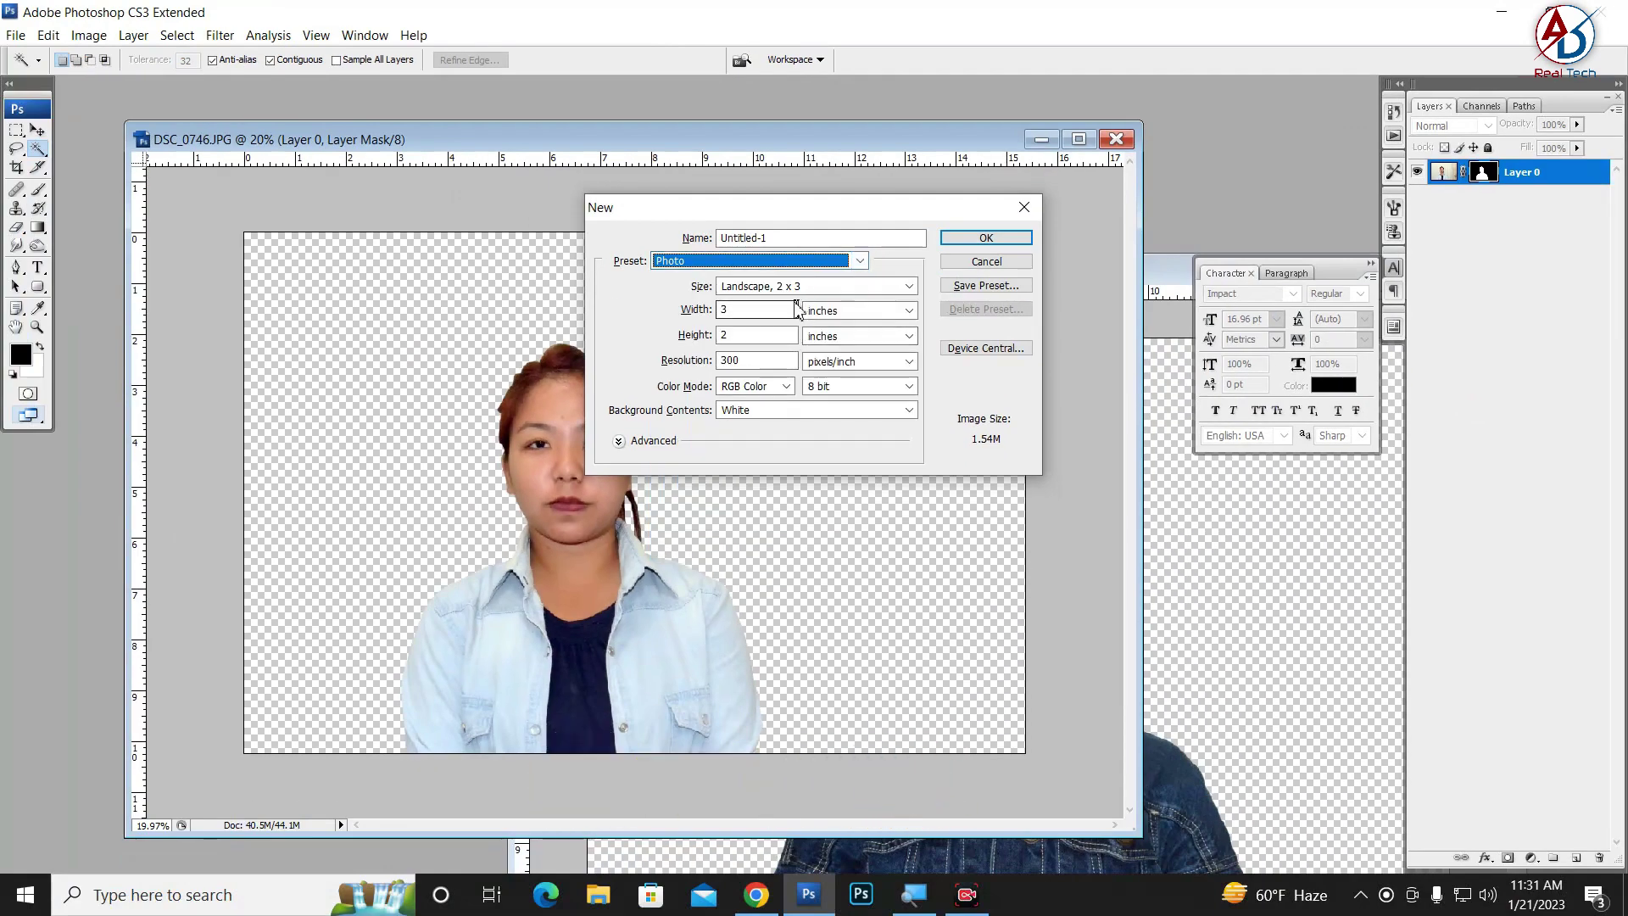
left_click(795, 289)
left_click(812, 413)
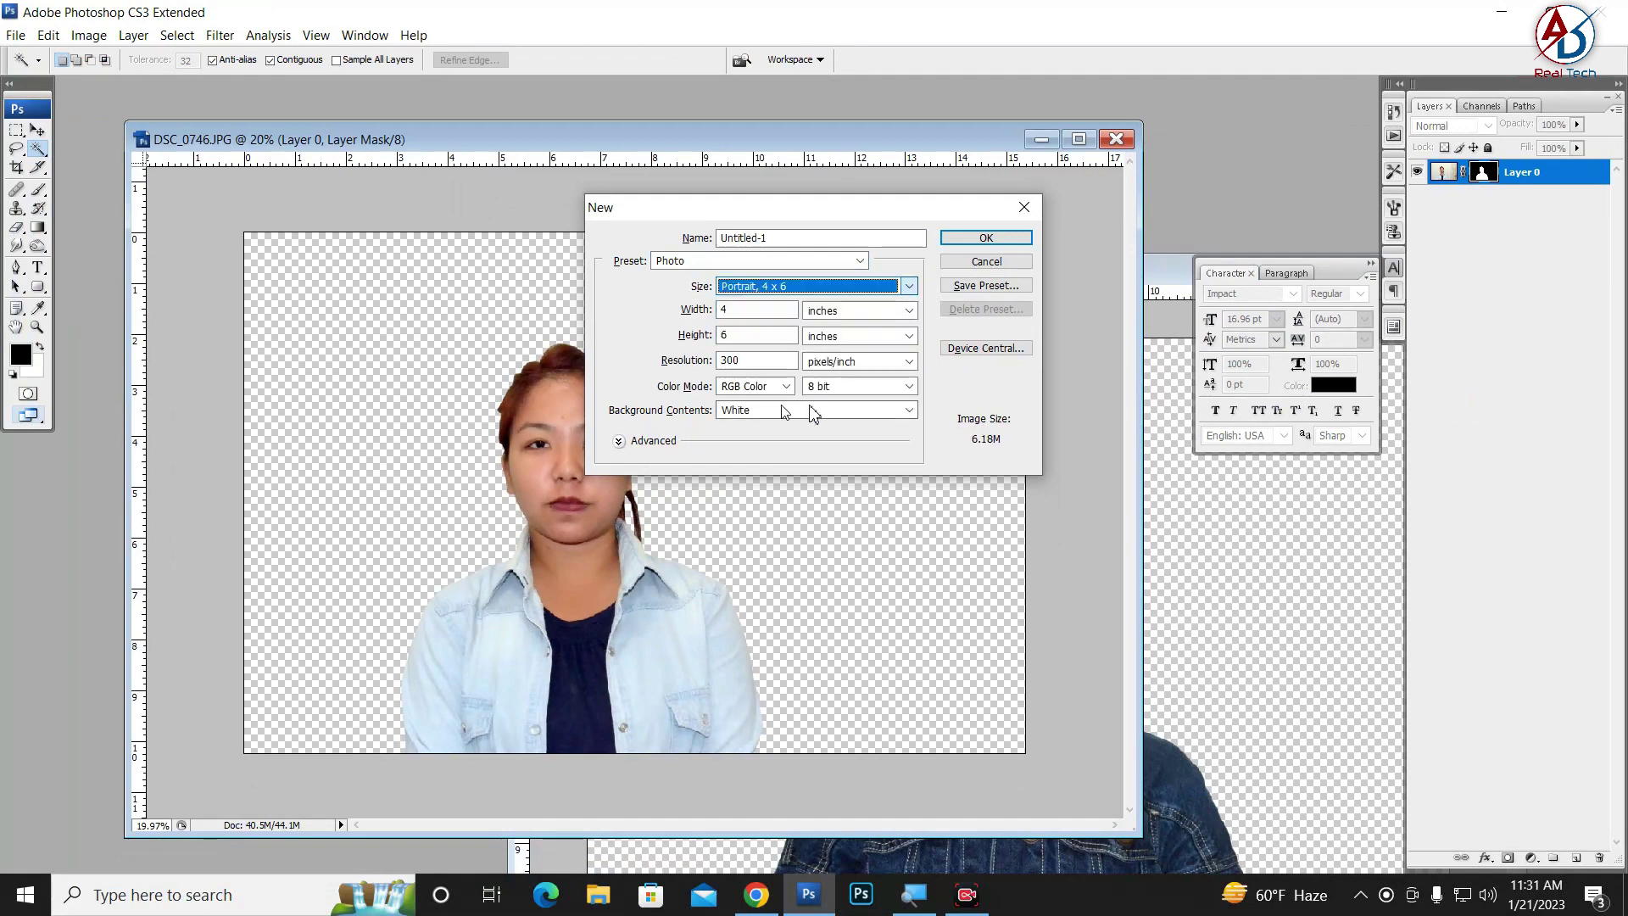
key("Tab")
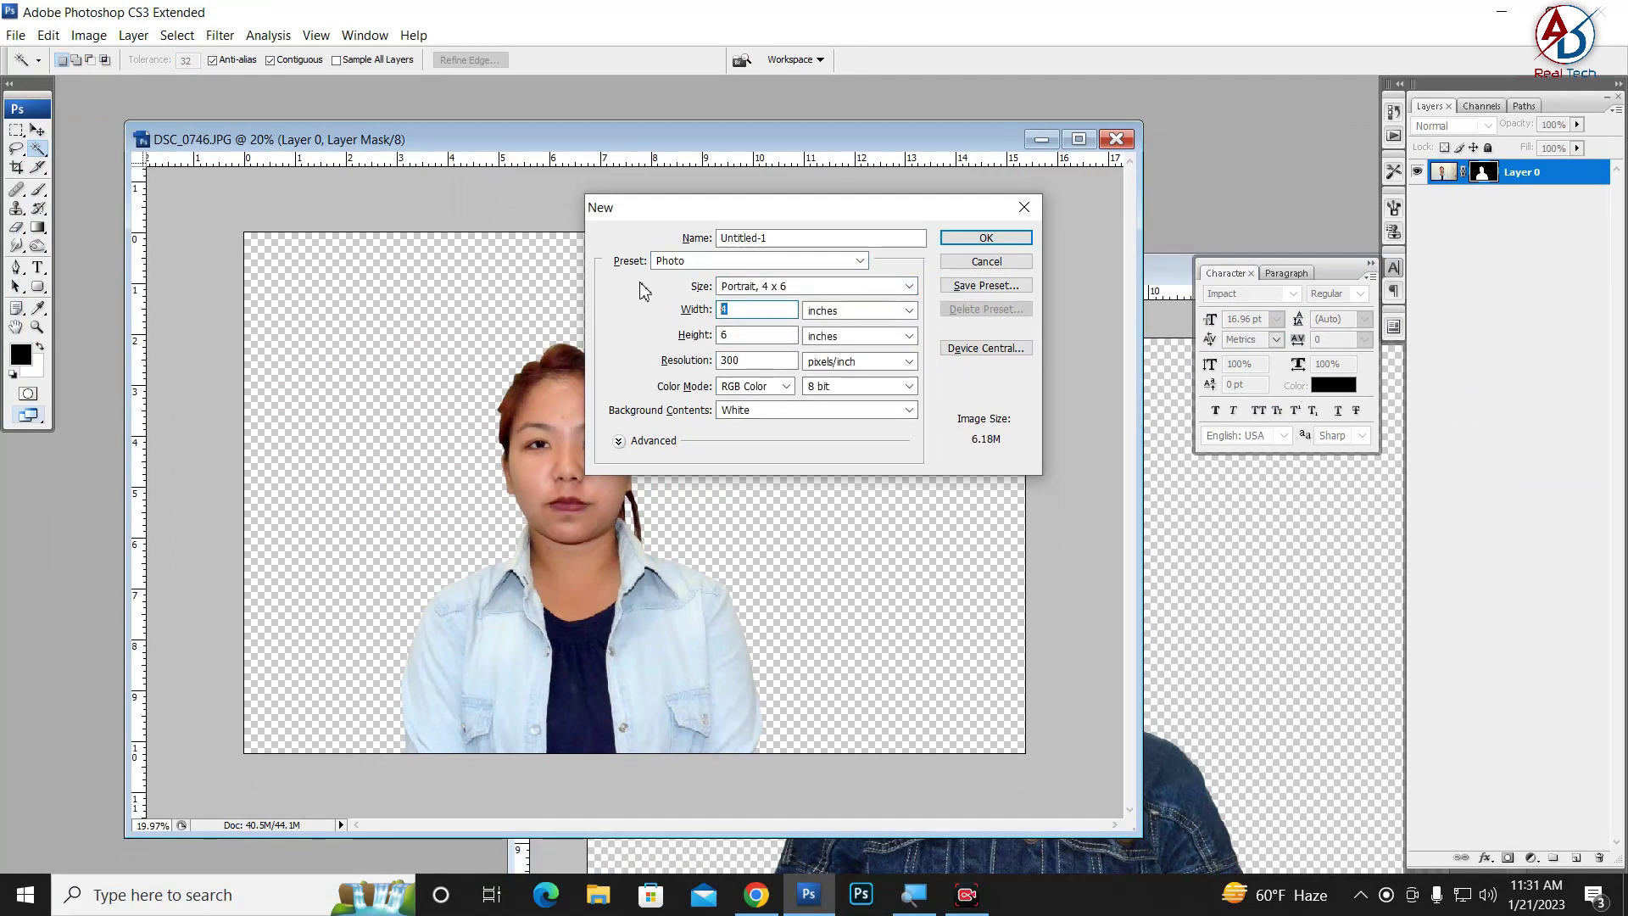
type("6")
key("Tab")
key("Tab")
type("4")
key("Tab")
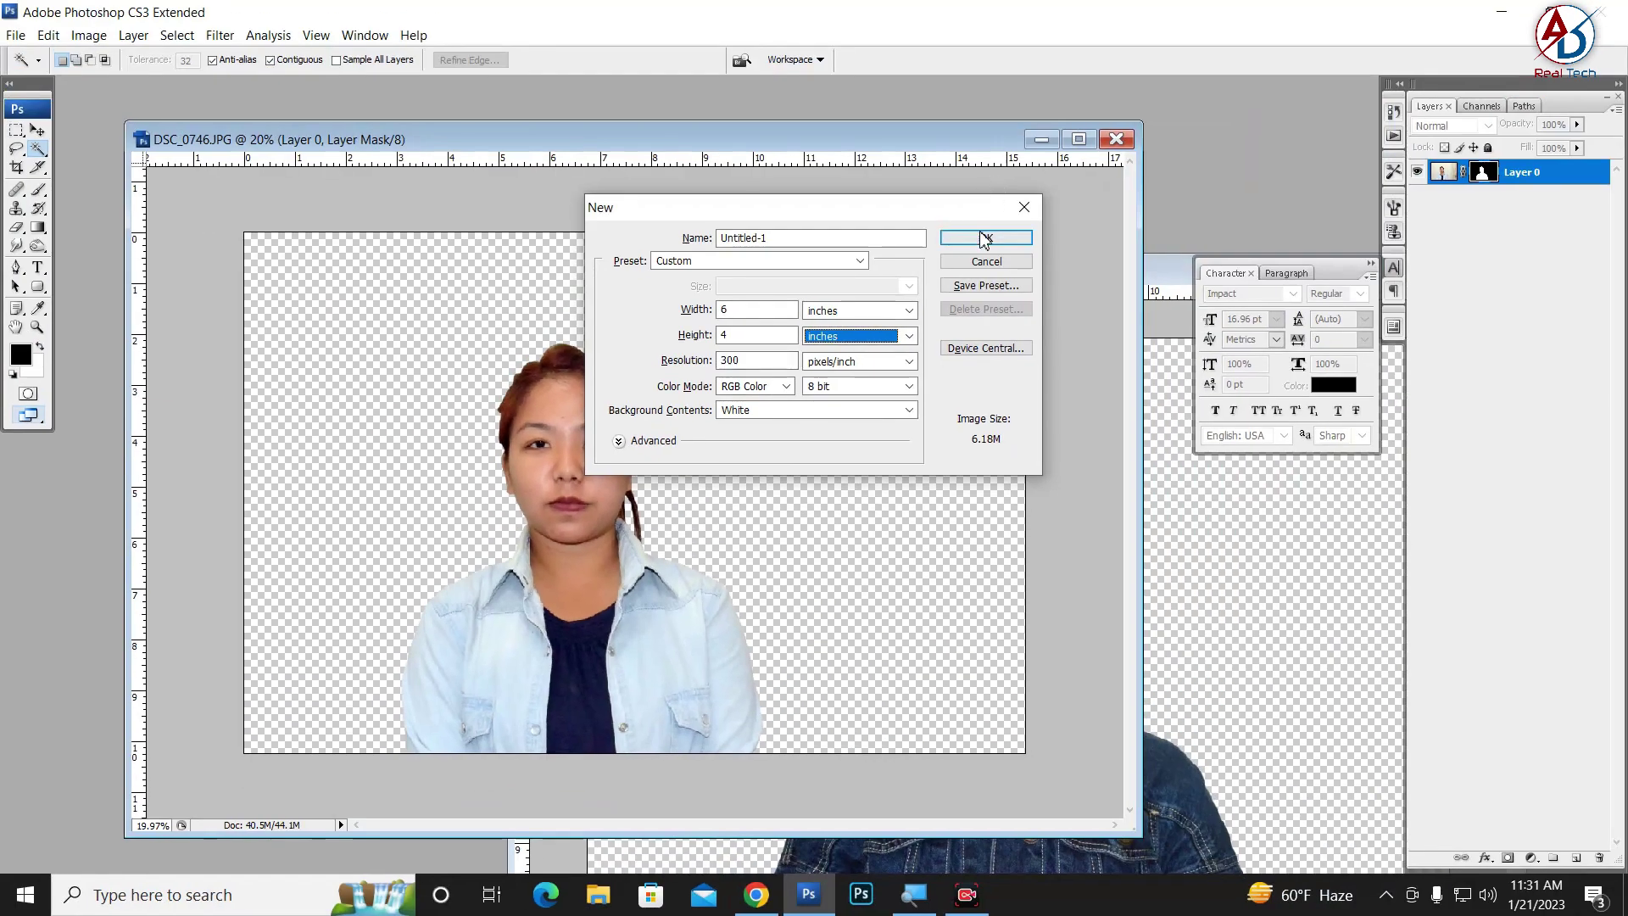
left_click(953, 237)
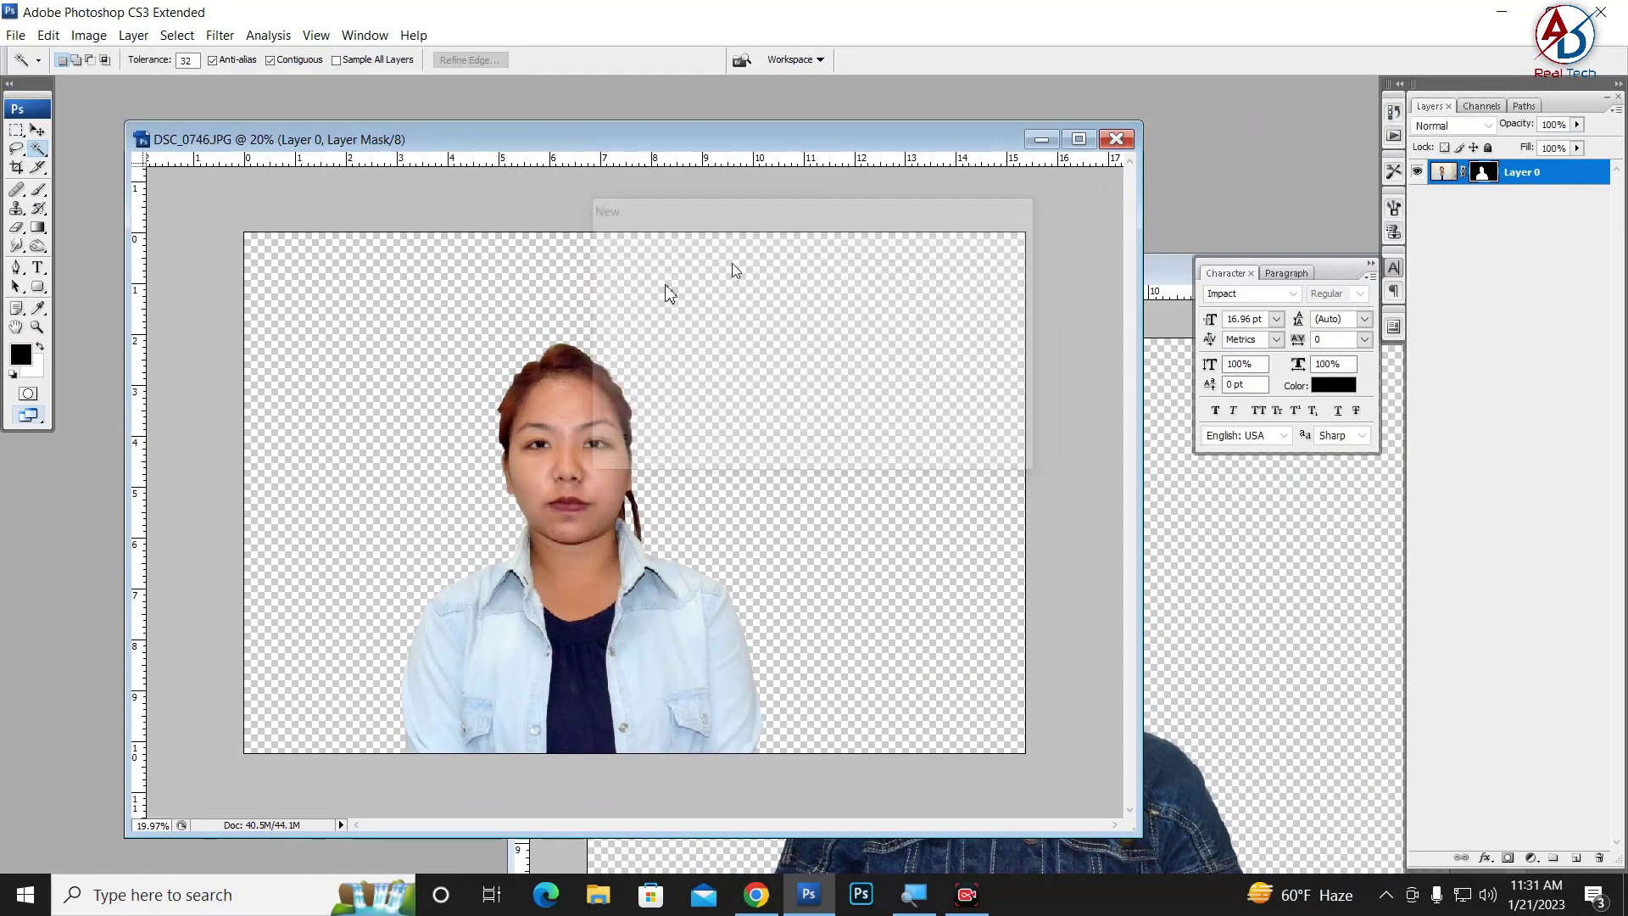
Step: Drag the DSC_0746 cut-out woman into Untitled-1 as Layer 1
left_click(1151, 238)
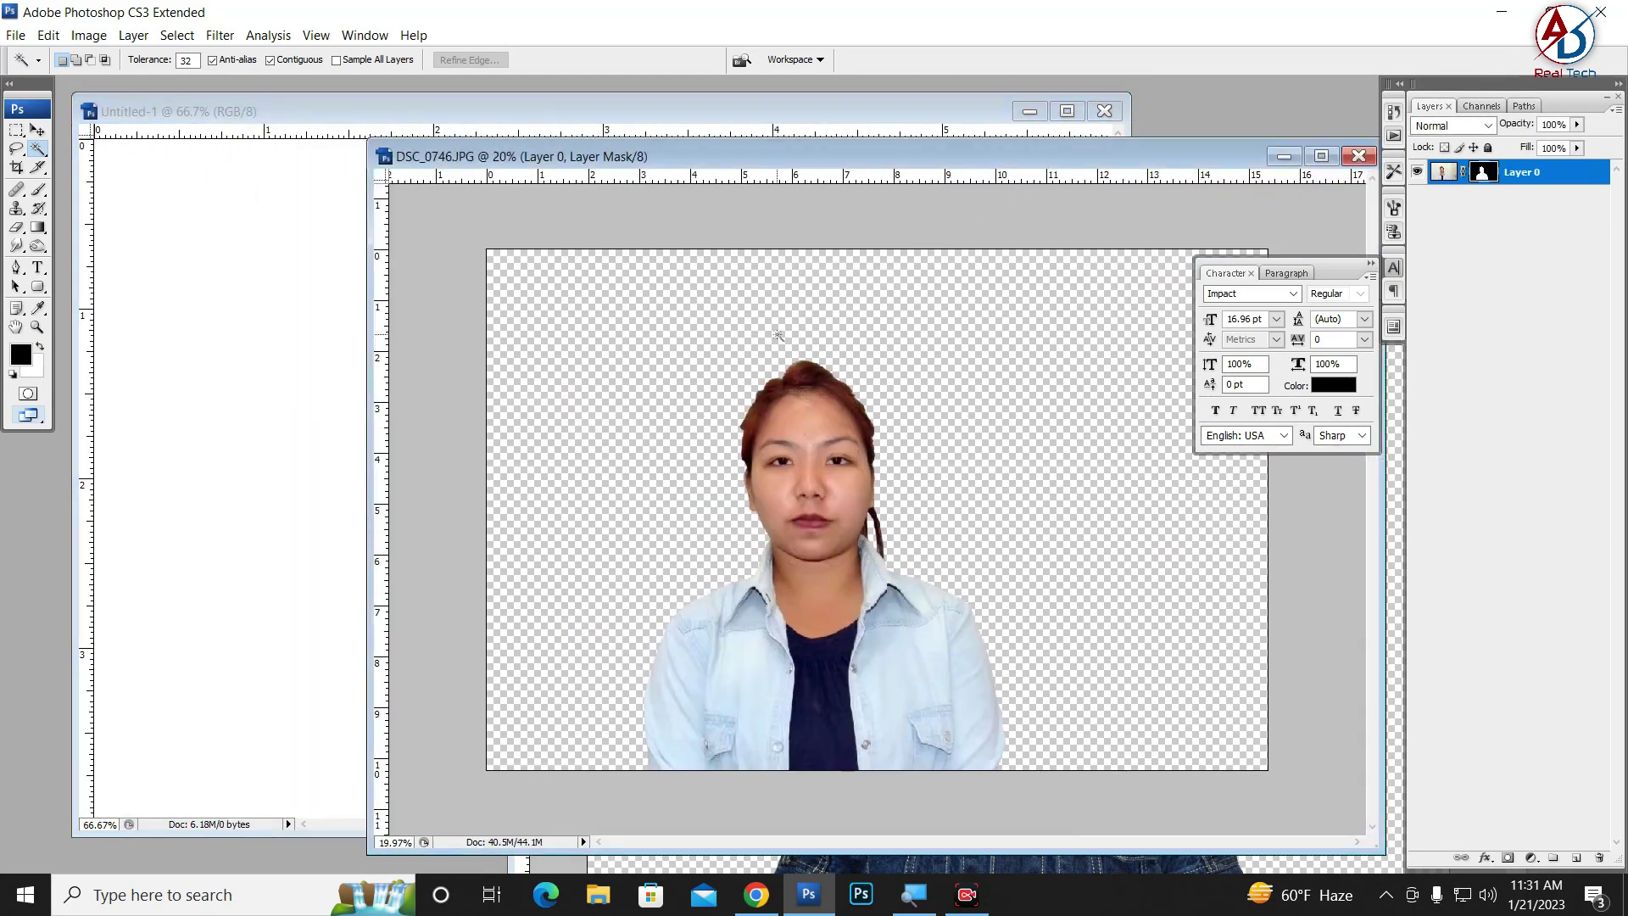
key("v")
left_click_drag(778, 563, 174, 400)
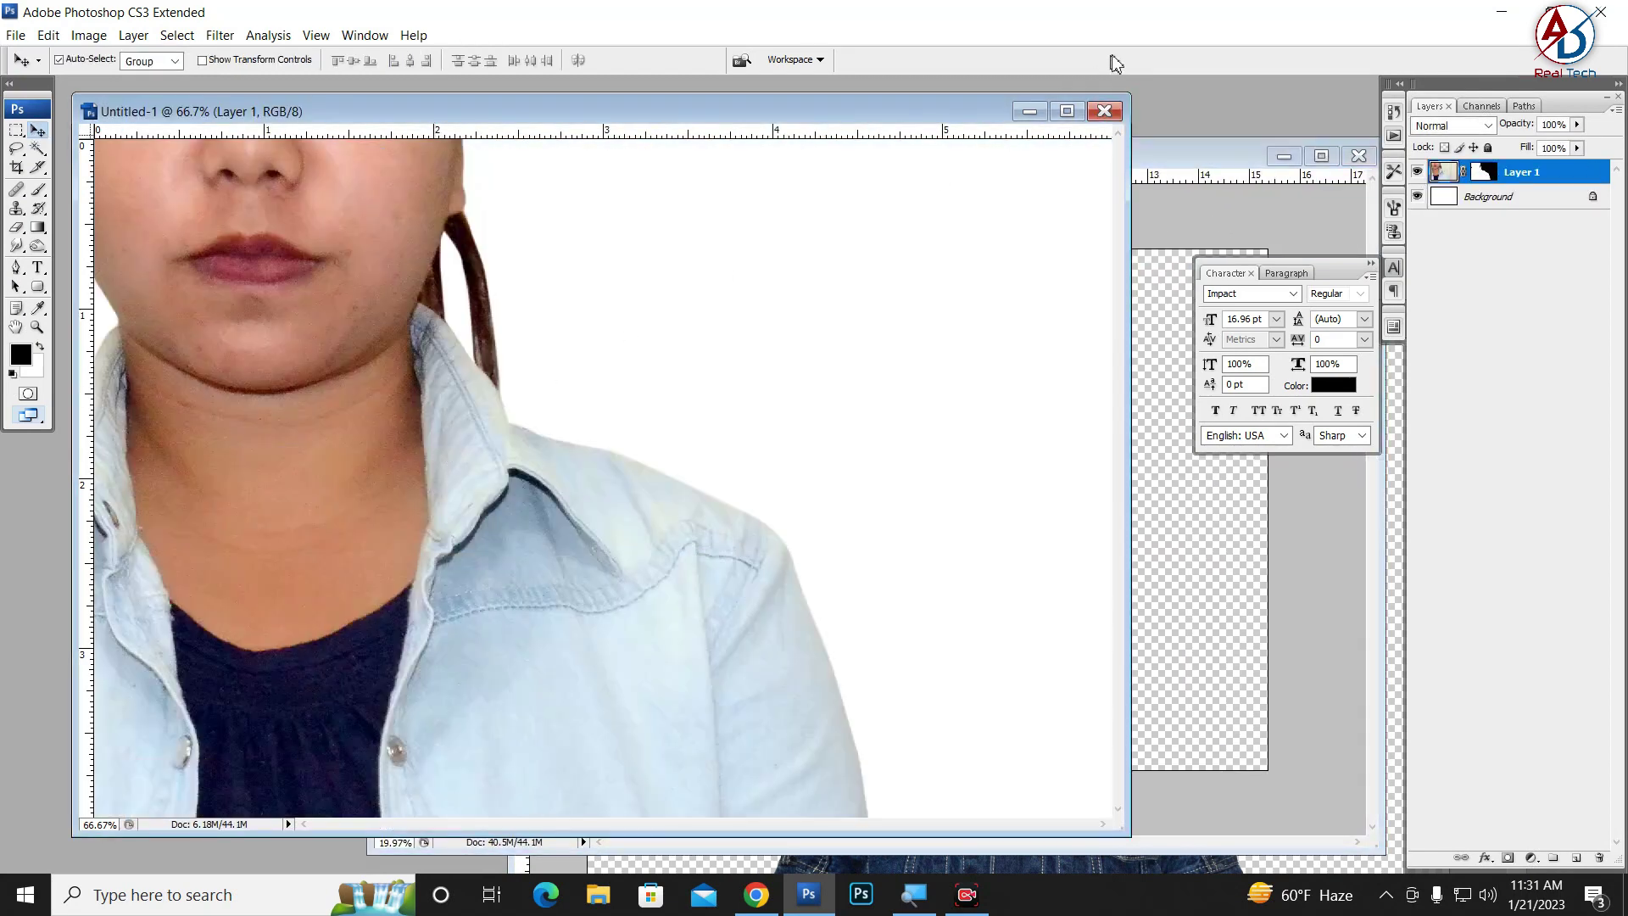
left_click(1066, 111)
scroll(551, 508, "down", 3)
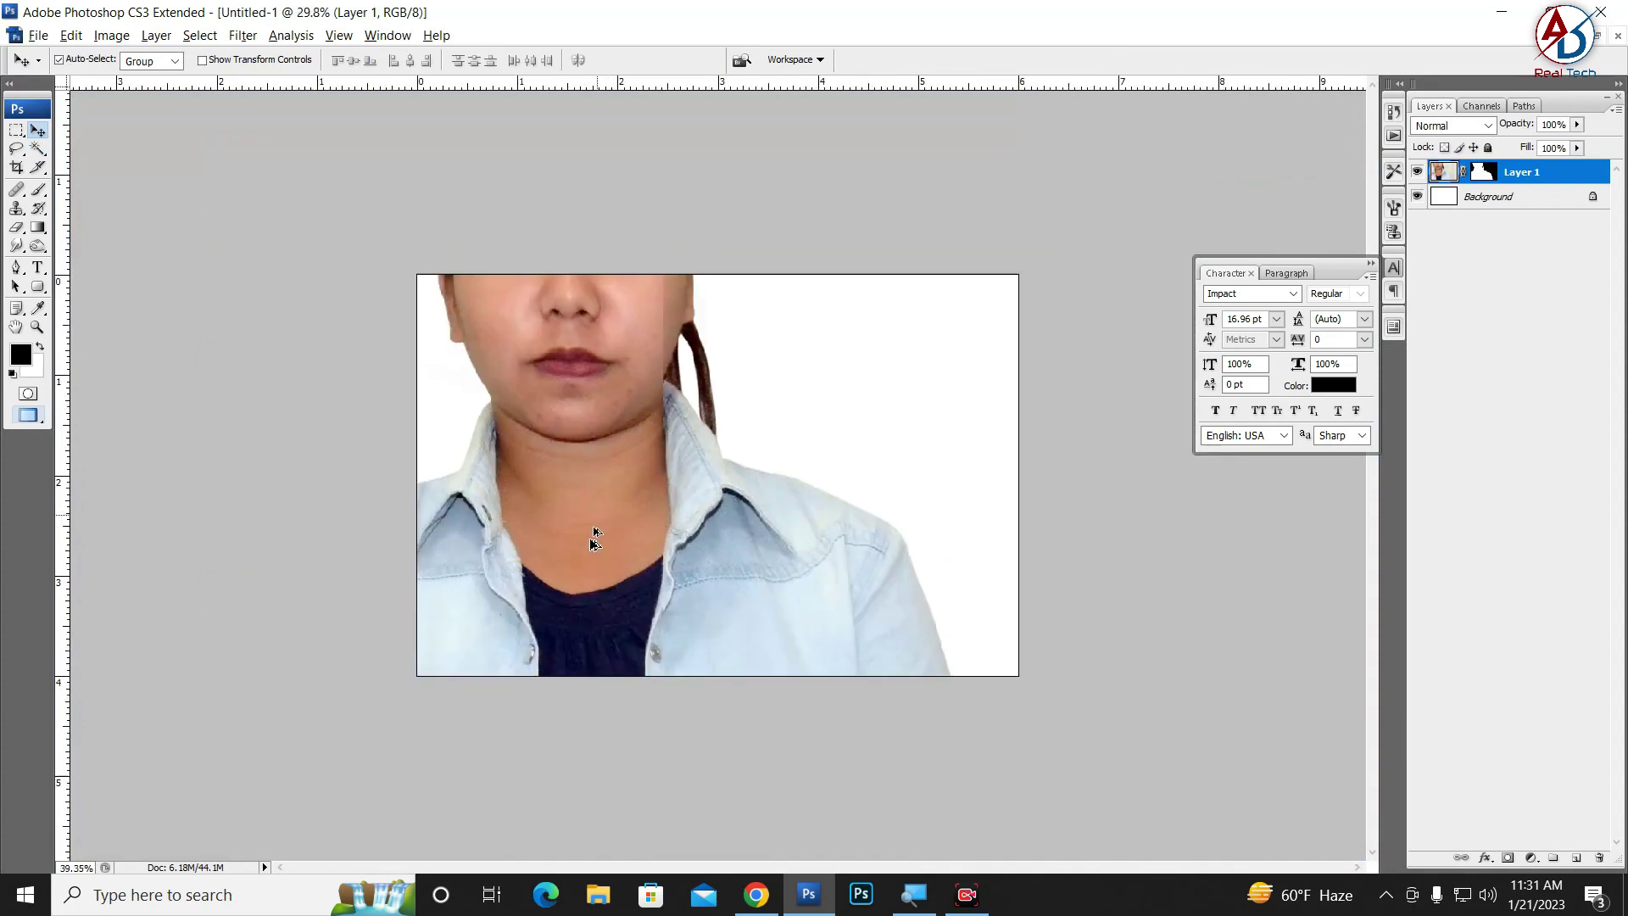
scroll(594, 539, "down", 1)
Step: Scale Layer 1 to about 48% and place it on the canvas's left side
key("ctrl+t")
scroll(545, 443, "down", 1)
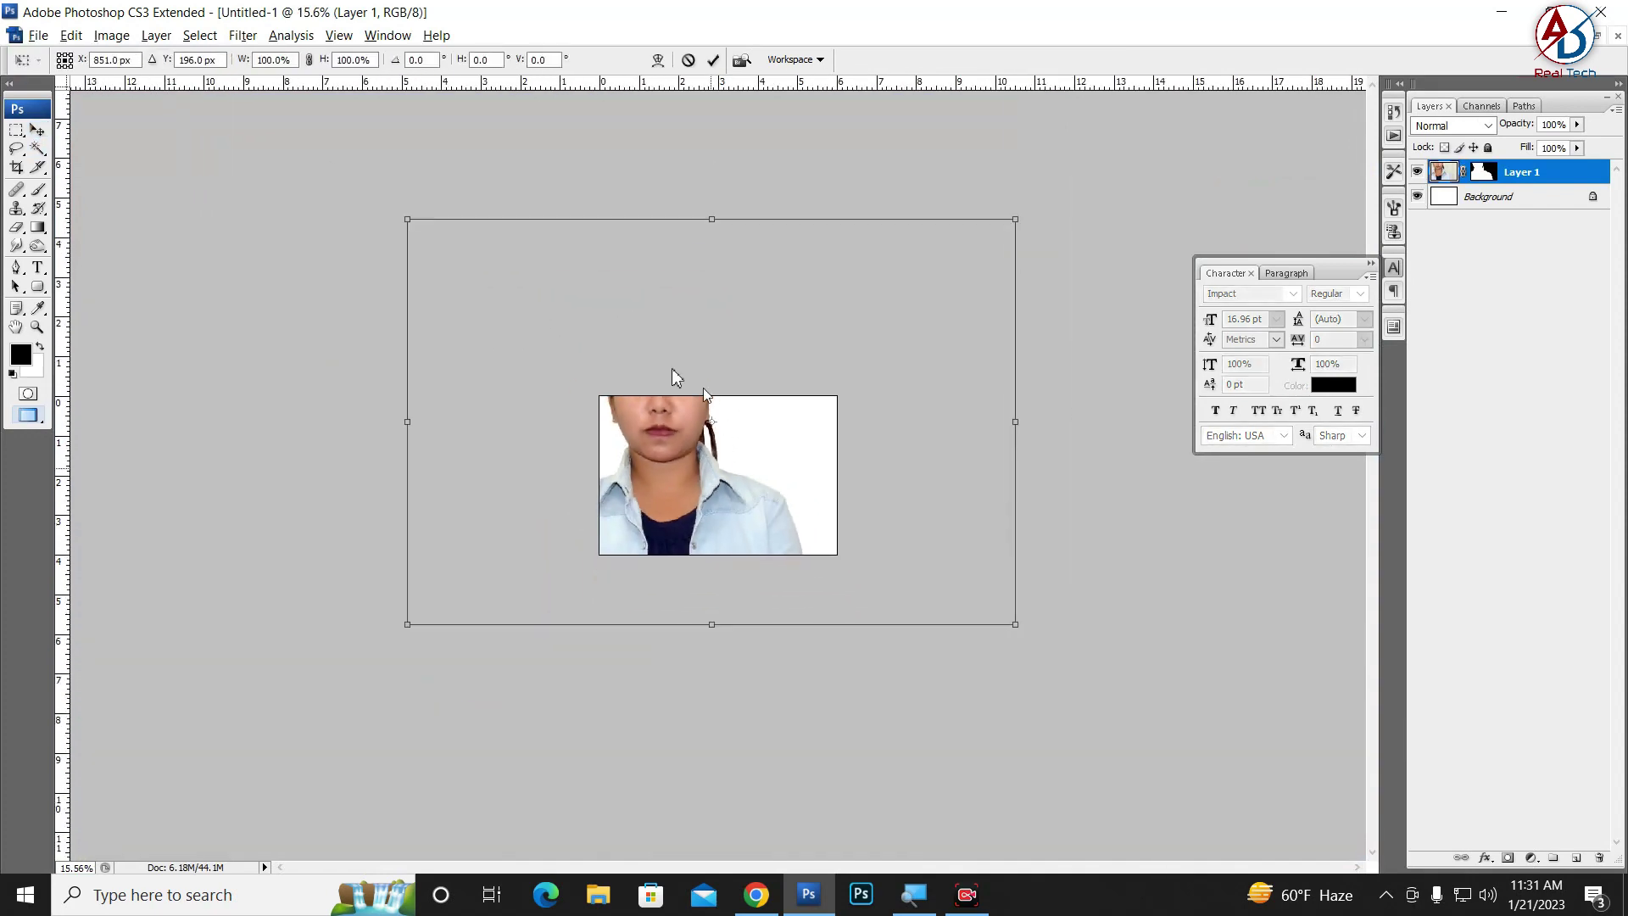
left_click_drag(402, 213, 615, 357)
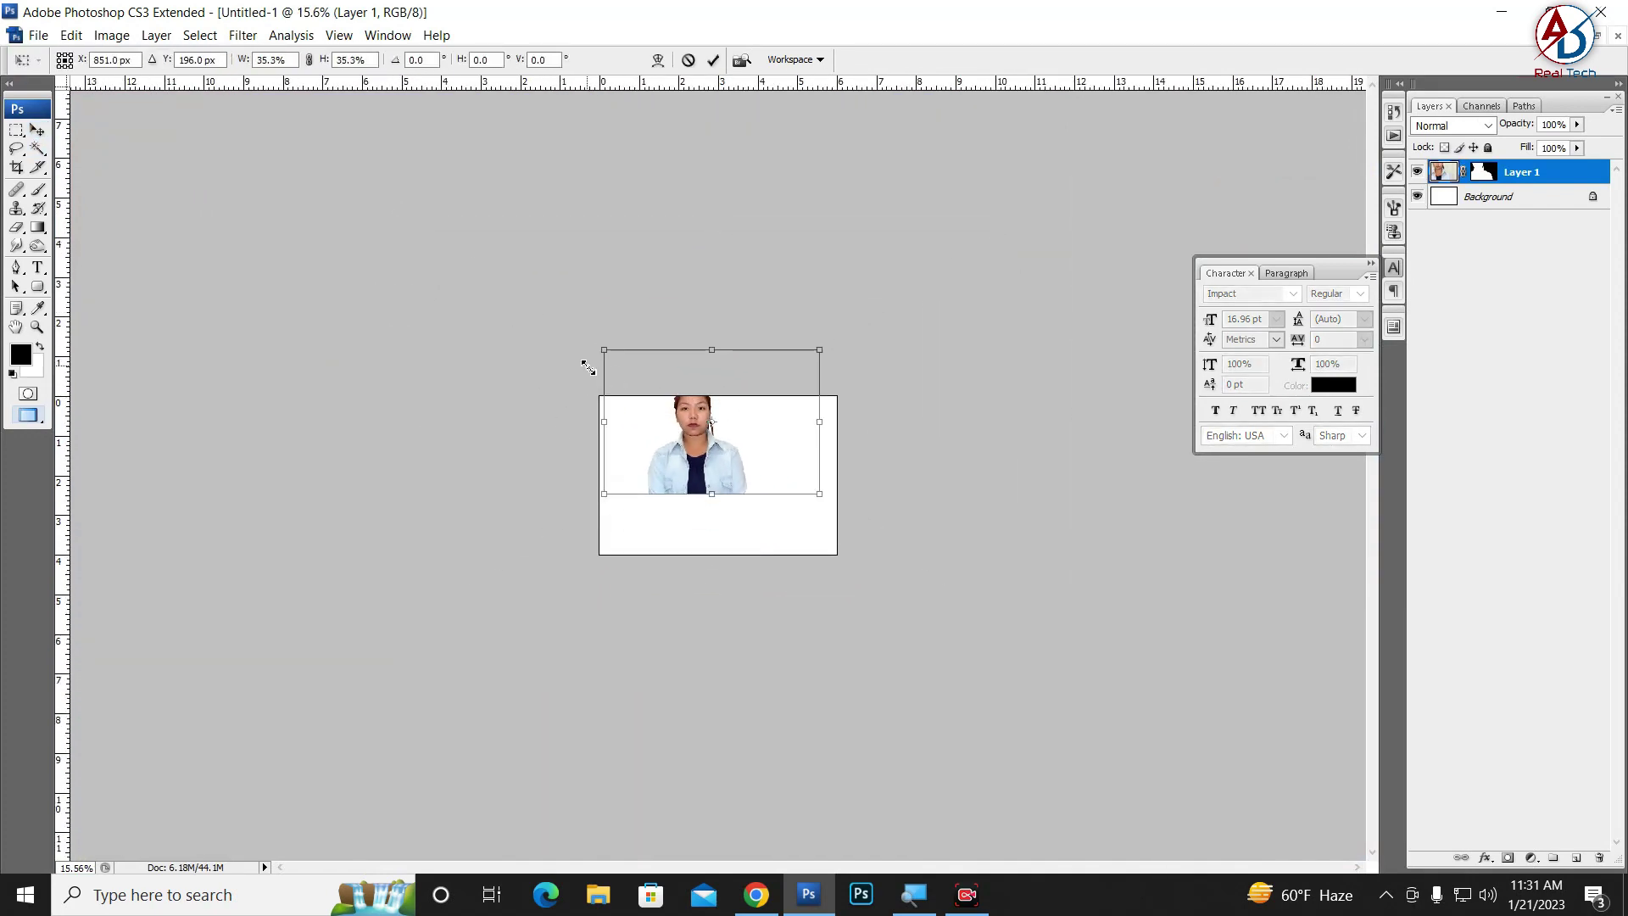
left_click_drag(692, 471, 655, 540)
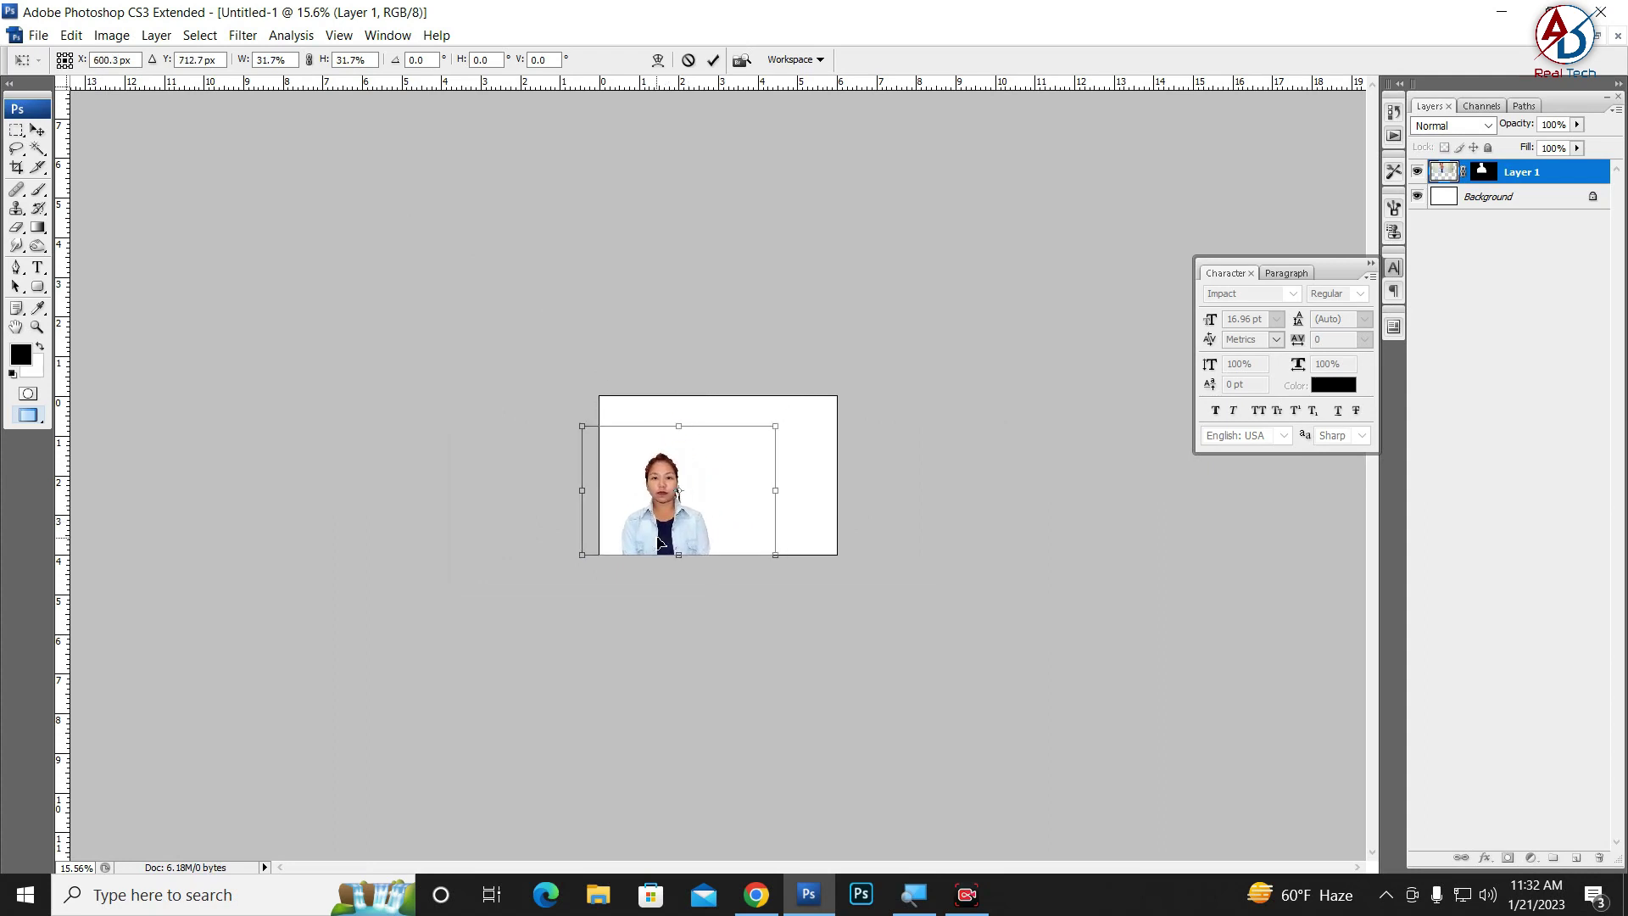
left_click_drag(770, 425, 871, 359)
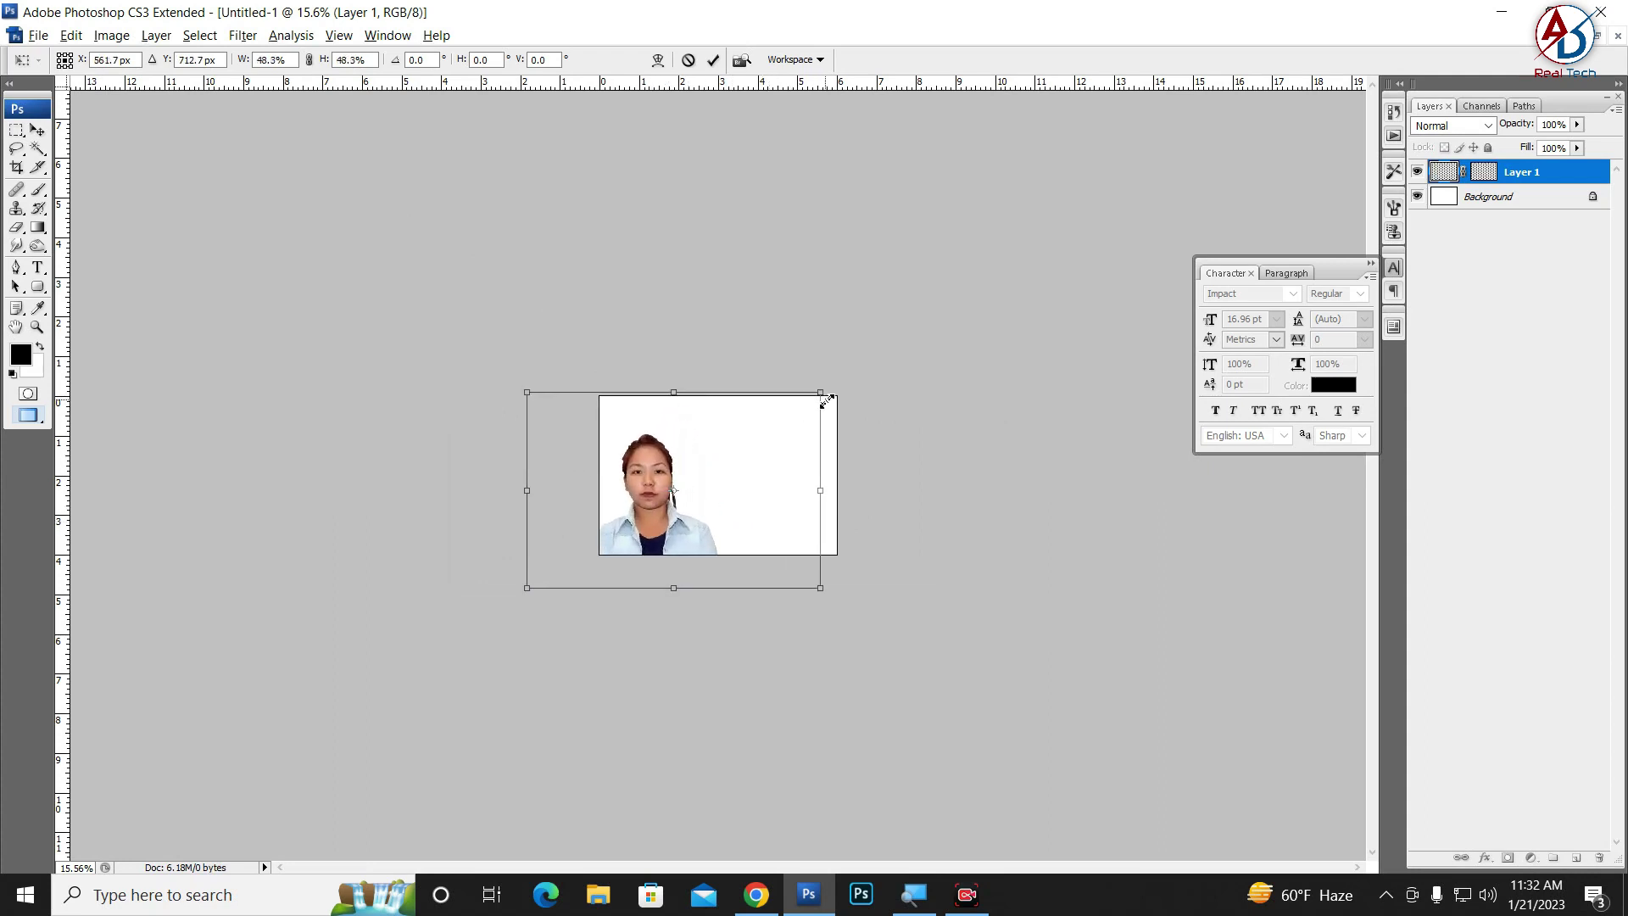
left_click_drag(756, 493, 722, 512)
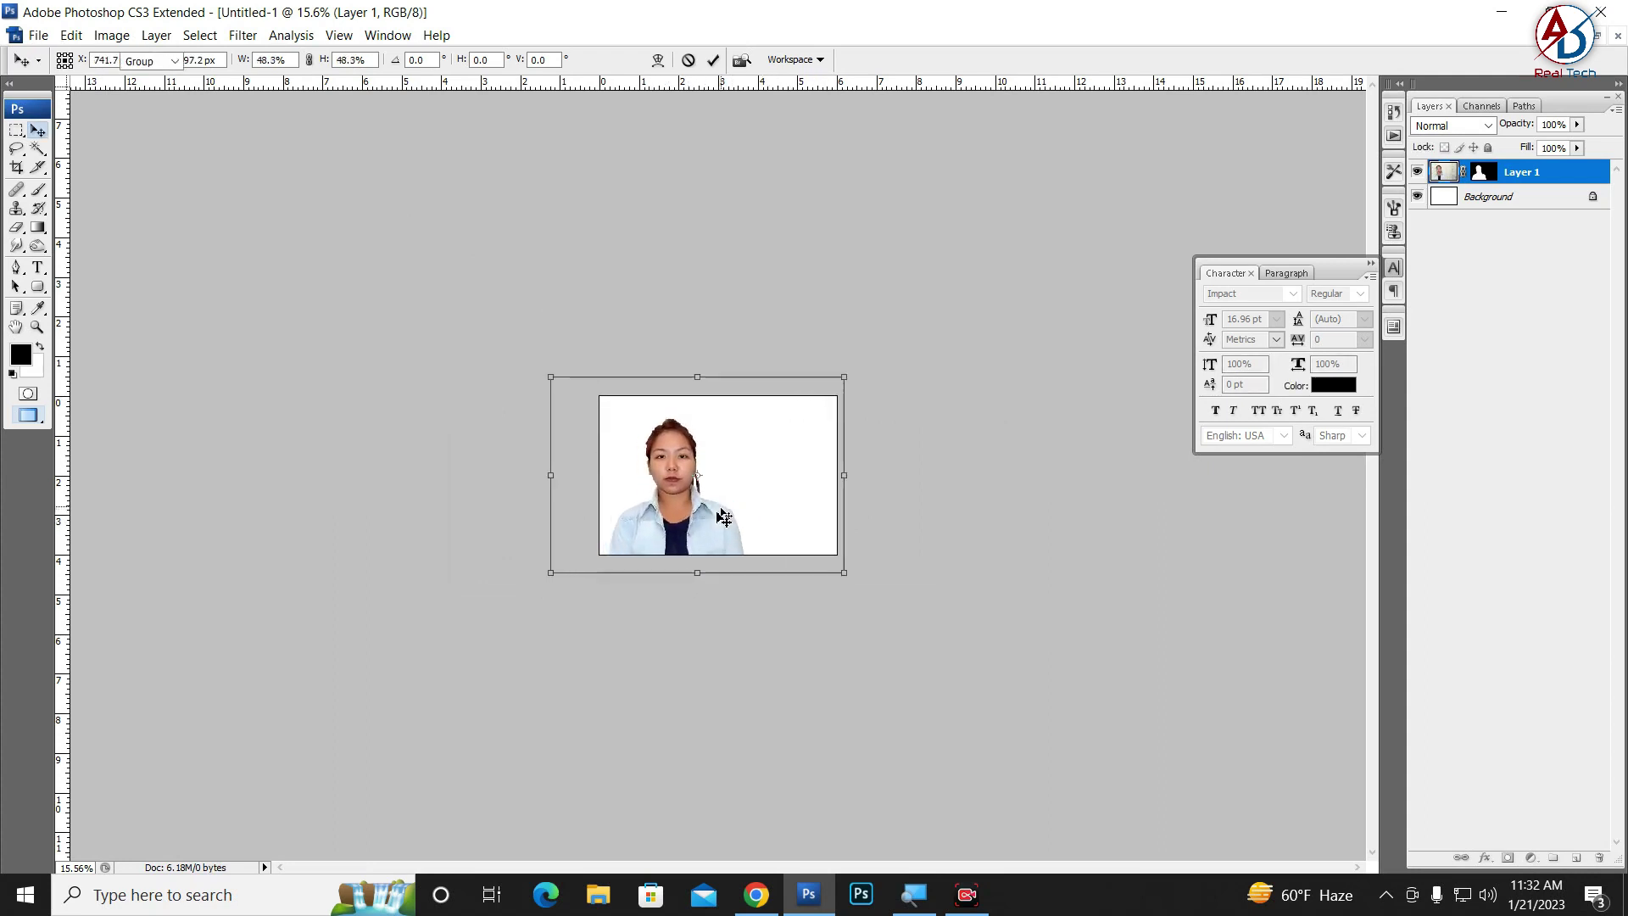
key("Return")
scroll(734, 560, "up", 2)
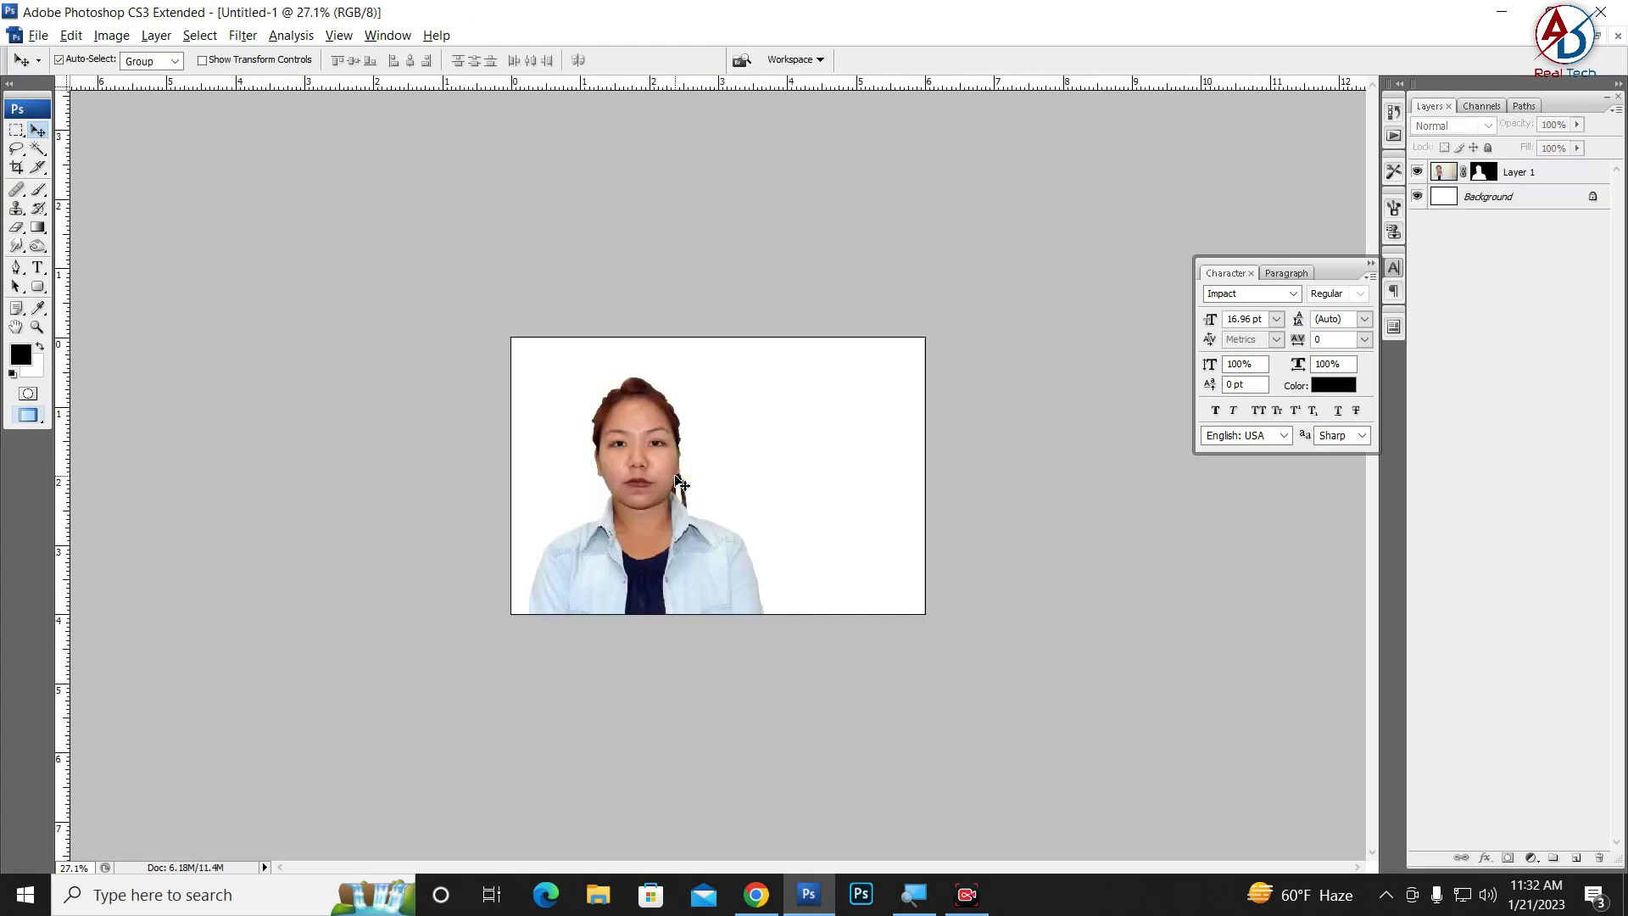
Step: Remove a stray pasted black layer and float the documents as separate windows
key("ctrl+v")
key("ctrl+t")
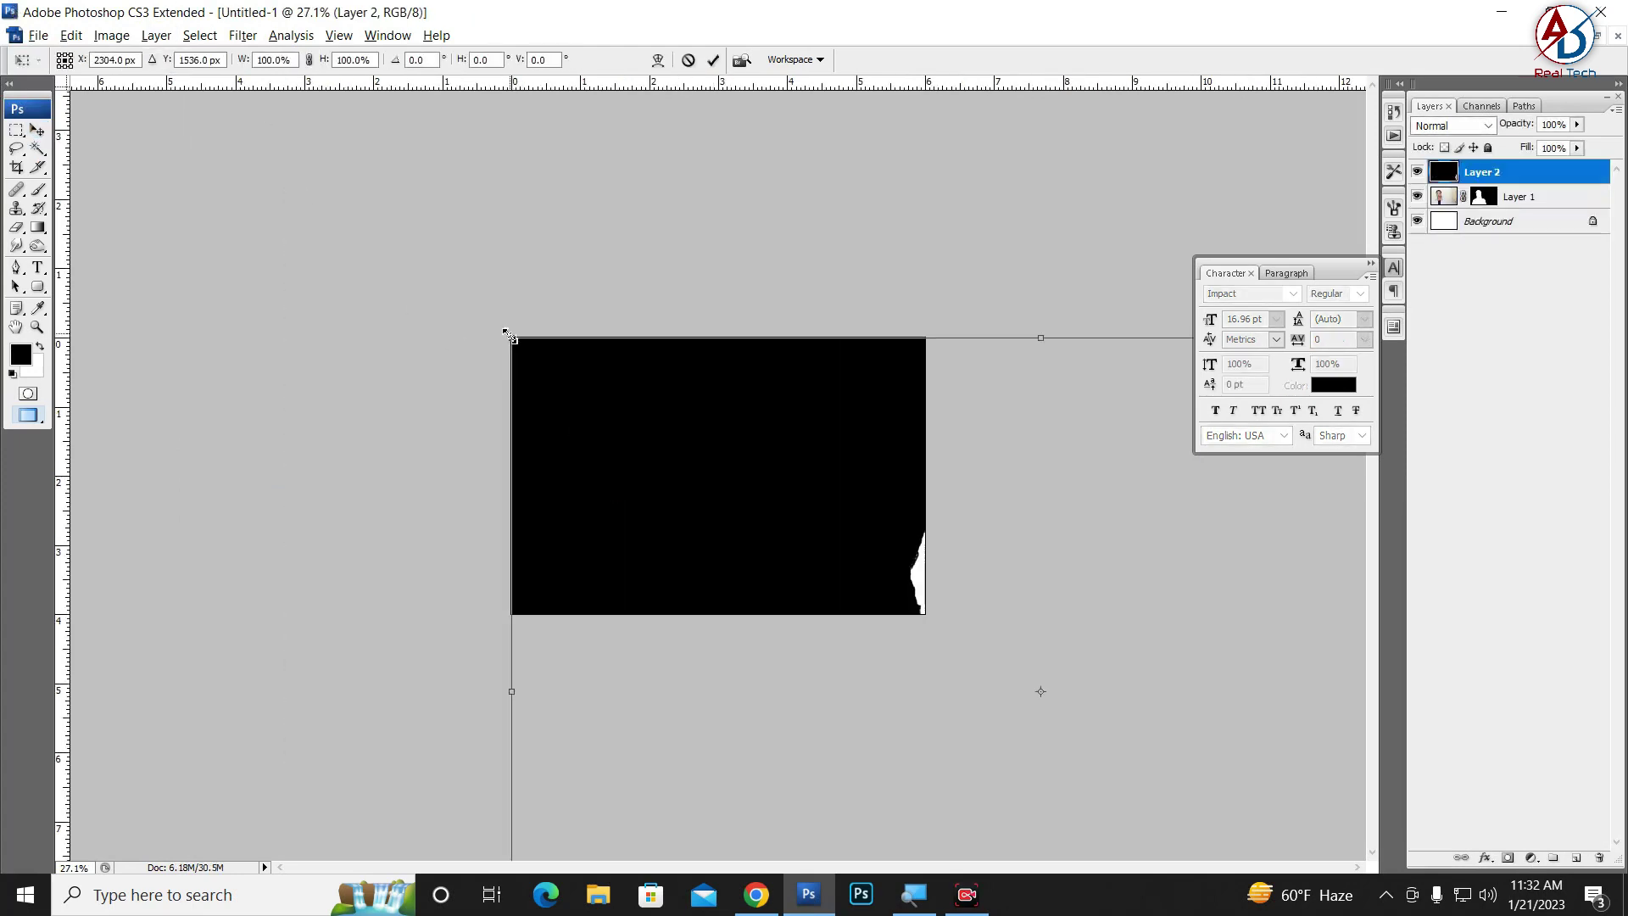
mouse_move(520, 342)
left_mouse_down()
mouse_move(936, 622)
mouse_move(740, 465)
left_mouse_up()
key("Return")
key("Delete")
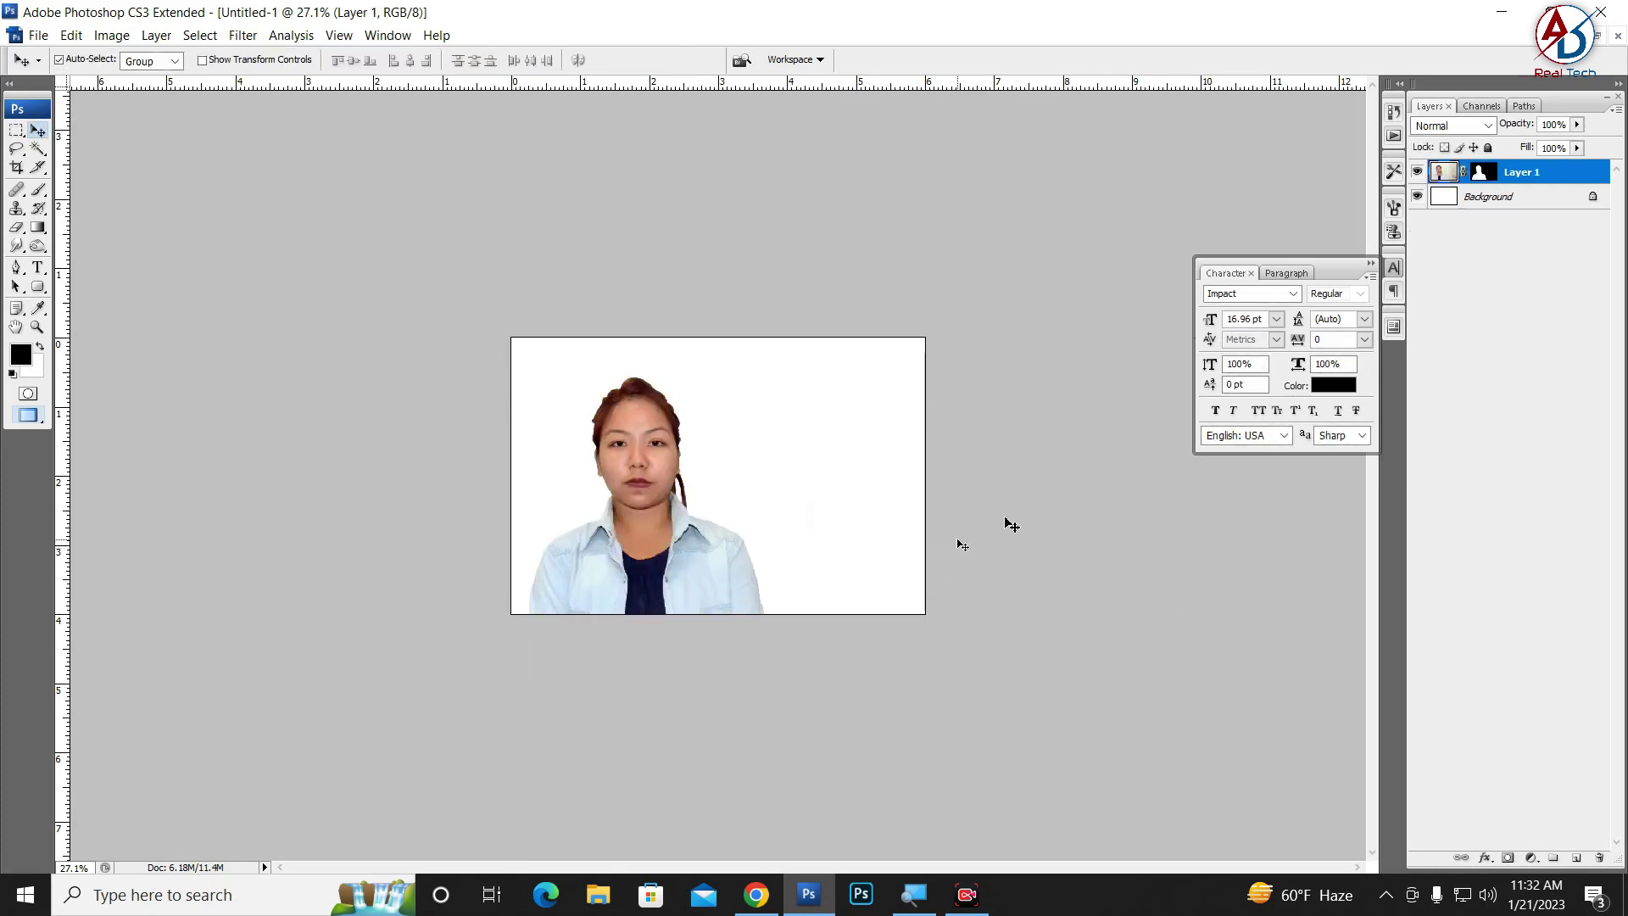
key("shift+f")
Step: Drag the DSC_3594 denim-jacket cut-out into Untitled-1 as a new layer
left_click(1173, 628)
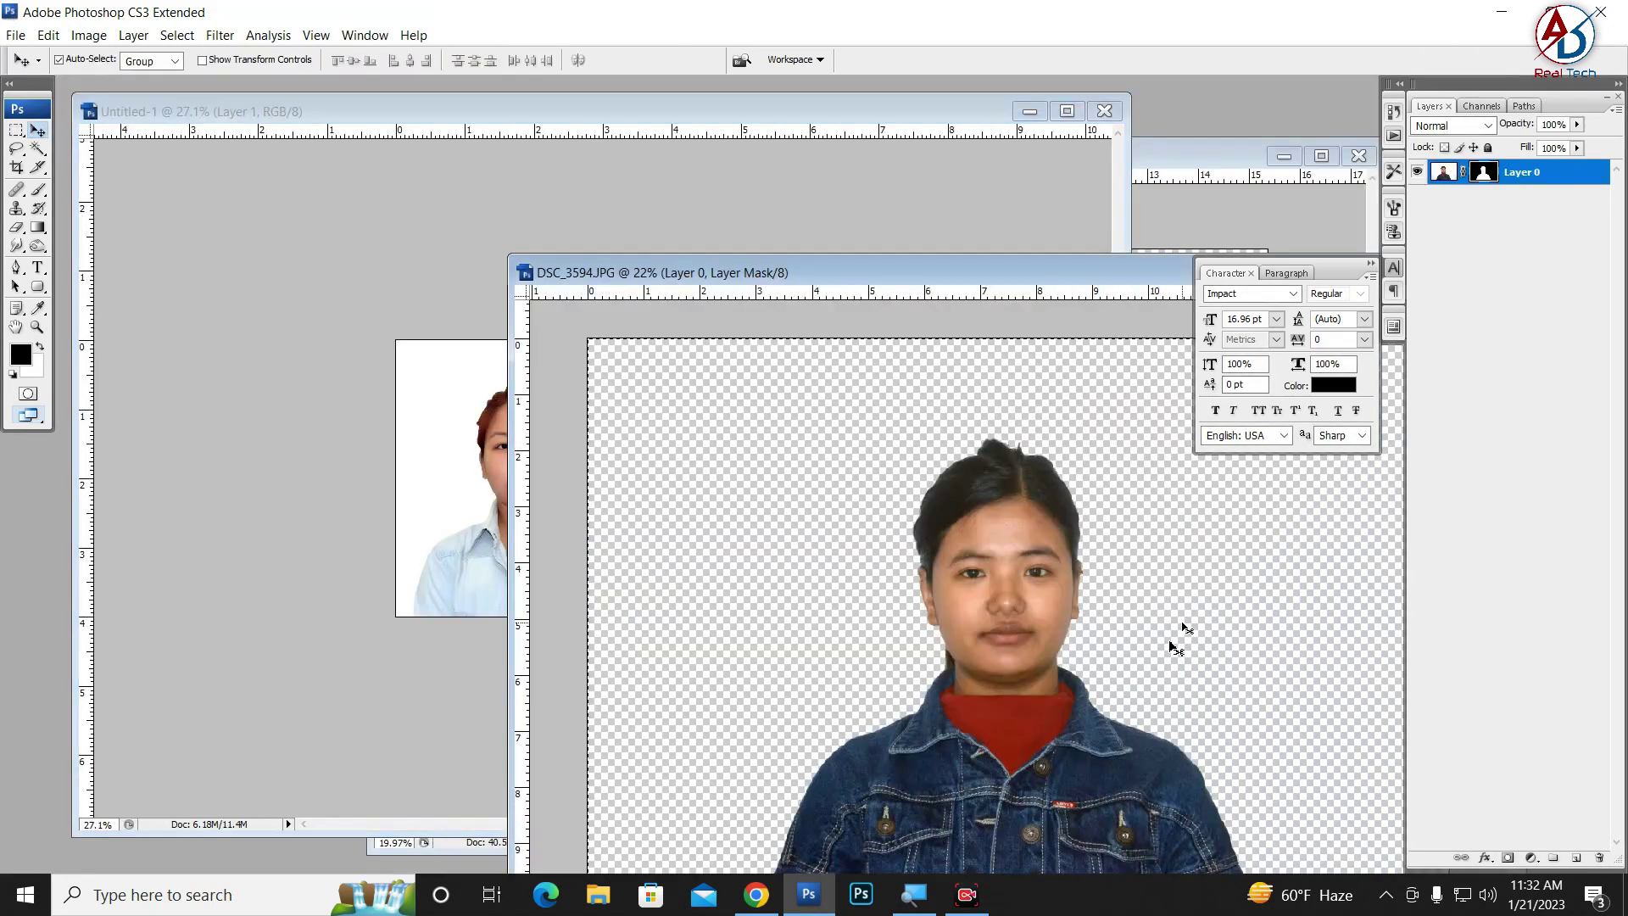
left_click_drag(1077, 721, 504, 458)
left_click(1443, 173)
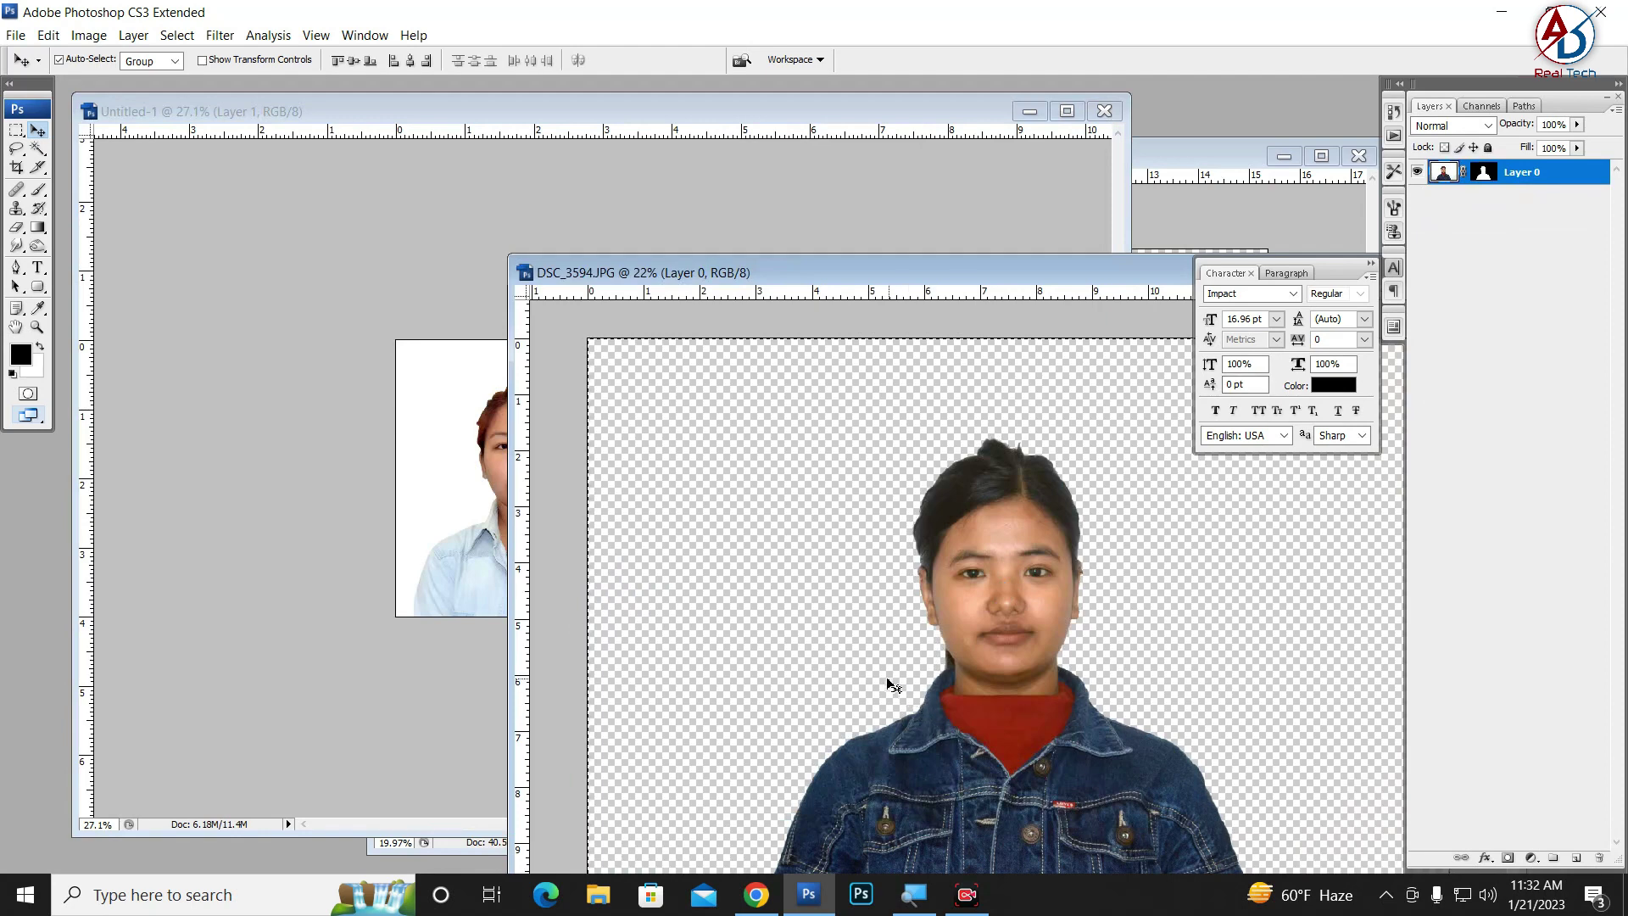
mouse_move(899, 695)
left_mouse_down()
mouse_move(539, 541)
mouse_move(652, 573)
left_mouse_up()
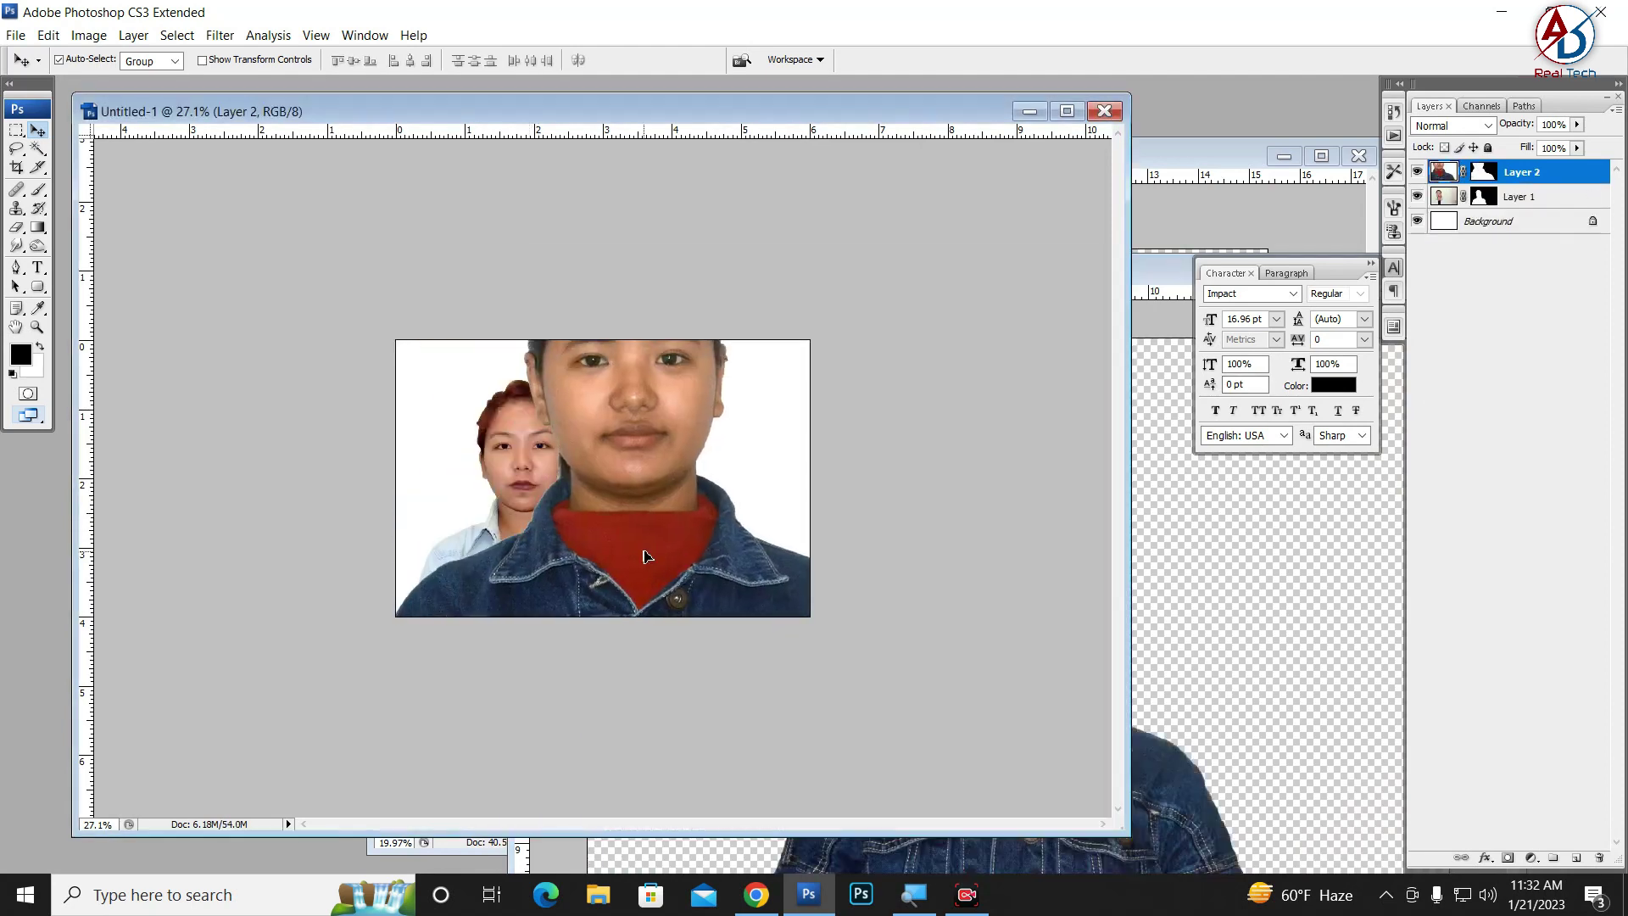
left_click(1067, 111)
Step: Scale the denim-jacket portrait to about 45% and place it beside the first woman
key("ctrl+t")
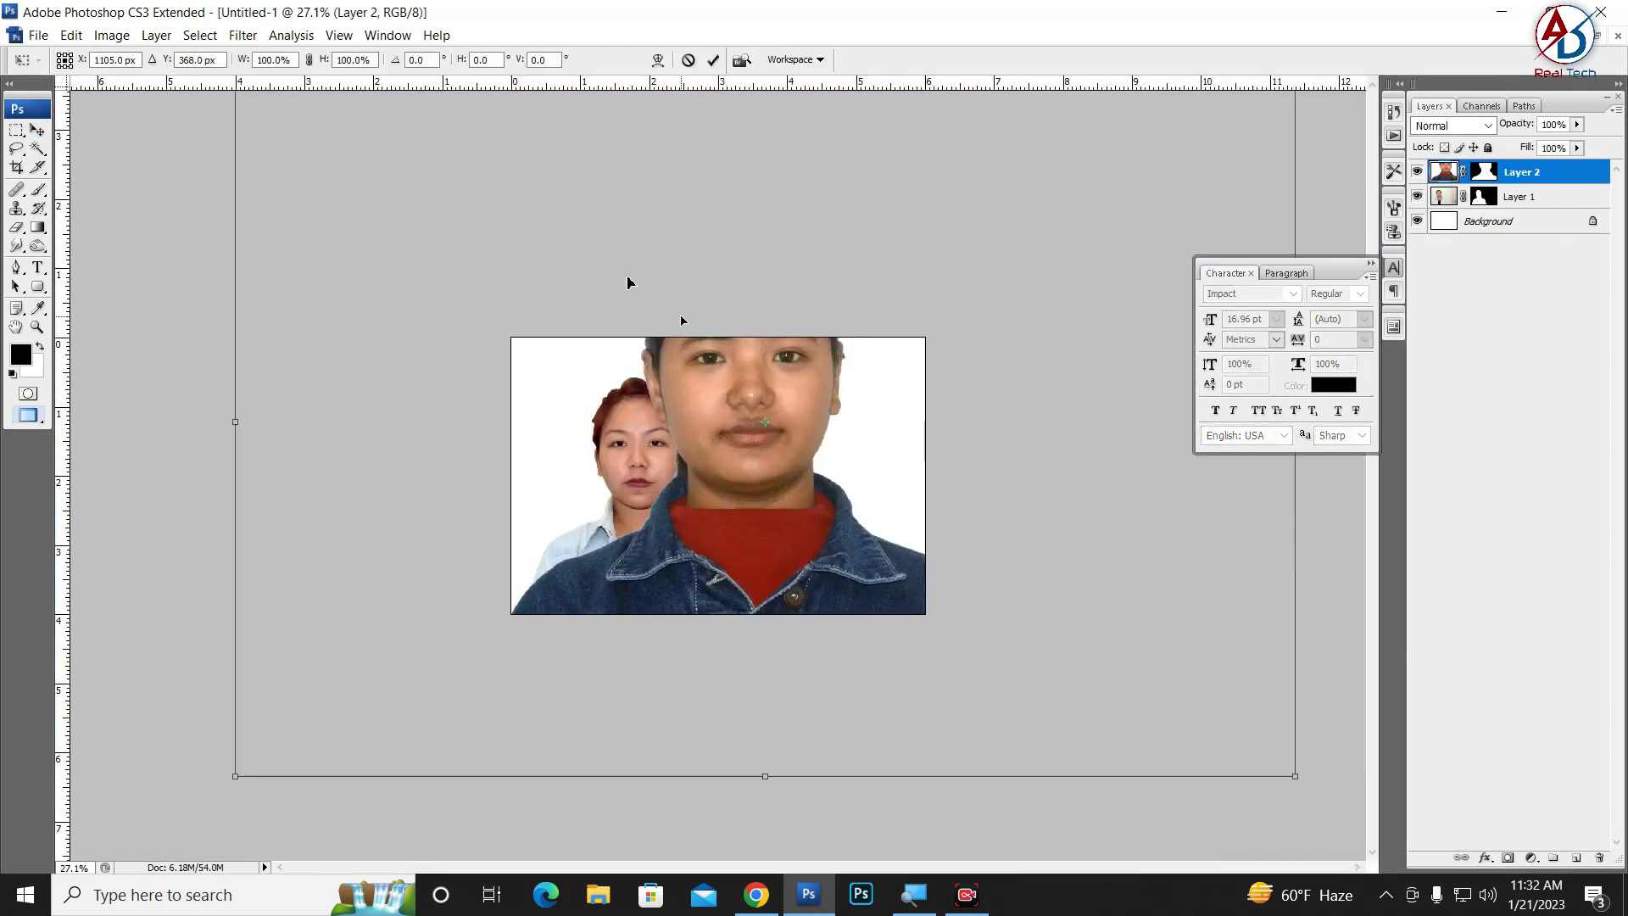
key("ctrl+0")
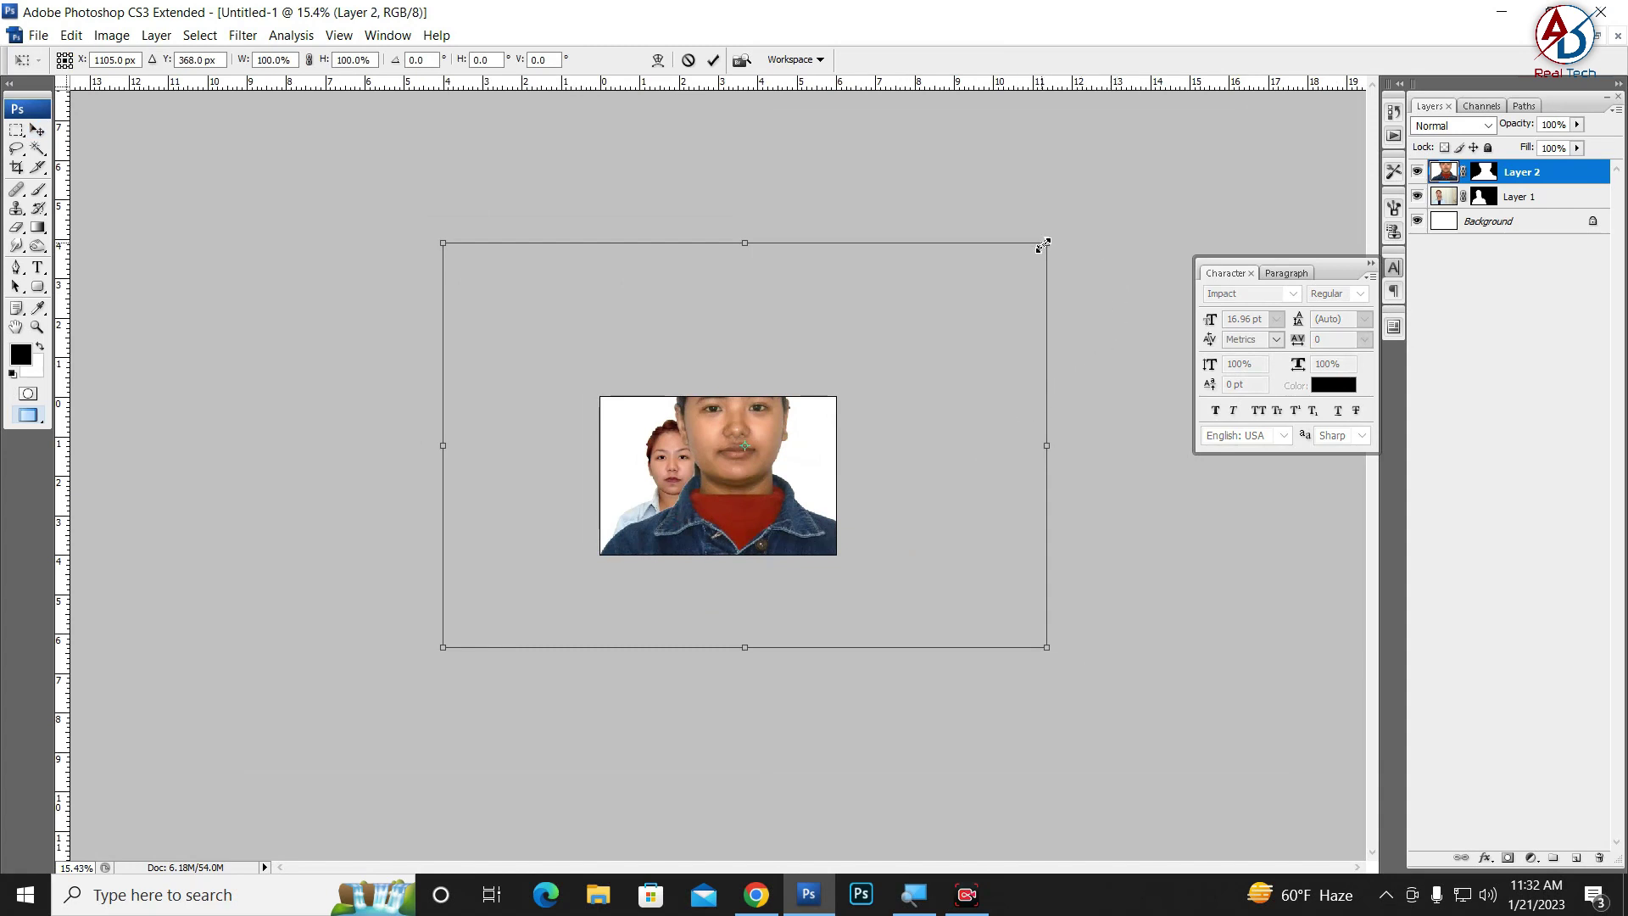
left_click_drag(1043, 245, 847, 407)
left_click_drag(787, 516, 797, 534)
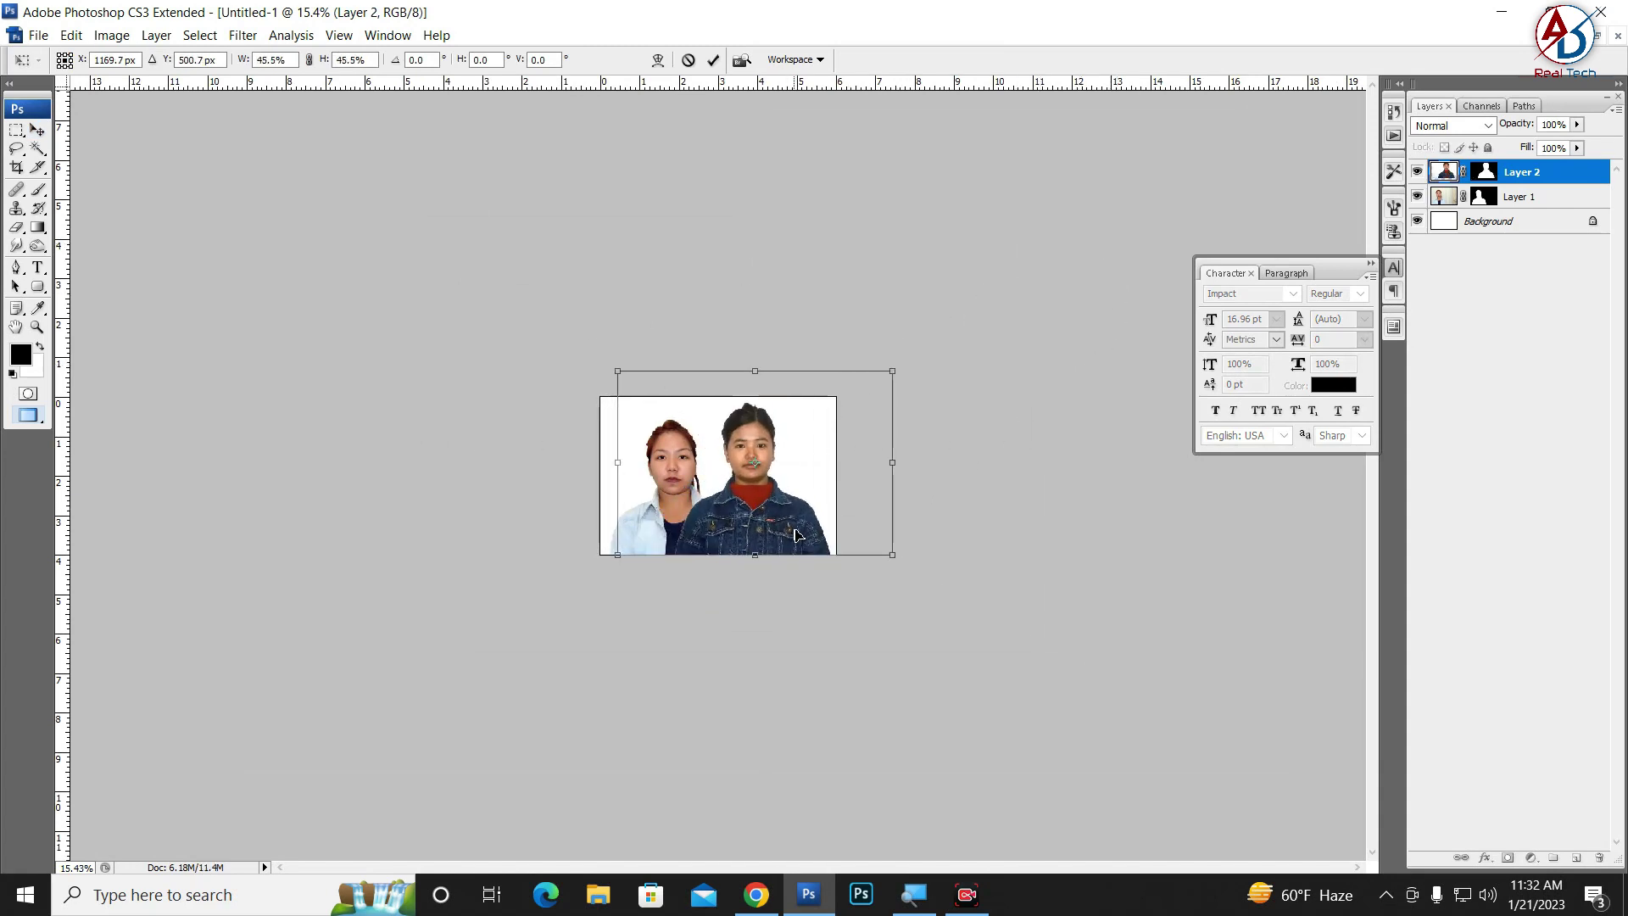
key("Return")
key("ctrl+0")
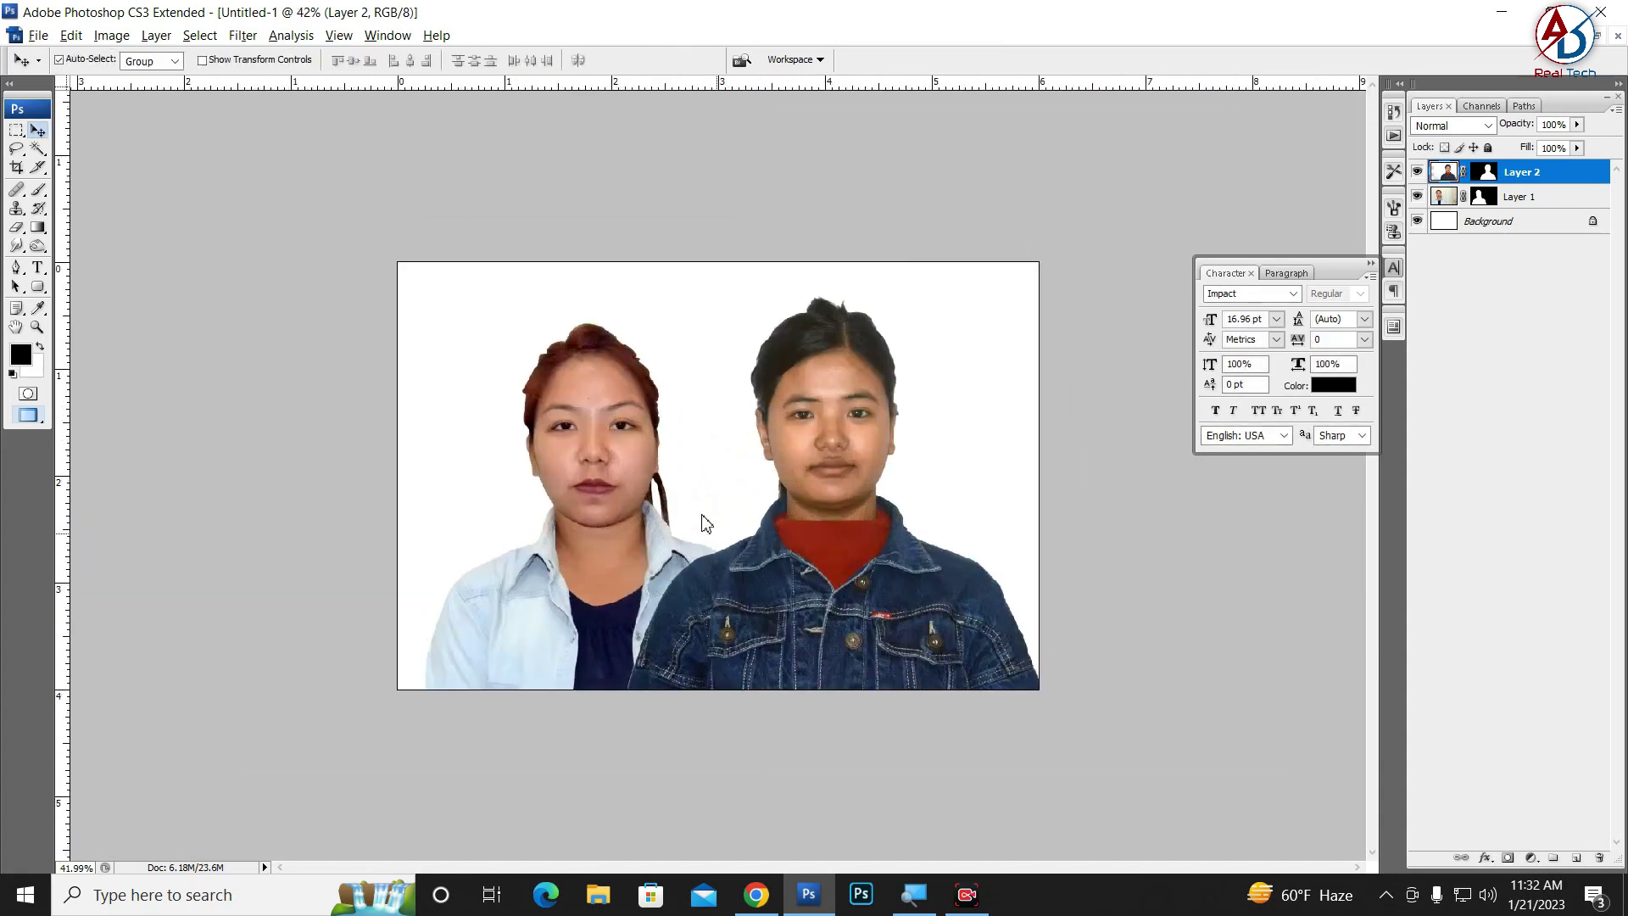
left_click_drag(786, 645, 812, 645)
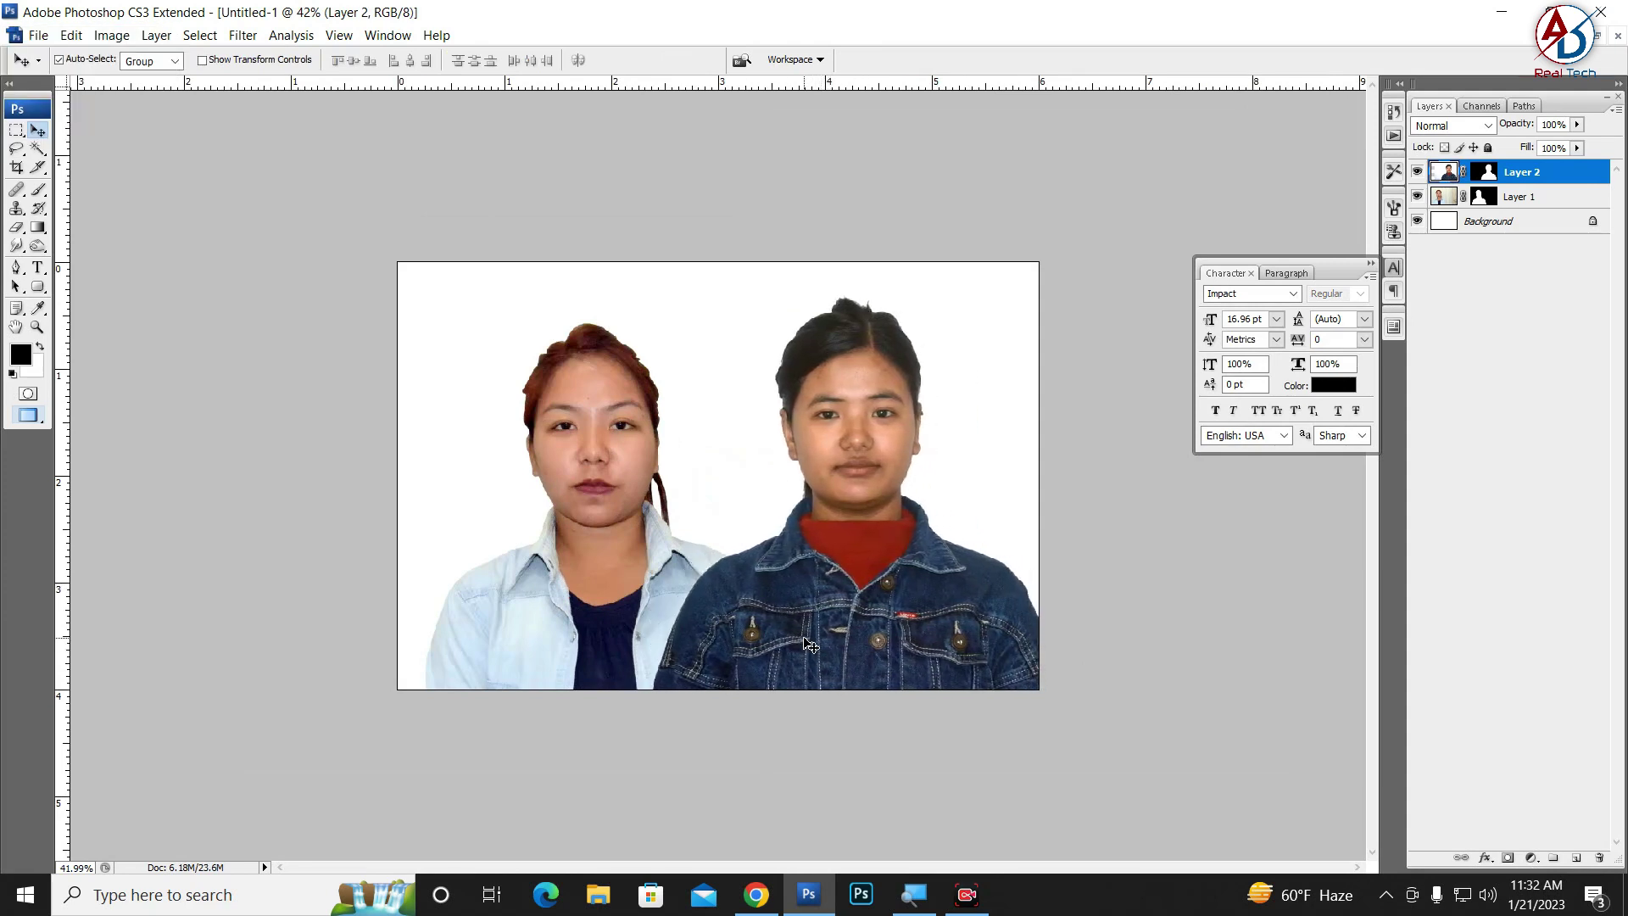
Step: Rescale the second portrait to about 89% and move Layer 2 below Layer 1
key("ctrl+t")
left_click_drag(494, 214, 535, 240)
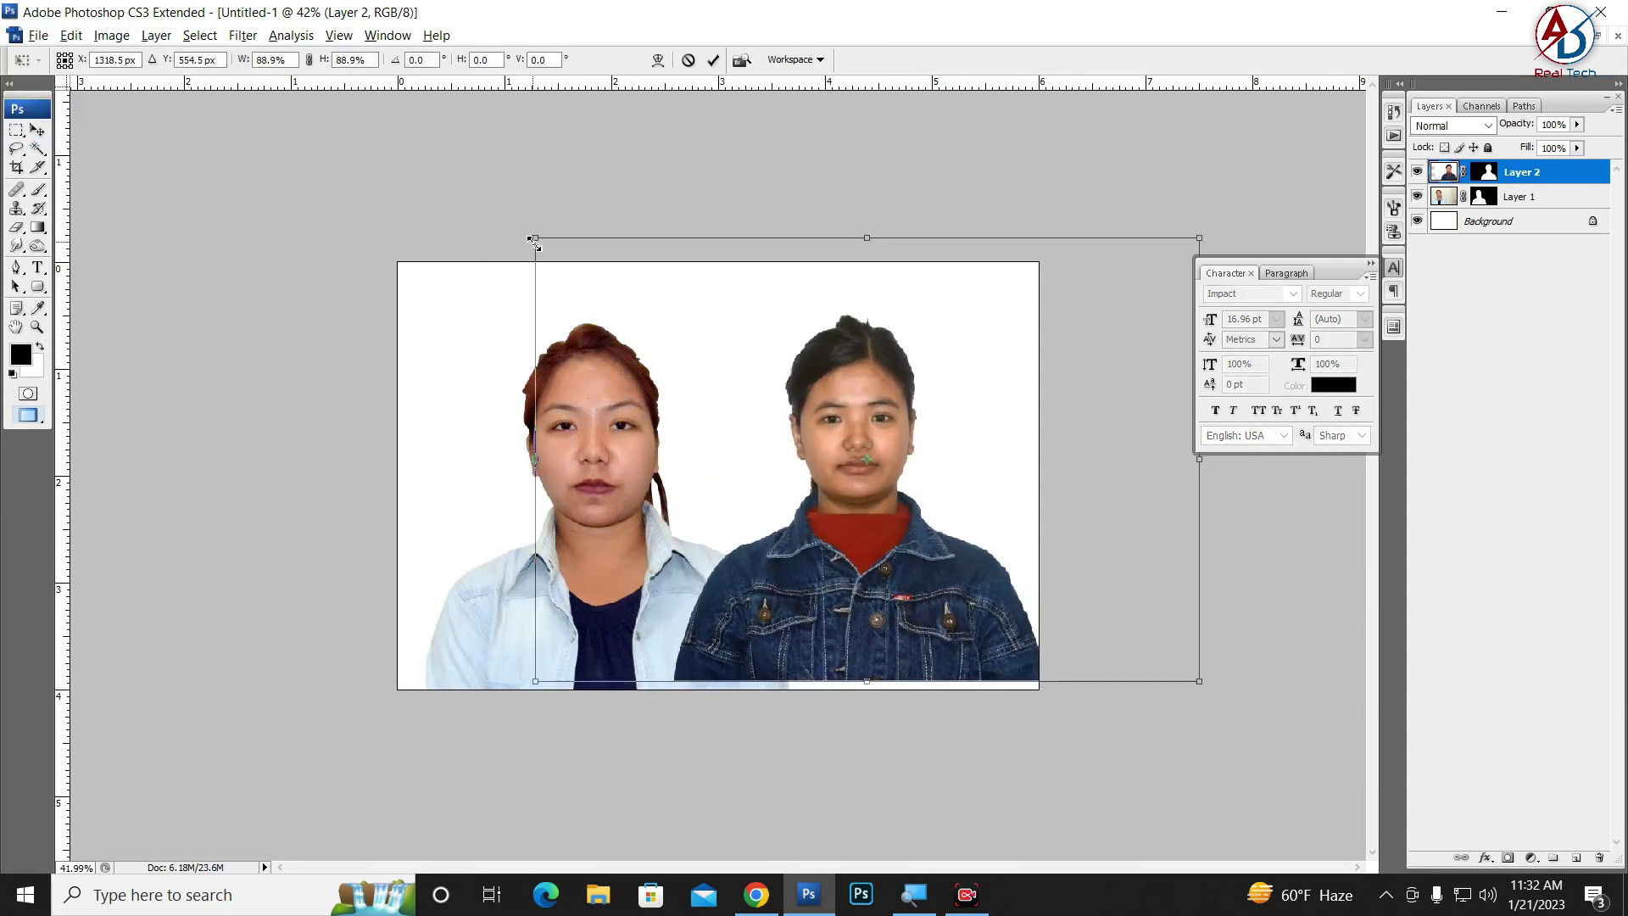
left_click_drag(867, 600, 858, 617)
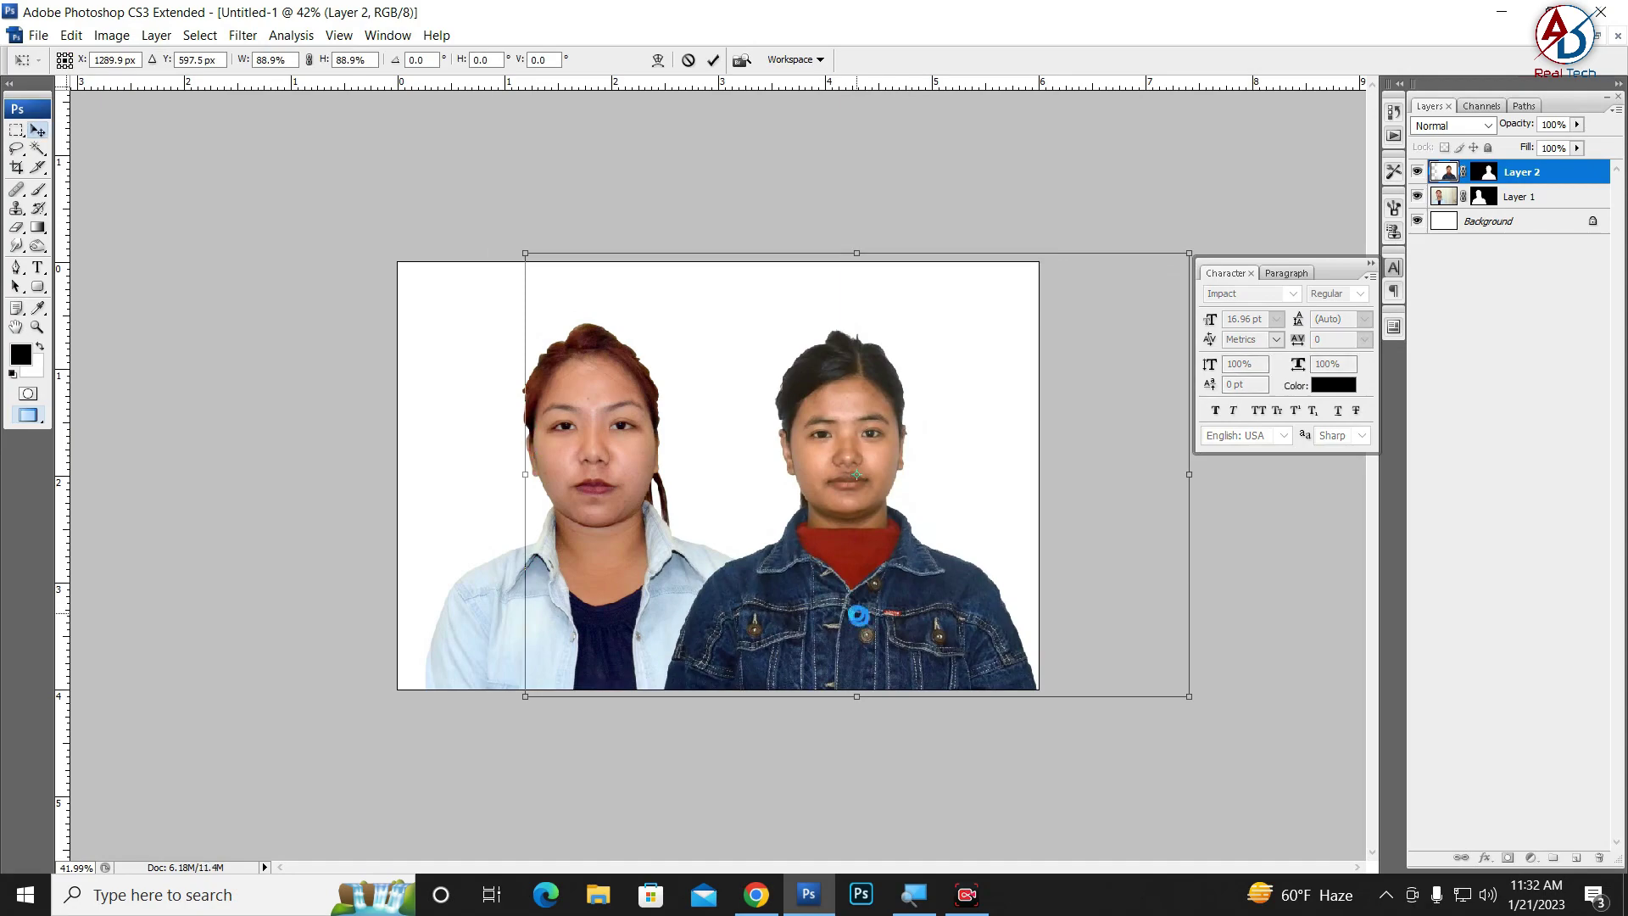
double_click(847, 617)
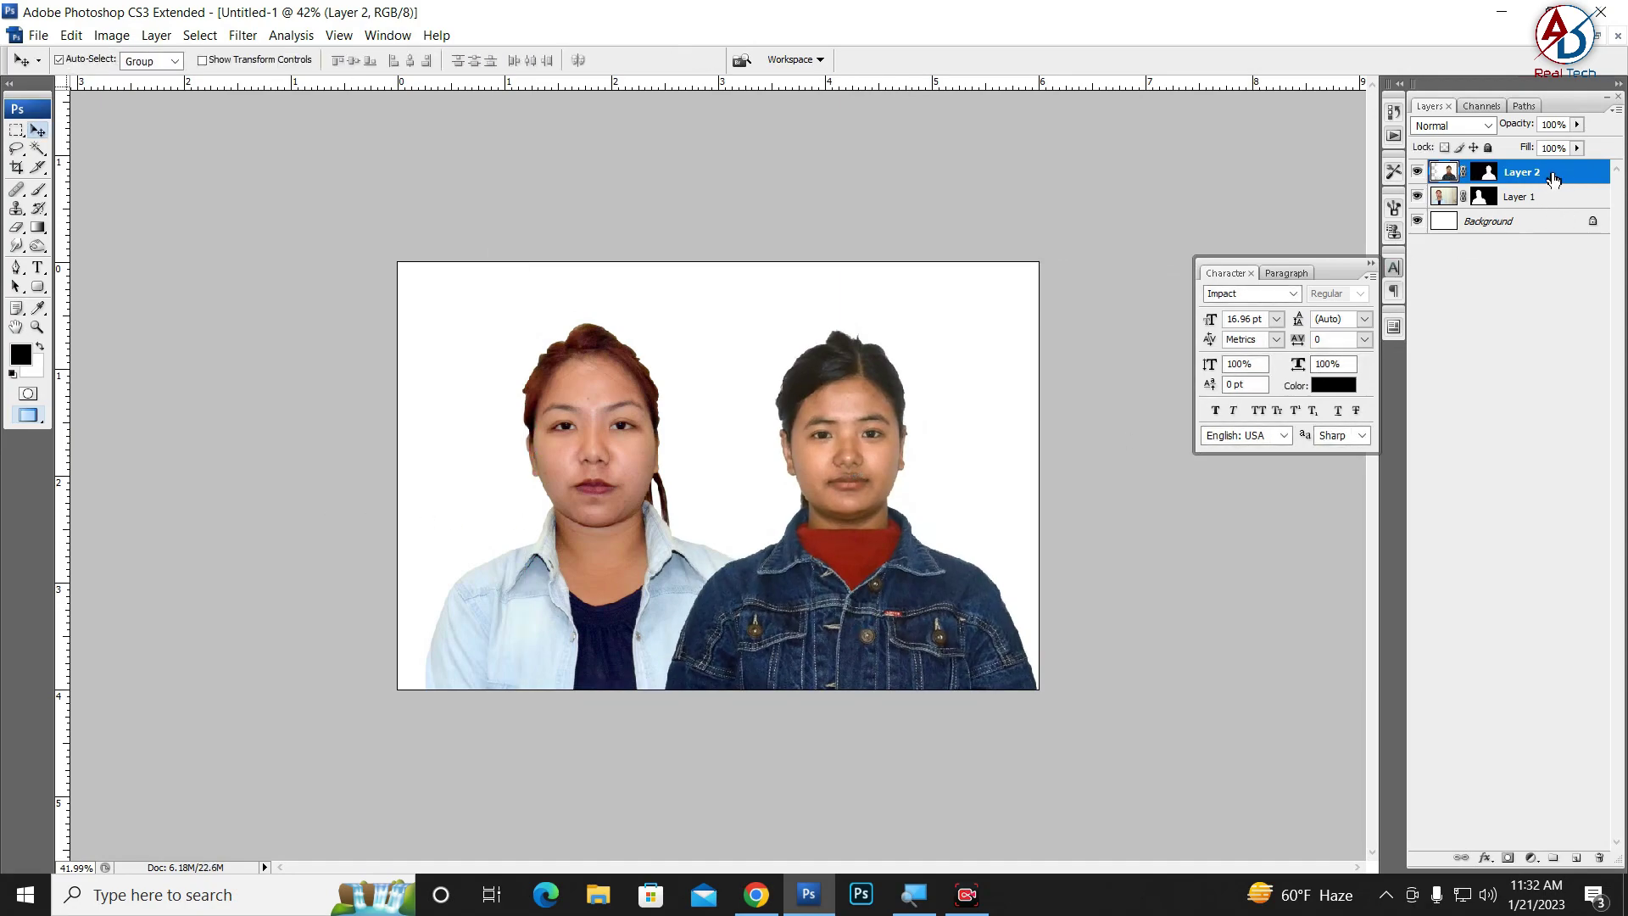
left_click_drag(1553, 178, 1550, 218)
Step: Nudge the light-jacket woman left and the denim-jacket woman right to space them apart
left_click_drag(718, 591, 707, 594)
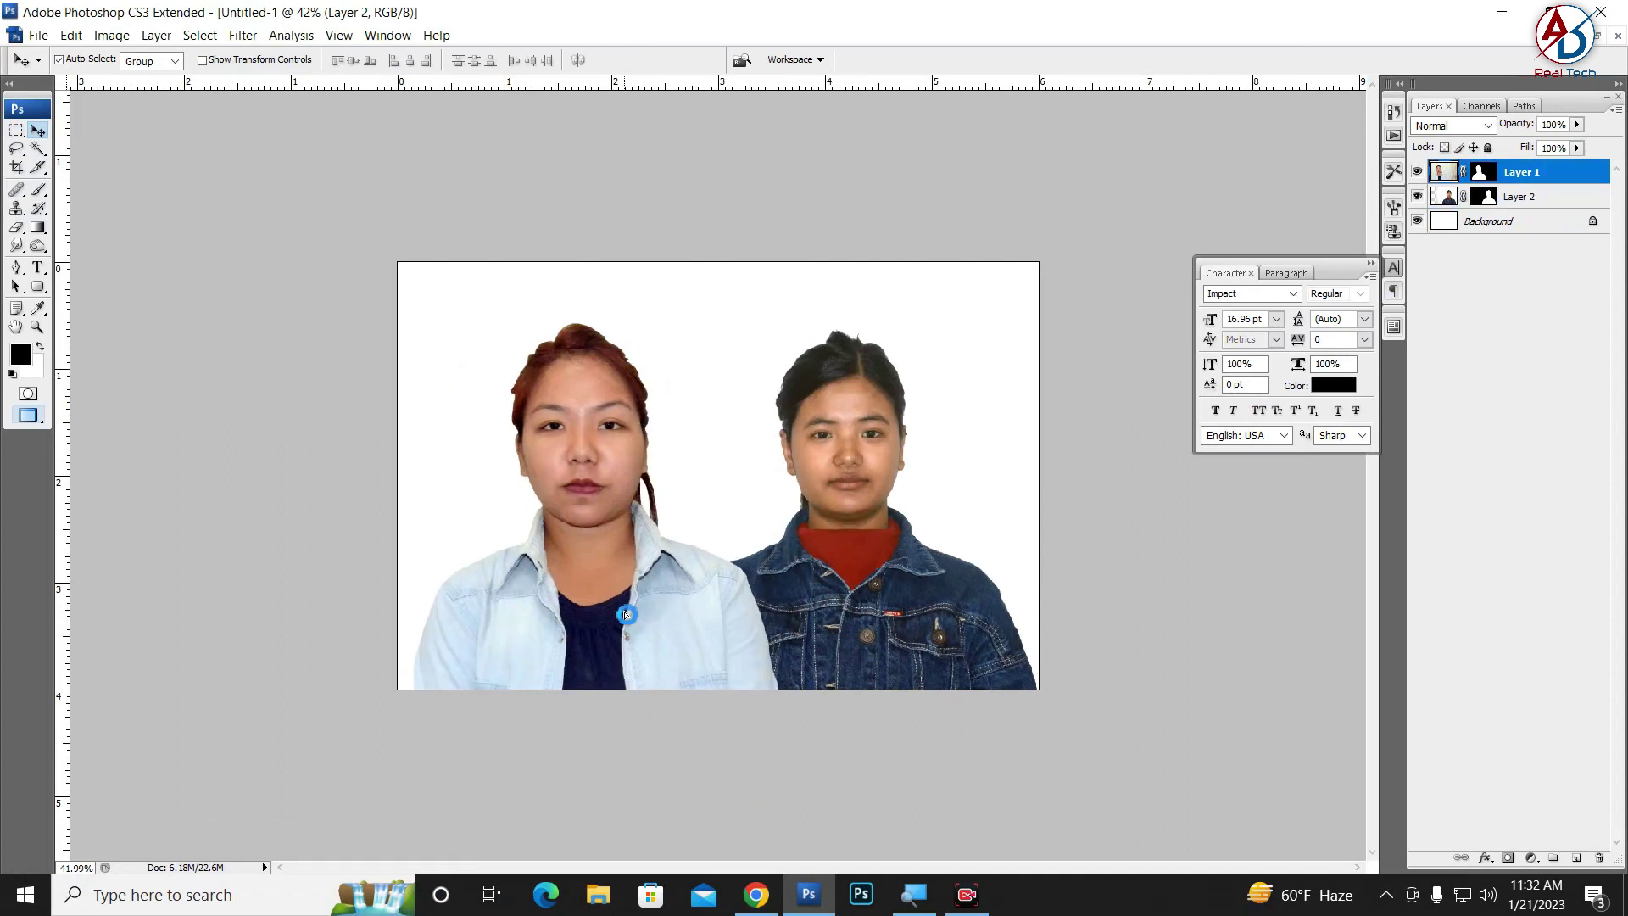
left_click_drag(873, 607, 884, 605)
left_click_drag(668, 607, 651, 607)
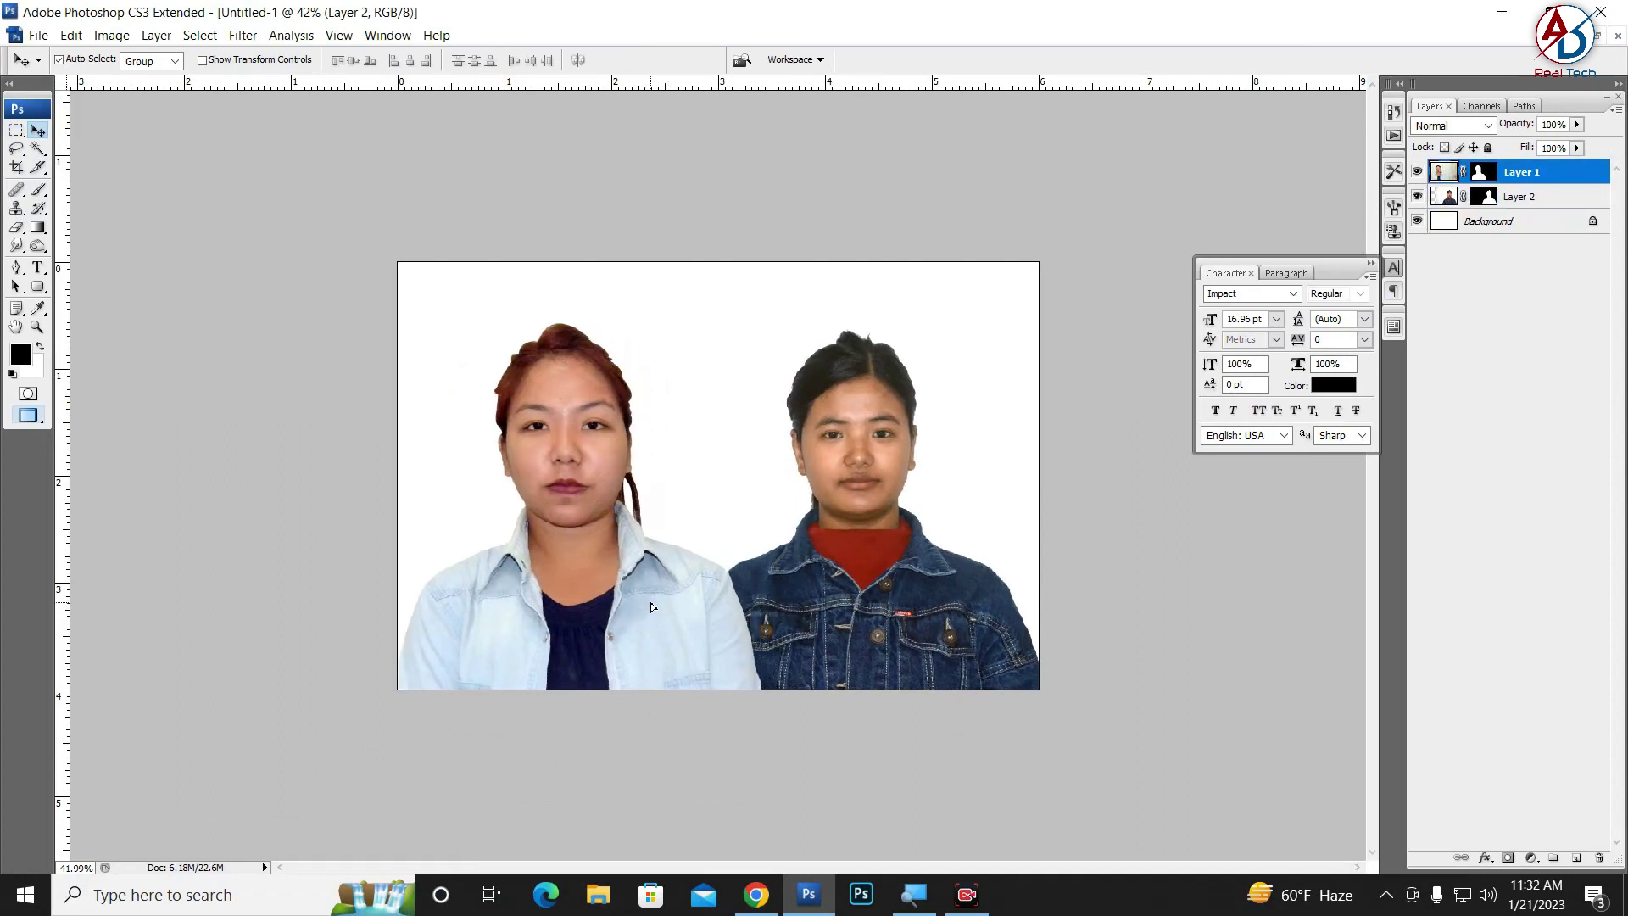
left_click_drag(824, 606, 838, 607)
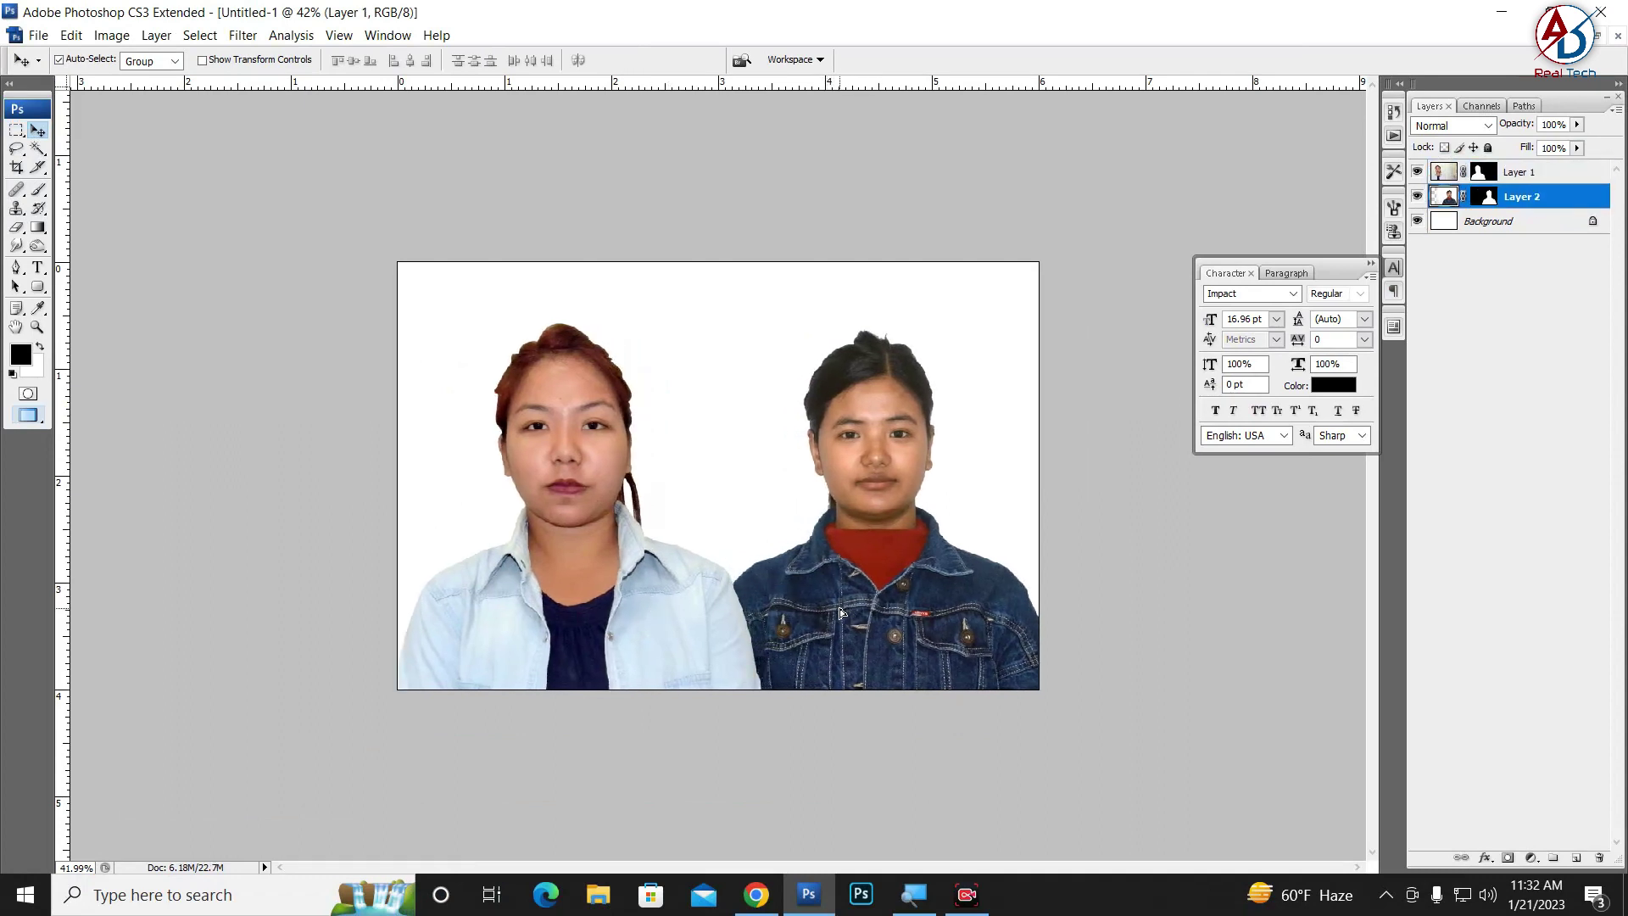
scroll(780, 543, "down", 2)
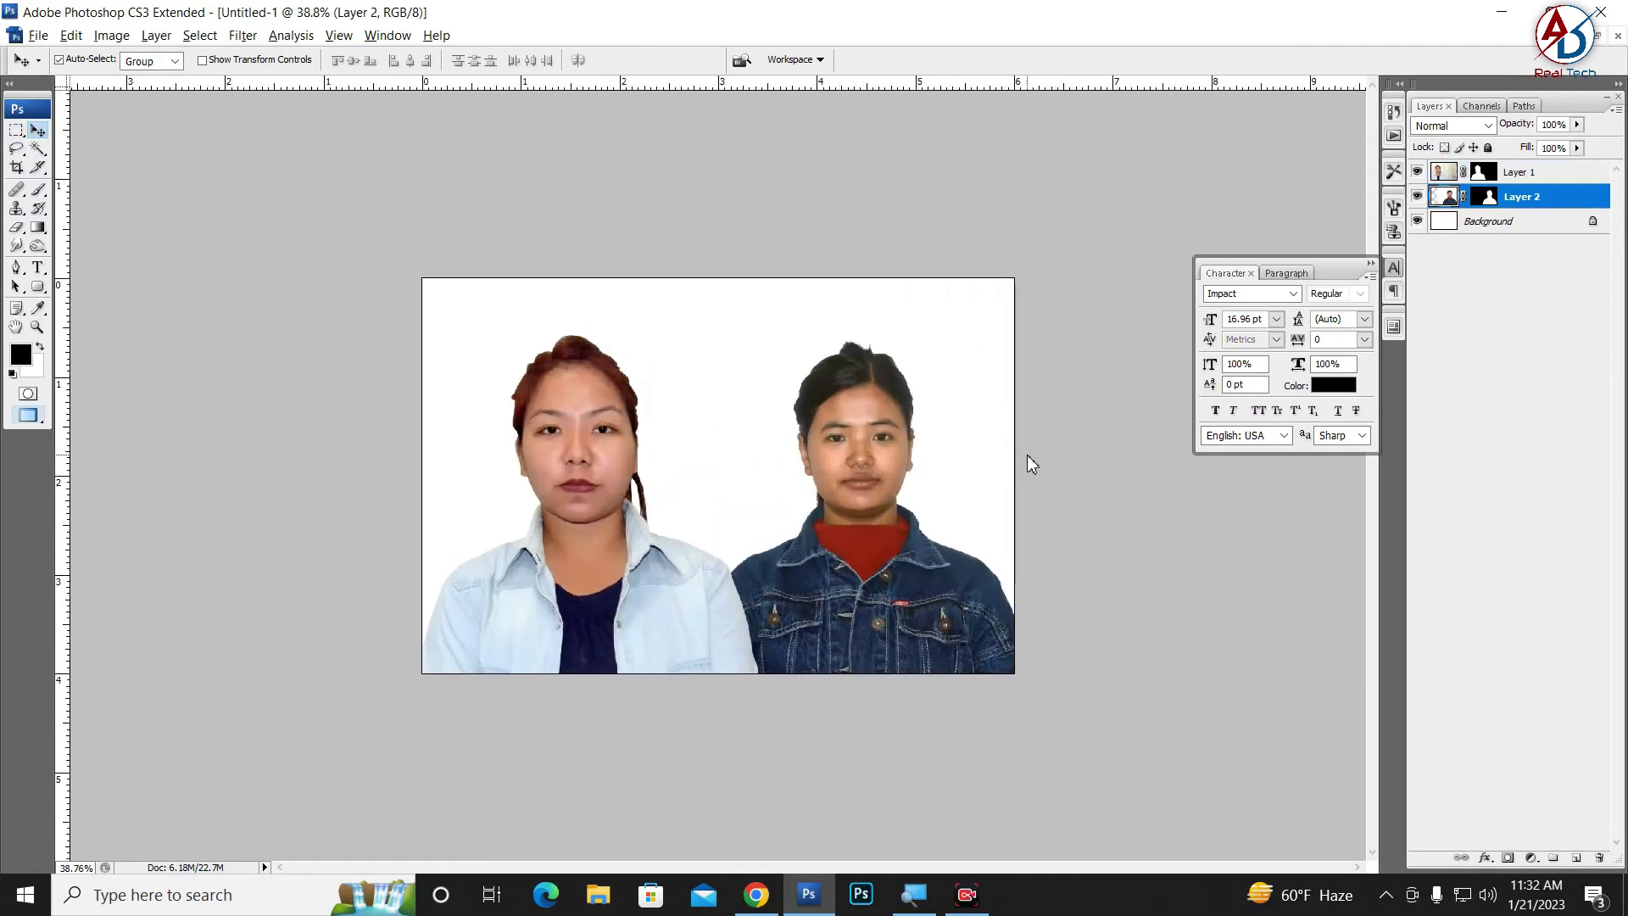
Step: Add a Solid Color fill layer in red ff4343 directly above the Background layer
left_click(1549, 248)
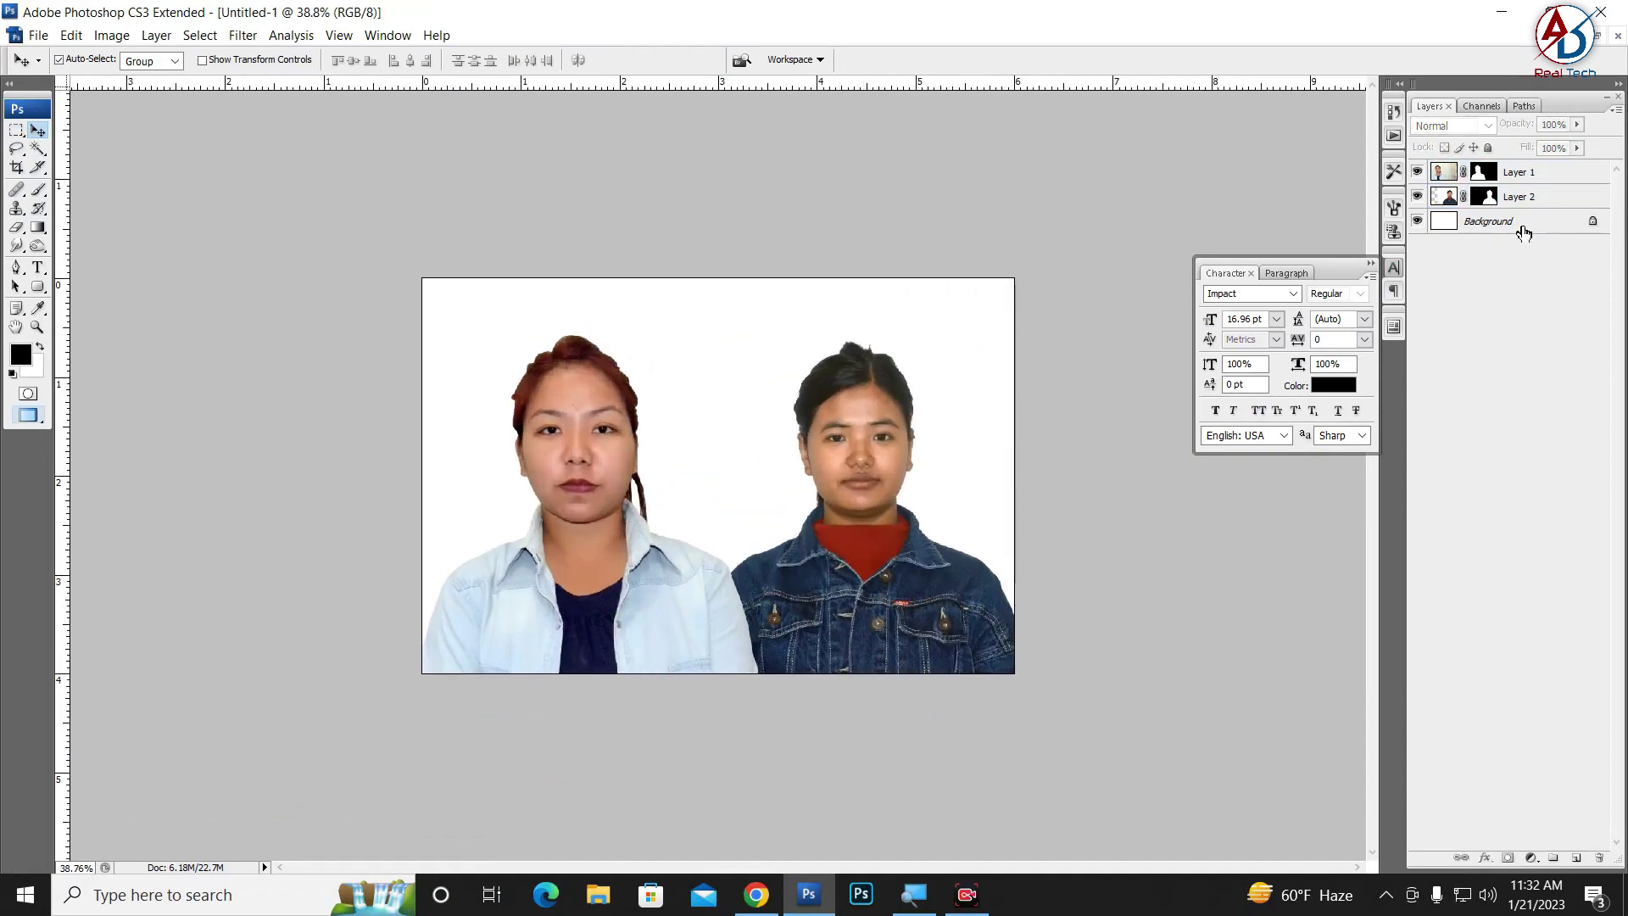
left_click(1523, 229)
left_click(1533, 863)
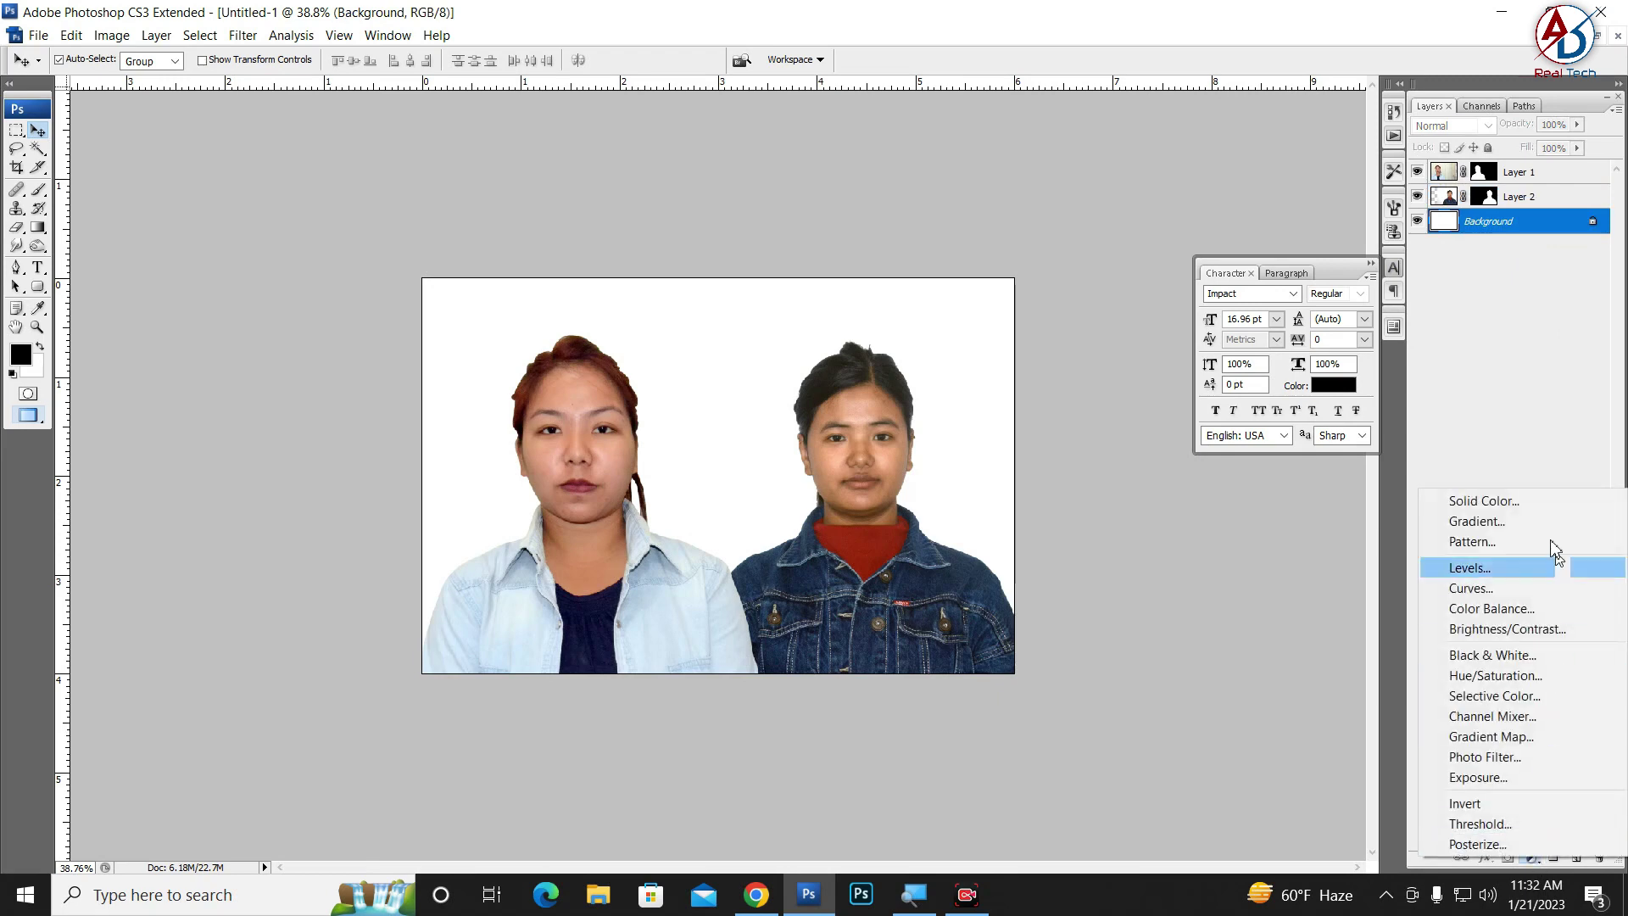
left_click(1526, 498)
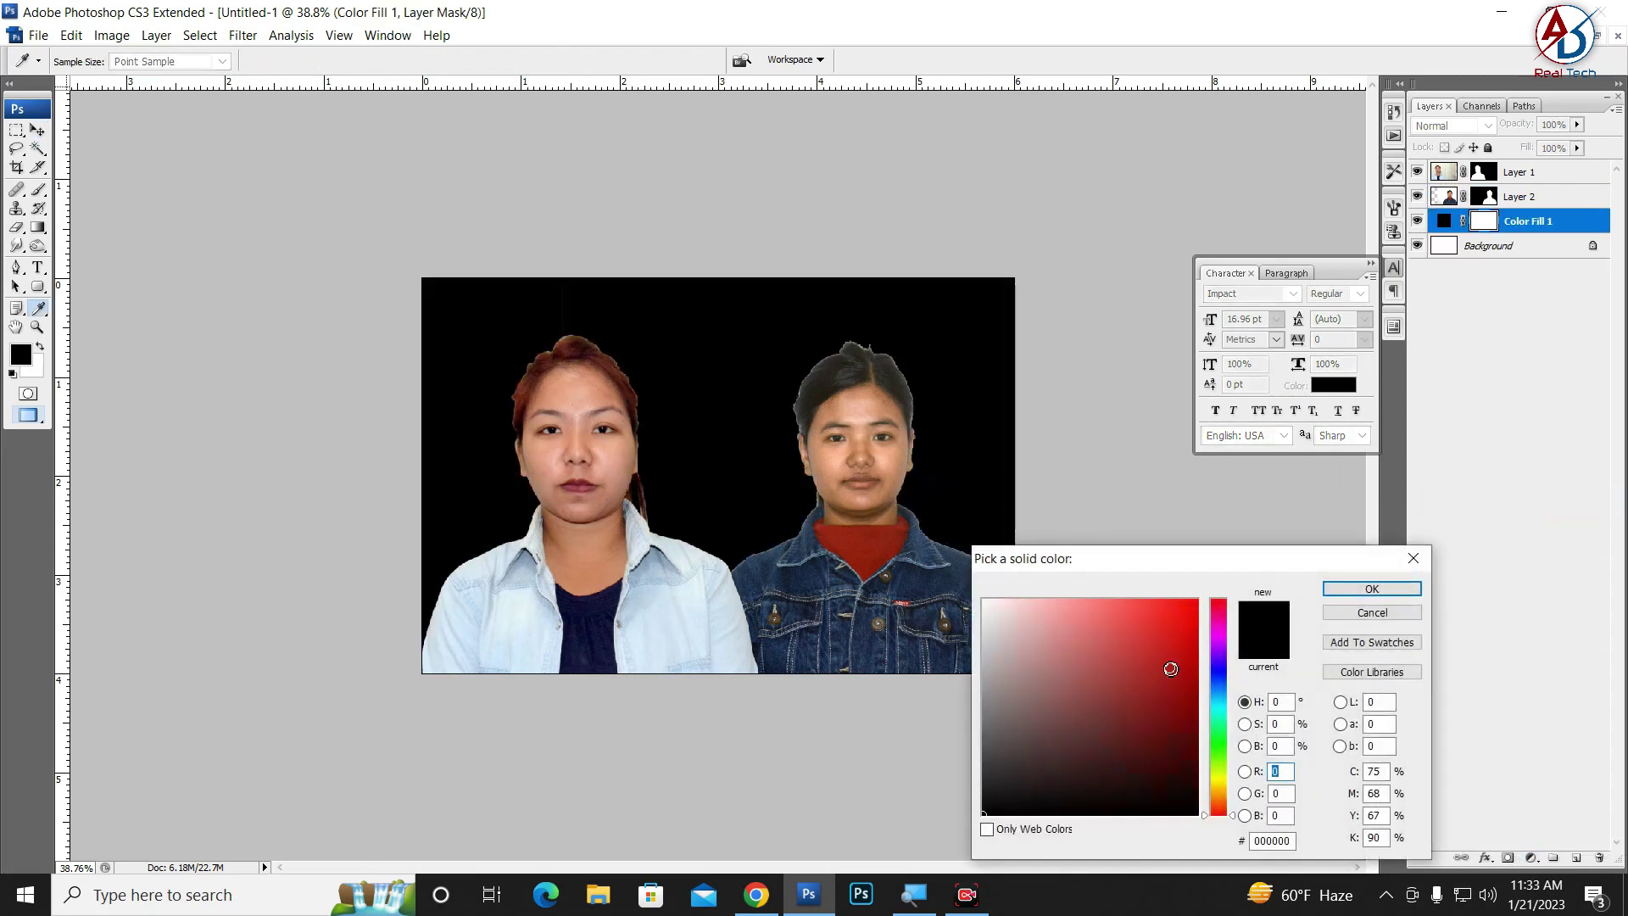
left_click_drag(1170, 669, 1150, 612)
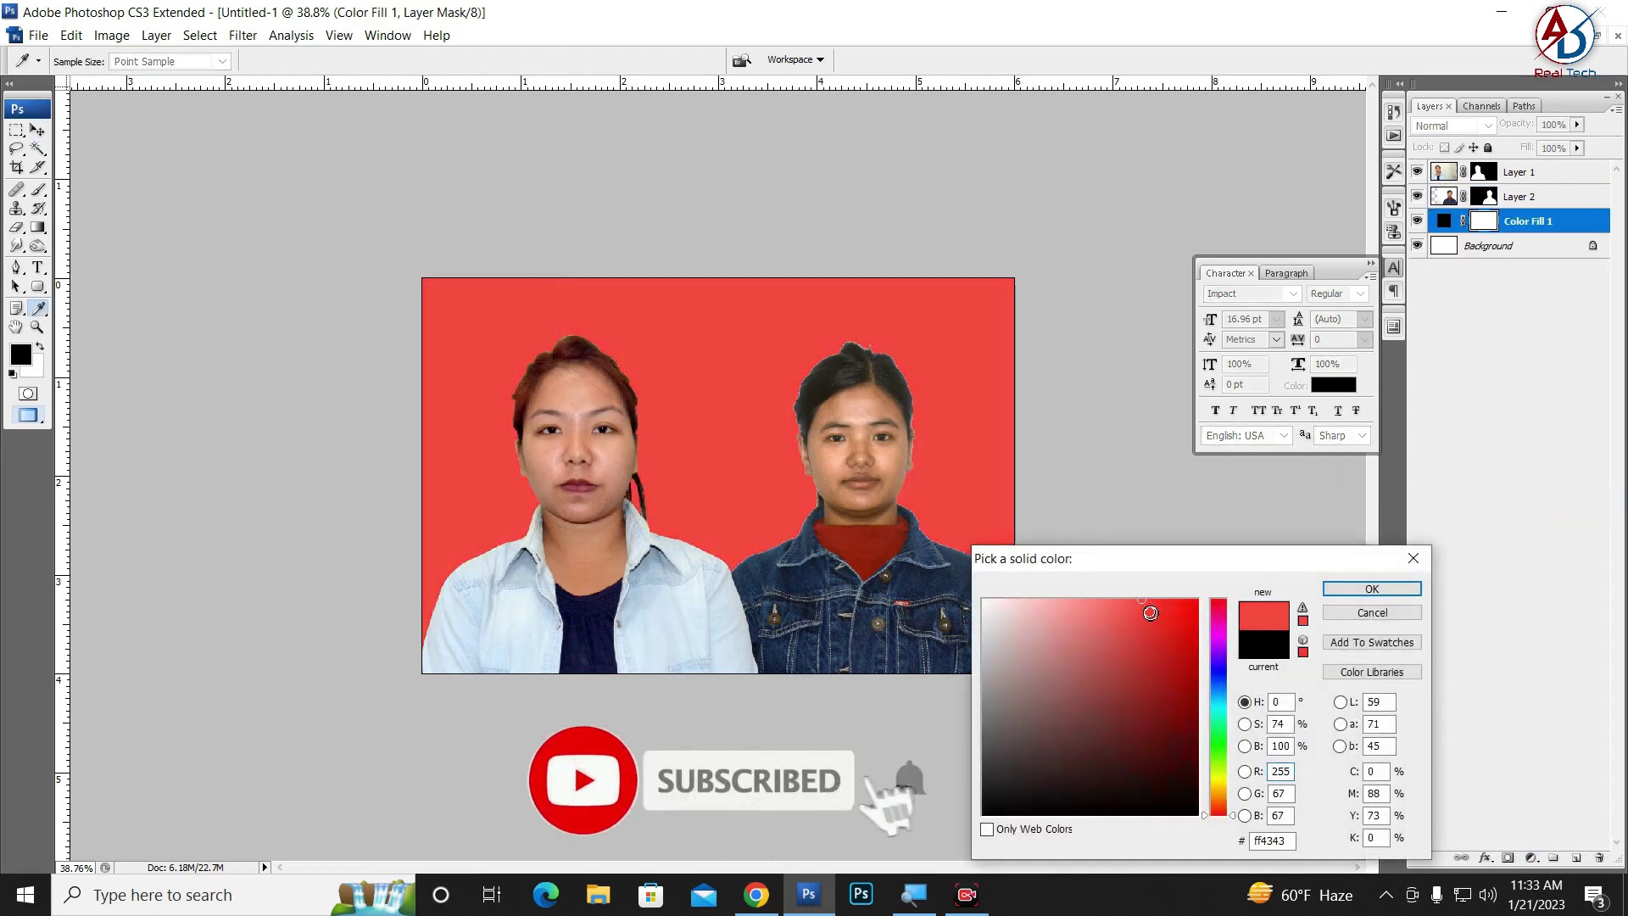
left_click(1045, 600)
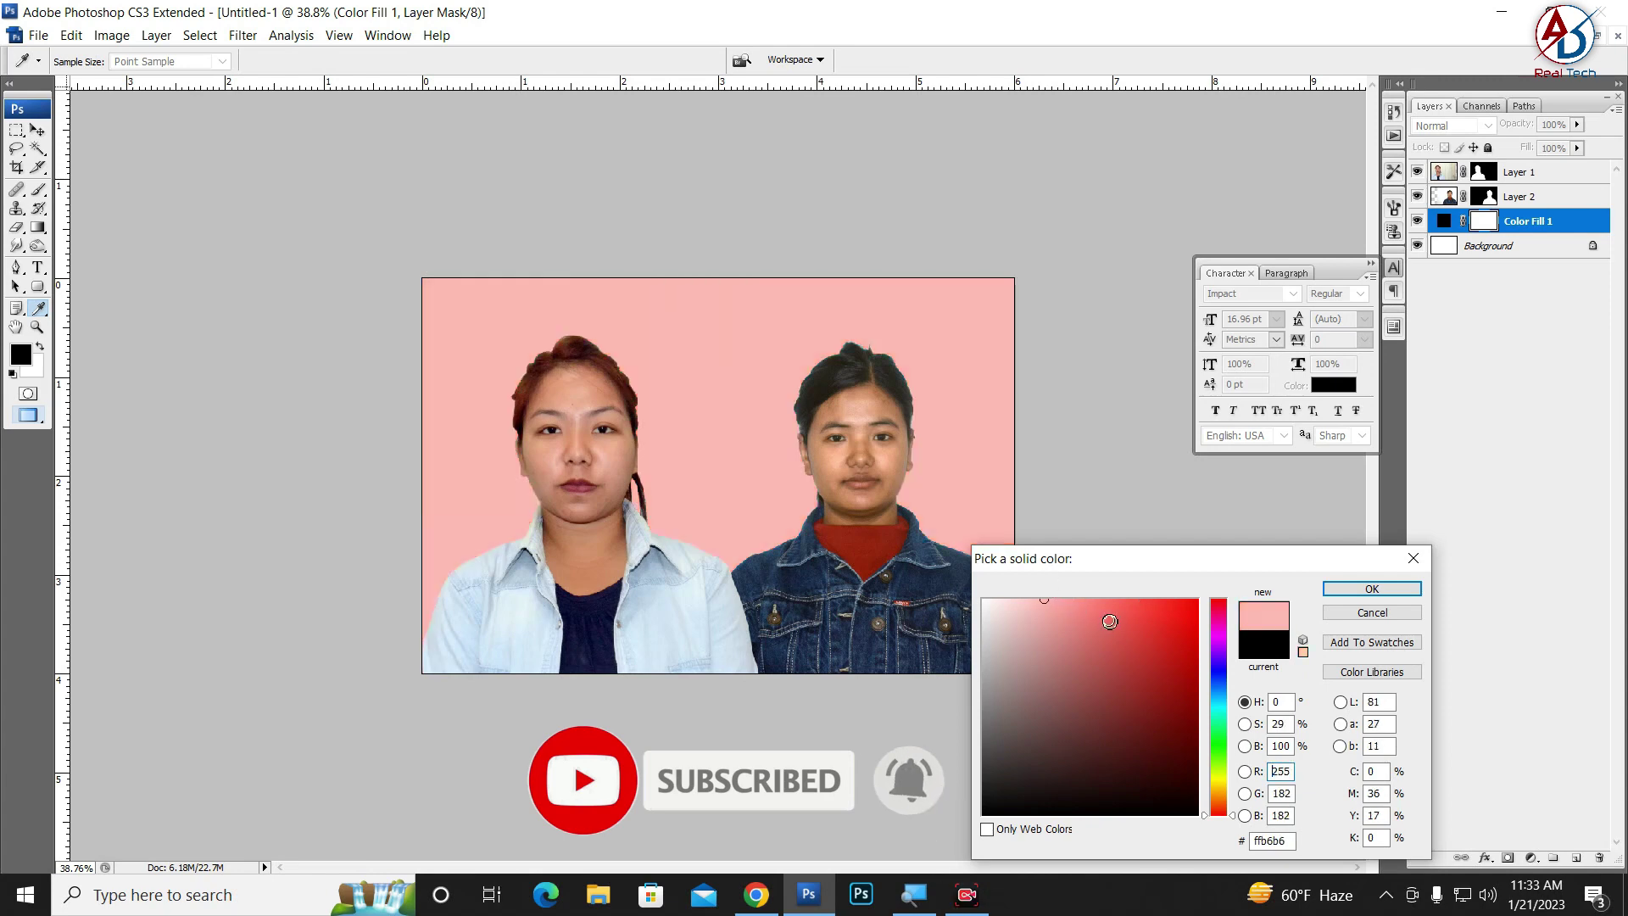
left_click(1151, 612)
left_click(1372, 588)
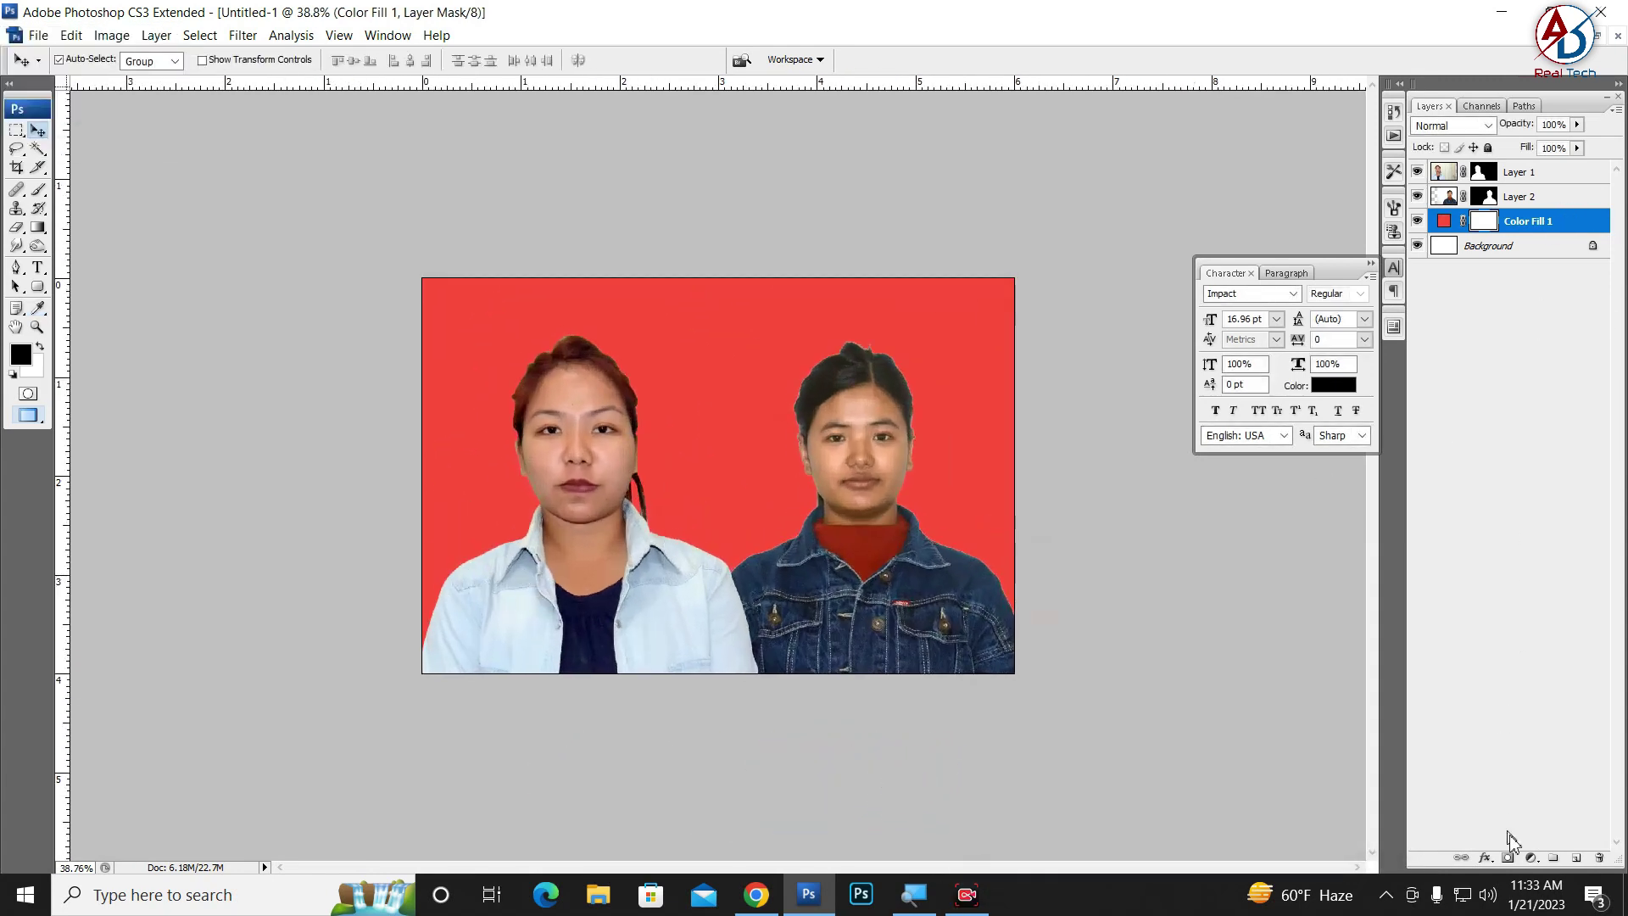
Step: Add a gradient fill layer and preview the pink and green gradient presets
left_click(1530, 861)
left_click(1455, 524)
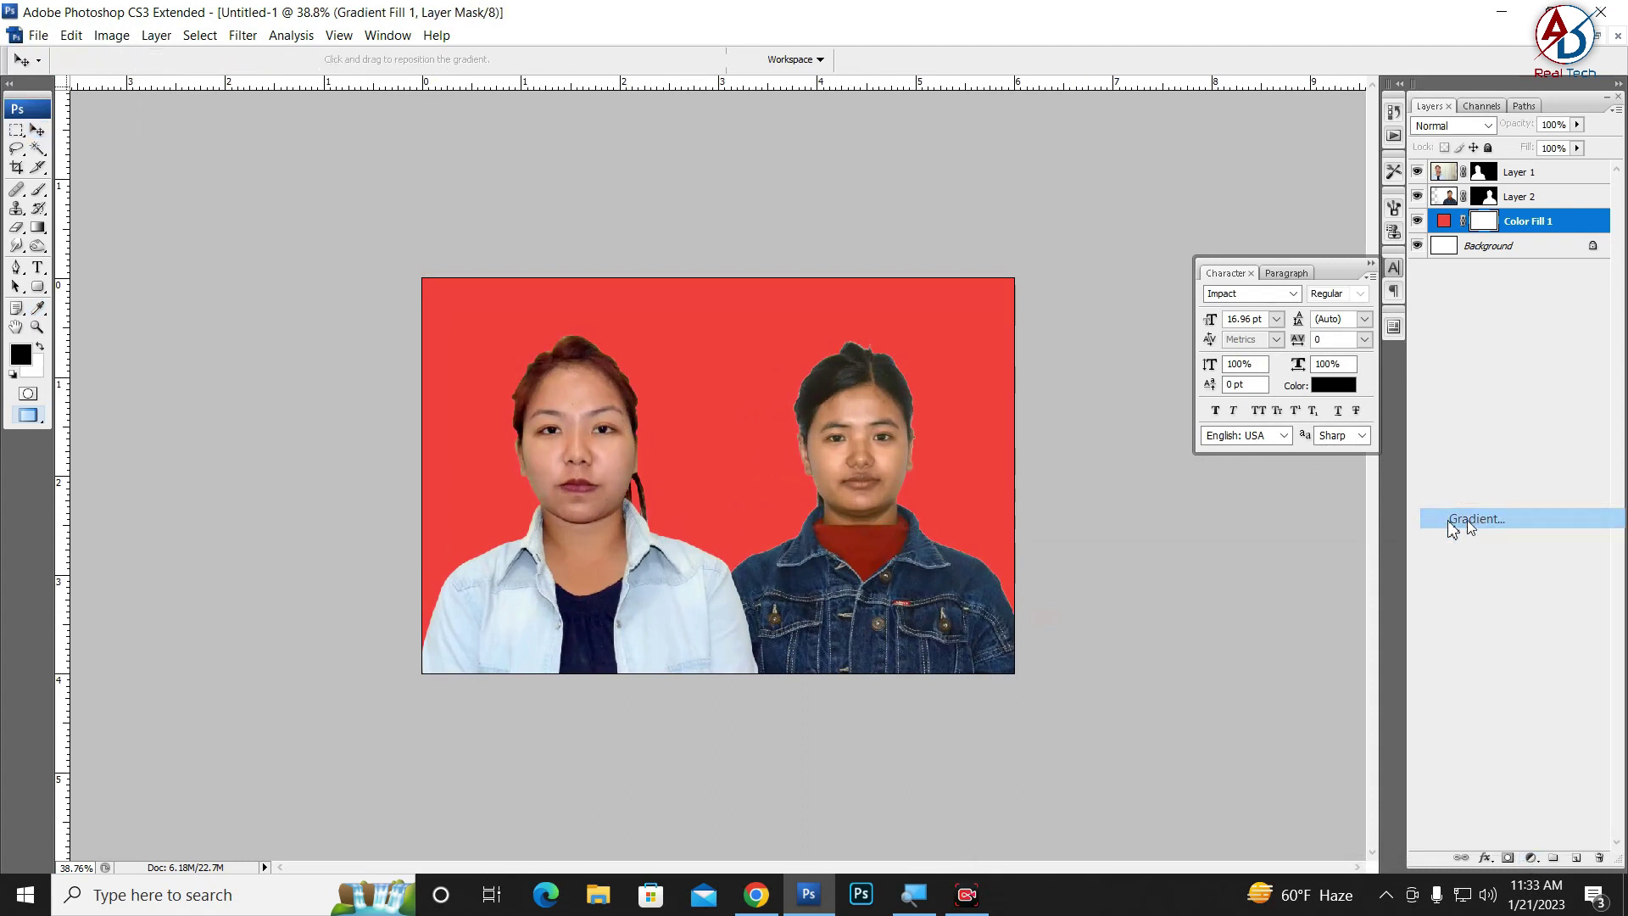
left_click(978, 249)
left_click(898, 311)
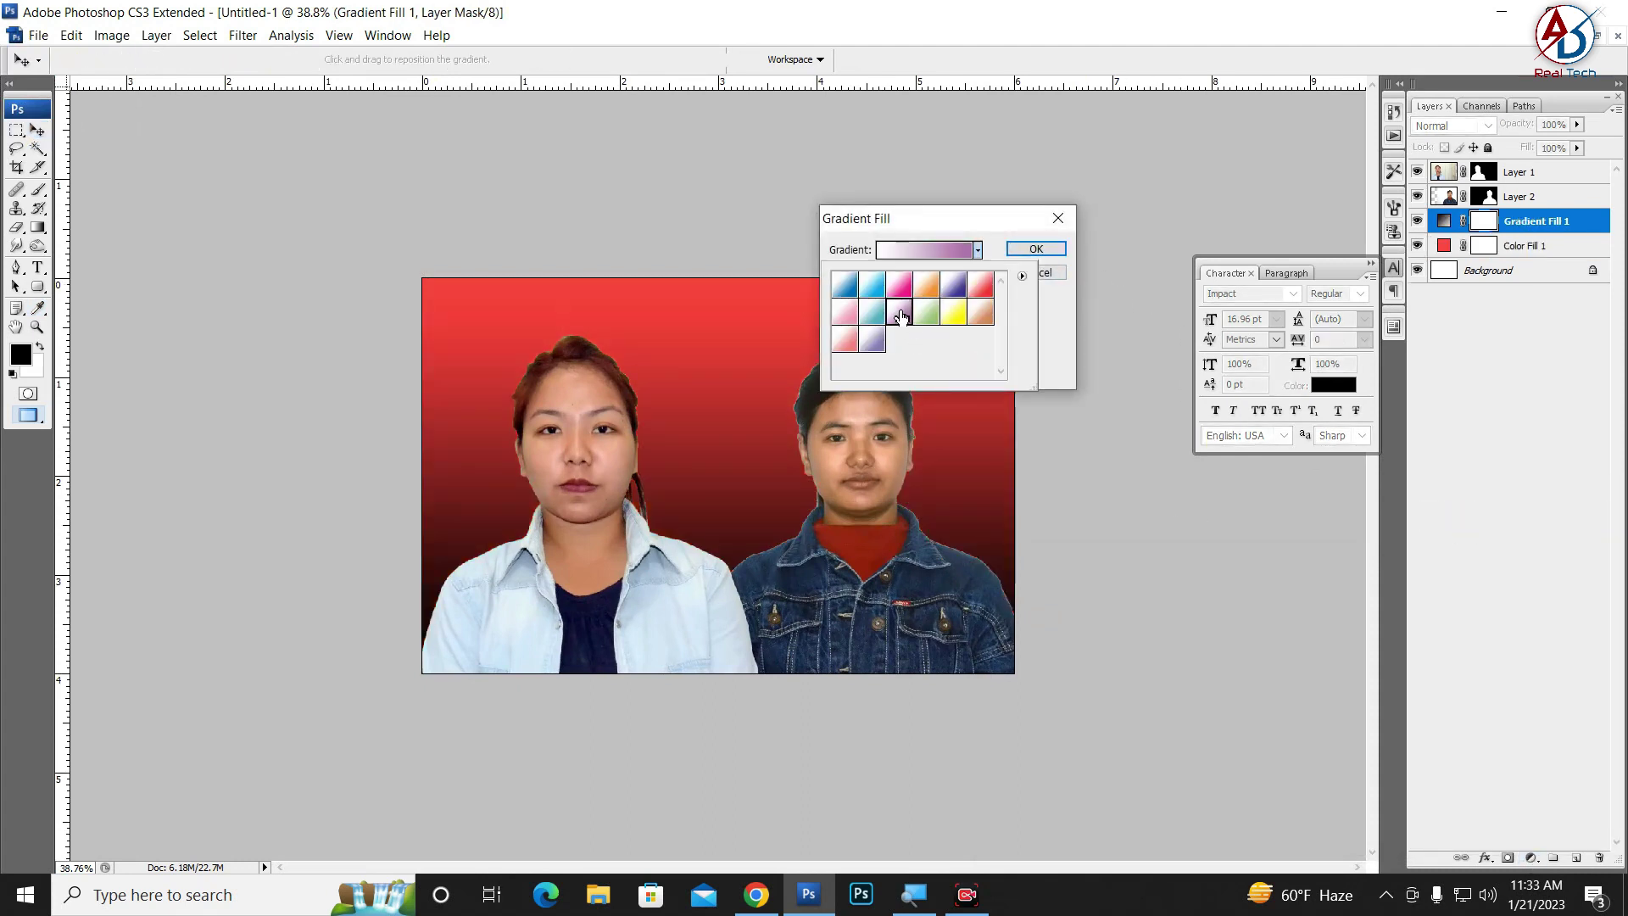
left_click(926, 312)
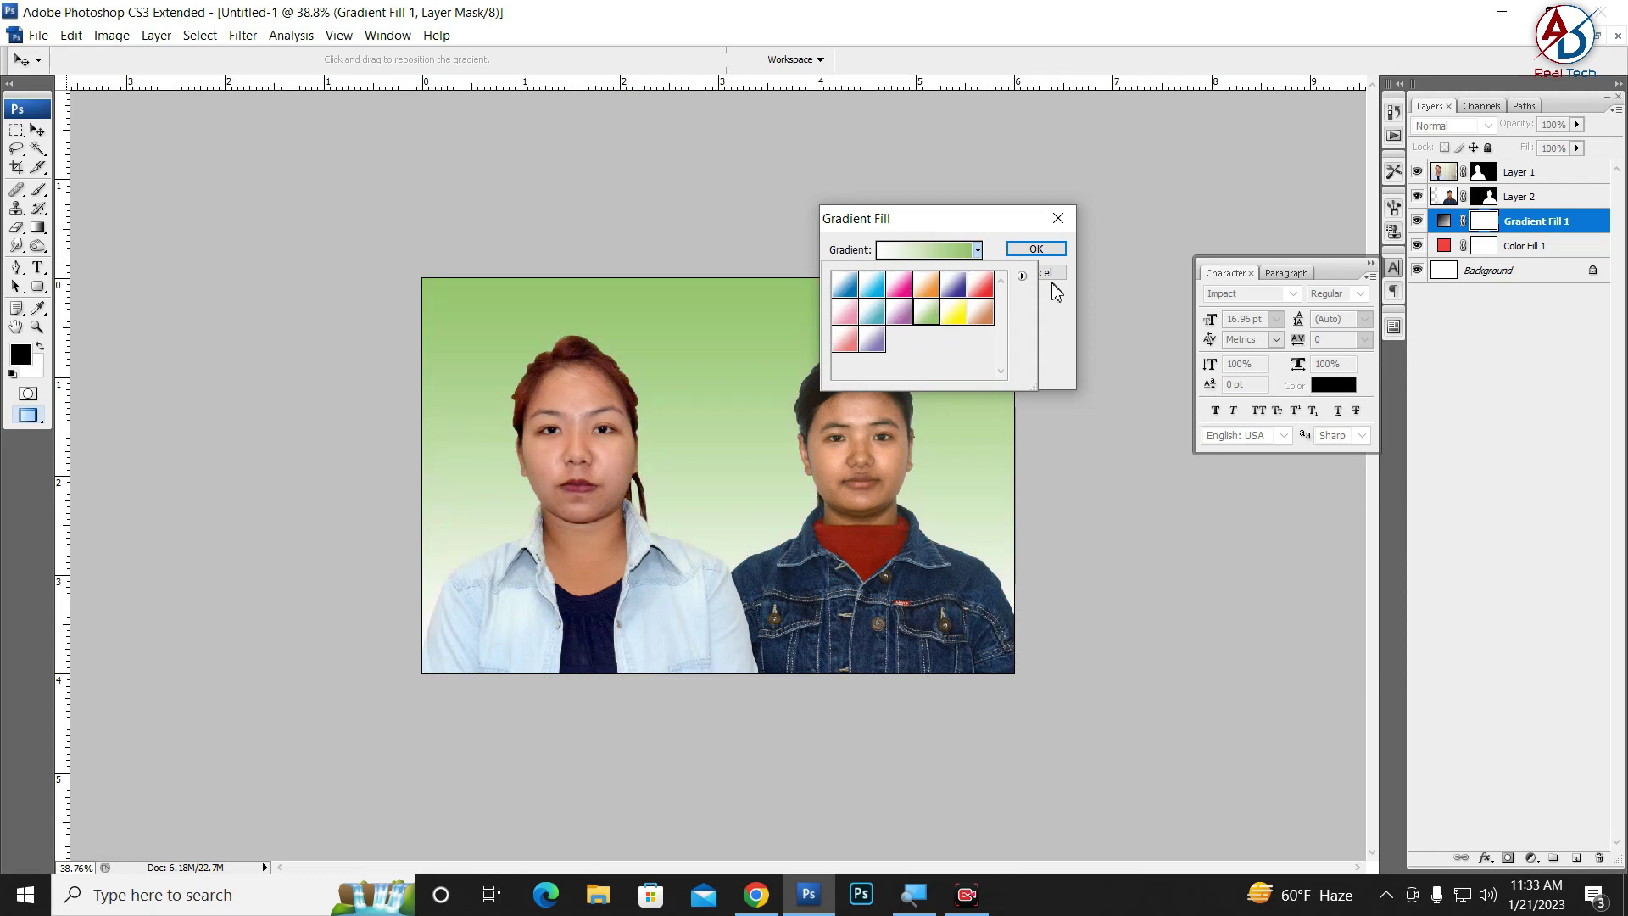
left_click(978, 250)
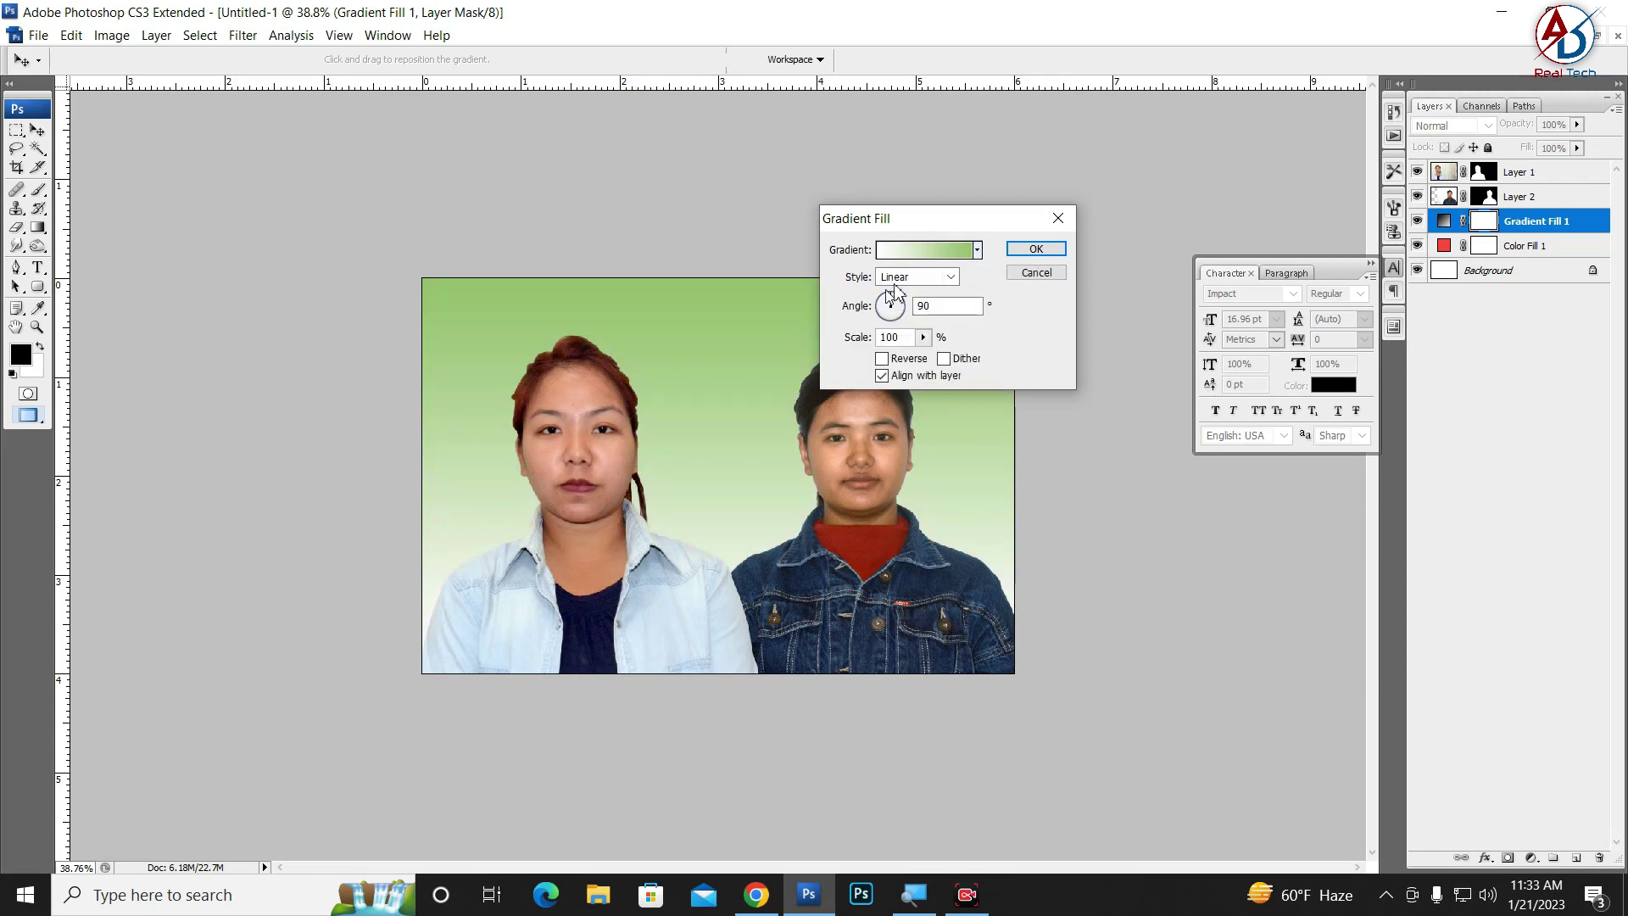
Step: Reset gradients to defaults, apply a red-to-black gradient fill, then hide that layer
left_click(978, 250)
left_click(1022, 278)
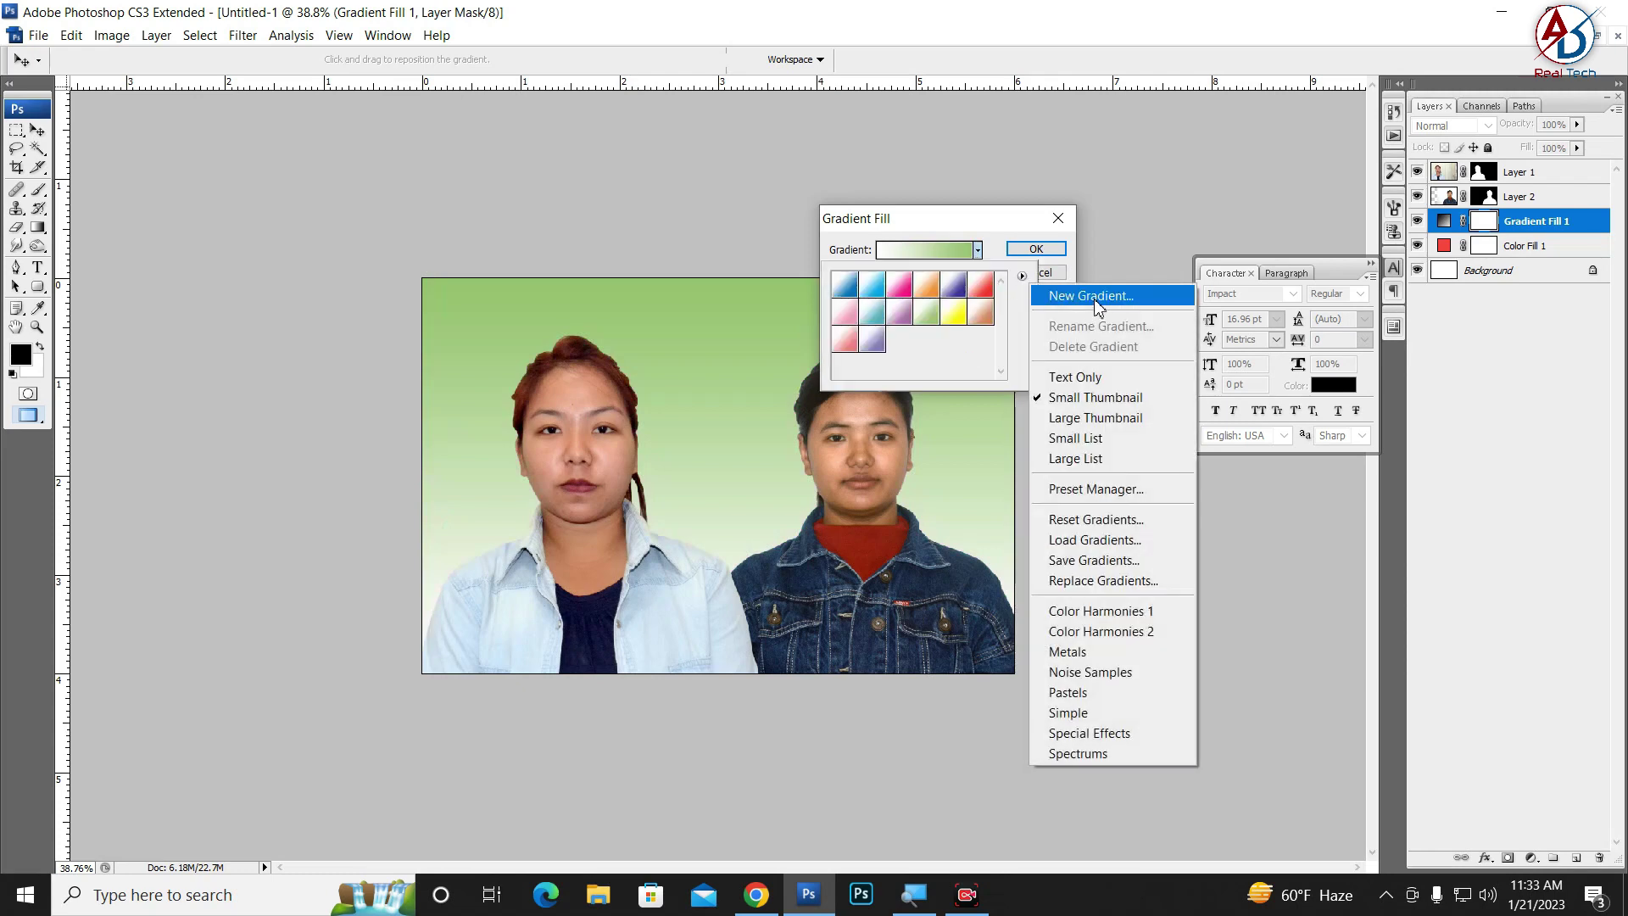
left_click(1096, 519)
left_click(744, 341)
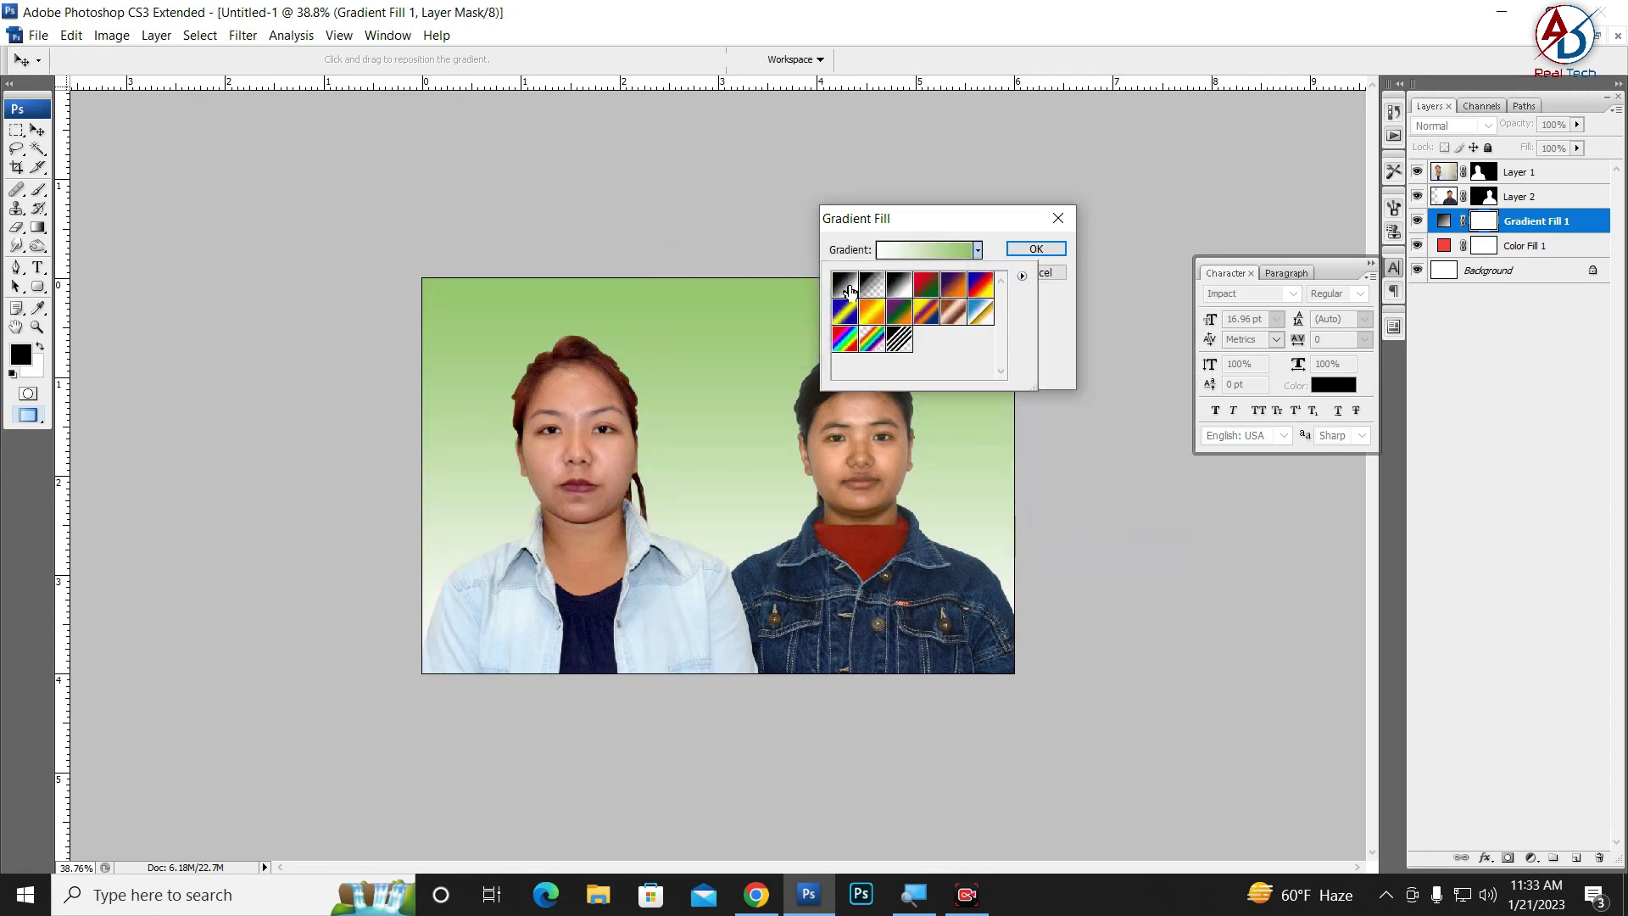
left_click(845, 284)
left_click(1035, 248)
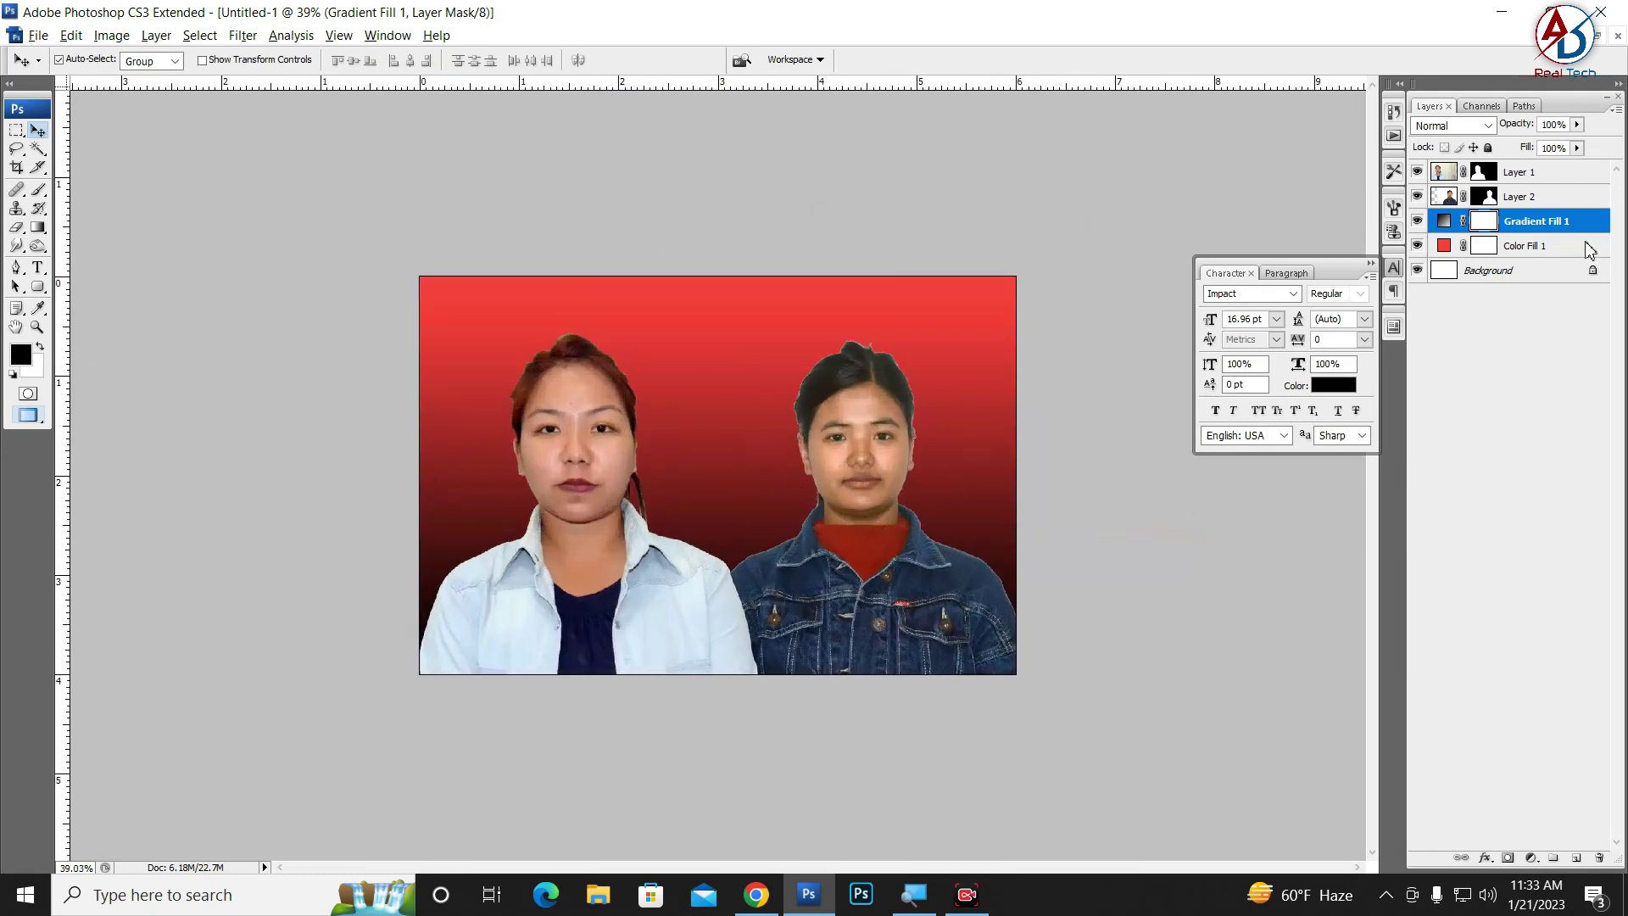
left_click(1416, 220)
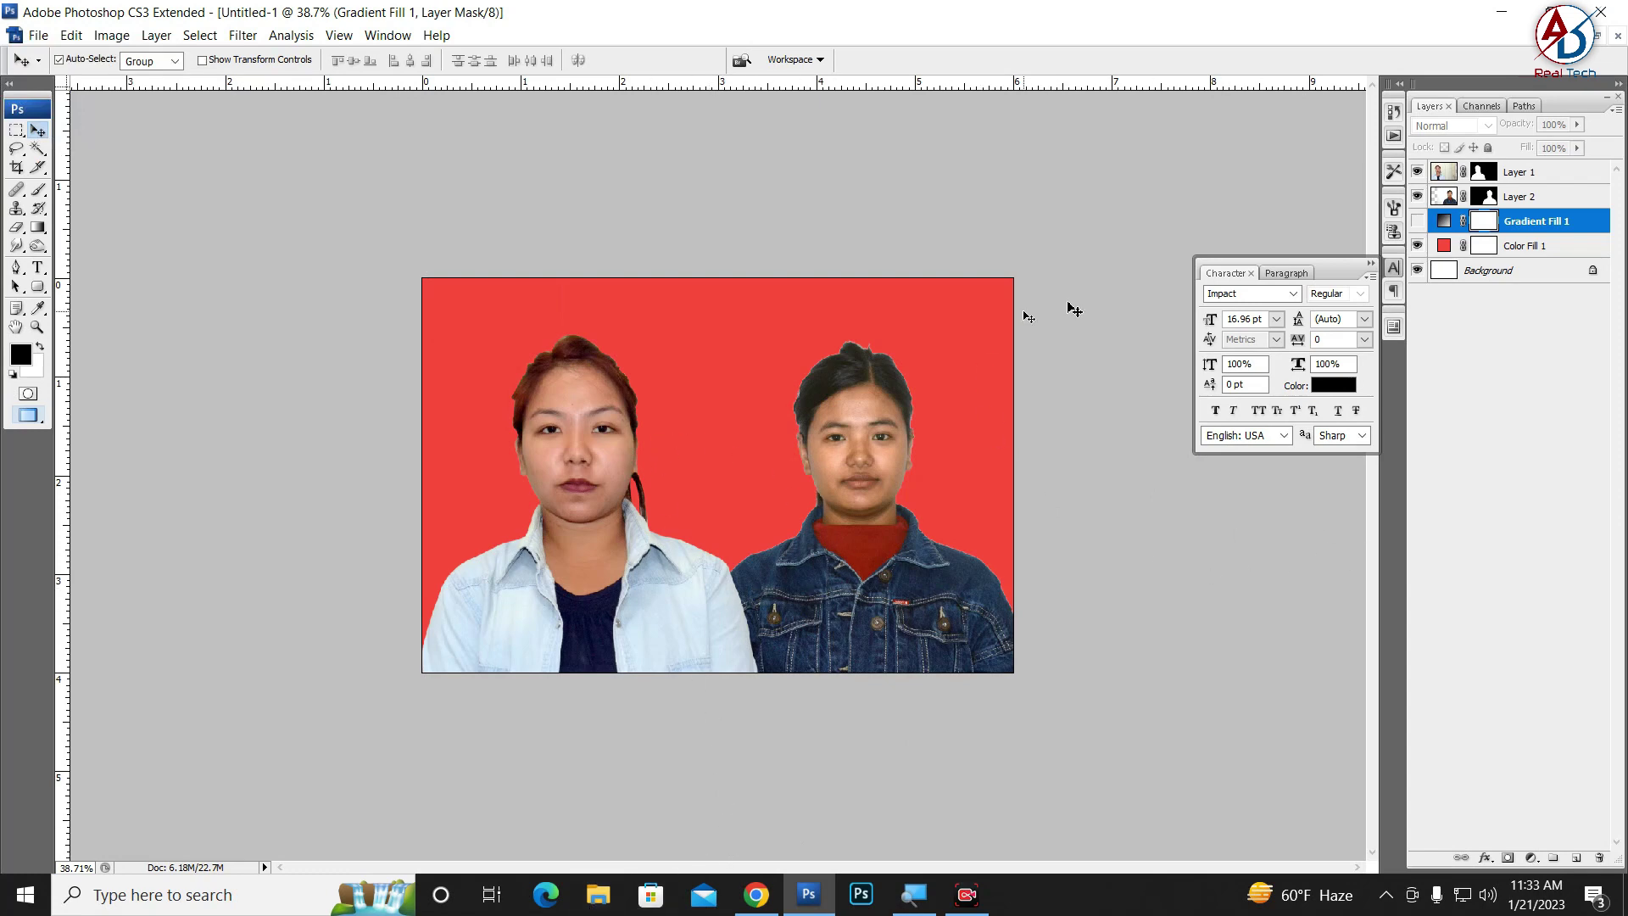
Step: Select a rectangle just inside the image edges, feathered by 100 pixels
right_click(10, 136)
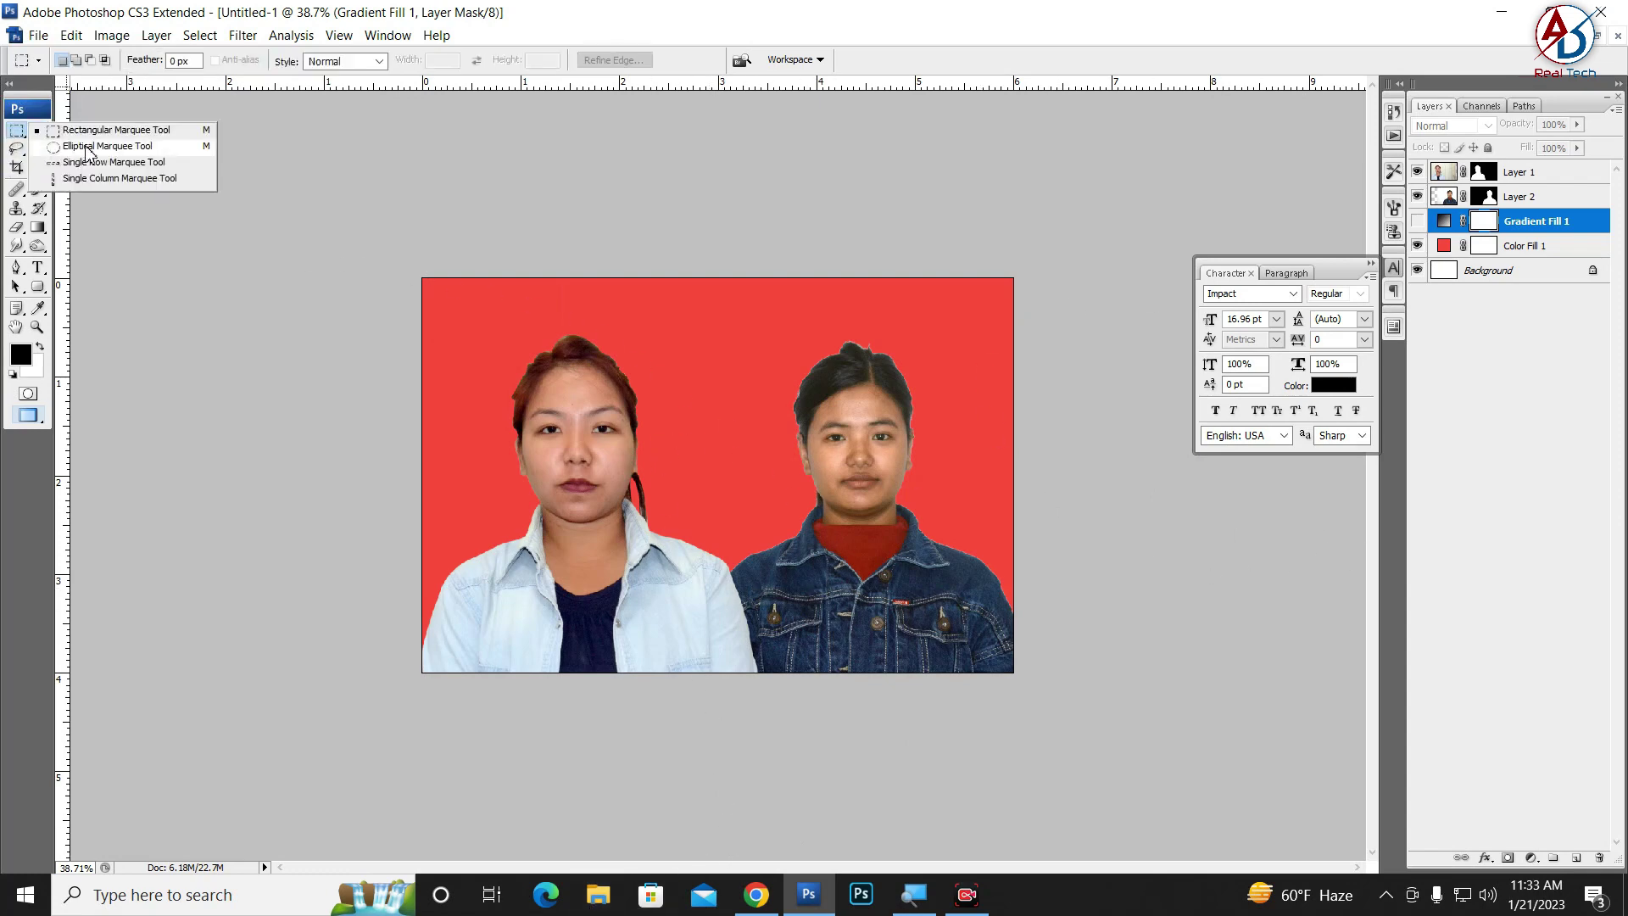
left_click(93, 129)
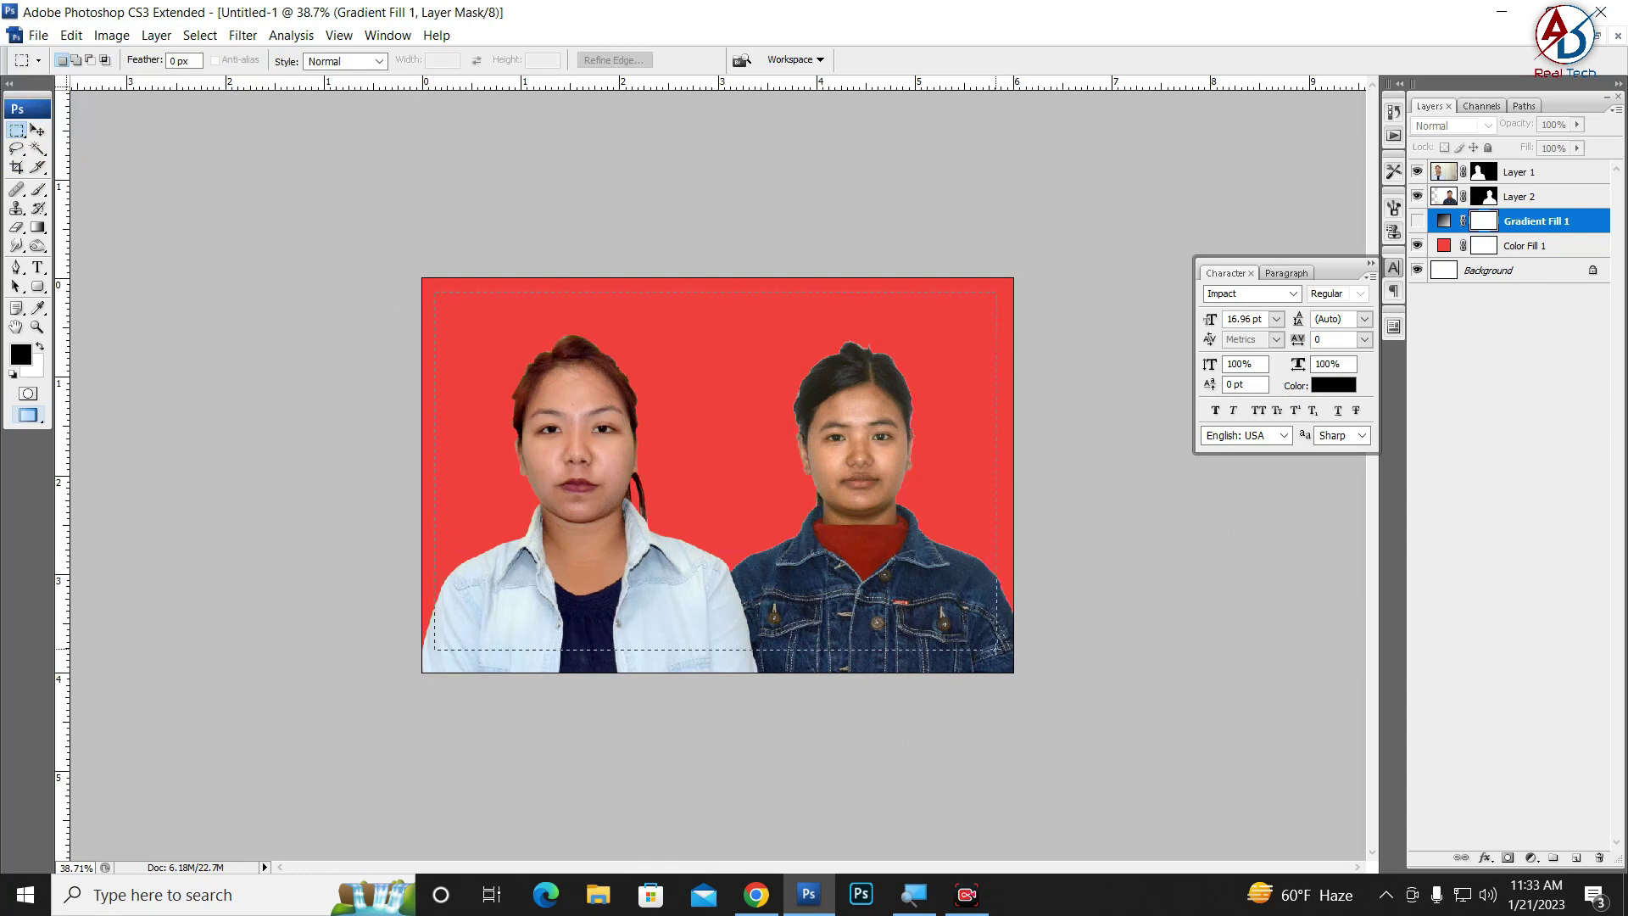
left_click_drag(1001, 655, 999, 660)
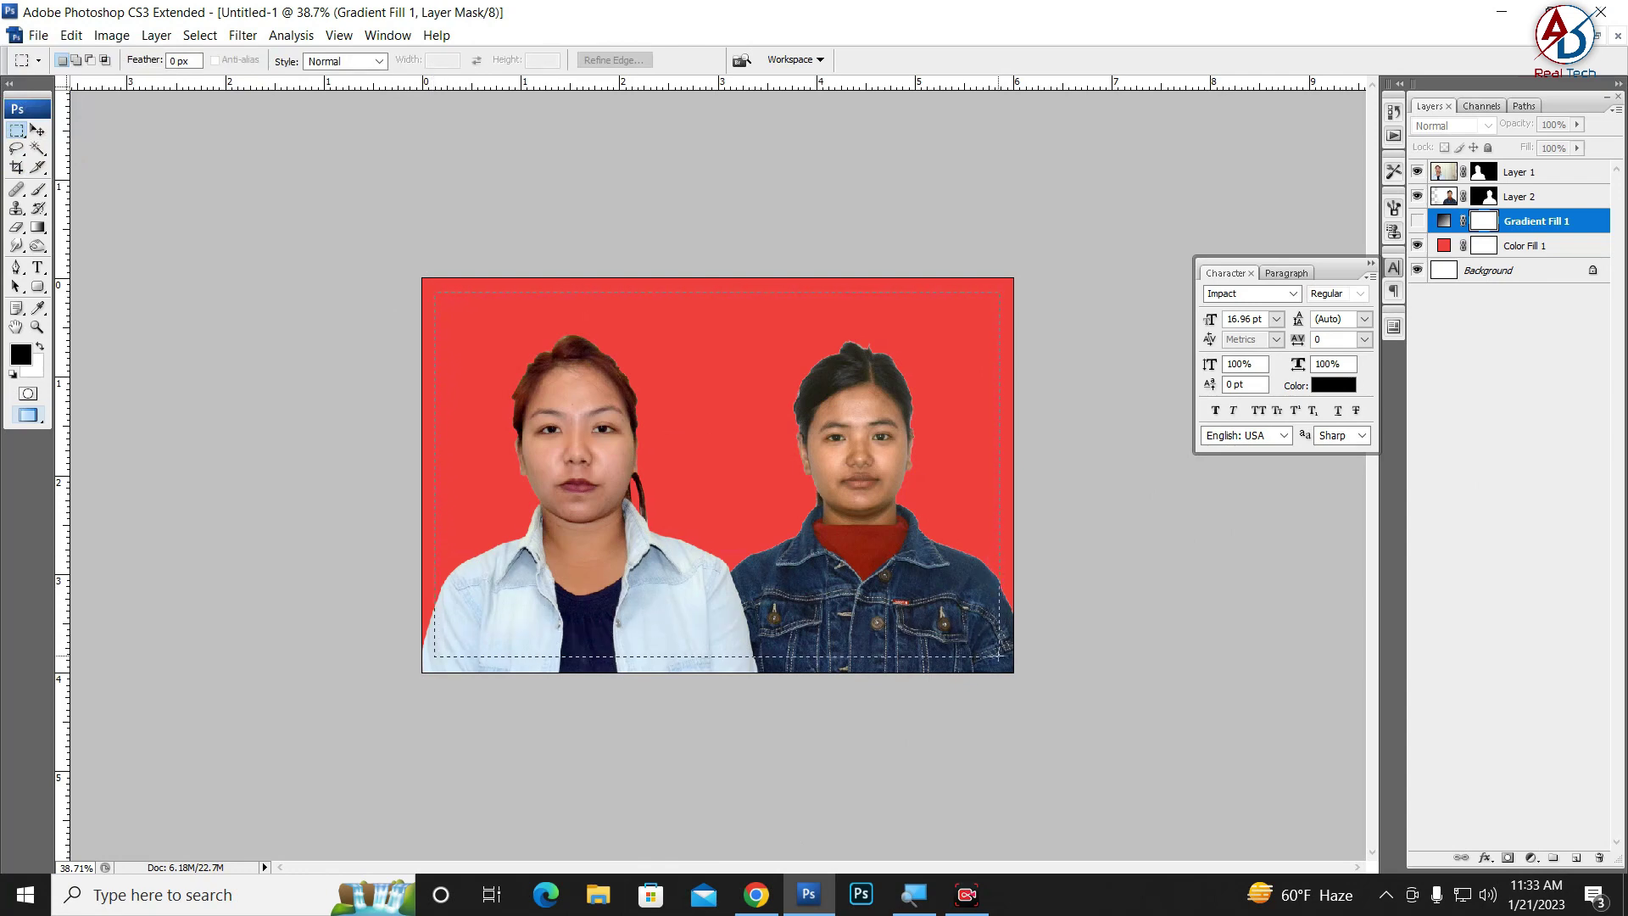
right_click(919, 573)
left_click(1022, 287)
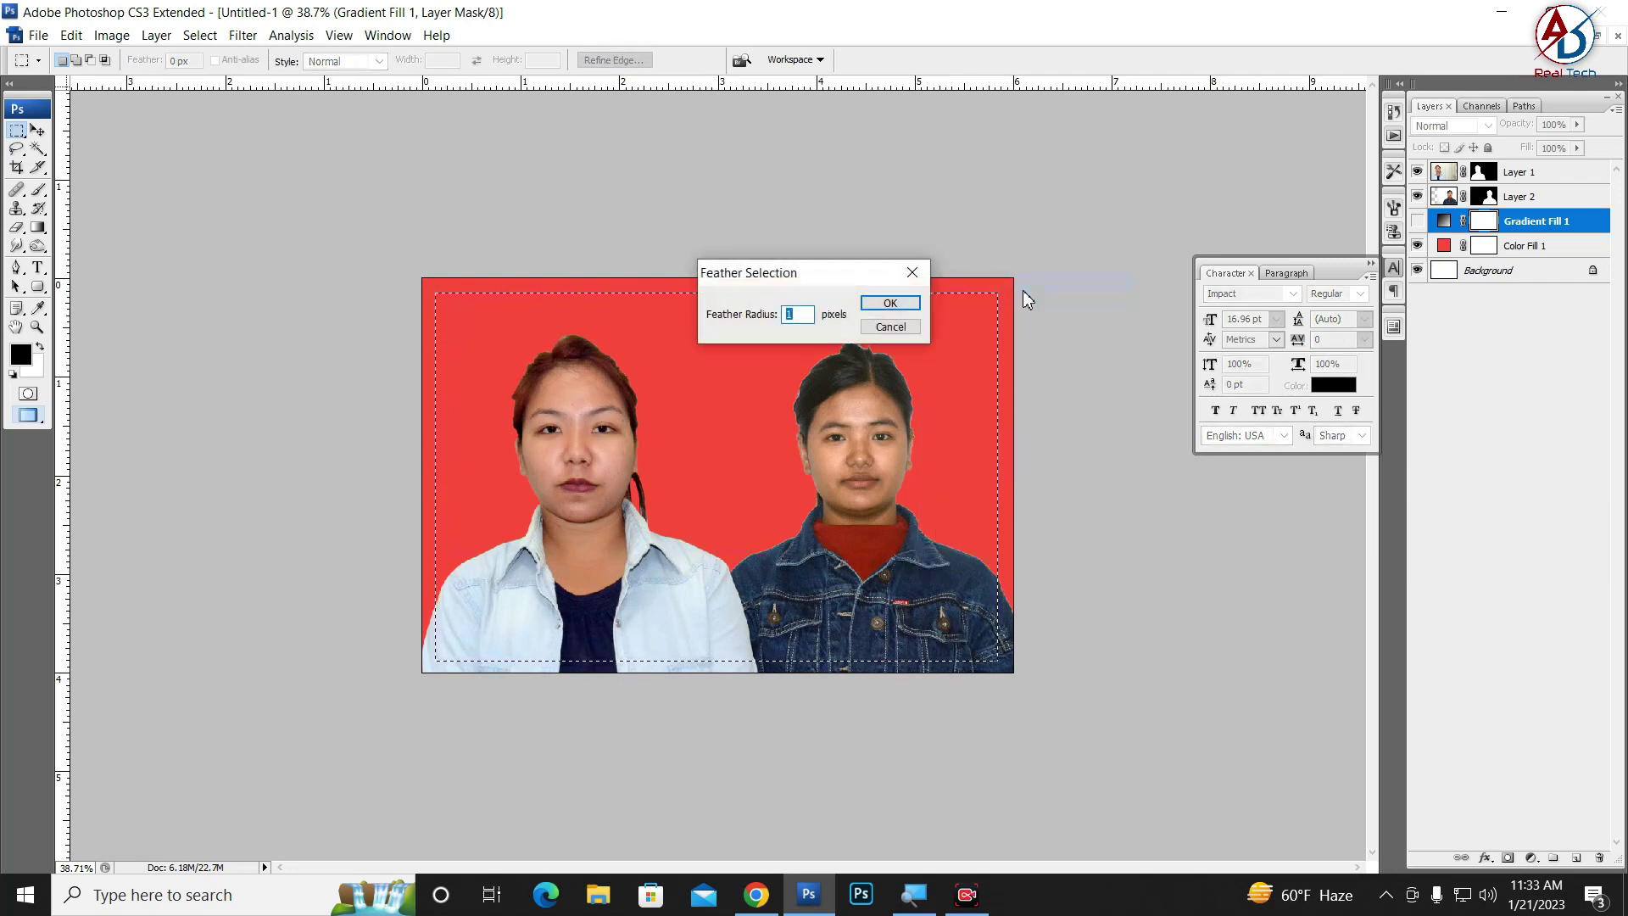
type("100")
key("Return")
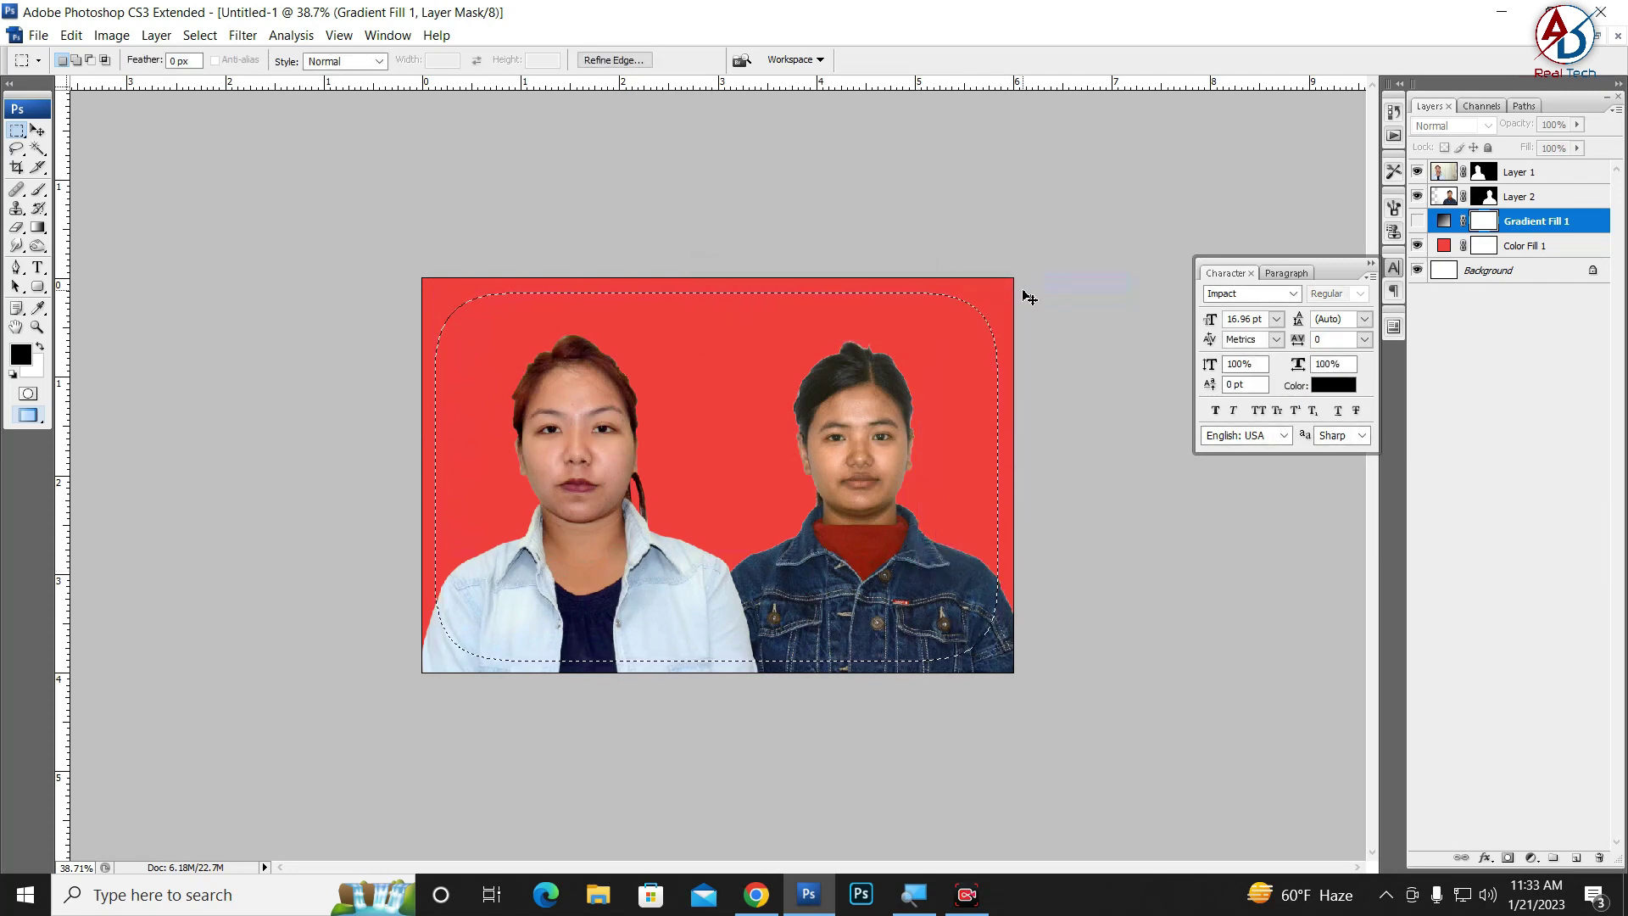
Step: Fill the feathered selection with a black solid colour fill layer
left_click(1530, 858)
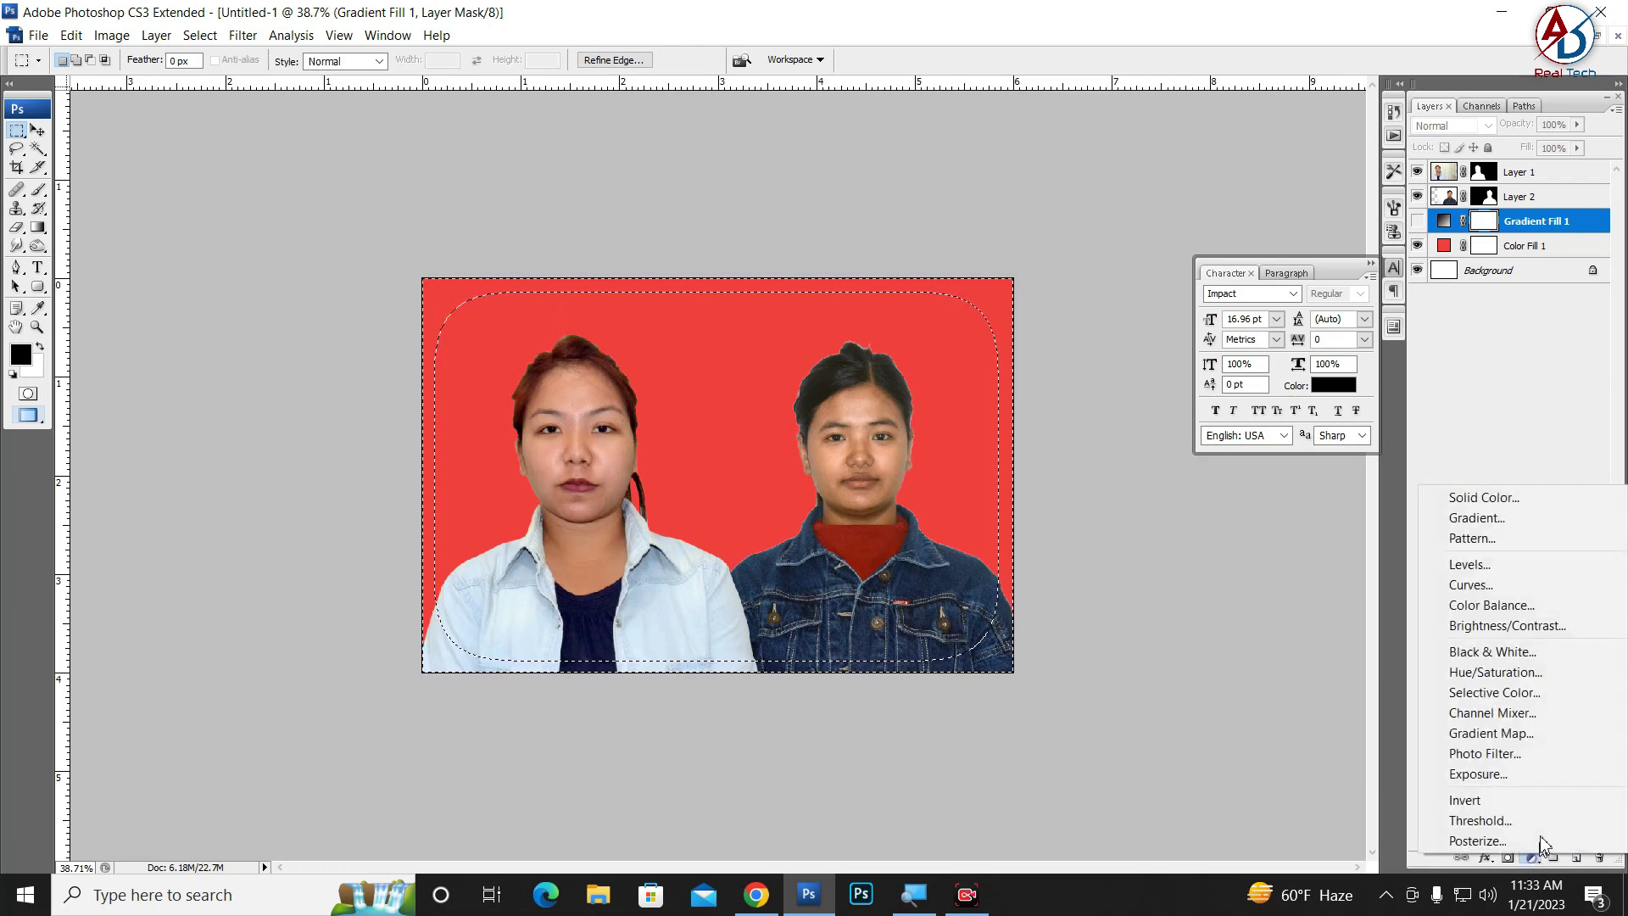
left_click(1521, 517)
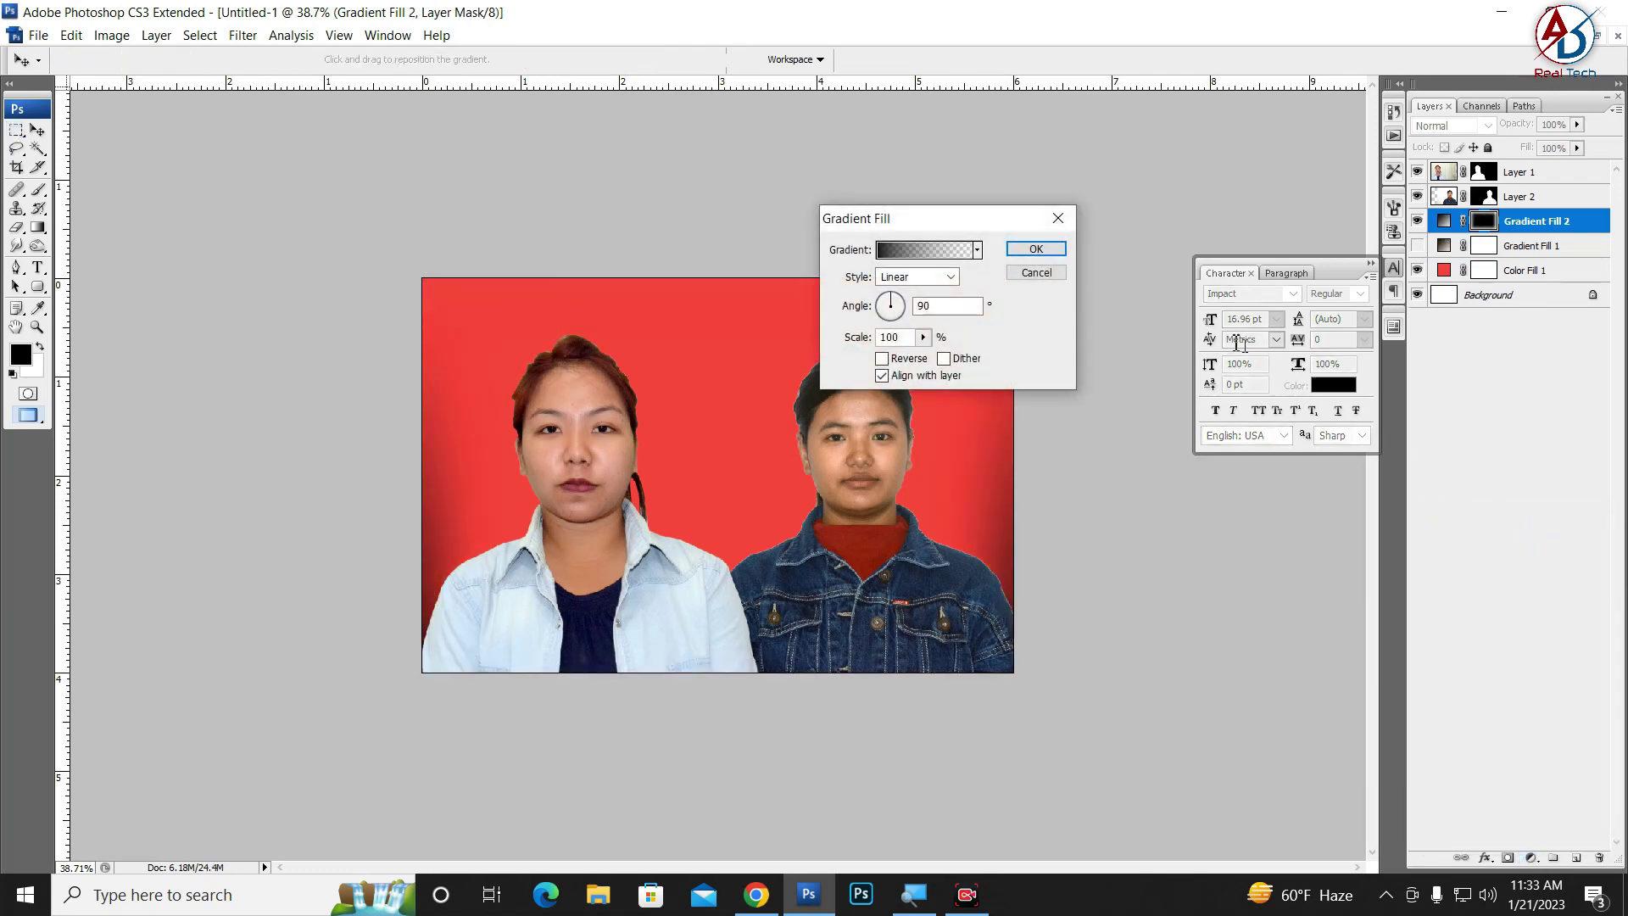
left_click(1035, 273)
left_click(1530, 858)
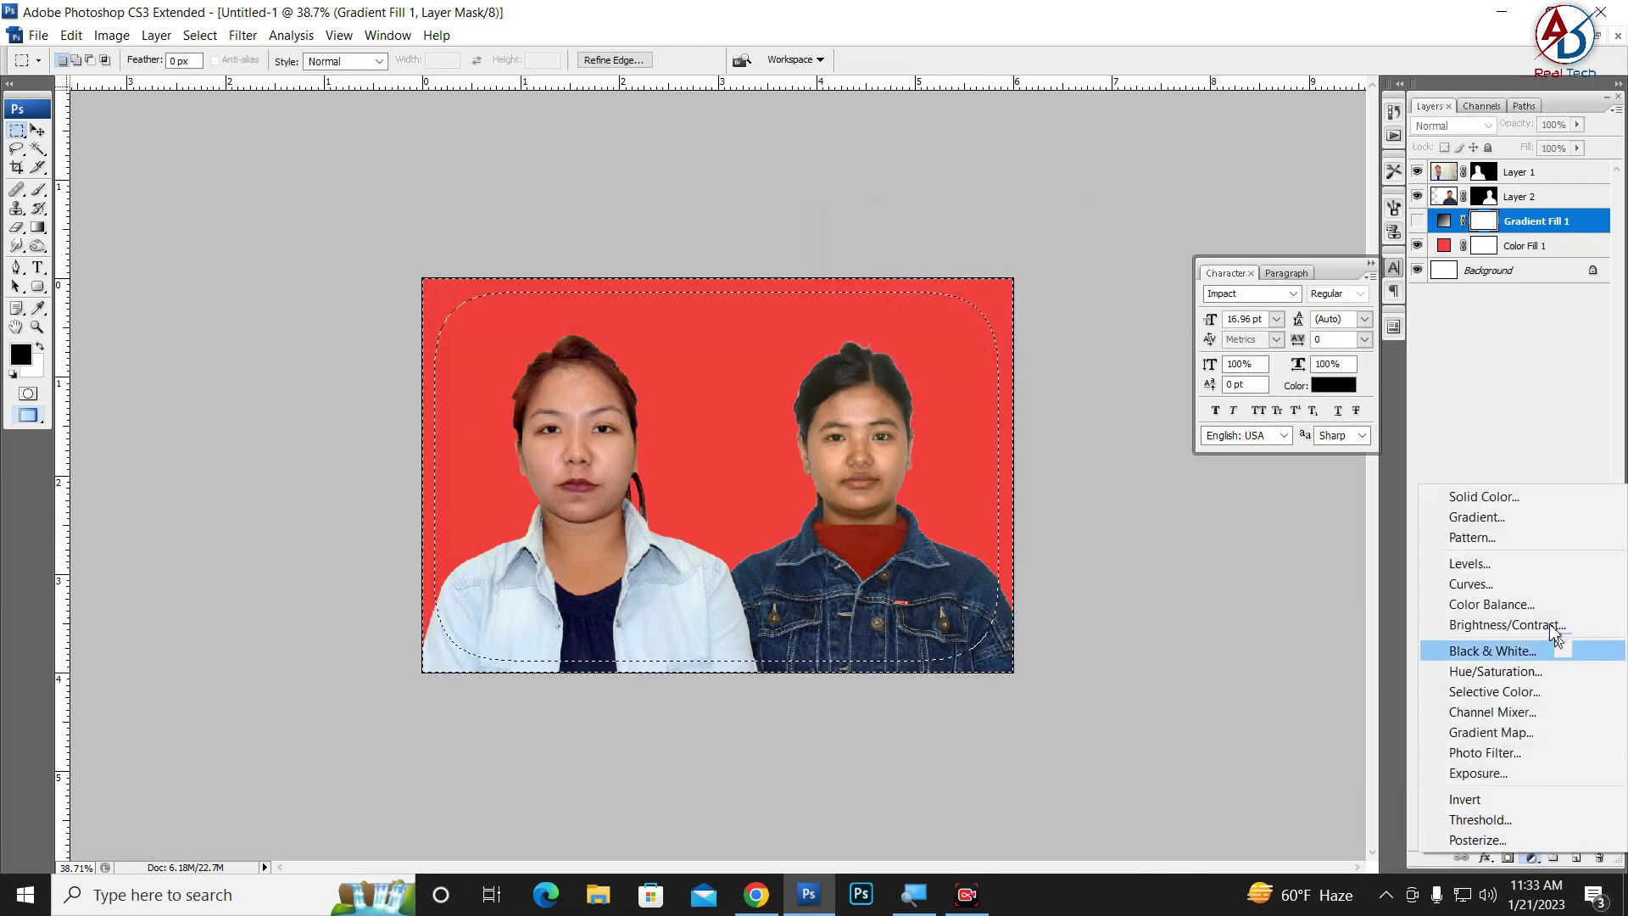
left_click(1507, 501)
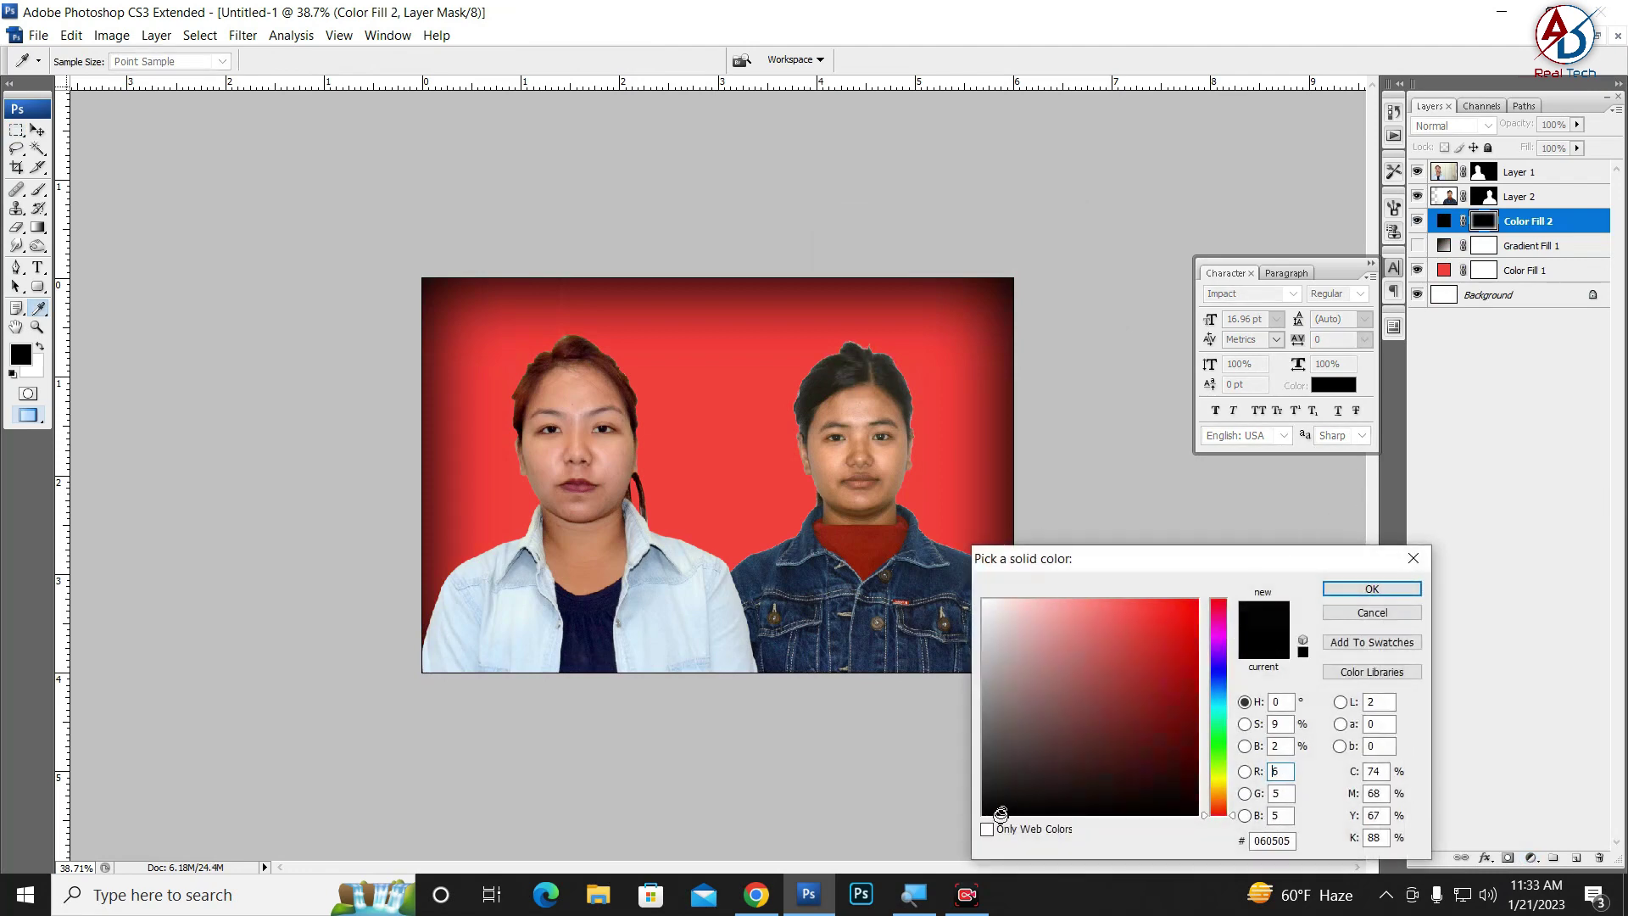
left_click(1413, 593)
Step: Bring the black fill layer to the top and nudge the right portrait slightly up-right
key("ctrl+shift+bracketright")
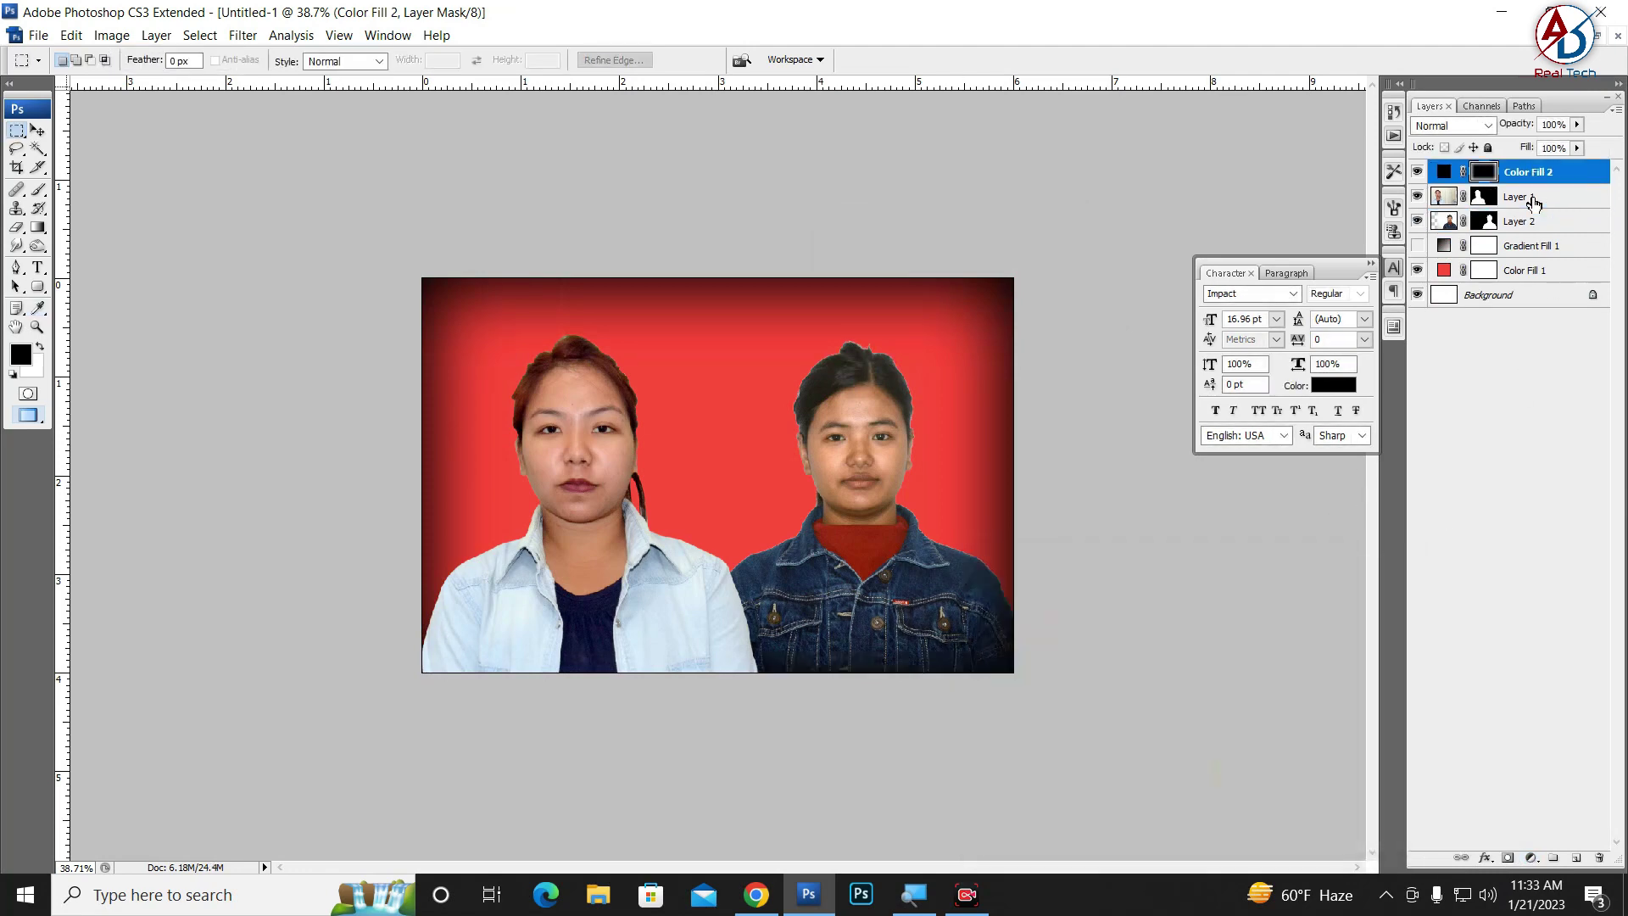
scroll(622, 512, "down", 1)
scroll(622, 512, "up", 2)
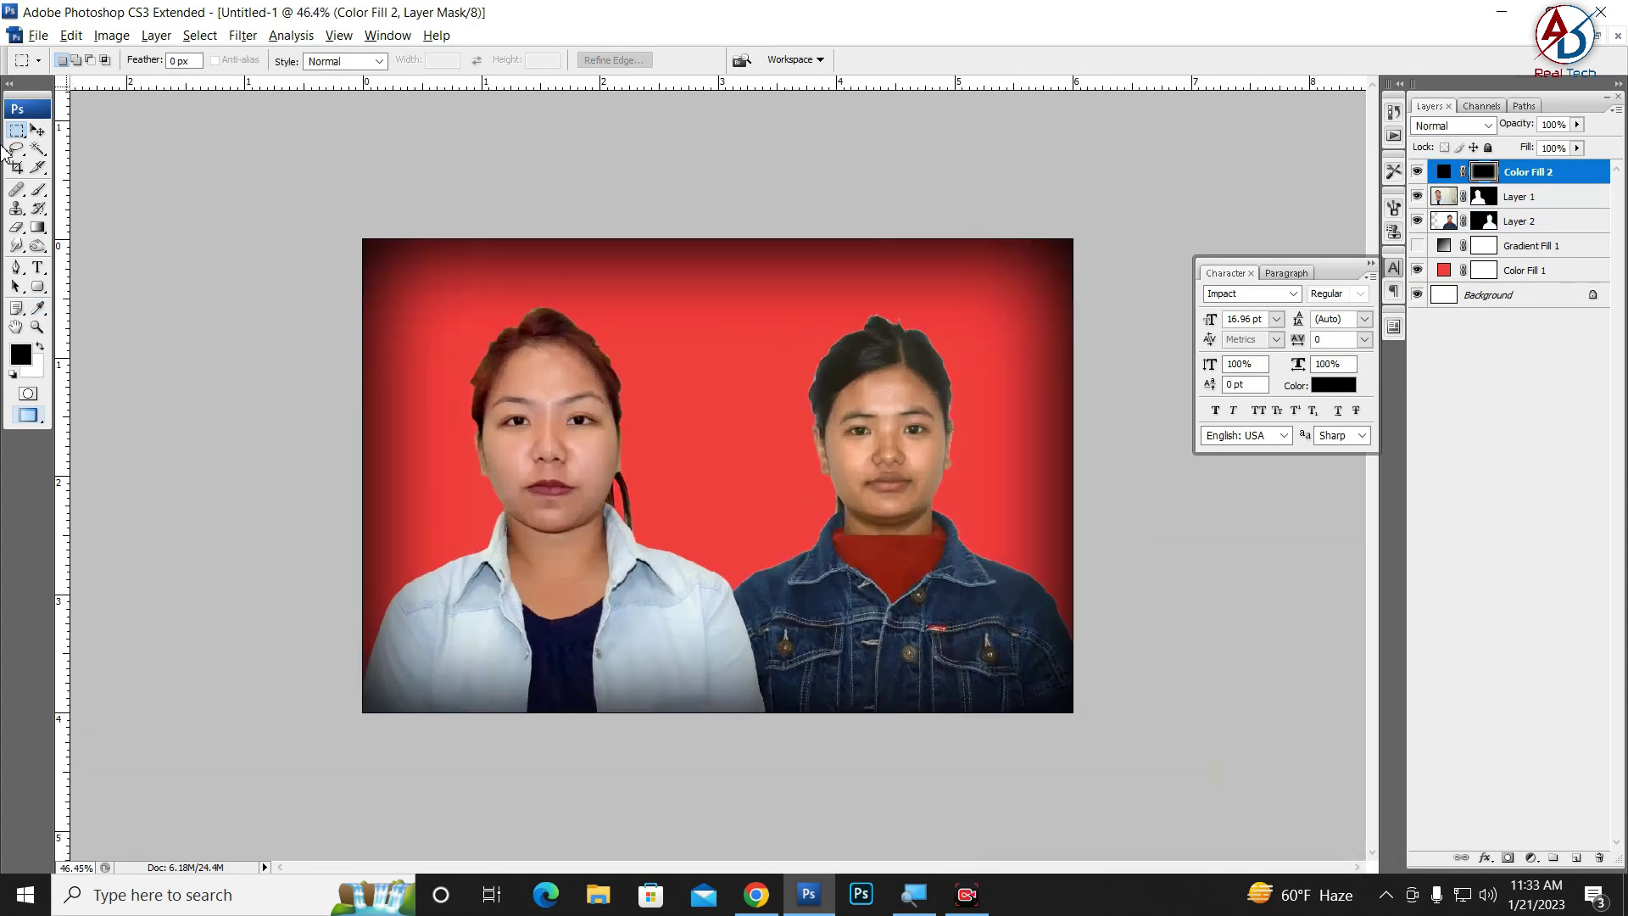
key("v")
scroll(738, 492, "down", 2)
scroll(757, 543, "up", 2)
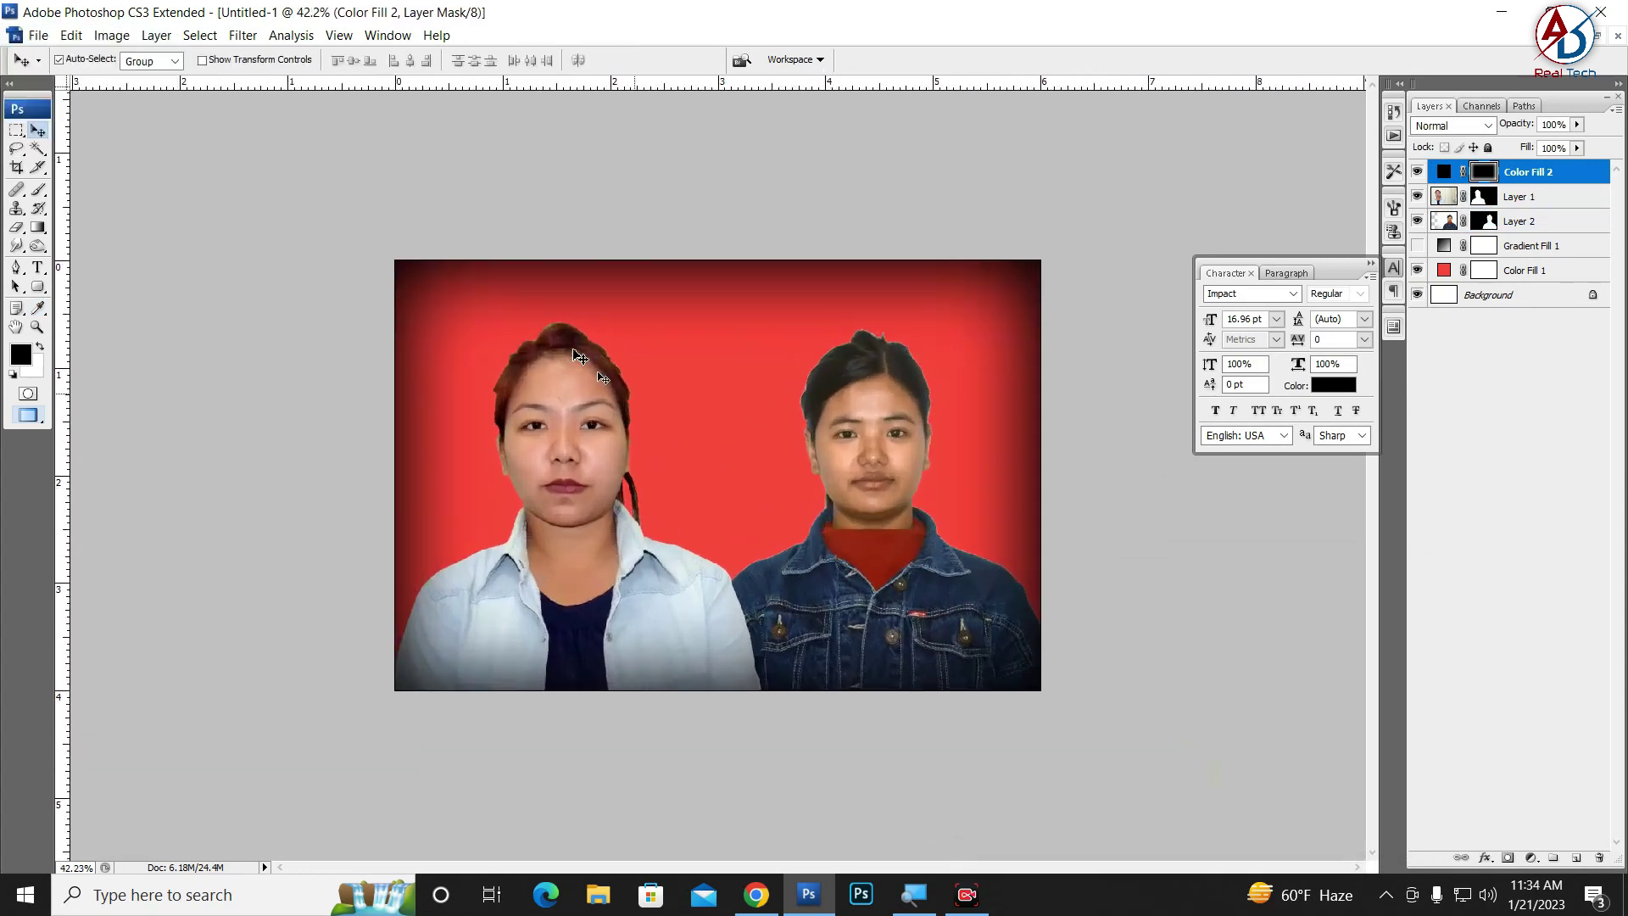
left_click(623, 616)
left_click_drag(846, 616, 852, 616)
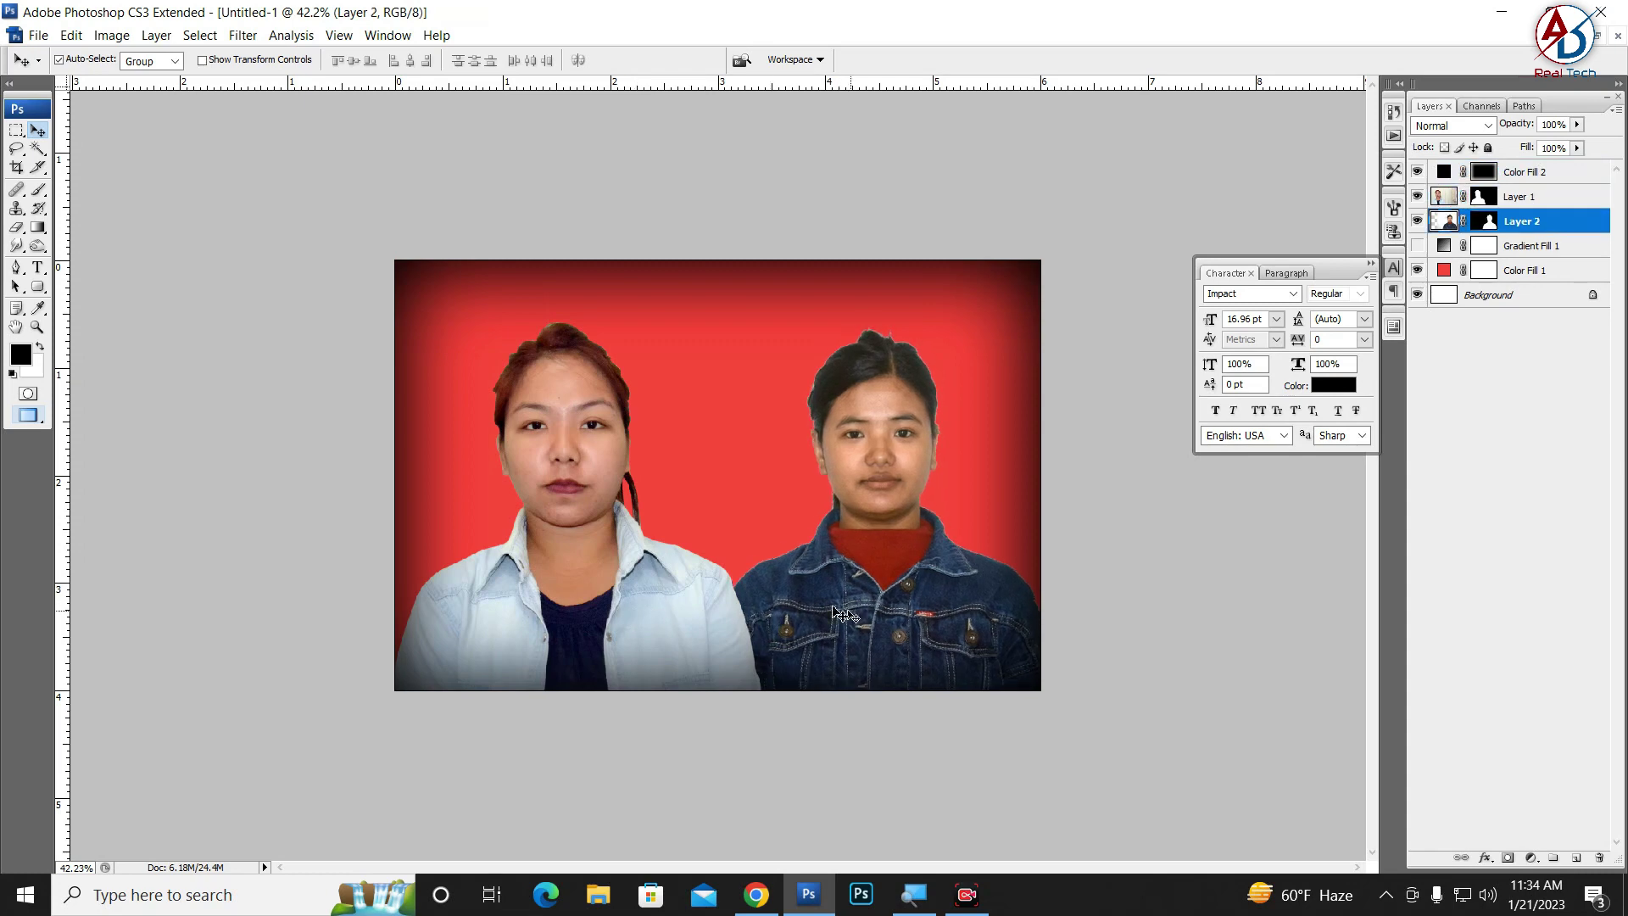
Step: Hide the gradient and black vignette layers, then float the document window
left_click(1417, 246)
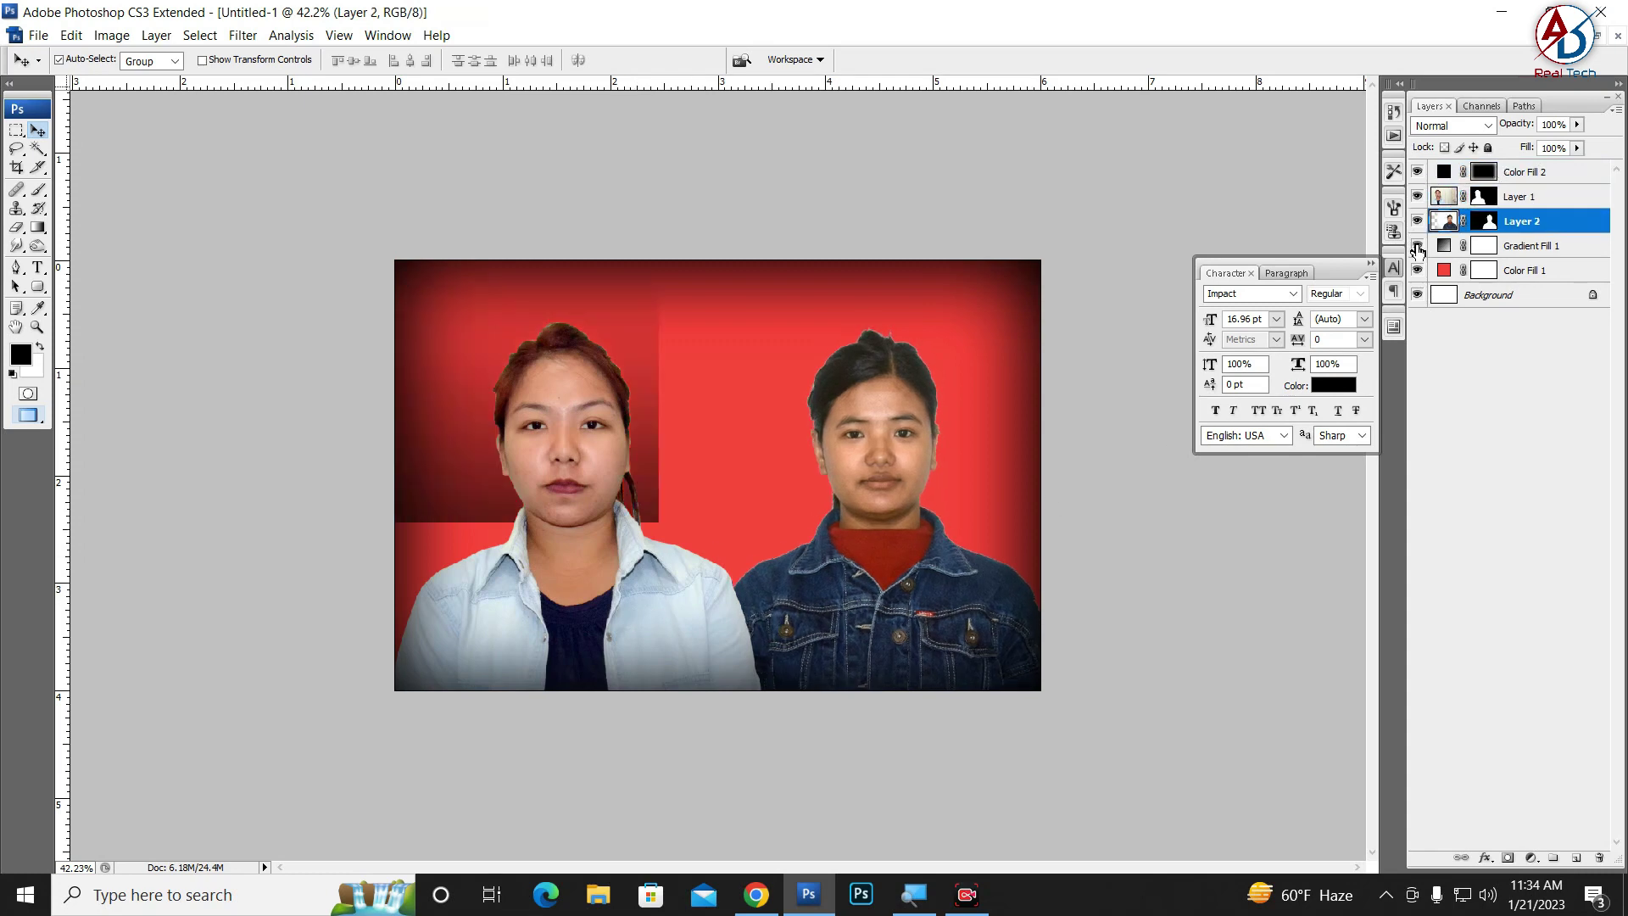
left_click(1416, 172)
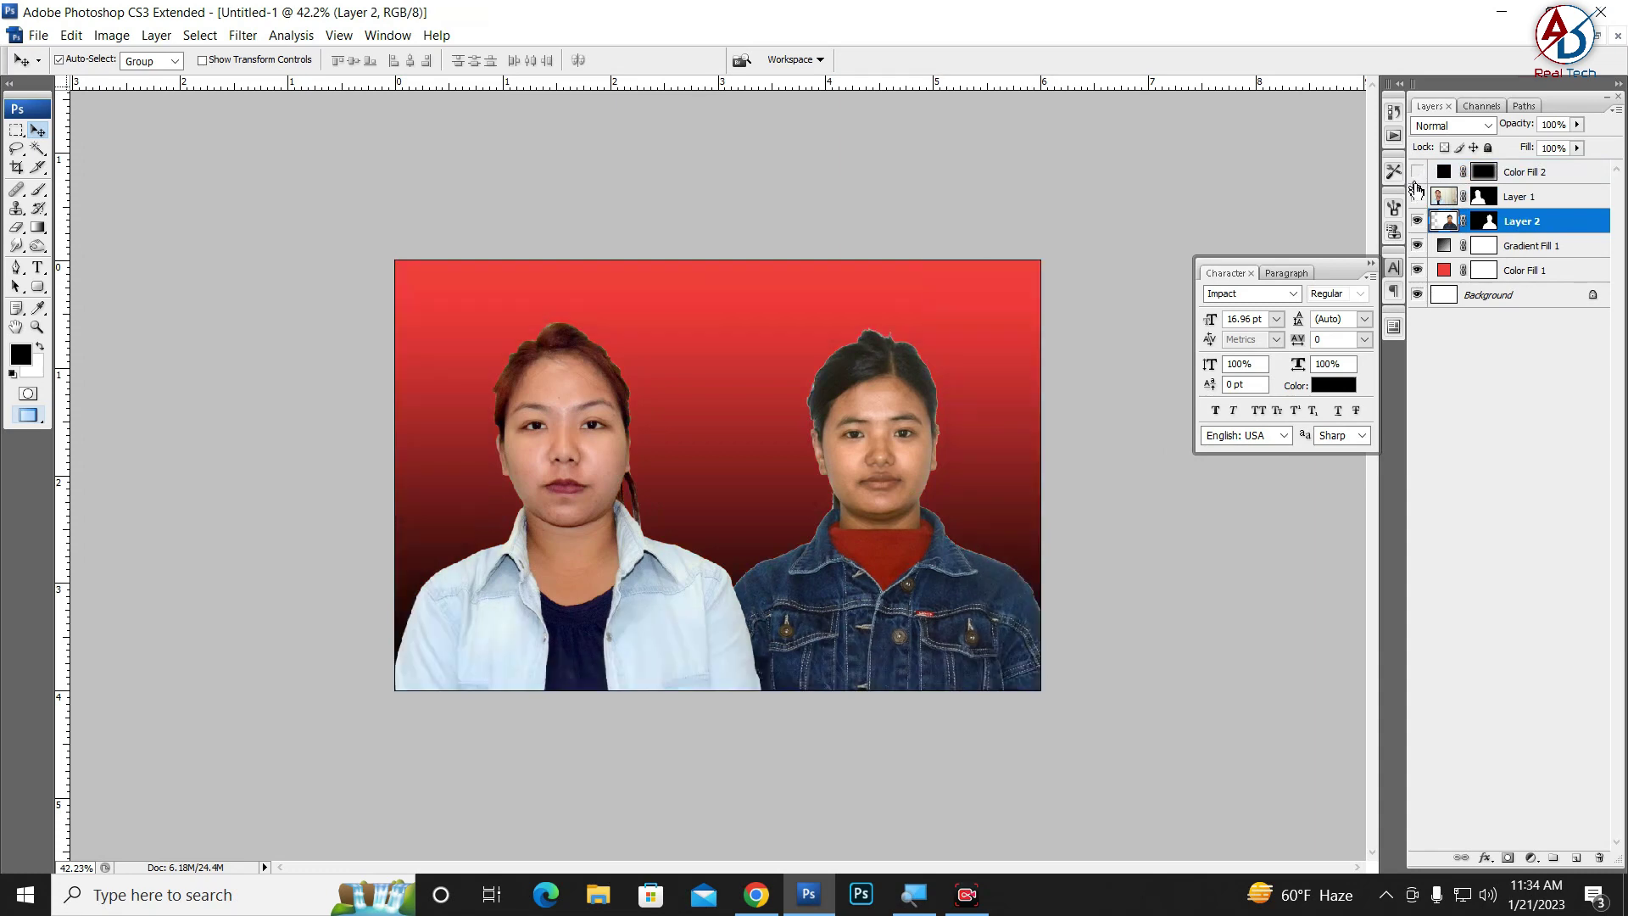
left_click(1417, 246)
scroll(975, 424, "down", 2)
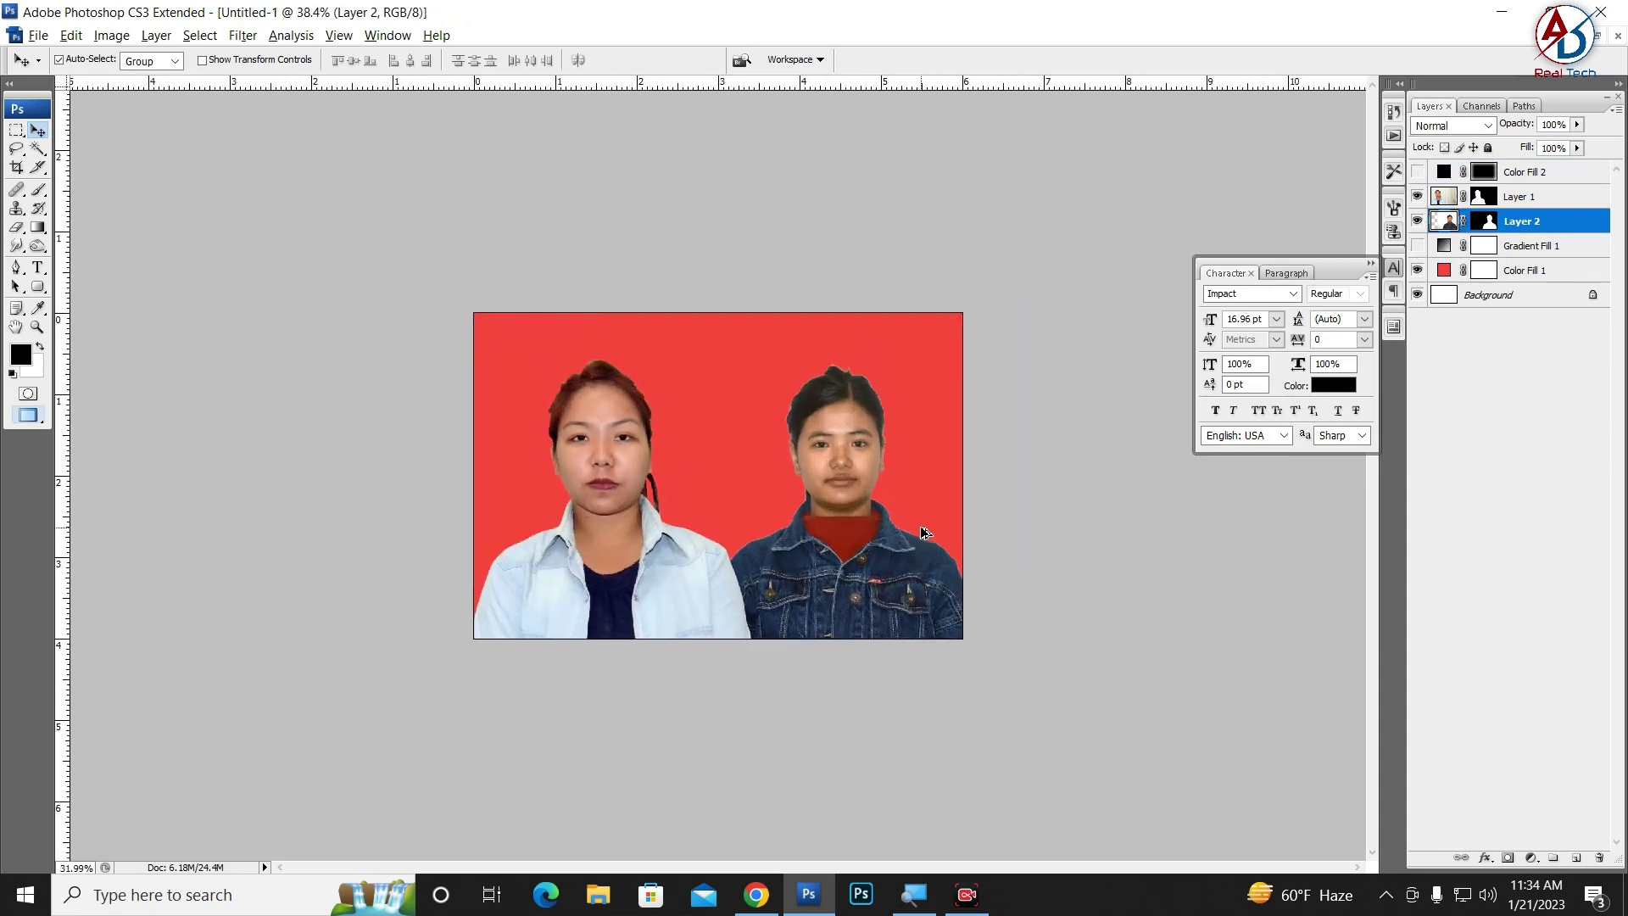
scroll(1050, 588, "up", 3)
scroll(1049, 588, "down", 1)
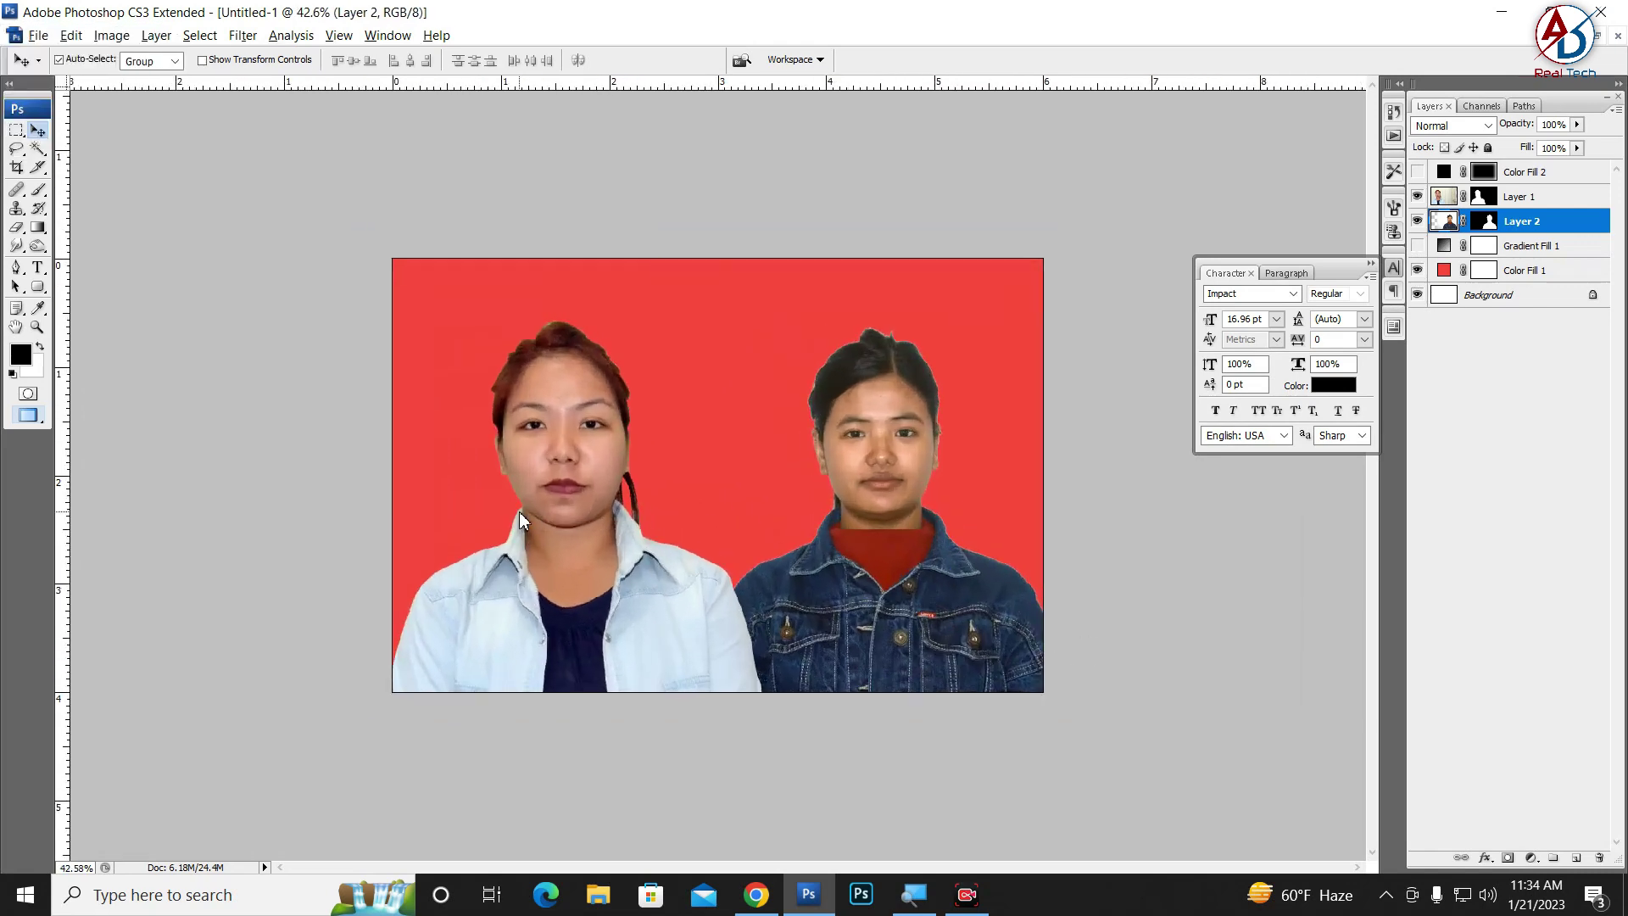
left_click(1600, 36)
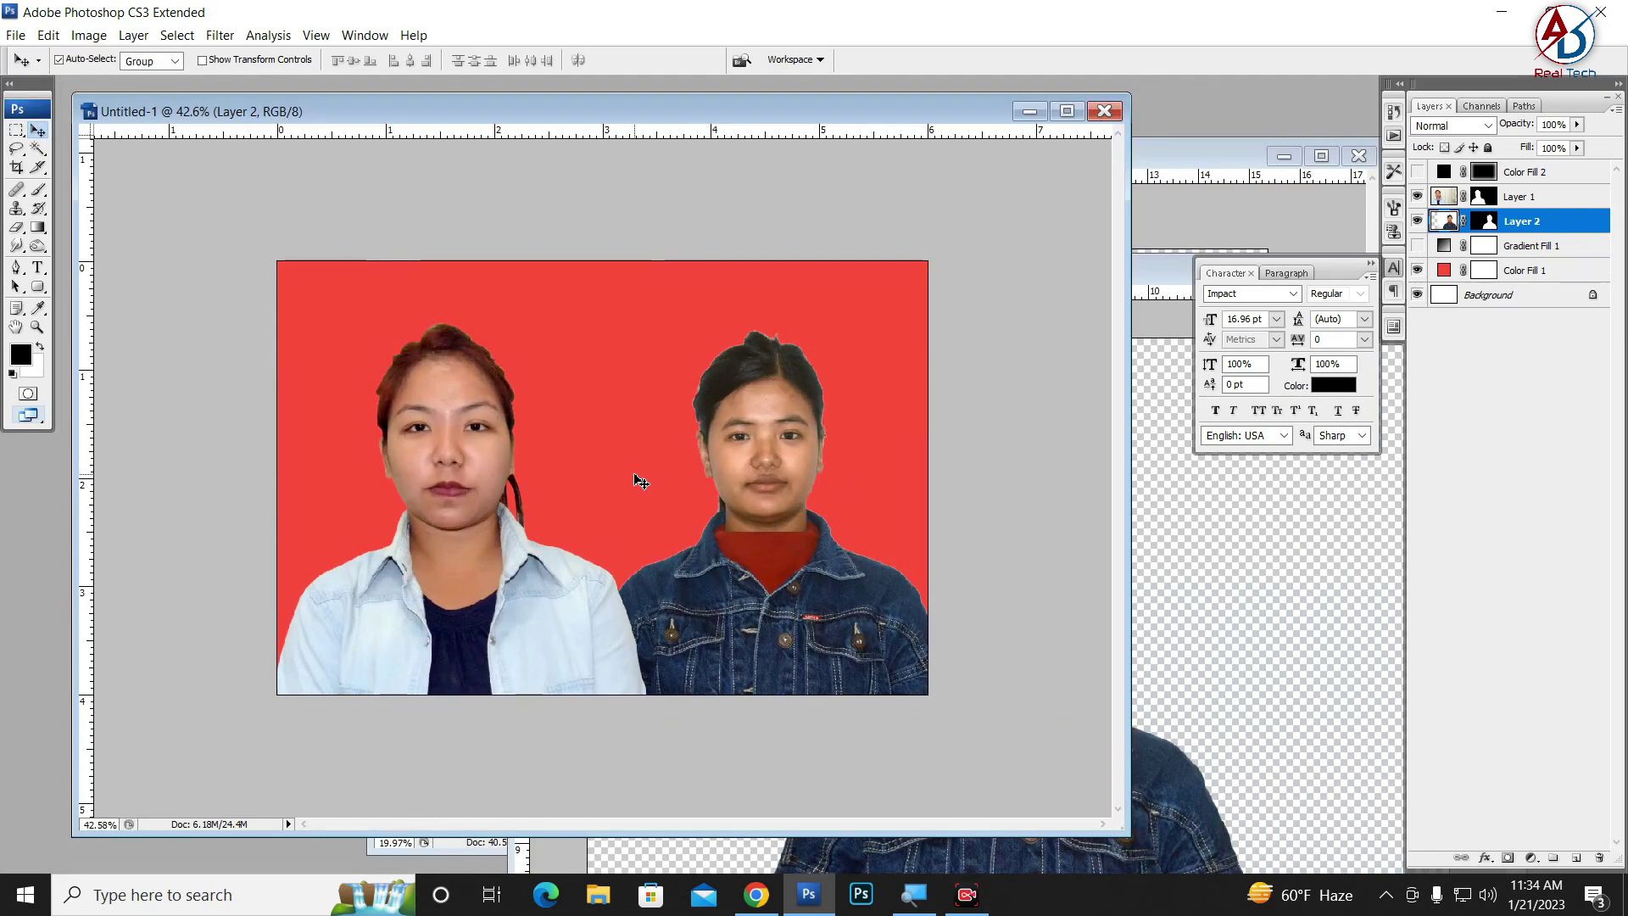